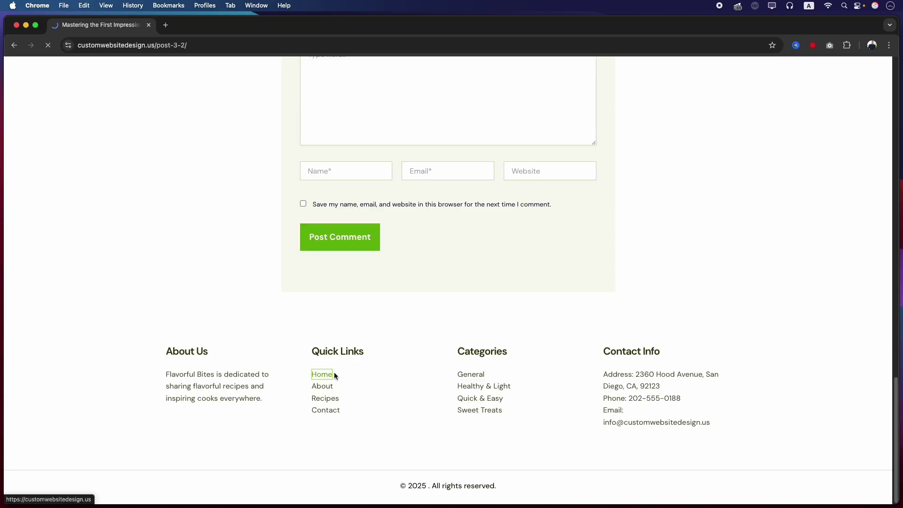
Open the Flavorful Bites home page from the footer's quick links and look through its sections.
left_click(334, 373)
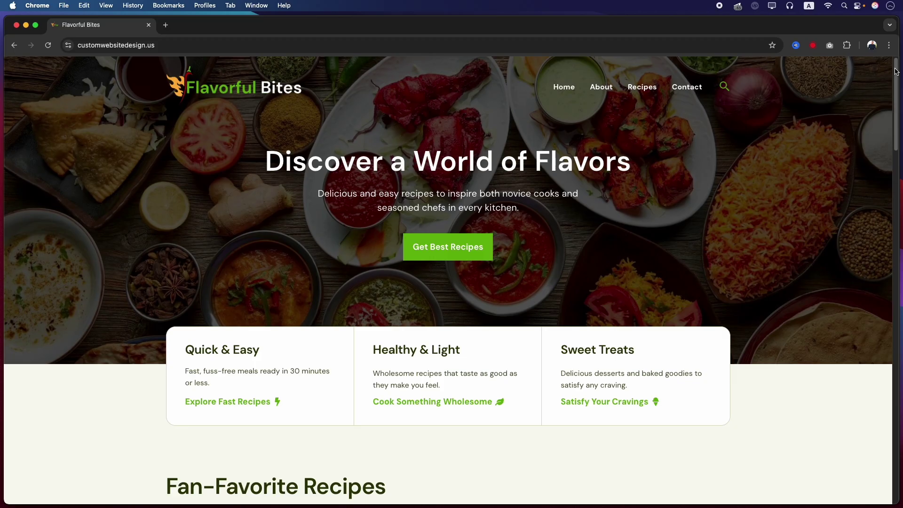
left_click_drag(896, 71, 901, 149)
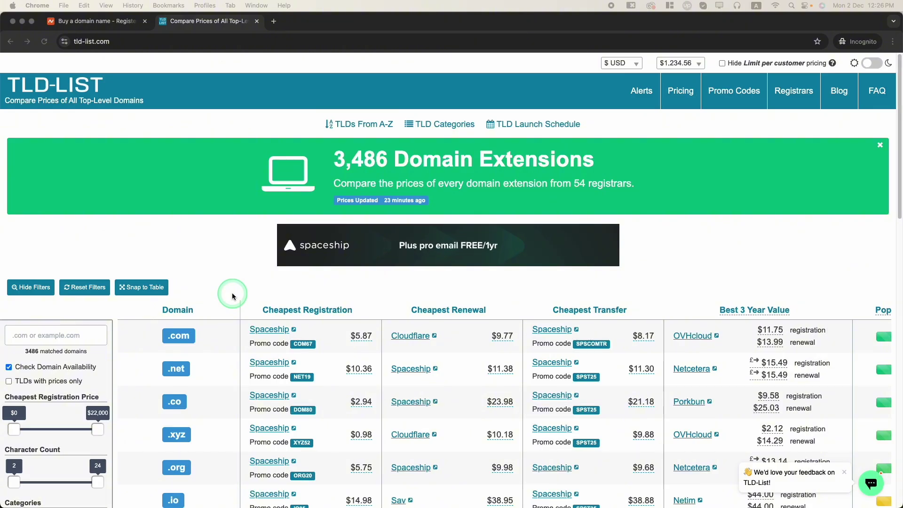
Search TLD-List for the domain name webdesigncustom and complete the human verification to check its availability.
scroll(232, 293, "down", 3)
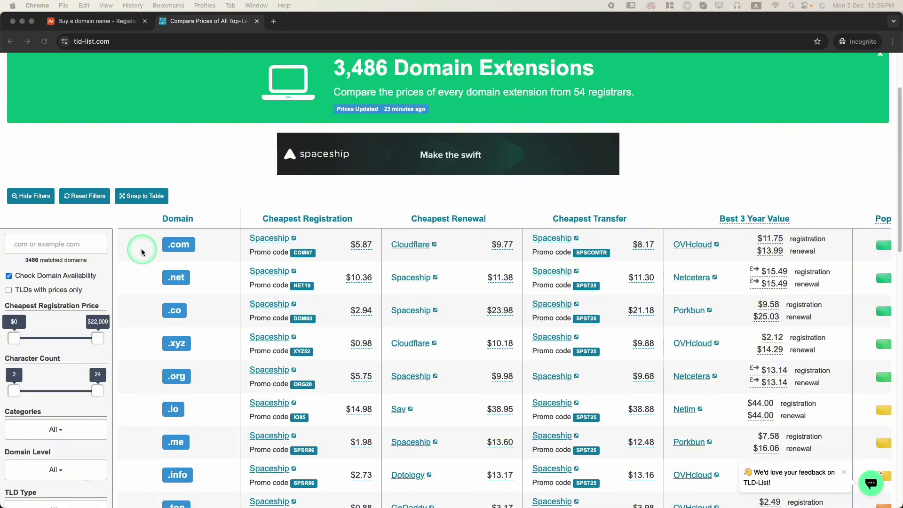
left_click(43, 245)
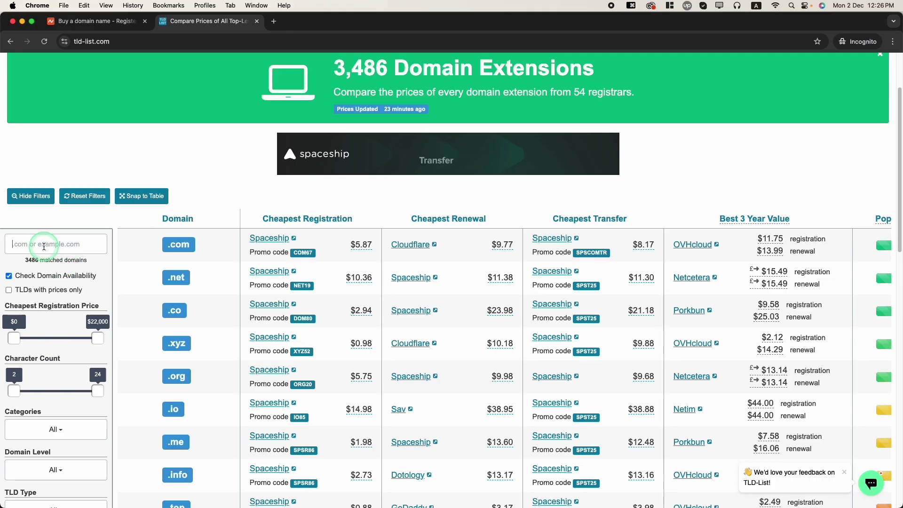
type("webdesigncu")
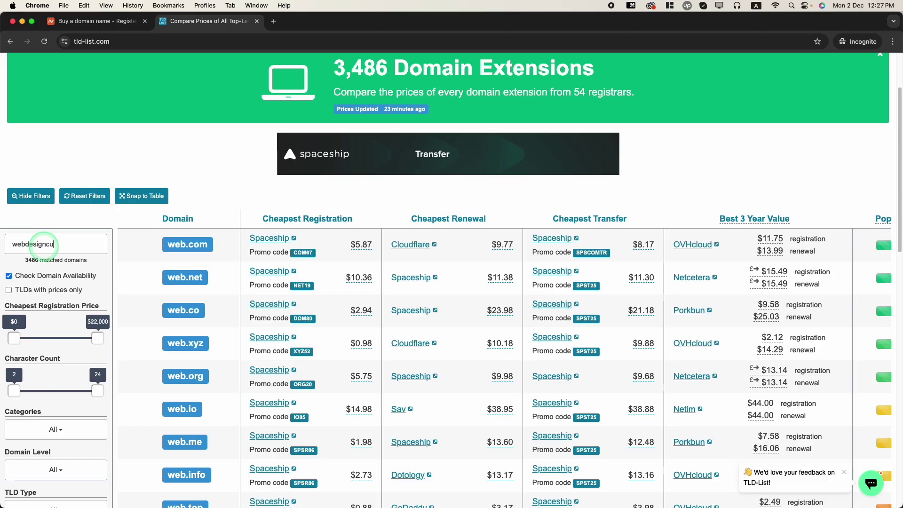
type("stom")
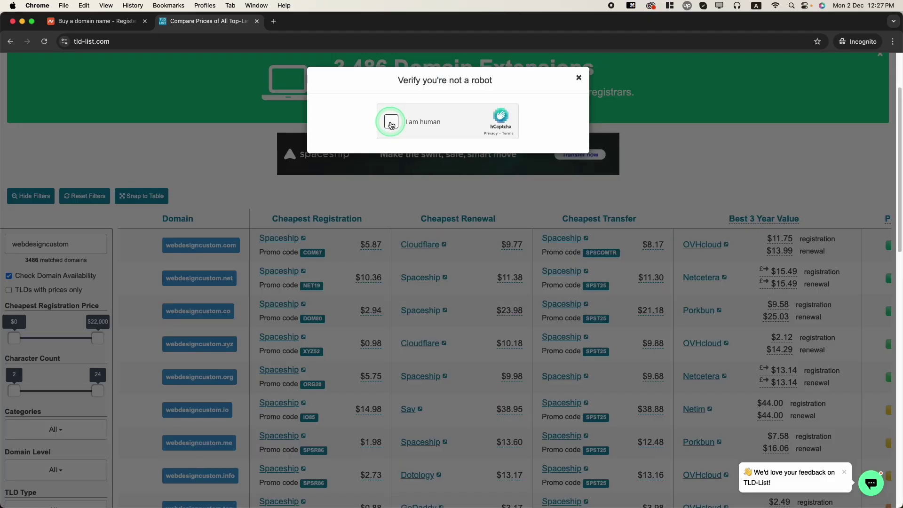
left_click(390, 125)
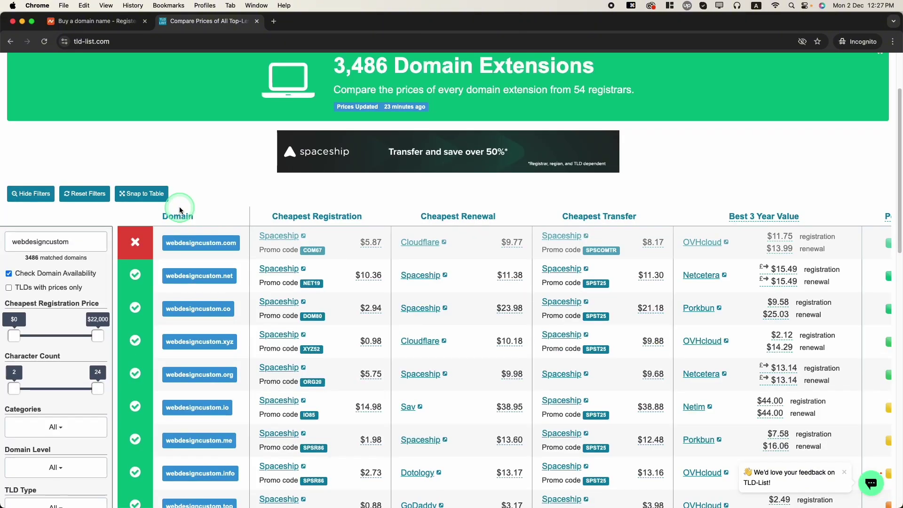
Limit the cheapest registration price to a maximum of $1 and compare the registration and renewal prices of the matching domains.
scroll(171, 324, "down", 1)
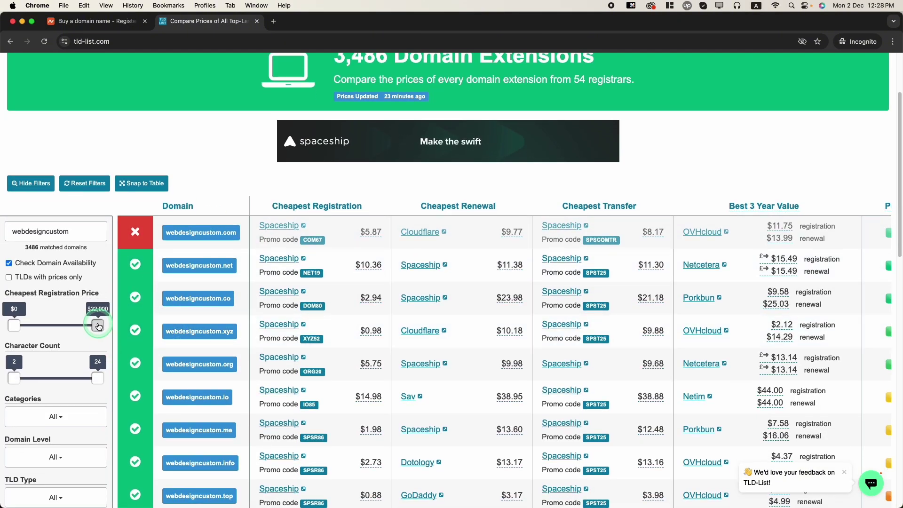
left_click_drag(98, 326, 25, 326)
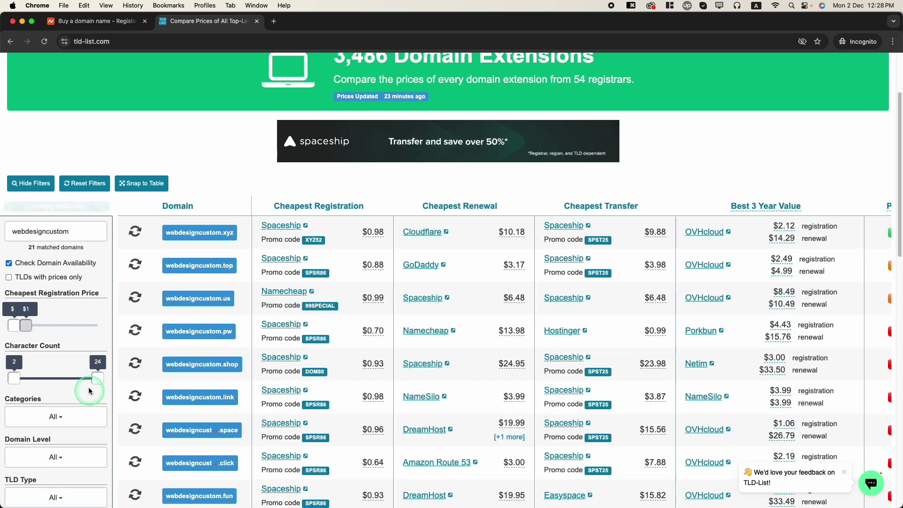
mouse_move(524, 266)
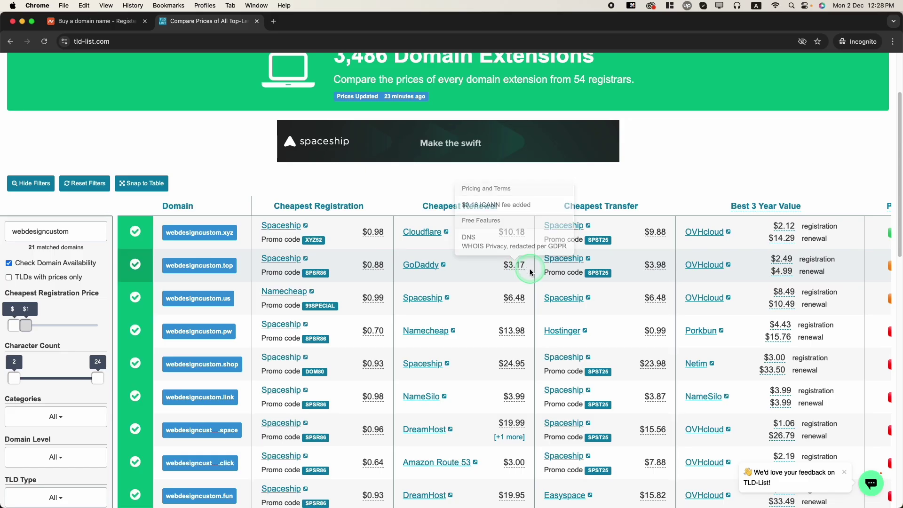
scroll(348, 357, "down", 3)
scroll(349, 359, "up", 2)
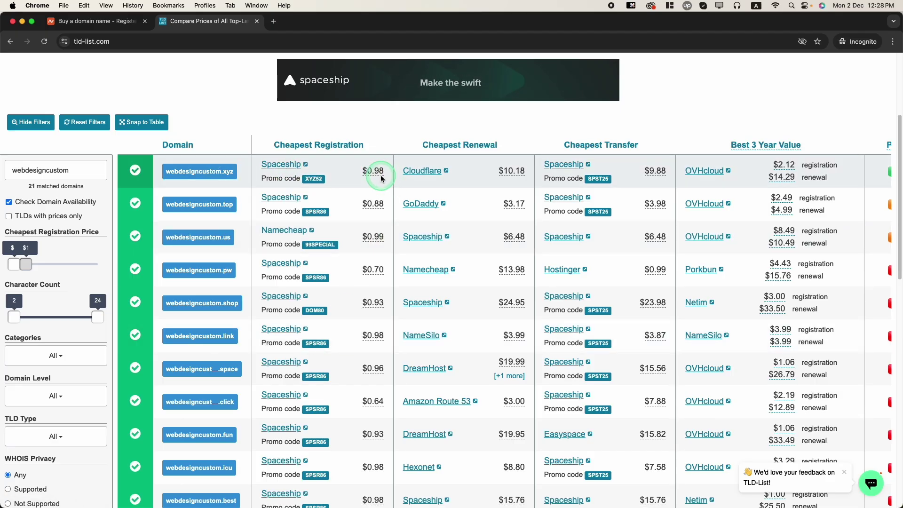
Open the Namecheap registration offer for webdesigncustom.us and look over the registrar's home page.
left_click(292, 234)
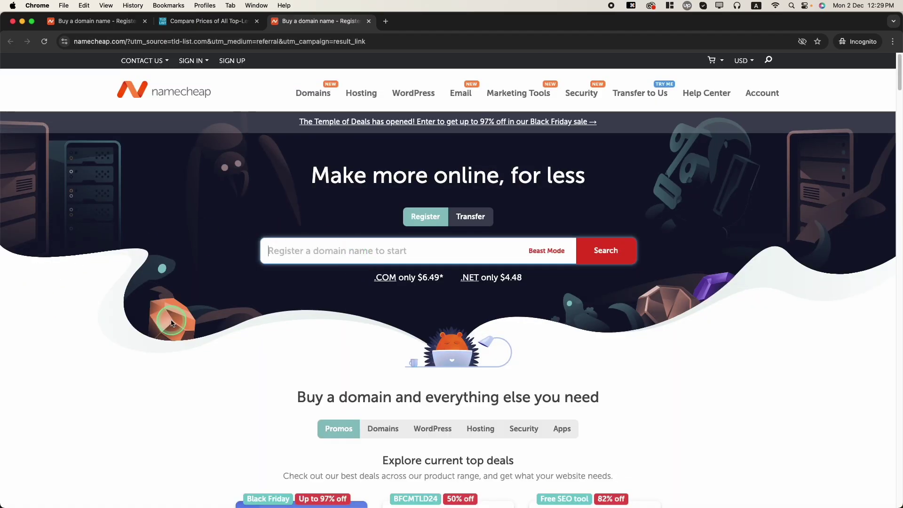
scroll(205, 327, "down", 7)
scroll(205, 328, "up", 6)
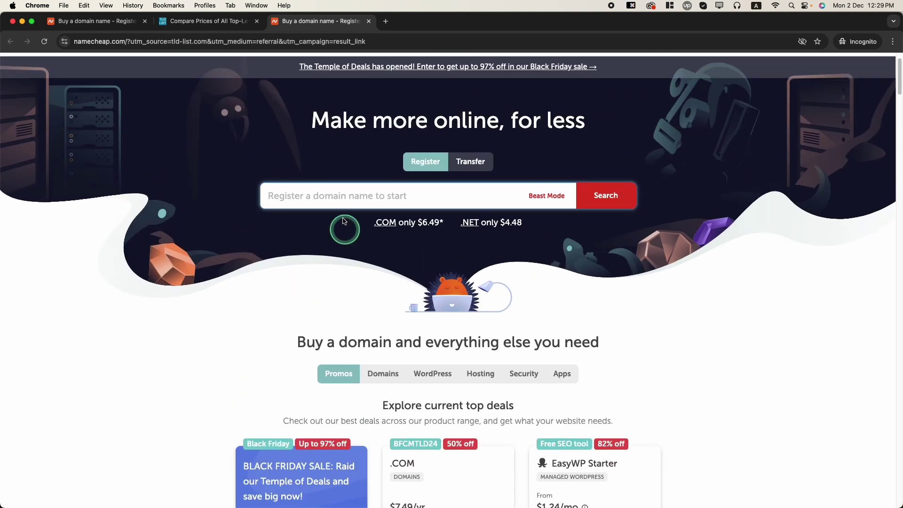
Copy the name webdesigncustom from the TLD-List filter and search for it in Namecheap's domain registration search.
left_click(214, 21)
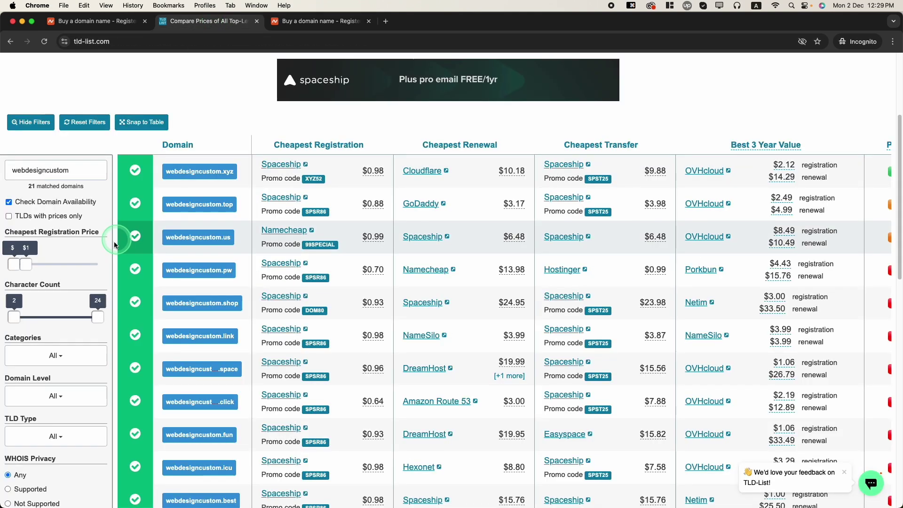
left_click(80, 172)
key("cmd+a")
key("cmd+c")
left_click(307, 21)
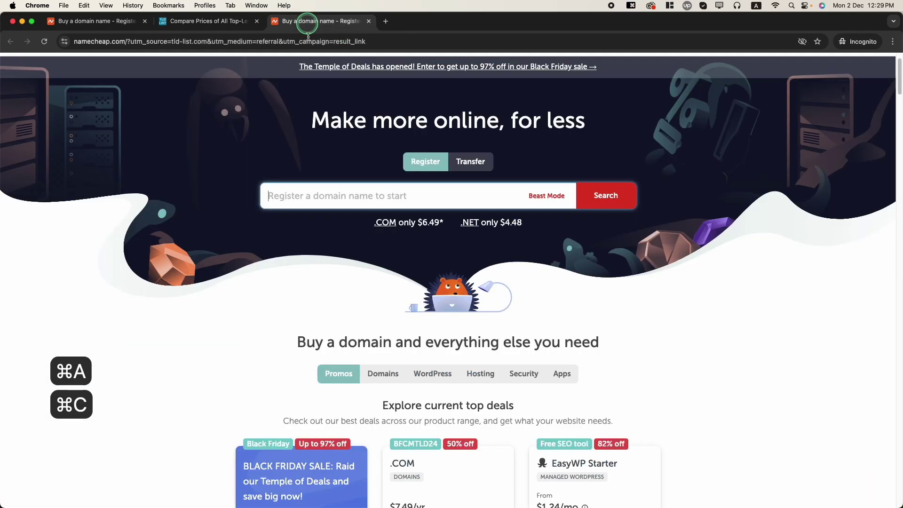
left_click(346, 204)
key("cmd+v")
left_click(608, 197)
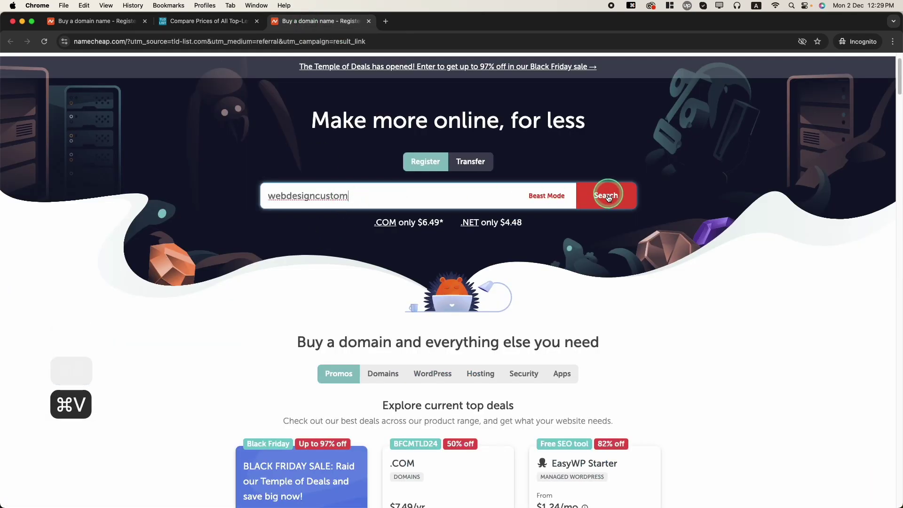
left_click(603, 202)
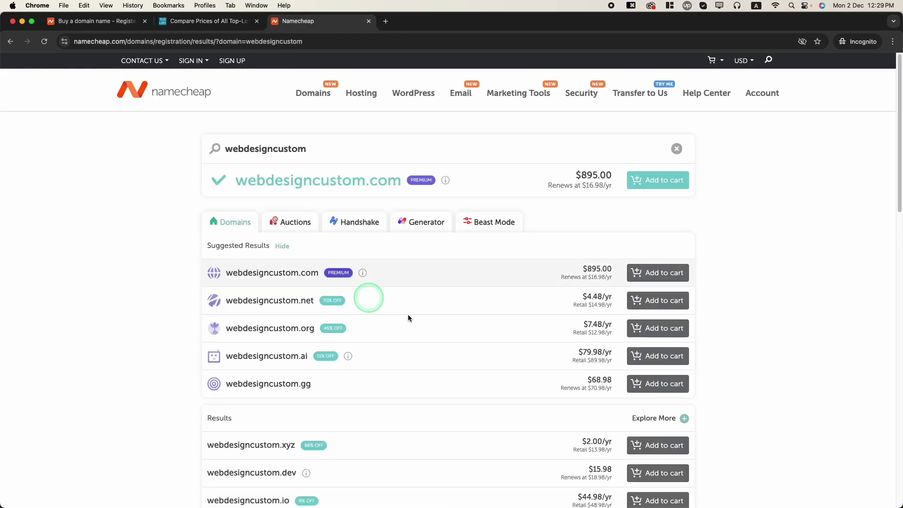
Look through the offered extensions, and refine the Namecheap domain search to webdesigncustom.us.
scroll(398, 366, "down", 5)
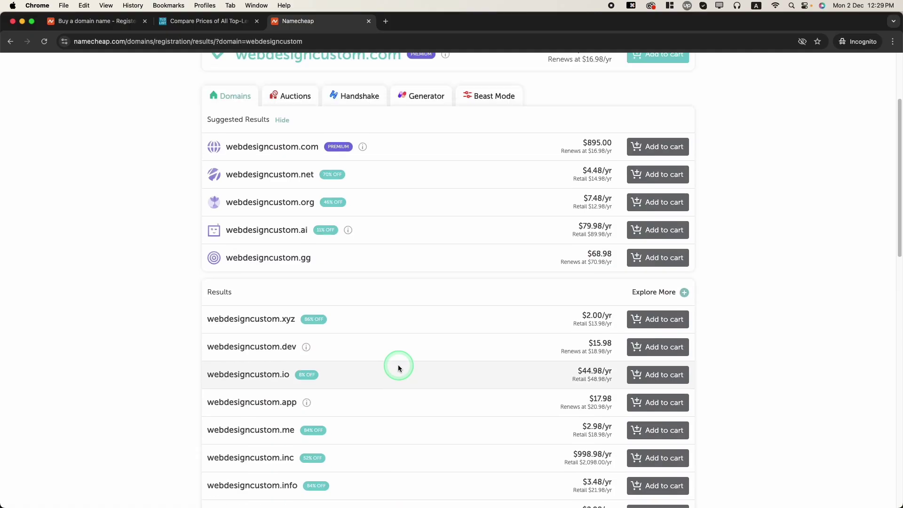
scroll(397, 367, "down", 15)
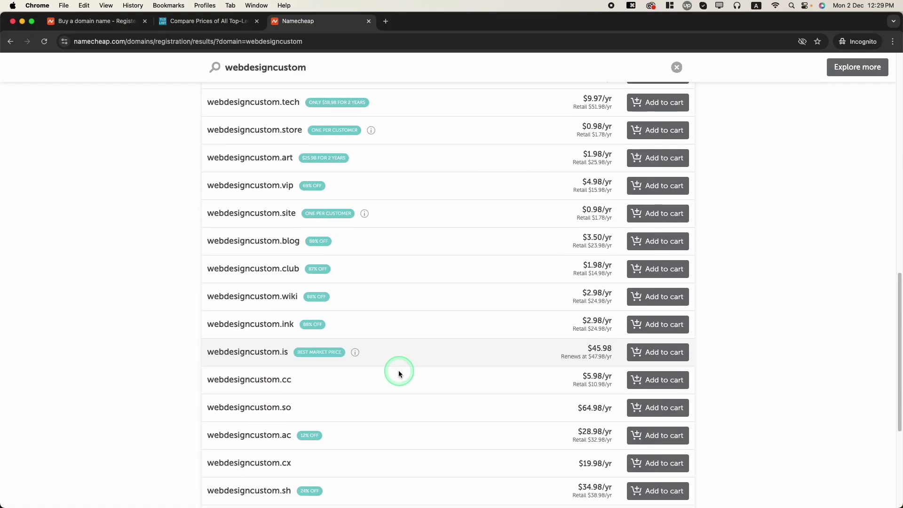
scroll(399, 371, "up", 20)
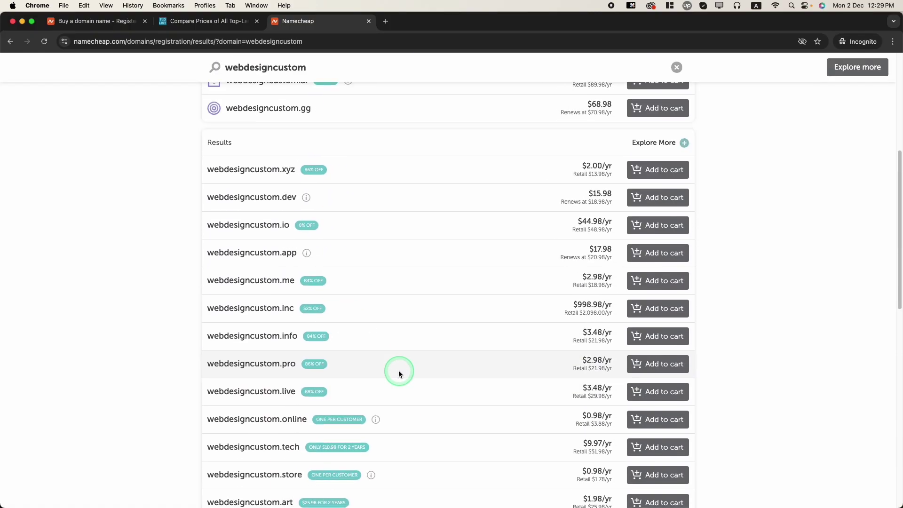
left_click(318, 157)
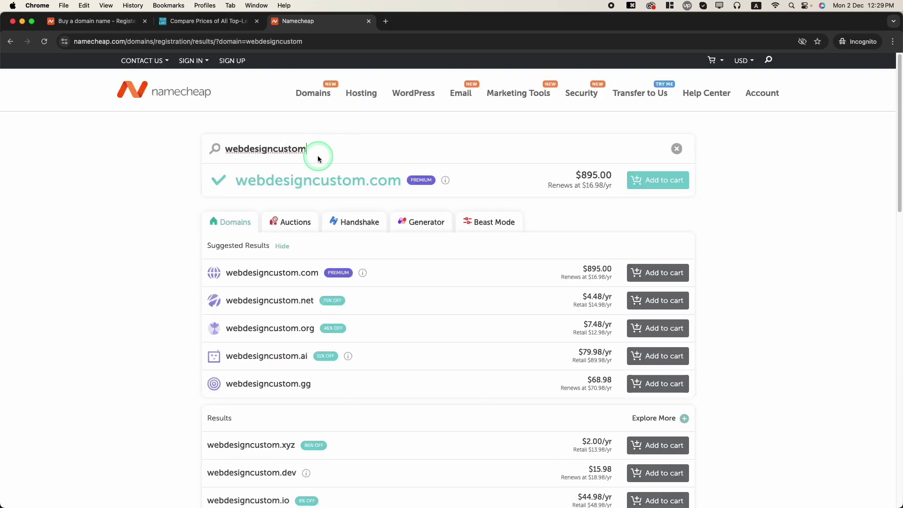
type(".us")
key("Return")
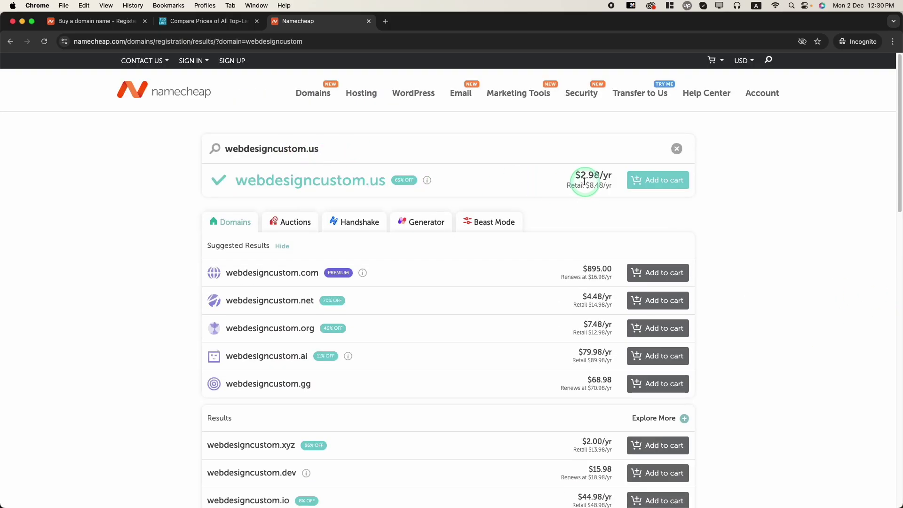
Add webdesigncustom.us to the cart and proceed to checkout.
left_click(658, 189)
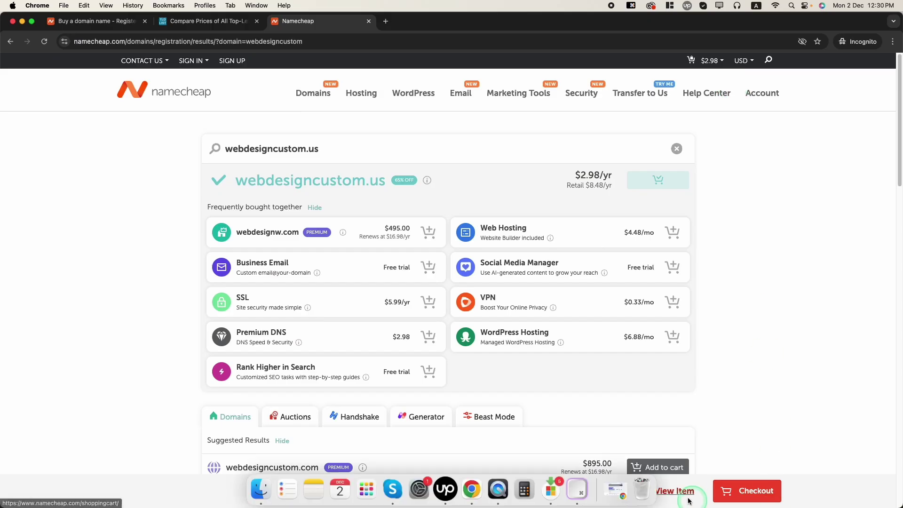
left_click(748, 492)
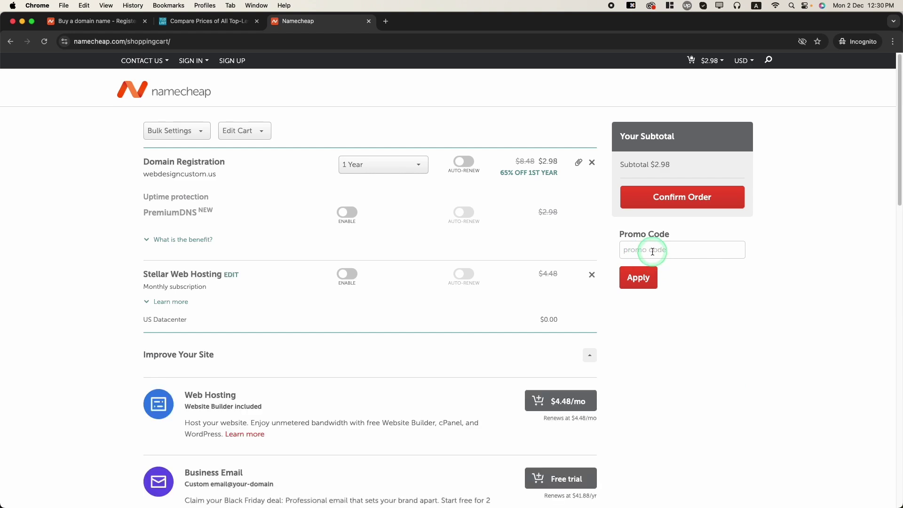
Copy the .us promo code 99SPECIAL from TLD-List and try to apply it to the Namecheap cart.
left_click(212, 21)
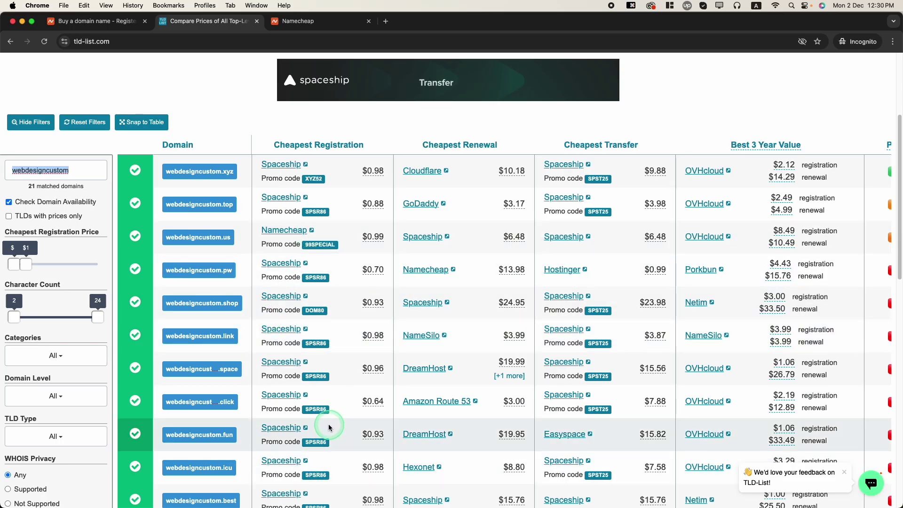
right_click(319, 244)
left_click(306, 246)
right_click(311, 245)
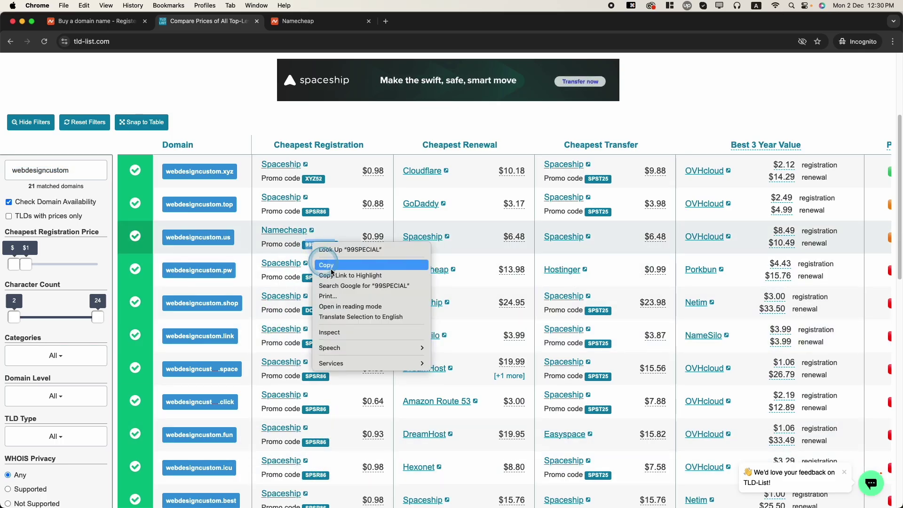
left_click(329, 260)
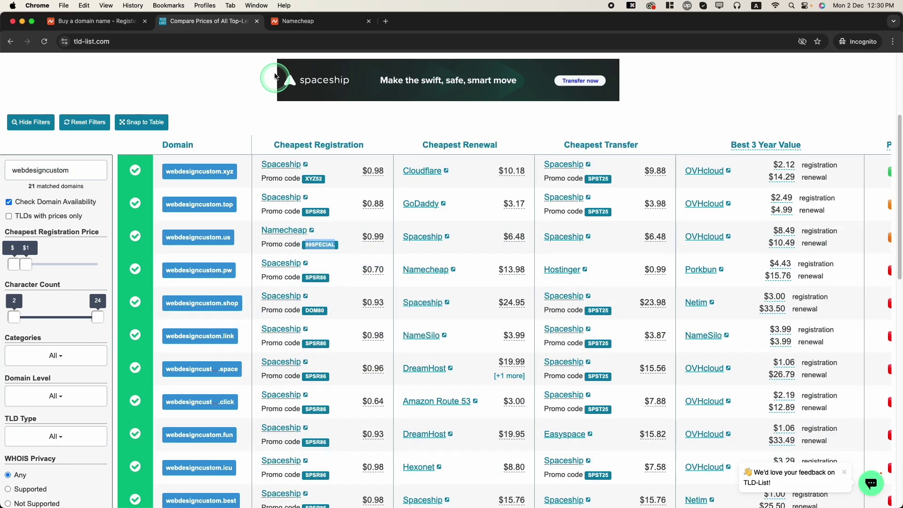
left_click(289, 28)
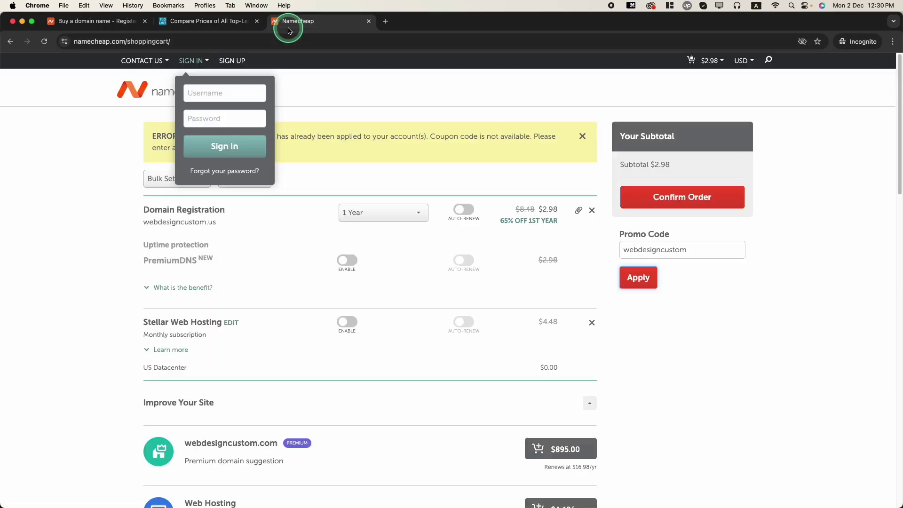
triple_click(677, 250)
key("super+v")
left_click(640, 278)
left_click(840, 387)
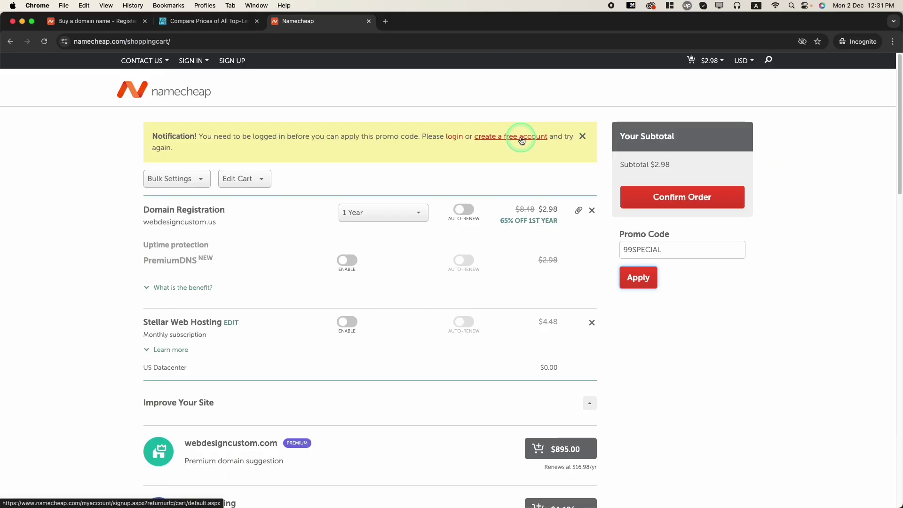
Log in to the Namecheap account from the cart's notification and leave the promo code field empty.
left_click(454, 141)
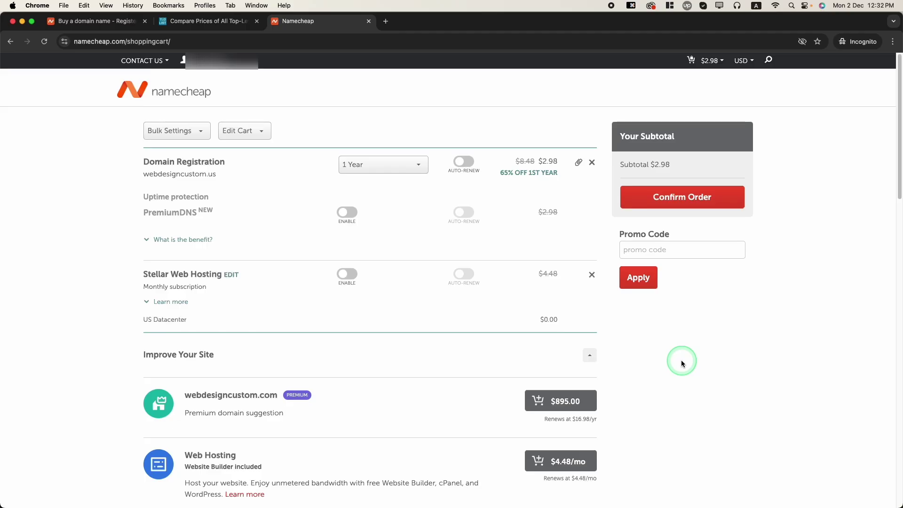
key("super+z")
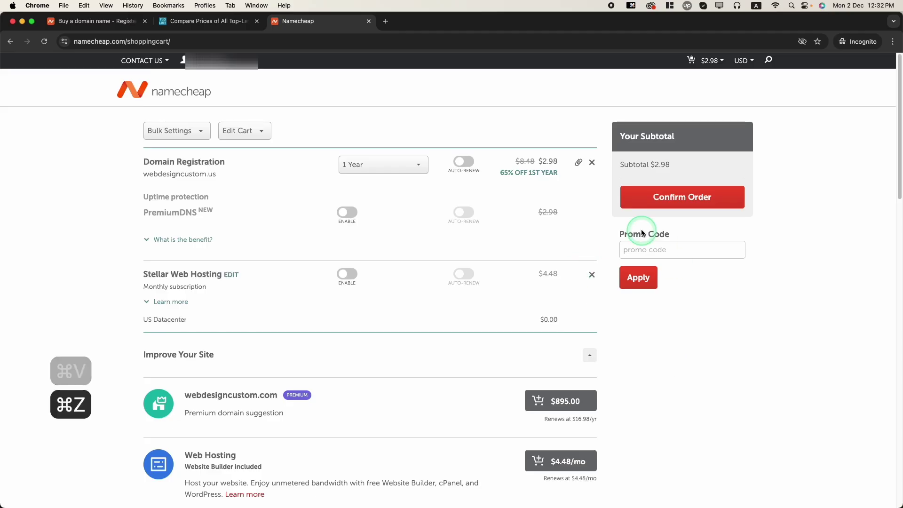
Copy the promo code 99SPECIAL from TLD-List again and apply it to the logged-in Namecheap cart.
left_click(169, 21)
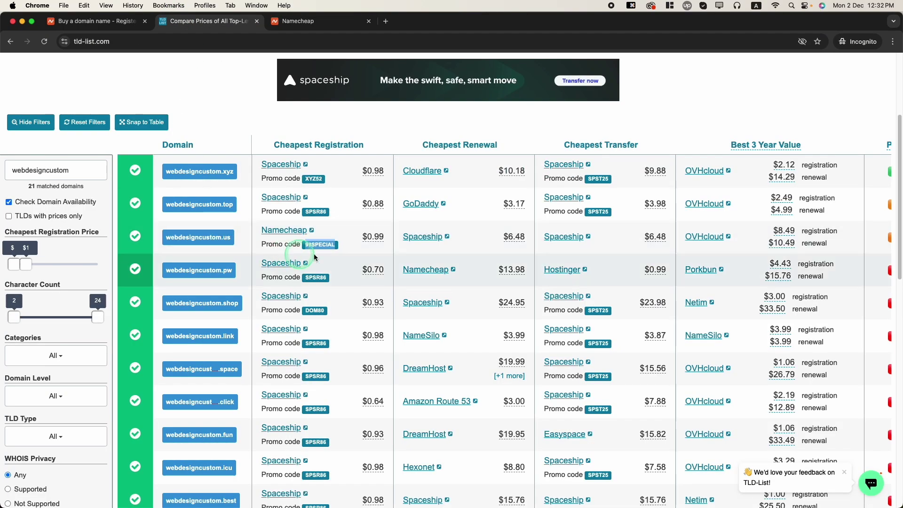
right_click(316, 242)
left_click(343, 249)
left_click(301, 20)
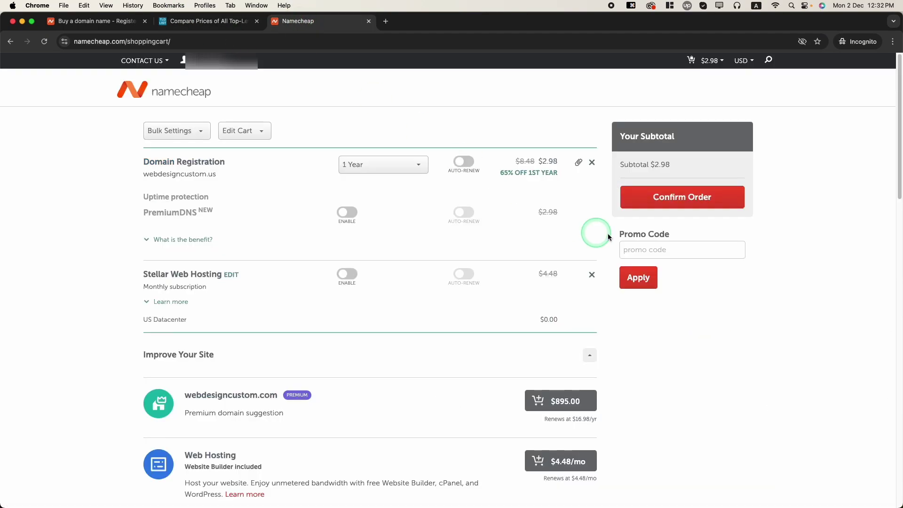
left_click(664, 249)
key("super+v")
left_click(641, 278)
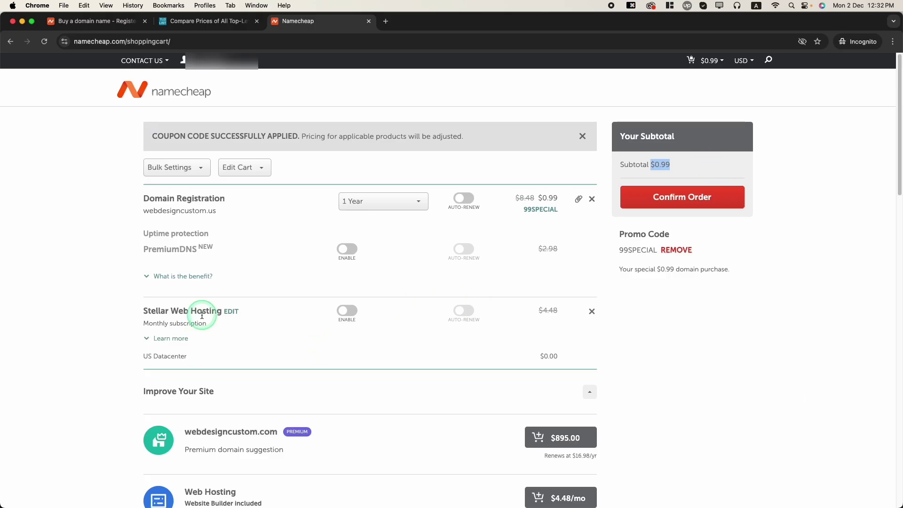
Remove the Stellar Web Hosting offer from the cart and go to the order confirmation below the add-ons.
left_click(591, 313)
scroll(313, 372, "down", 15)
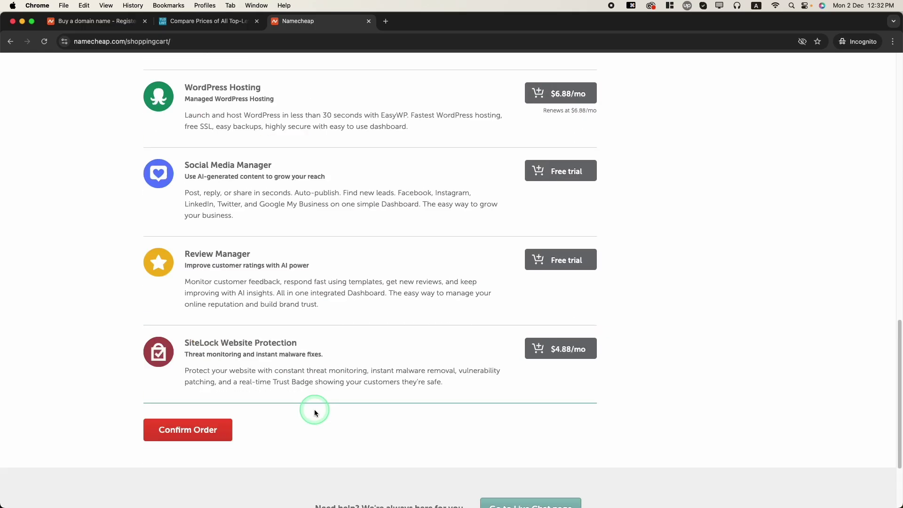
Leave the cart unconfirmed, reload the Namecheap home page and open its Shared Hosting plans.
scroll(185, 306, "up", 20)
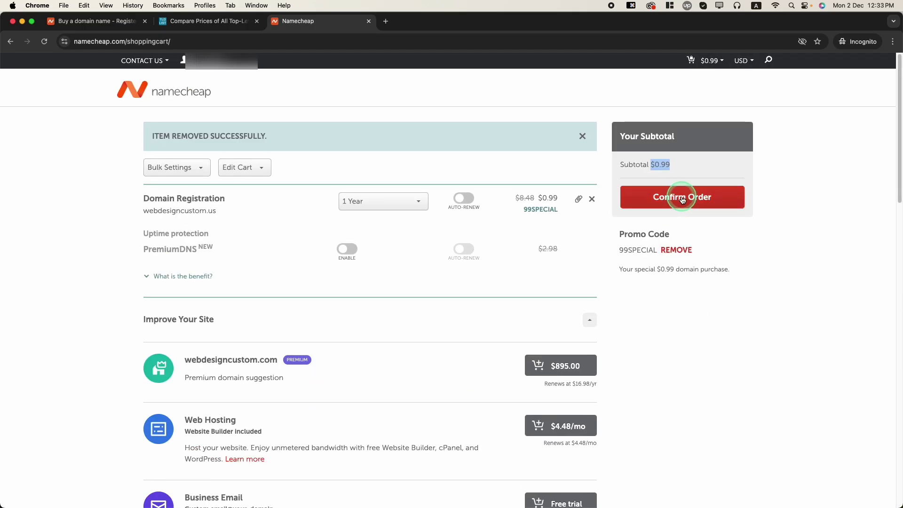
left_click(86, 22)
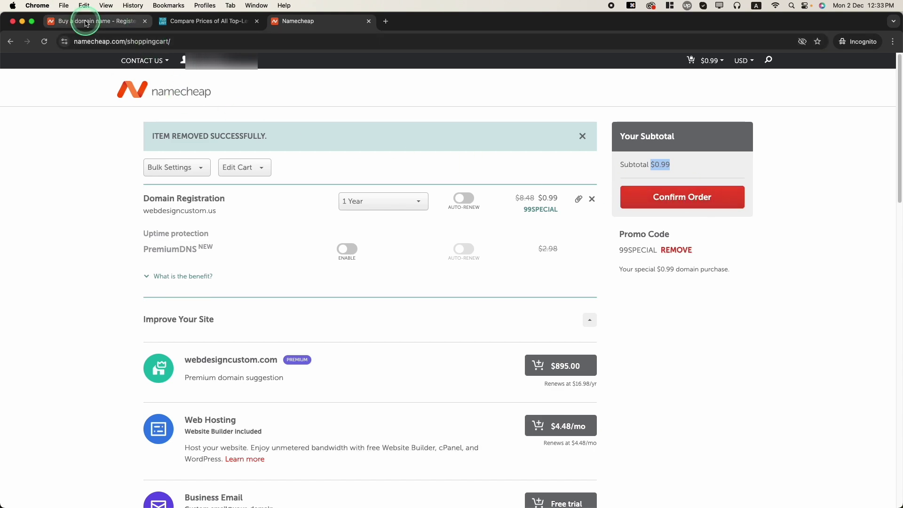
left_click(43, 44)
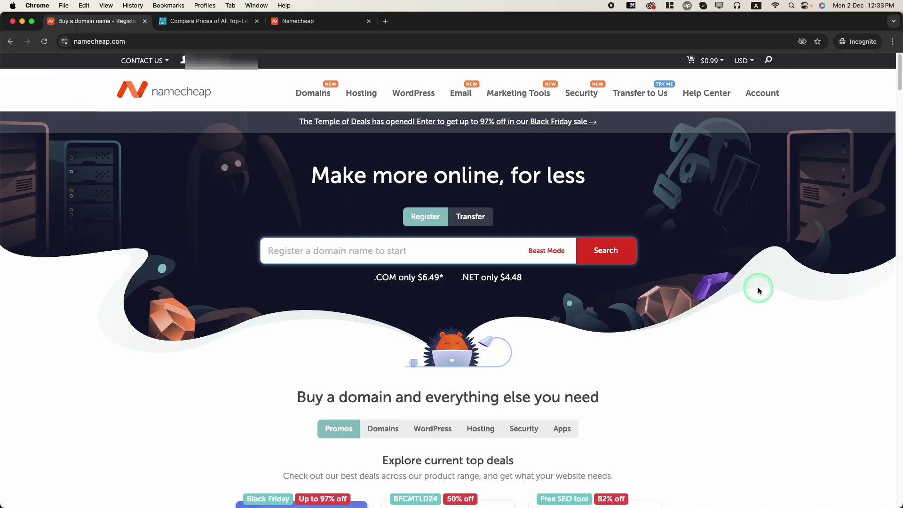
mouse_move(361, 94)
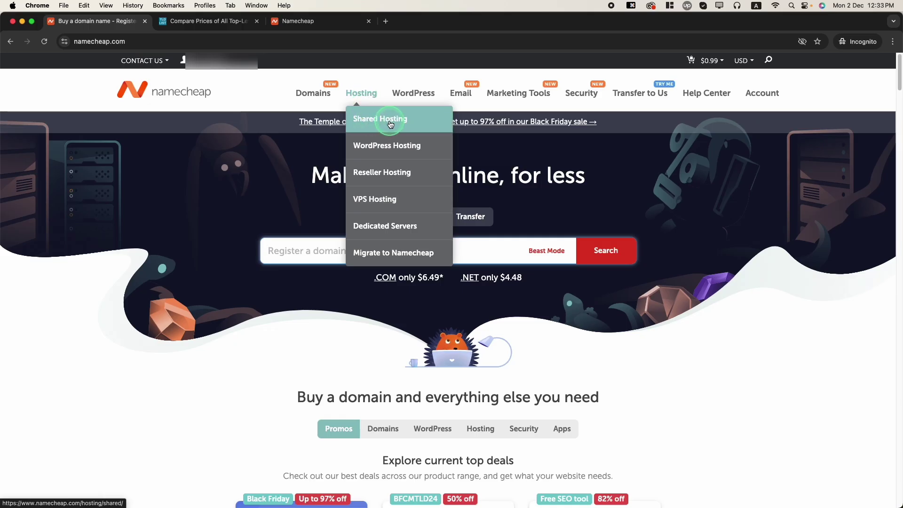
left_click(374, 121)
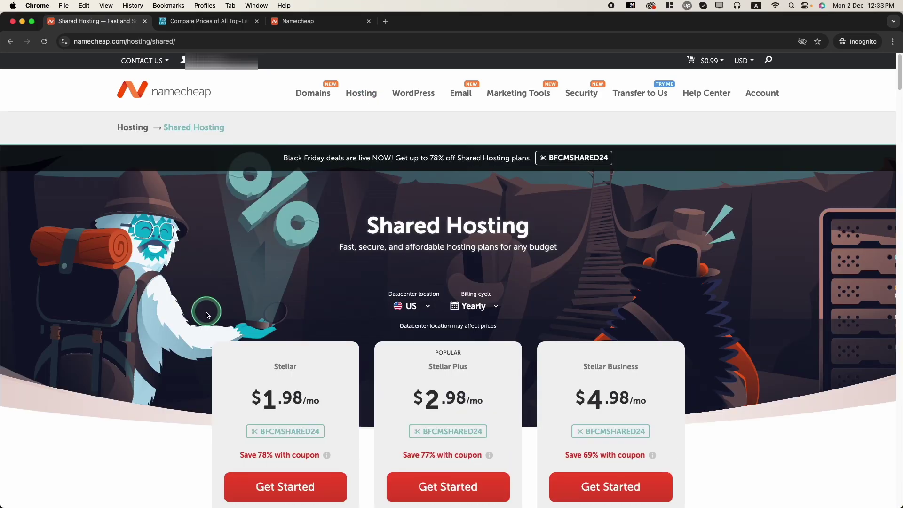
Examine the Stellar shared hosting plan's limits for websites, SSD storage and mailboxes.
scroll(165, 328, "down", 3)
scroll(166, 328, "down", 2)
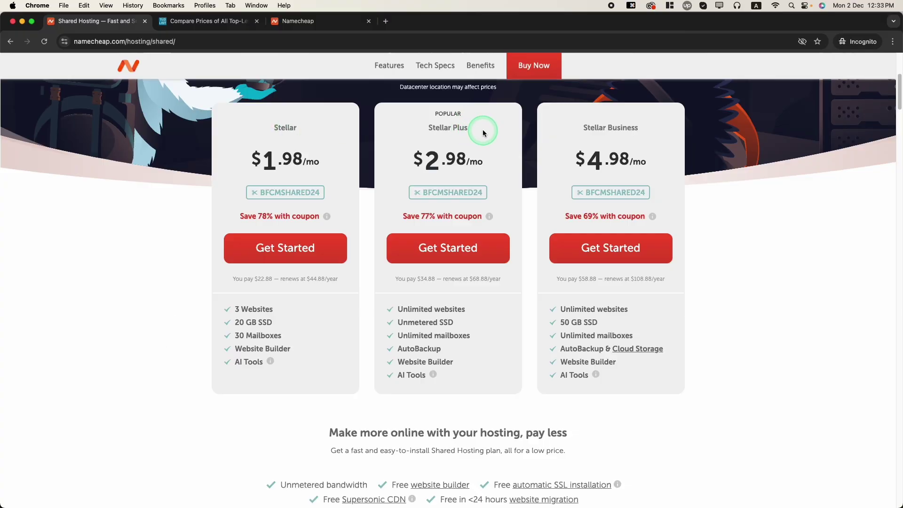
left_click_drag(483, 133, 424, 126)
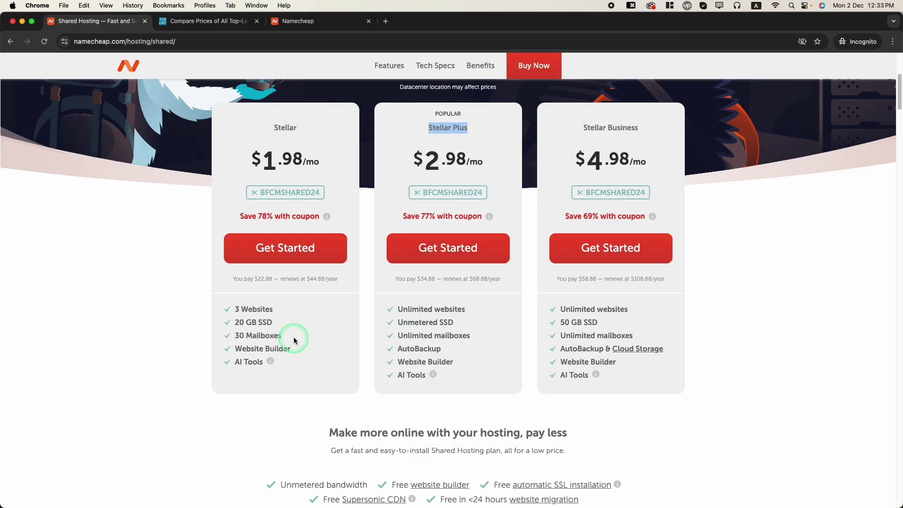
left_click_drag(284, 337, 221, 334)
left_click_drag(281, 321, 232, 331)
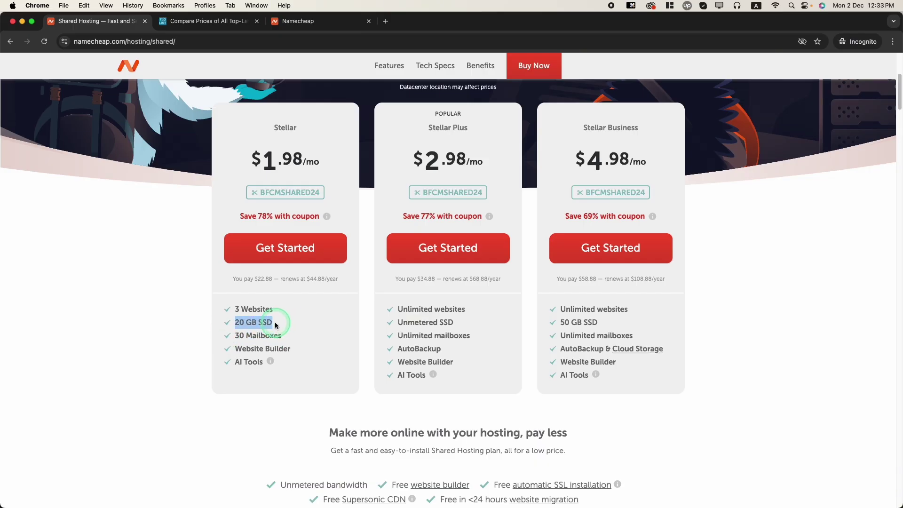
left_click_drag(242, 314, 290, 308)
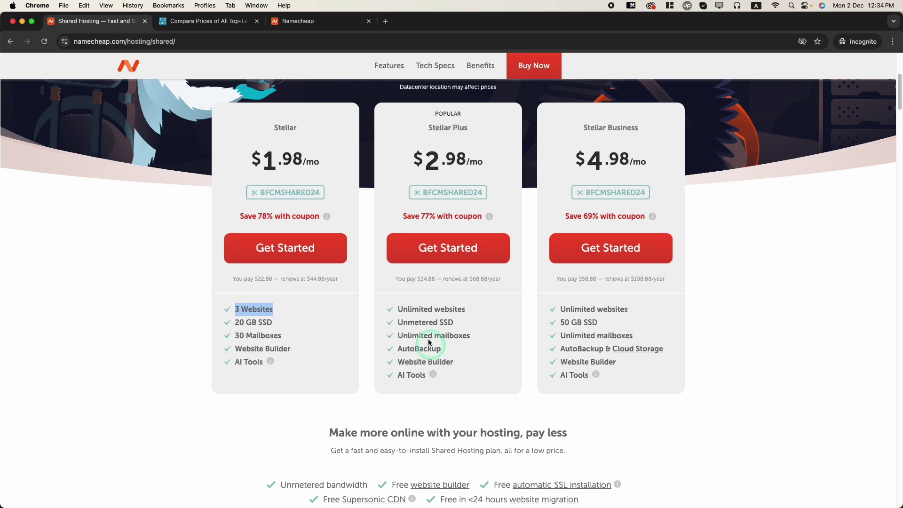
Examine the Stellar Plus plan's website and mailbox allowances and its AutoBackup feature.
mouse_move(403, 308)
left_mouse_down()
mouse_move(493, 312)
mouse_move(397, 310)
left_mouse_up()
left_click(475, 314)
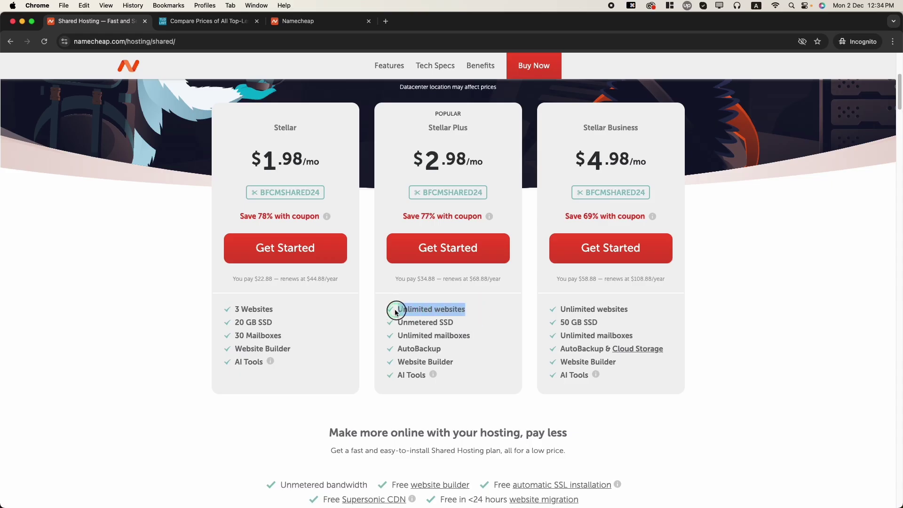
left_click(468, 311)
left_click_drag(467, 311, 383, 315)
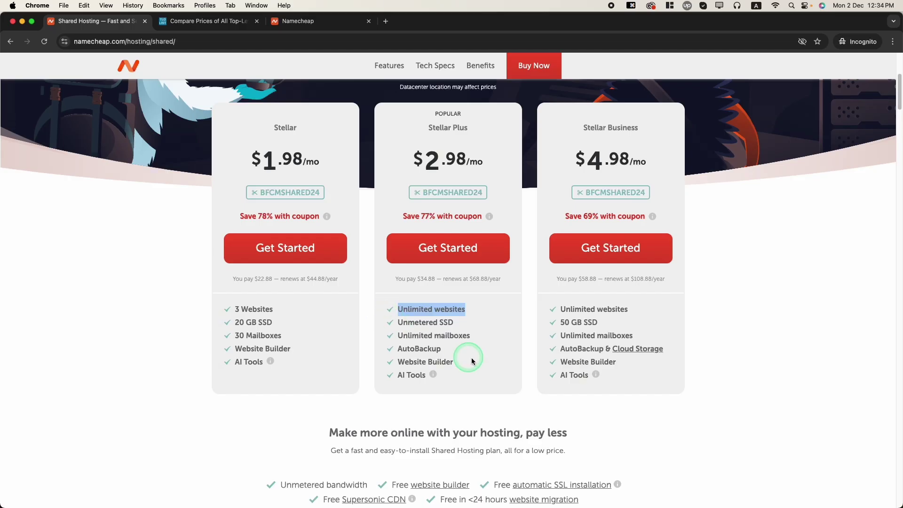
left_click(490, 342)
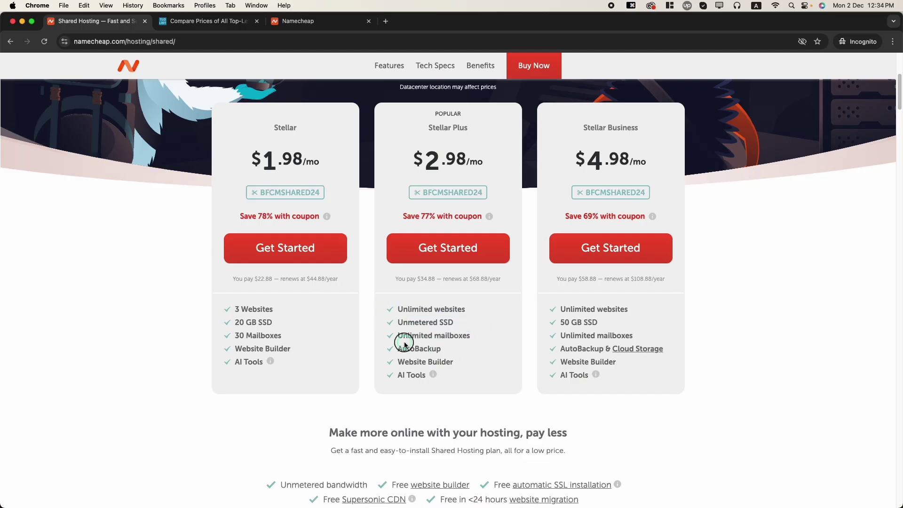
left_click_drag(470, 335, 433, 337)
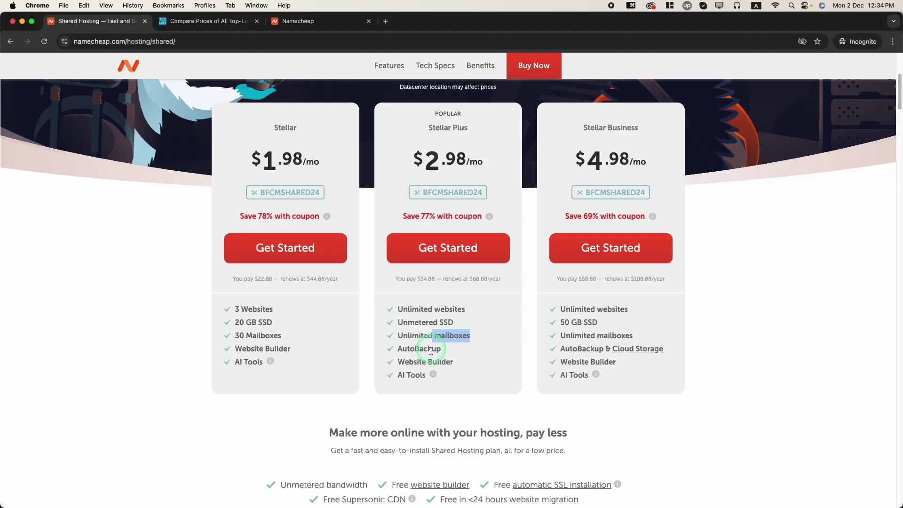
double_click(421, 347)
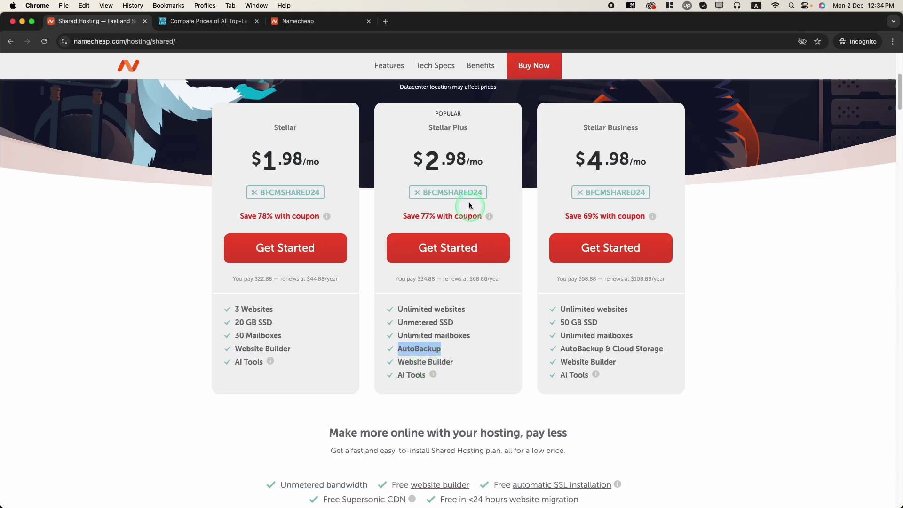
left_click_drag(426, 127, 476, 132)
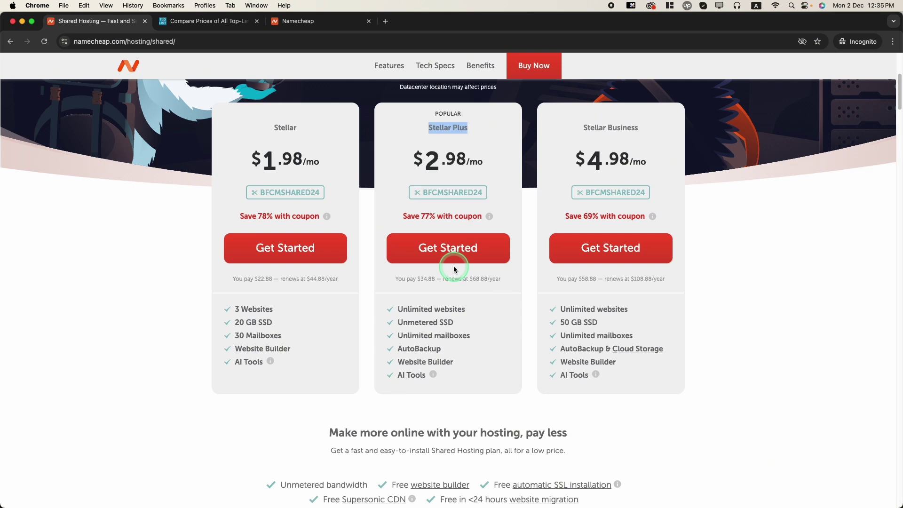
Examine the Stellar plan's coupon offer and its monthly price under yearly billing.
left_click_drag(225, 199, 337, 193)
scroll(306, 365, "up", 4)
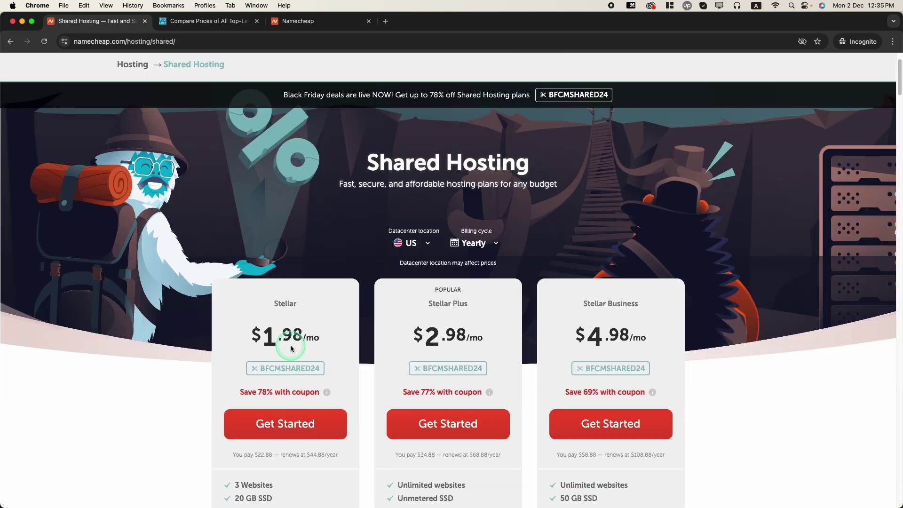
left_click(255, 351)
left_click_drag(262, 350, 328, 347)
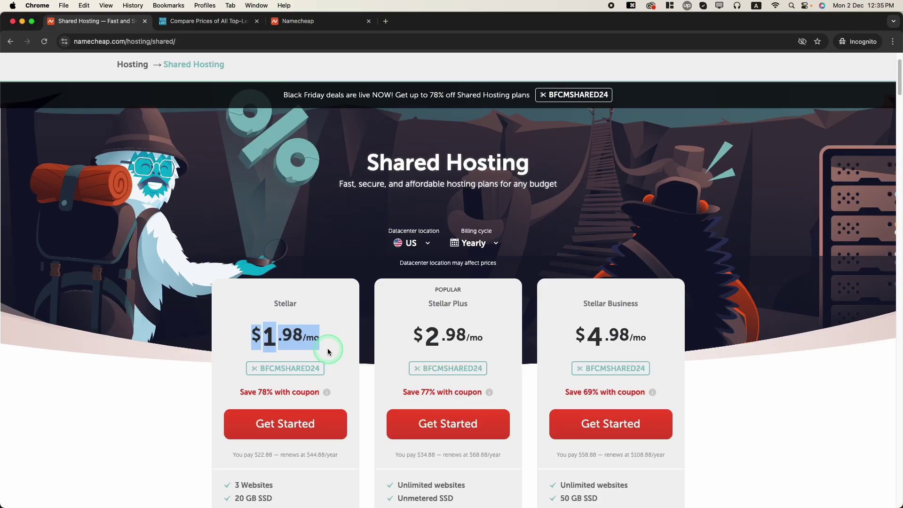
scroll(329, 348, "down", 3)
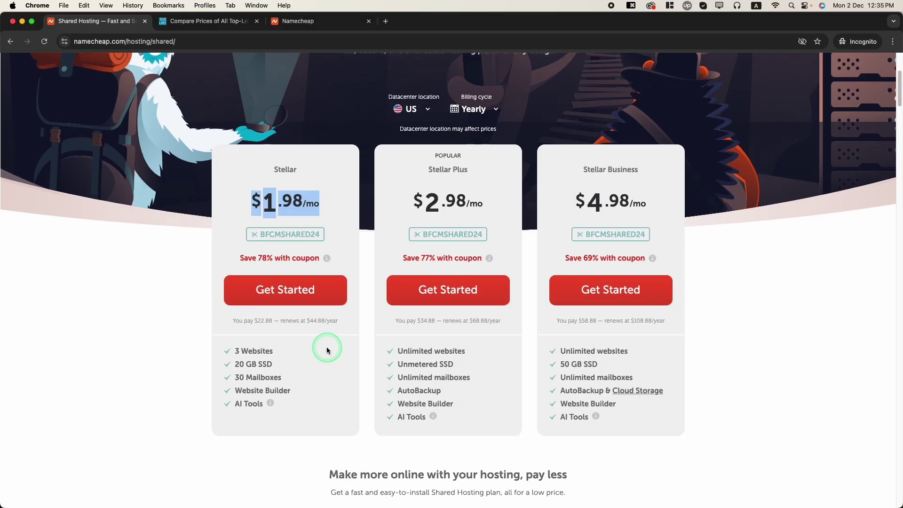
scroll(328, 350, "up", 1)
left_click(326, 351)
Switch the hosting billing cycle to Monthly and examine the Stellar plan's price.
left_click(474, 130)
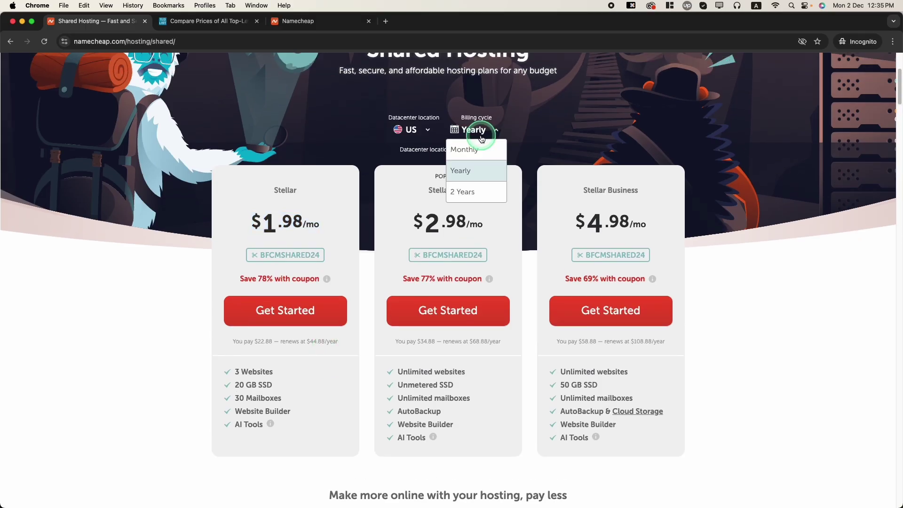
left_click(468, 149)
scroll(475, 132, "down", 2)
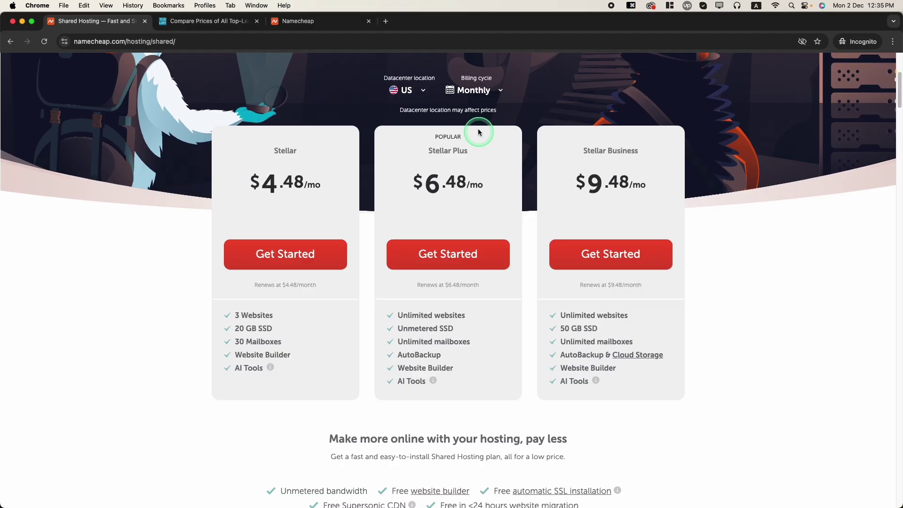
left_click(472, 90)
left_click_drag(477, 127, 361, 186)
triple_click(323, 187)
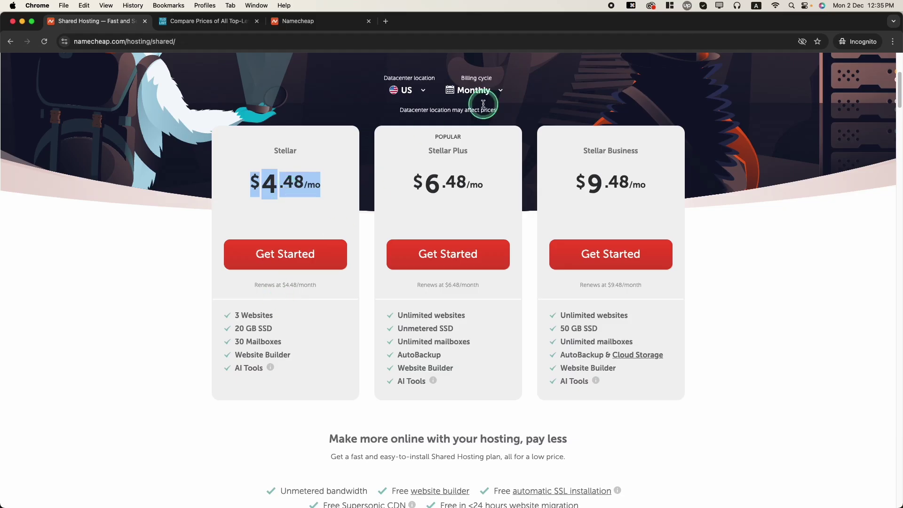
Set the hosting billing cycle to Yearly and check the Stellar plan's first-year and renewal prices.
left_click(493, 92)
left_click(464, 136)
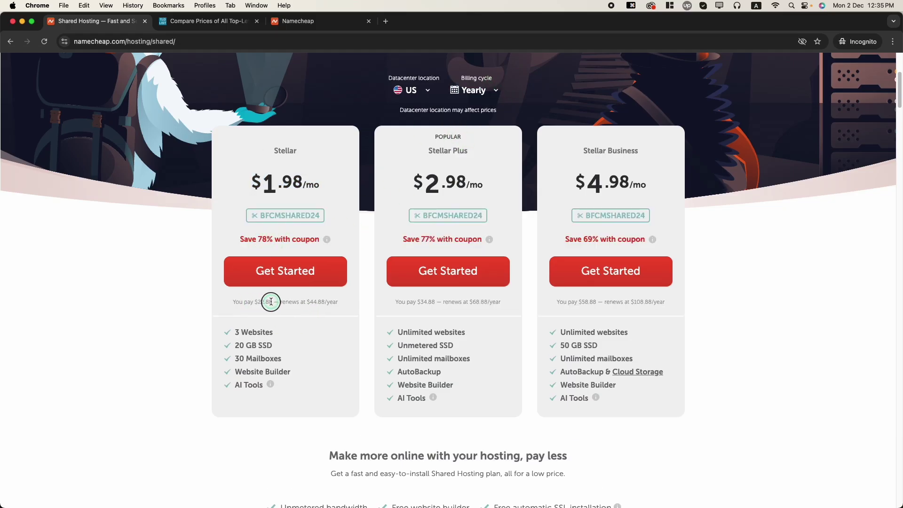
left_click_drag(271, 301, 265, 303)
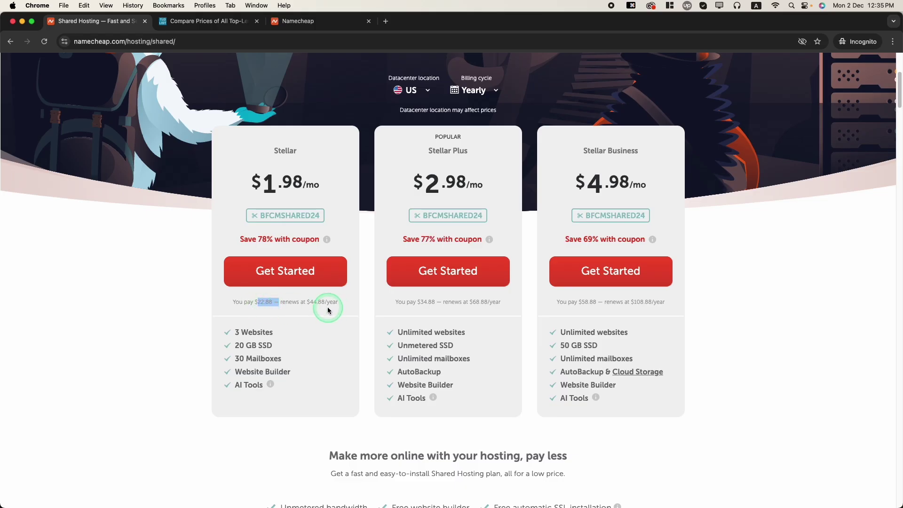
left_click_drag(308, 302, 320, 302)
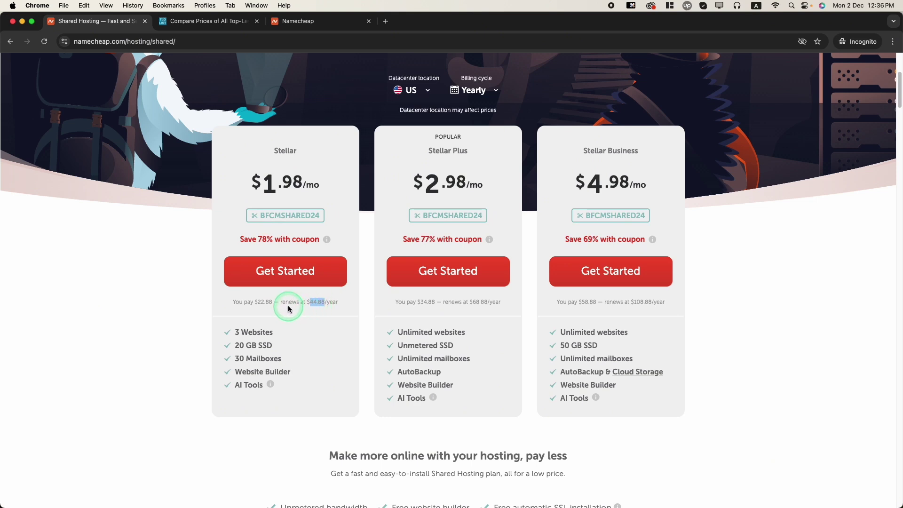
Add the yearly Stellar hosting plan to the cart, connected to the webdesigncustom.us domain already in the cart.
left_click(285, 277)
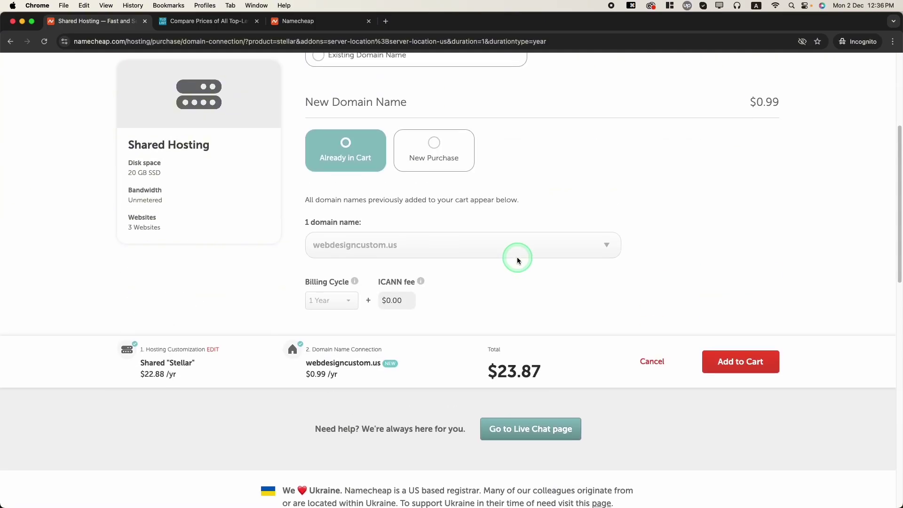
scroll(517, 256, "up", 2)
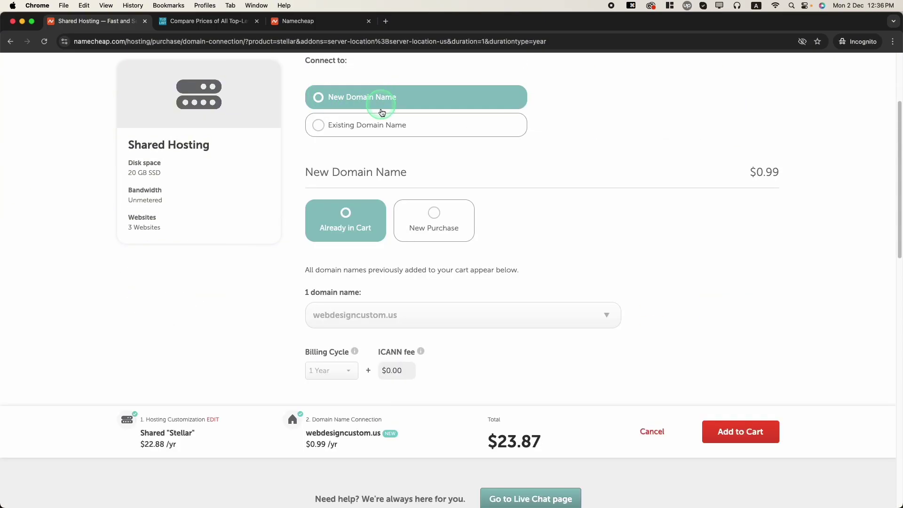
left_click(346, 216)
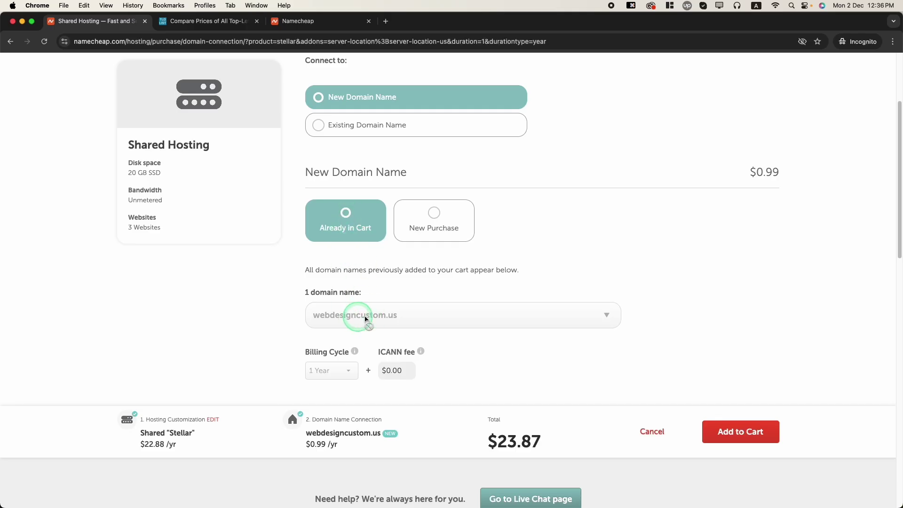
scroll(583, 357, "down", 4)
left_click_drag(583, 355, 497, 347)
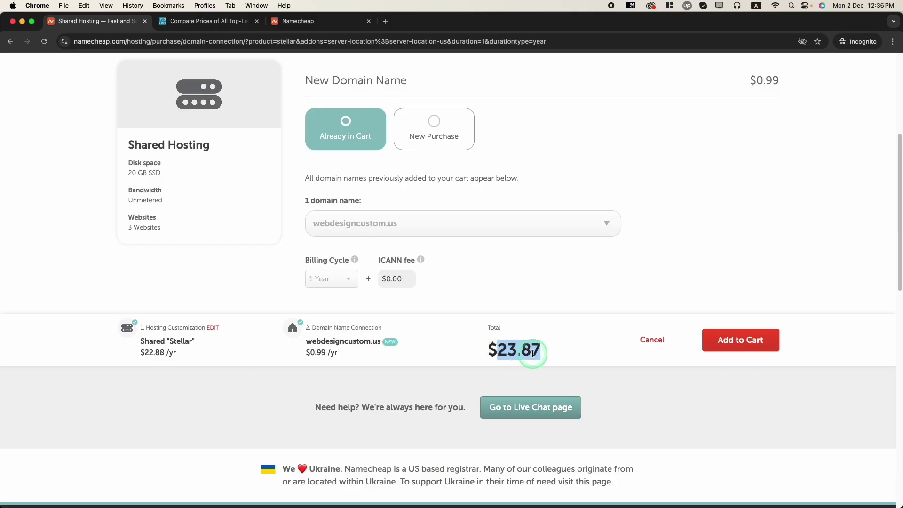
left_click(733, 343)
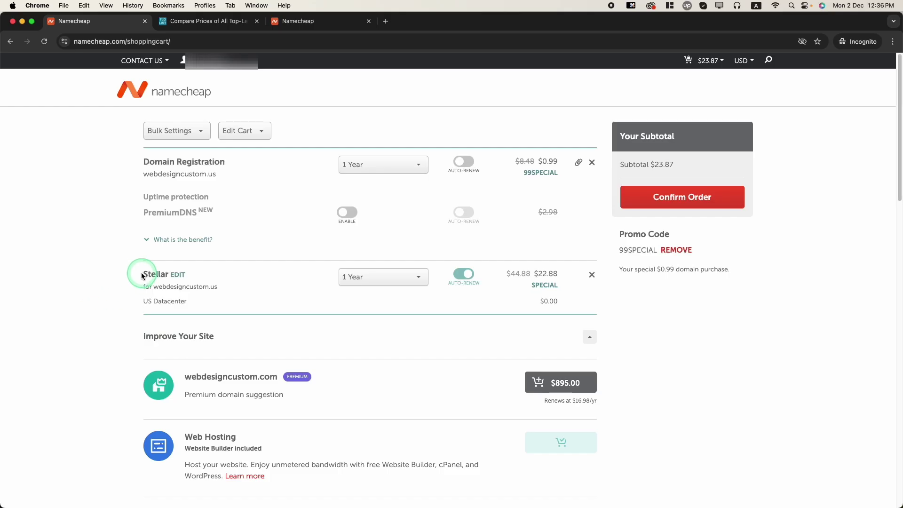
Remove the Stellar hosting plan for webdesigncustom.us from the cart.
left_click_drag(143, 276, 170, 277)
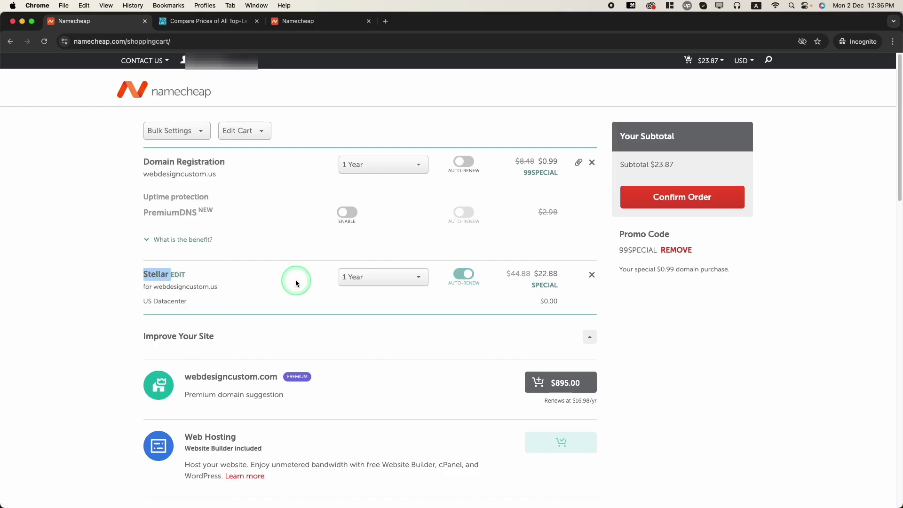
left_click(592, 277)
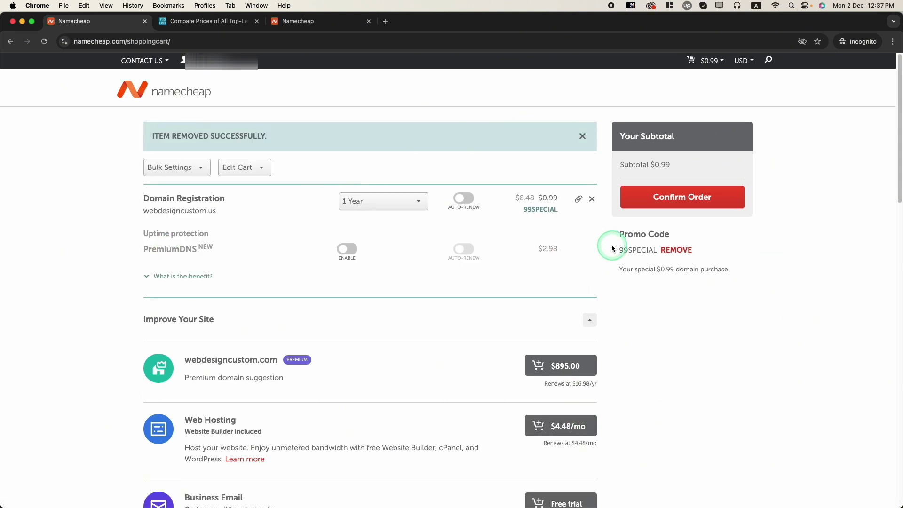
Return to the TLD-List domain results and open the Spaceship registration offer for webdesigncustom.xyz.
left_click(216, 21)
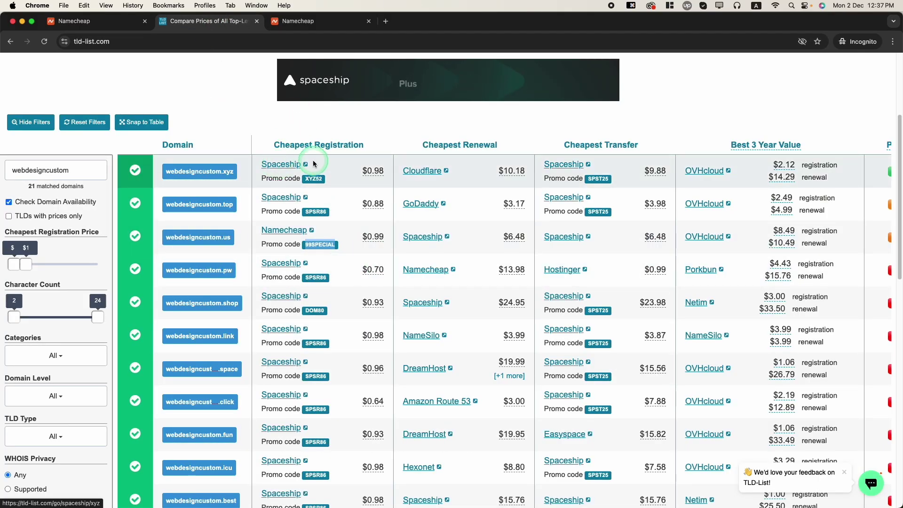
scroll(306, 424, "down", 4)
scroll(306, 421, "up", 1)
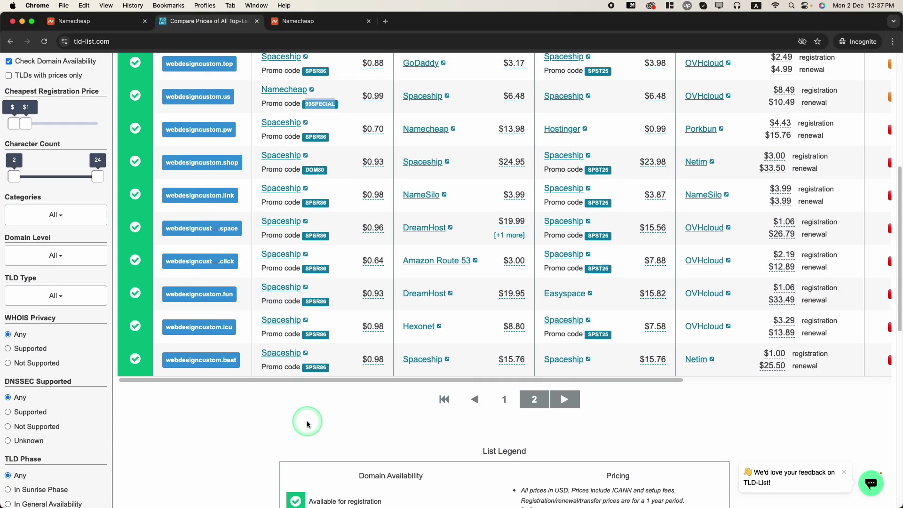
scroll(285, 359, "up", 5)
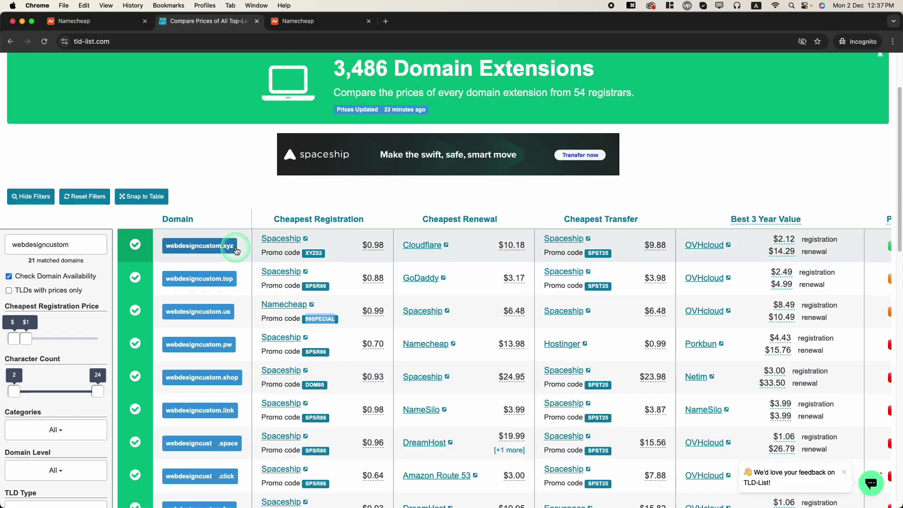
left_click(280, 240)
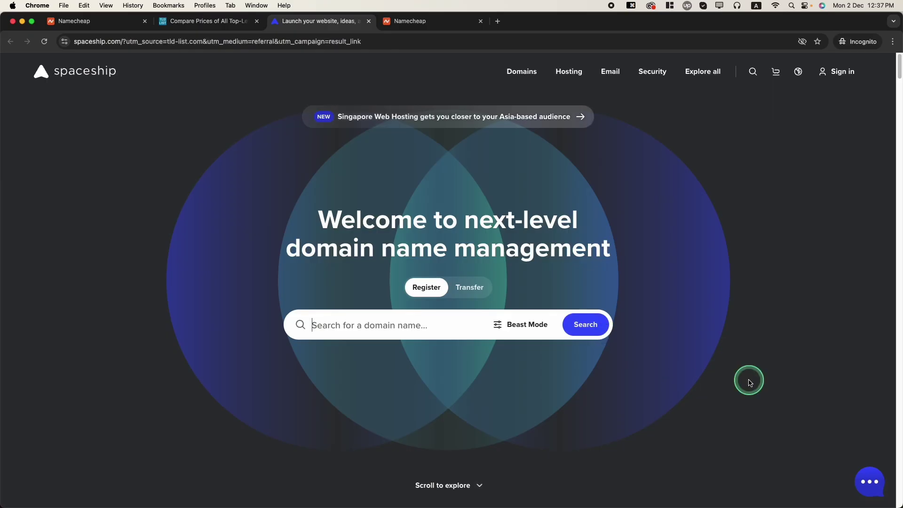
View the Spaceship landing page, then return to the open Namecheap order.
mouse_move(902, 0)
left_click(415, 272)
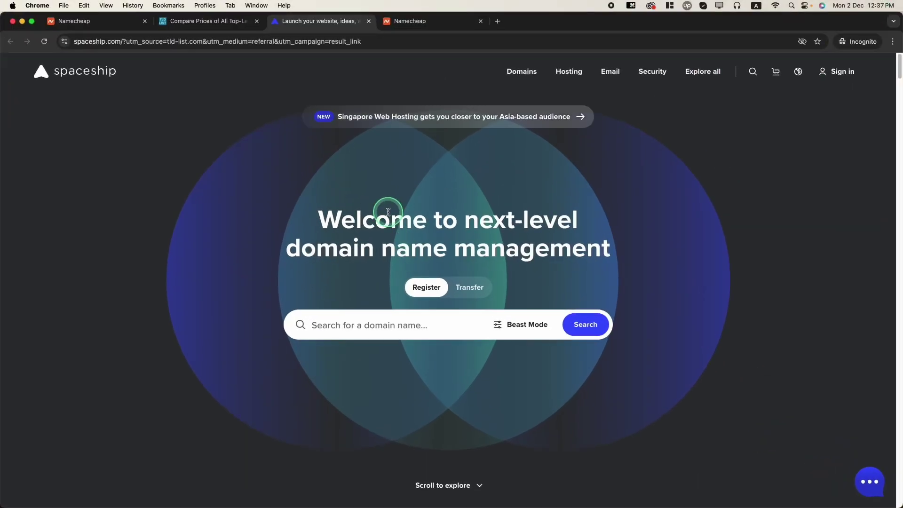
left_click(409, 21)
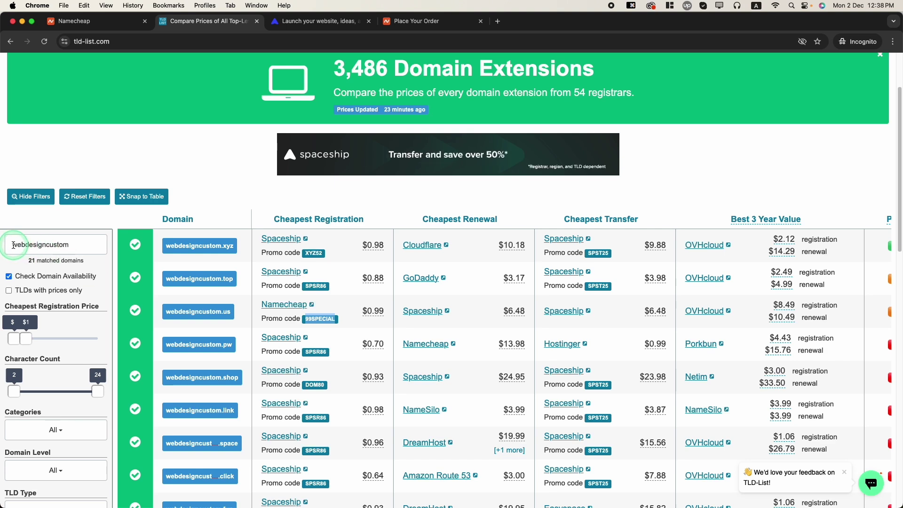
left_click_drag(13, 245, 86, 246)
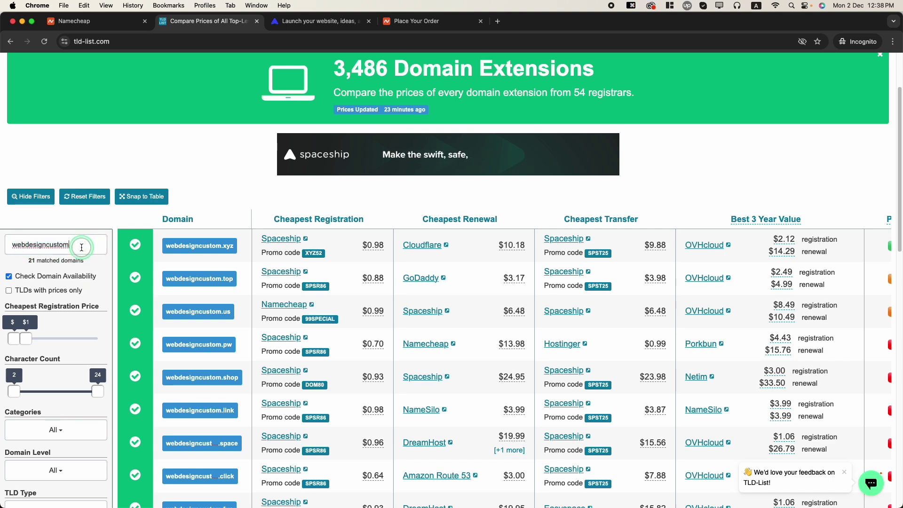
left_click_drag(87, 246, 13, 248)
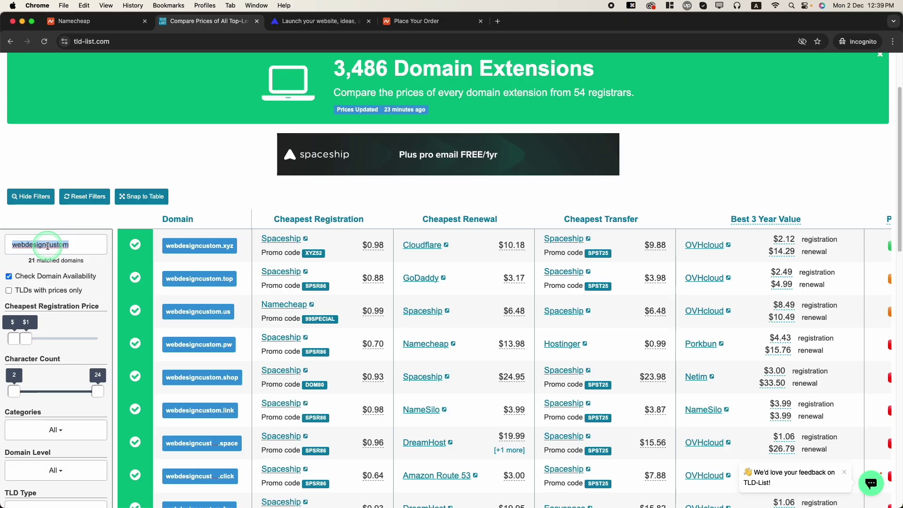
left_click(27, 245)
left_click_drag(26, 244, 384, 70)
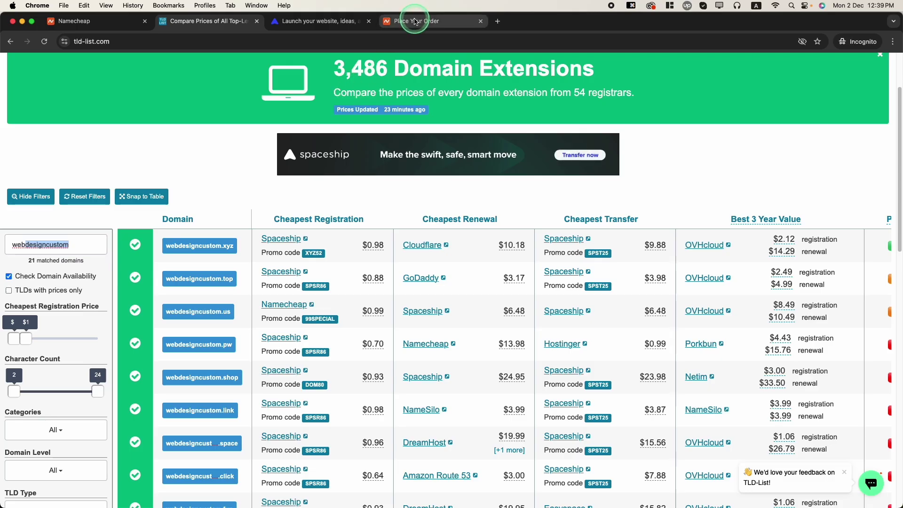
Search Namecheap for the domain name customwebdesign and review the .com availability and the prices of the other extensions.
key("BackSpace")
key("BackSpace")
key("BackSpace")
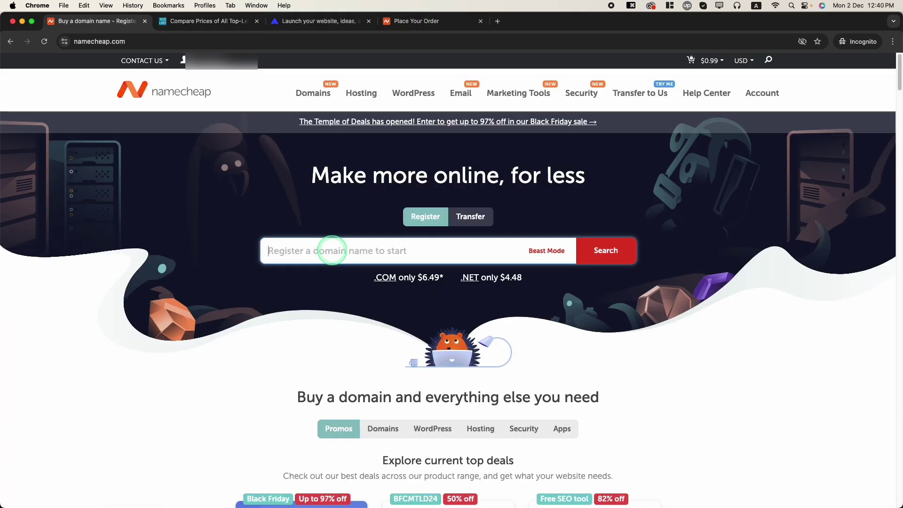
type("customwe")
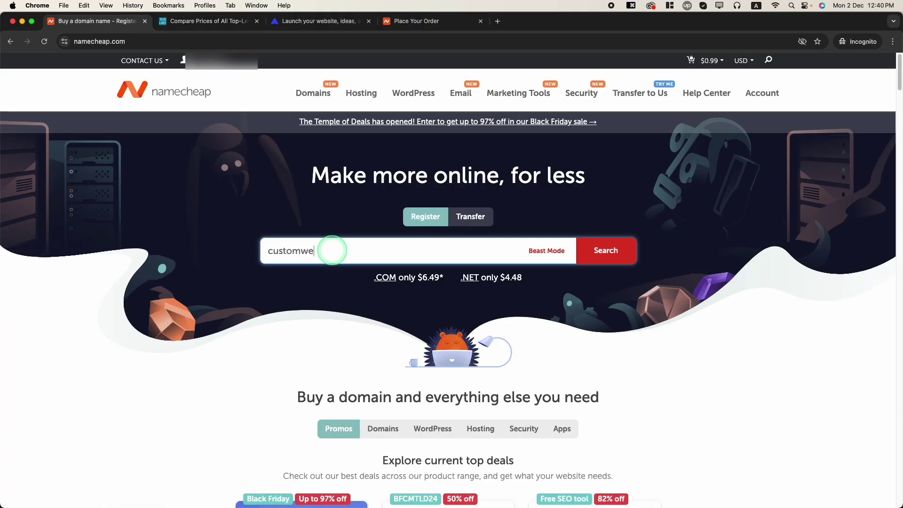
type("bdesign")
key("Return")
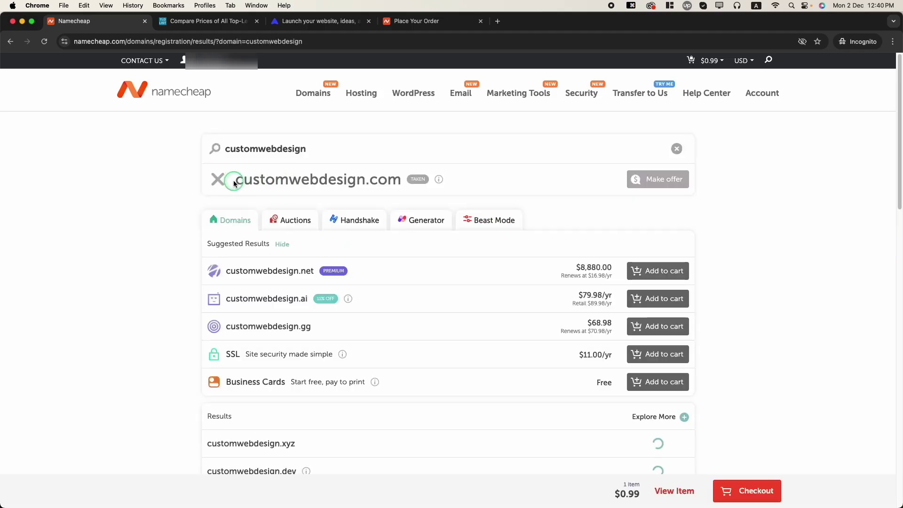
left_click_drag(234, 179, 400, 176)
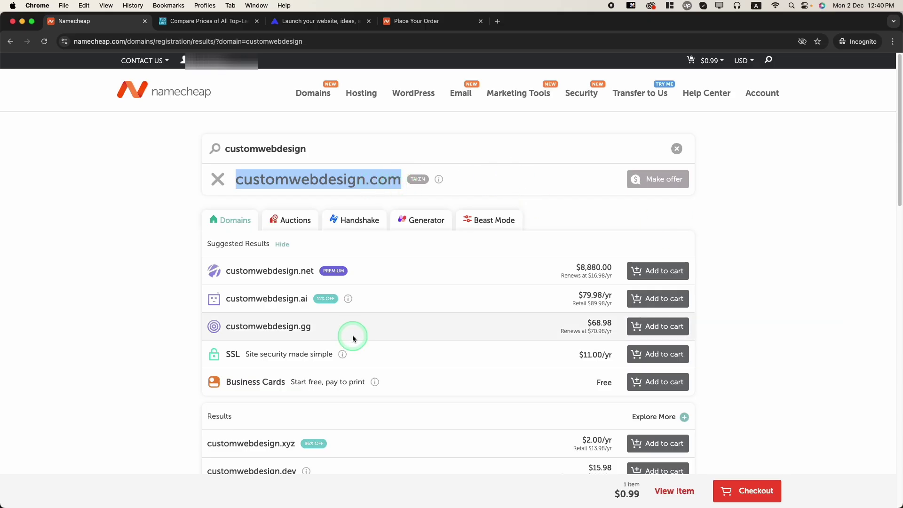
scroll(347, 322, "down", 6)
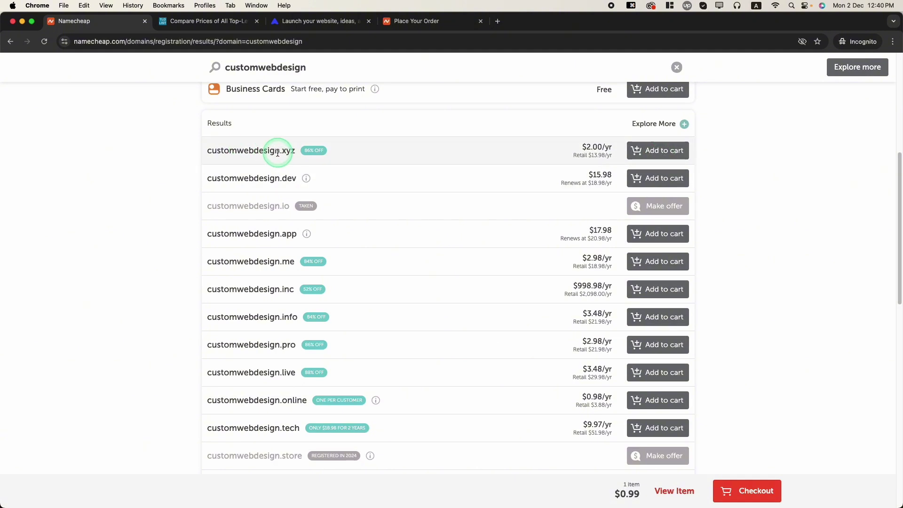
Copy the .xyz extension from the results and search Google for "is .xzy domians are toplevel domains" in a new tab.
left_click_drag(281, 154, 299, 157)
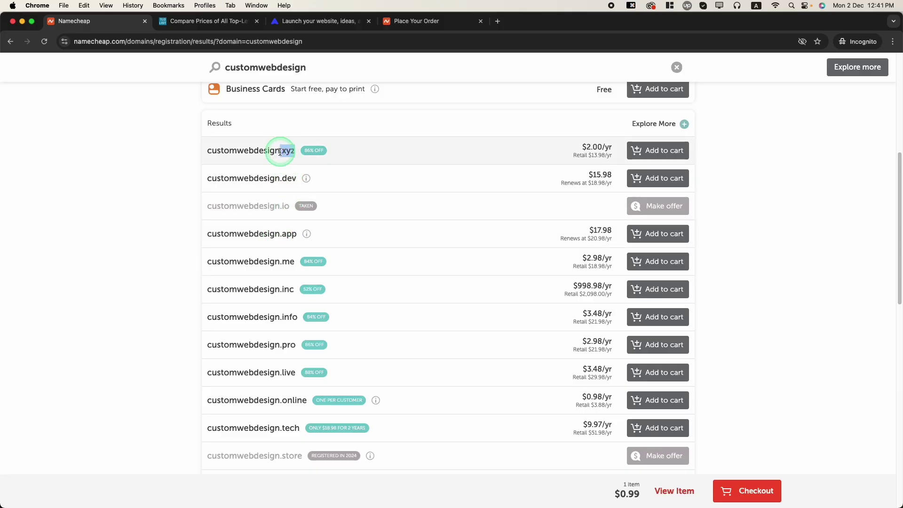
key("super+c")
key("super+c")
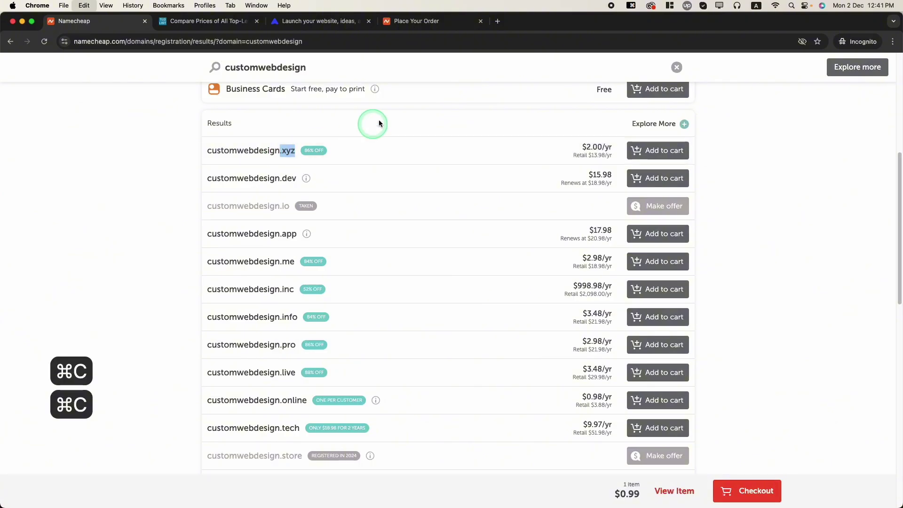
left_click(498, 20)
type("is .")
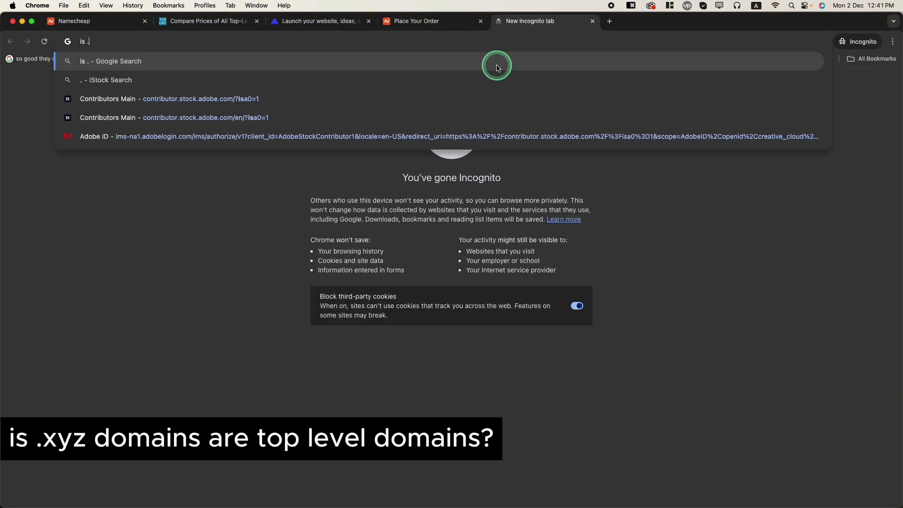
type("xzy do")
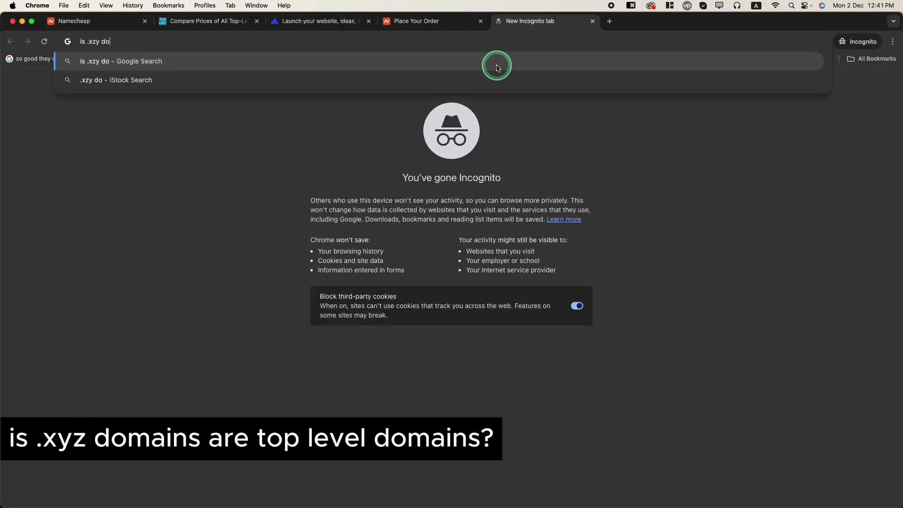
type("mians are toplevel doma")
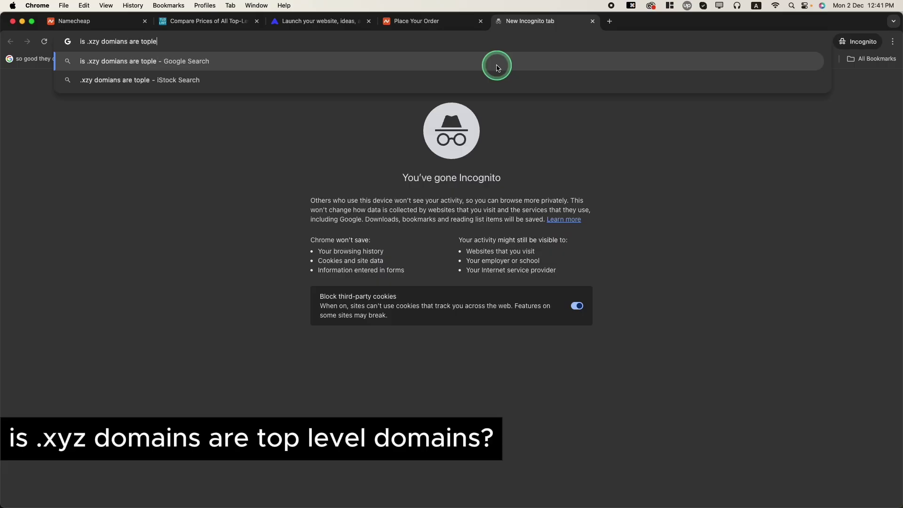
type("ins")
key("Return")
left_click_drag(108, 171, 237, 173)
Check the other extensions in the Namecheap results and rerun the Google top-level domain search for .inc.
left_click(107, 22)
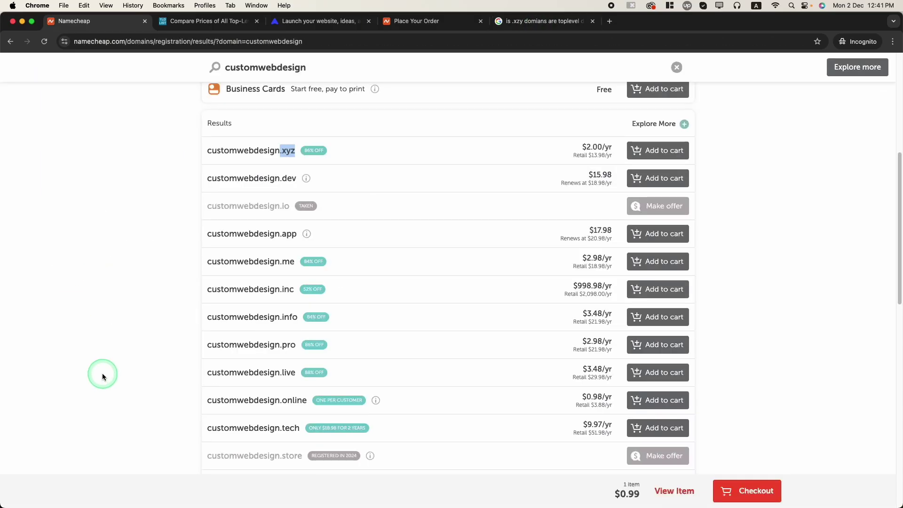
scroll(102, 373, "down", 1)
left_click(520, 21)
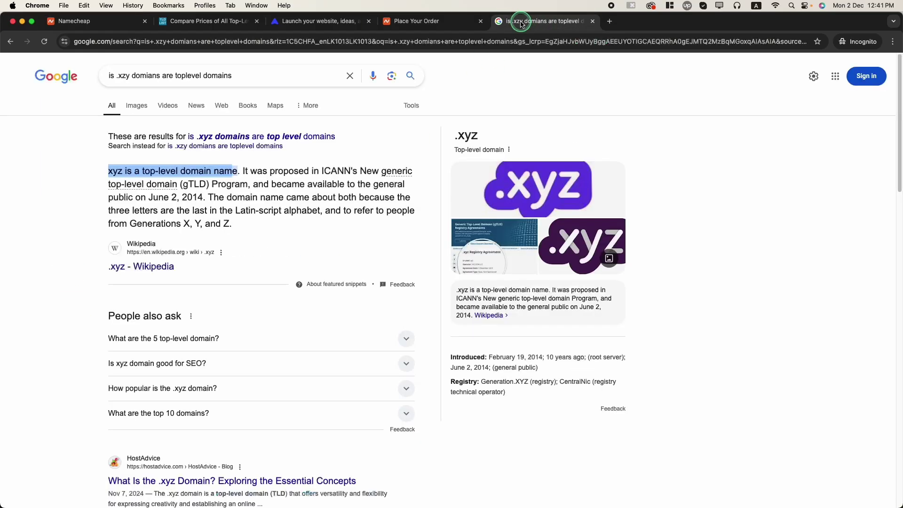
double_click(124, 76)
type("inc")
key("Return")
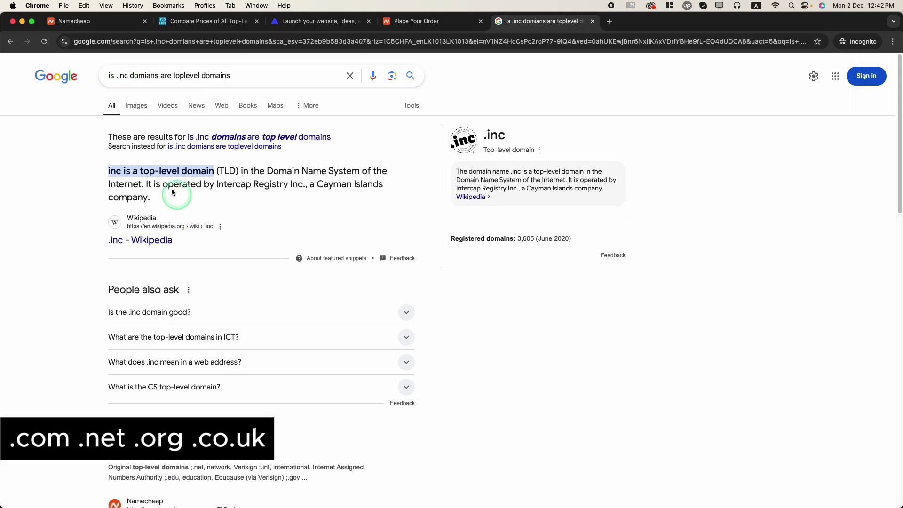
left_click_drag(140, 170, 215, 168)
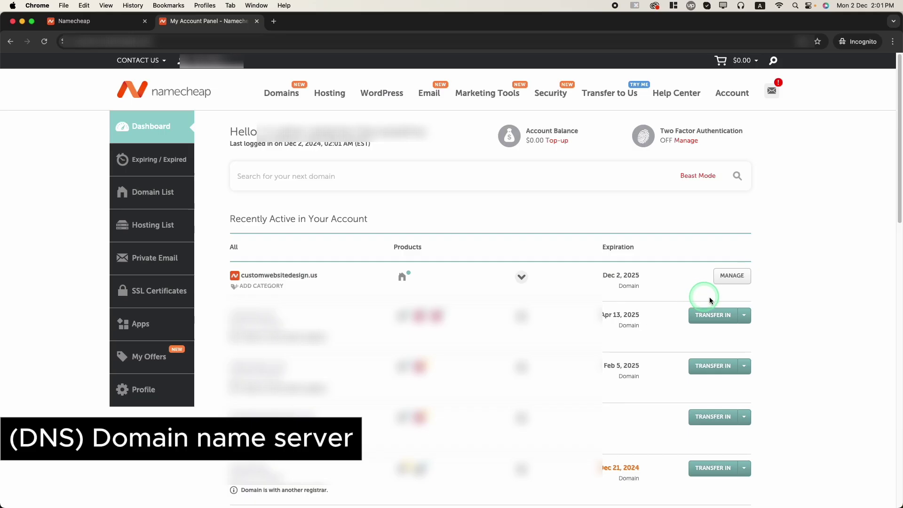
Open the management page of customwebsitedesign.us and set its nameservers to Namecheap Web Hosting DNS, saving the change.
left_click(729, 278)
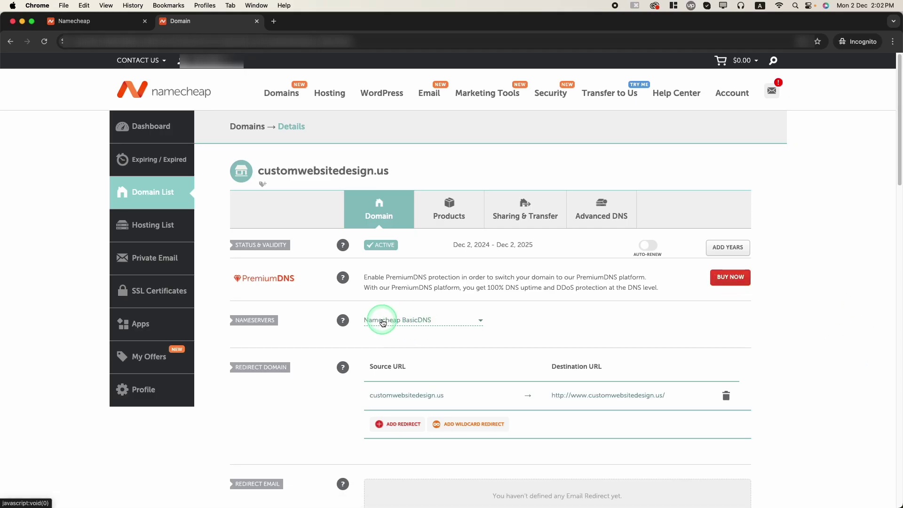
left_click(403, 325)
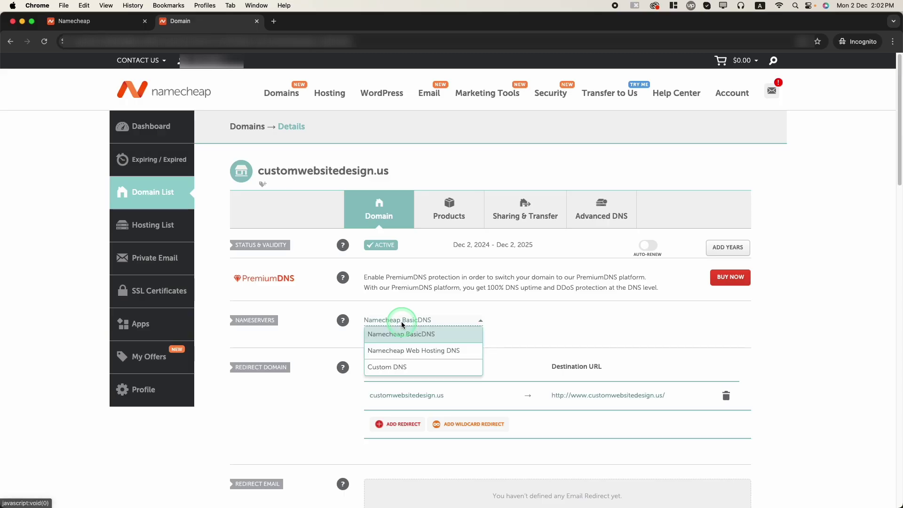
left_click(391, 350)
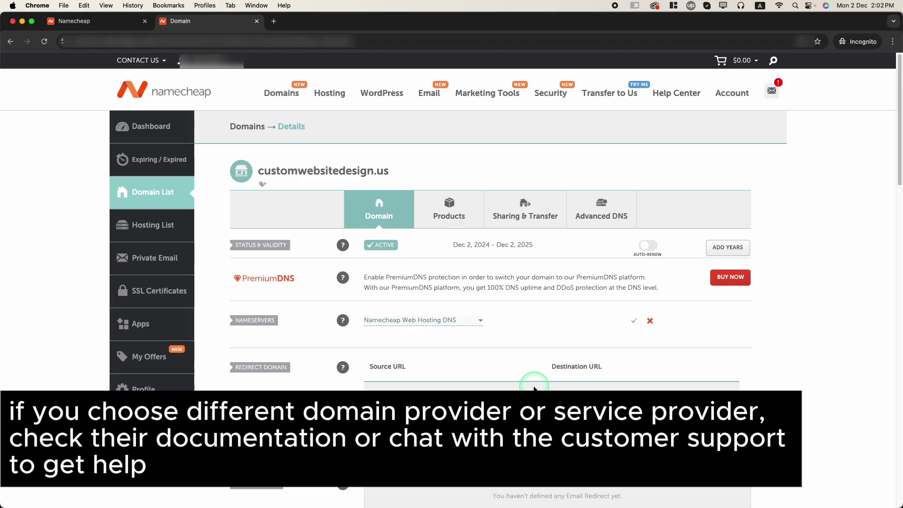
scroll(535, 382, "down", 5)
scroll(535, 382, "down", 3)
scroll(534, 329, "down", 2)
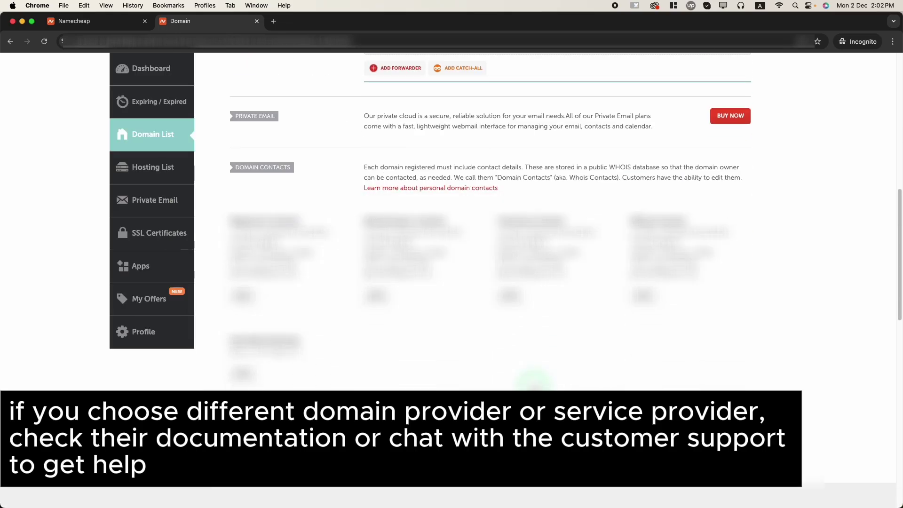
scroll(632, 325, "up", 10)
left_click(632, 325)
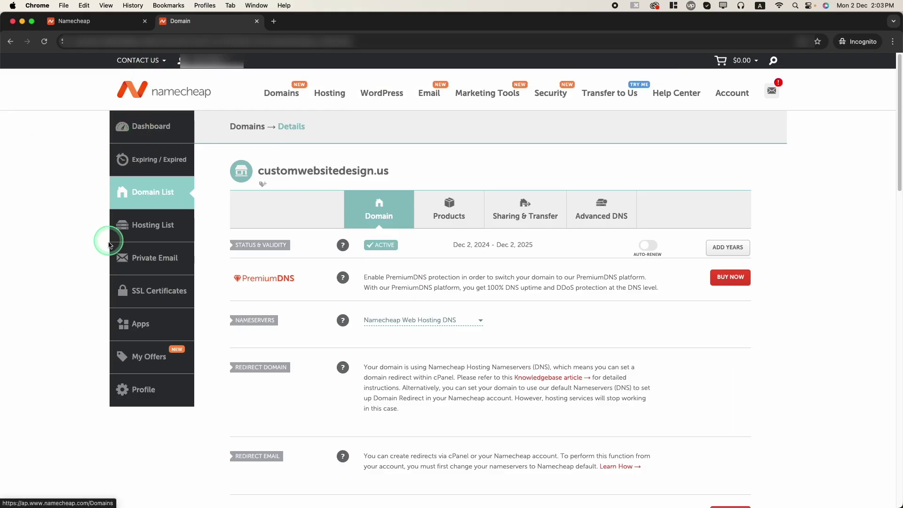
Open cPanel for the Stellar Plus hosting subscription and go to its domain management page.
left_click(149, 226)
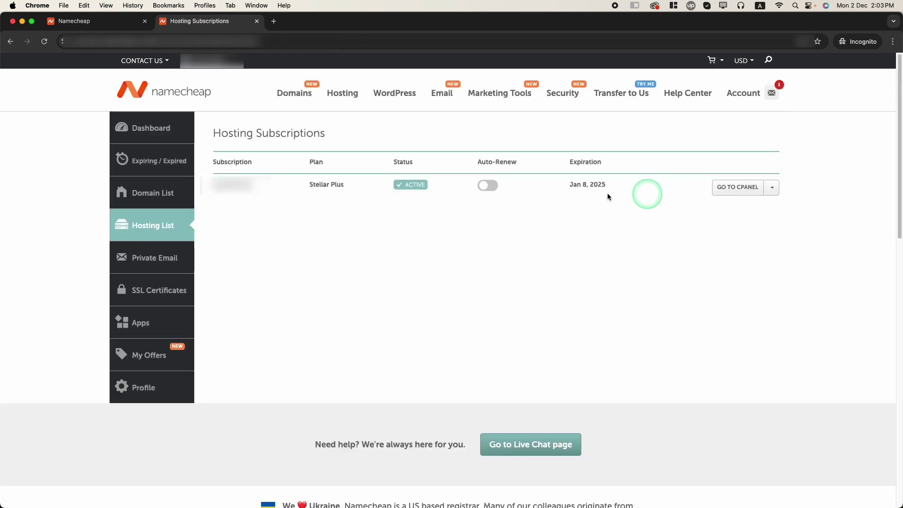
left_click(736, 193)
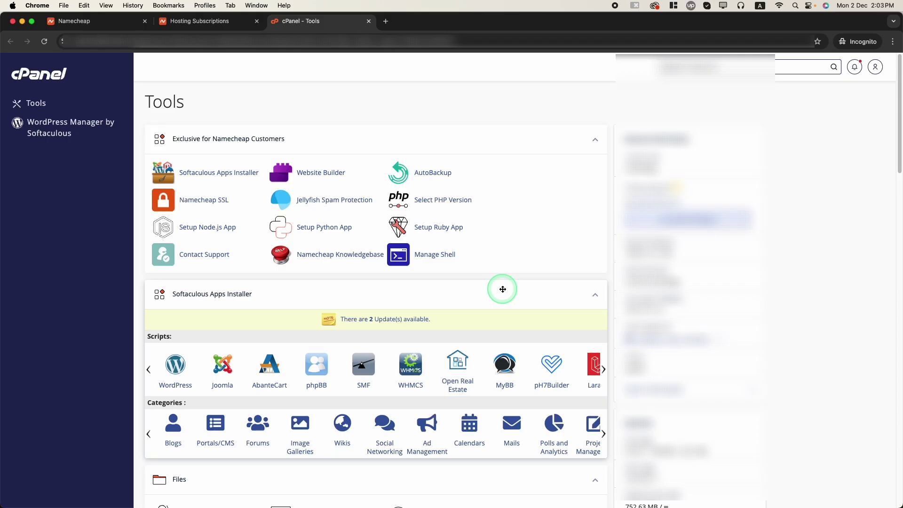
scroll(503, 289, "down", 3)
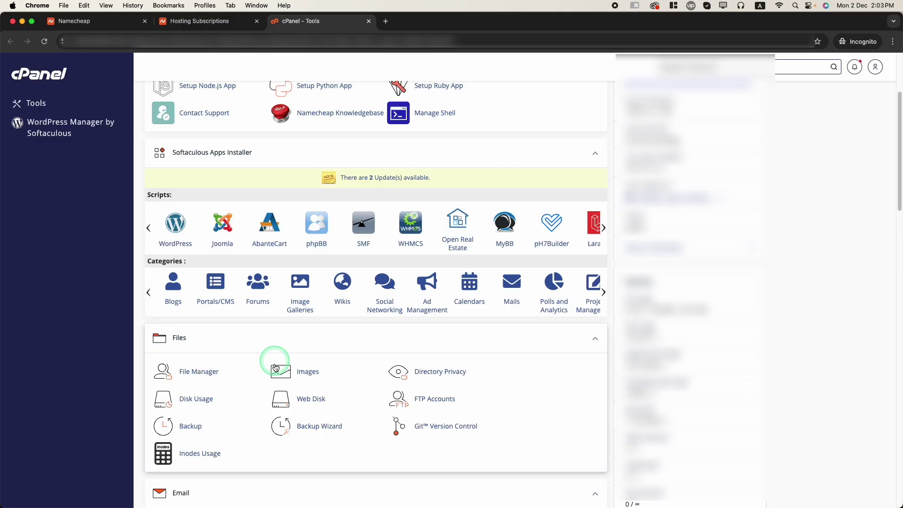
scroll(278, 380, "down", 15)
scroll(278, 386, "down", 2)
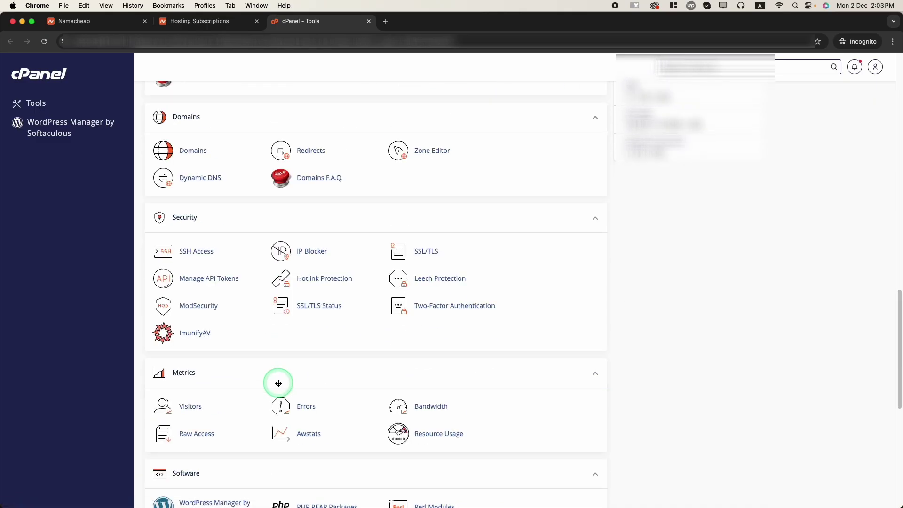
scroll(225, 199, "up", 2)
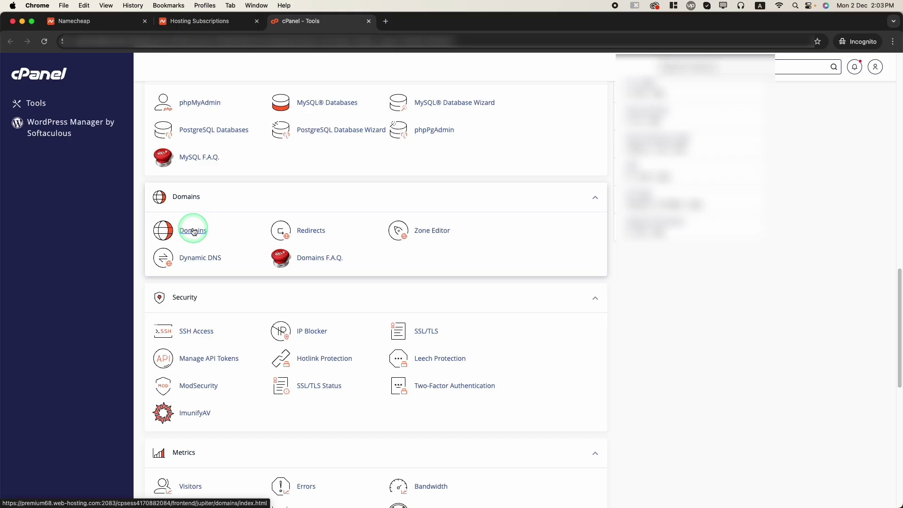
left_click(193, 230)
left_click(369, 395)
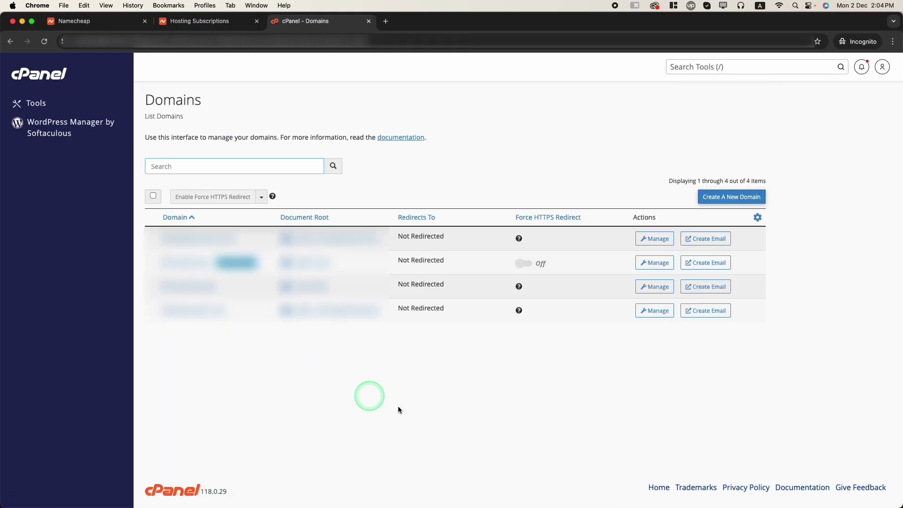
Create the new domain customwebsitedesign.us in cPanel with its own document root customwebsitedesign.us instead of the shared one.
left_click(730, 200)
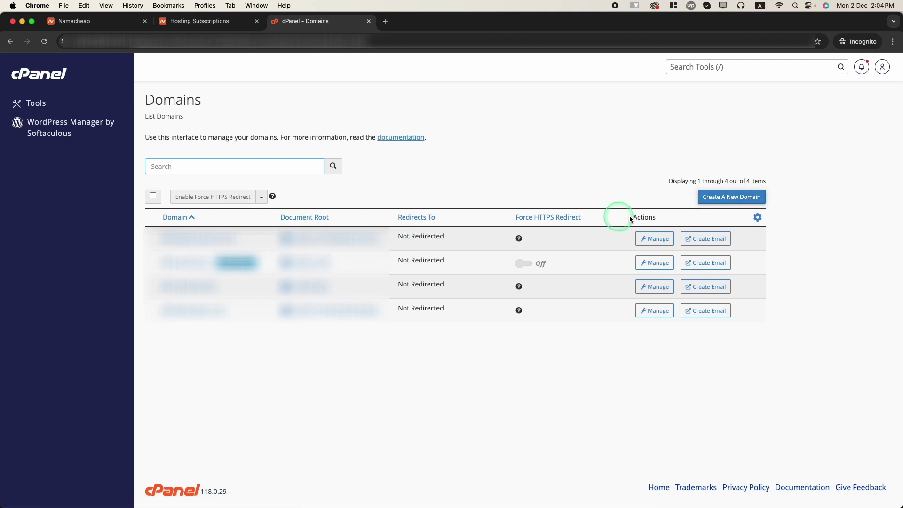
left_click(734, 197)
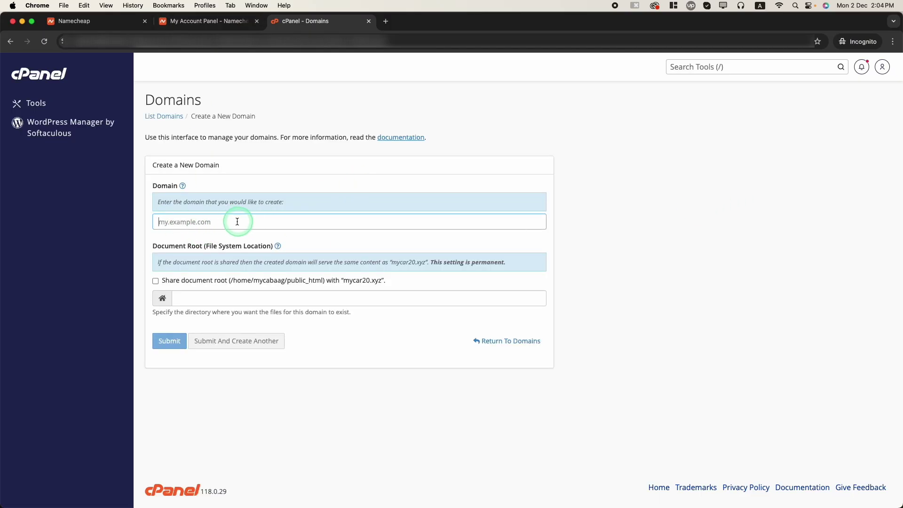
left_click(235, 221)
key("super+v")
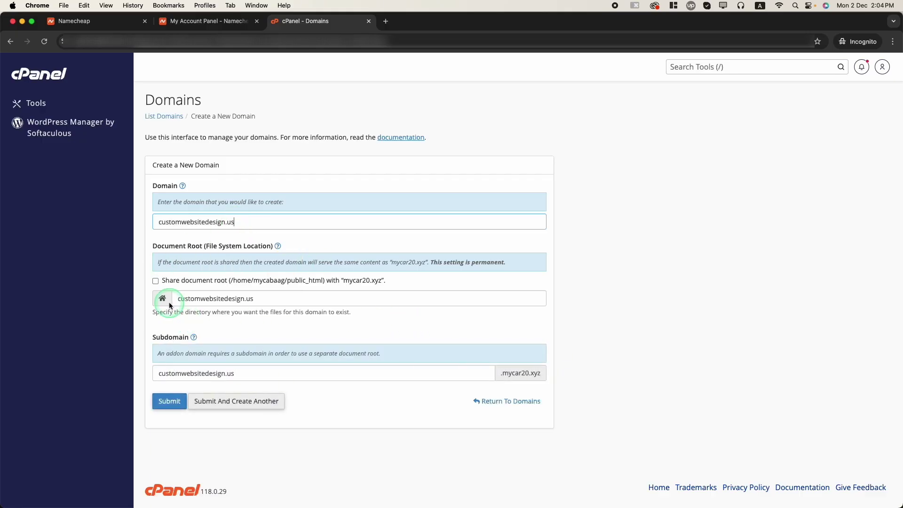
left_click_drag(177, 299, 278, 306)
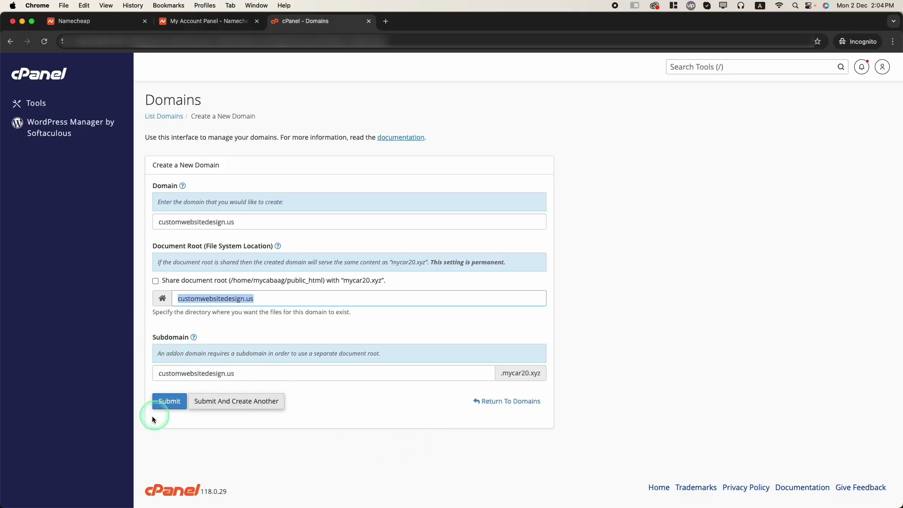
left_click(171, 409)
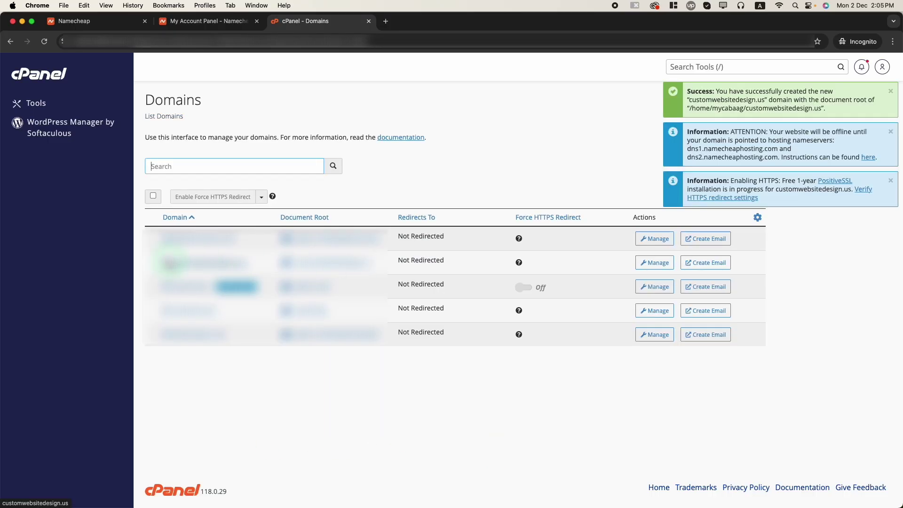
Open customwebsitedesign.us from the cPanel domain list and check its PositiveSSL status and expiration in the Namecheap dashboard.
left_click(170, 264)
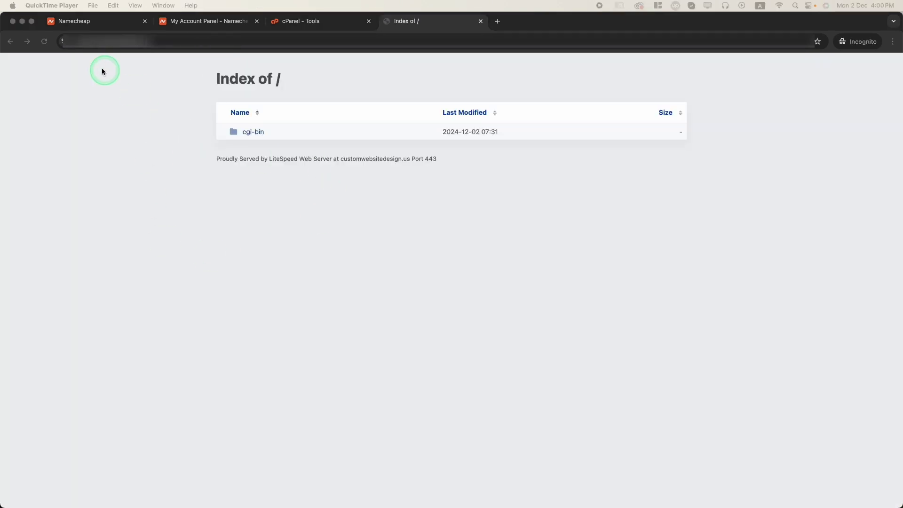
left_click(42, 43)
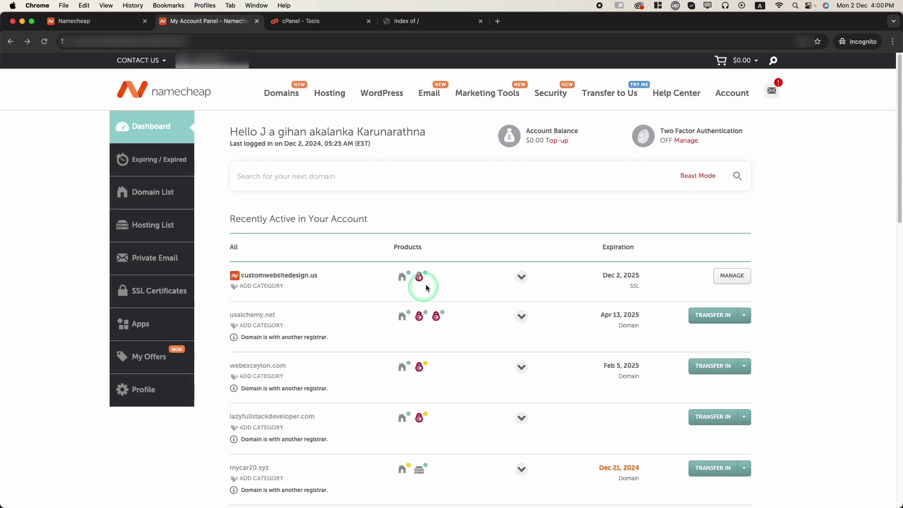
mouse_move(419, 278)
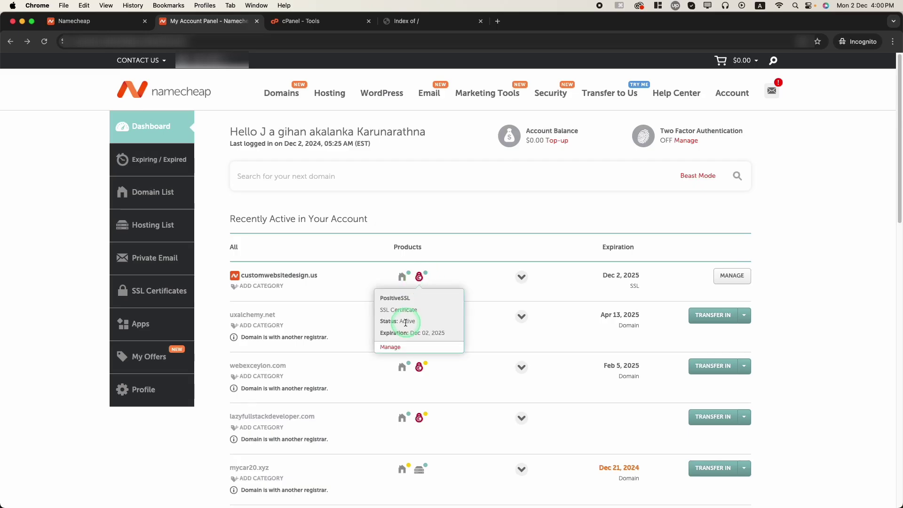
left_click_drag(410, 333, 449, 336)
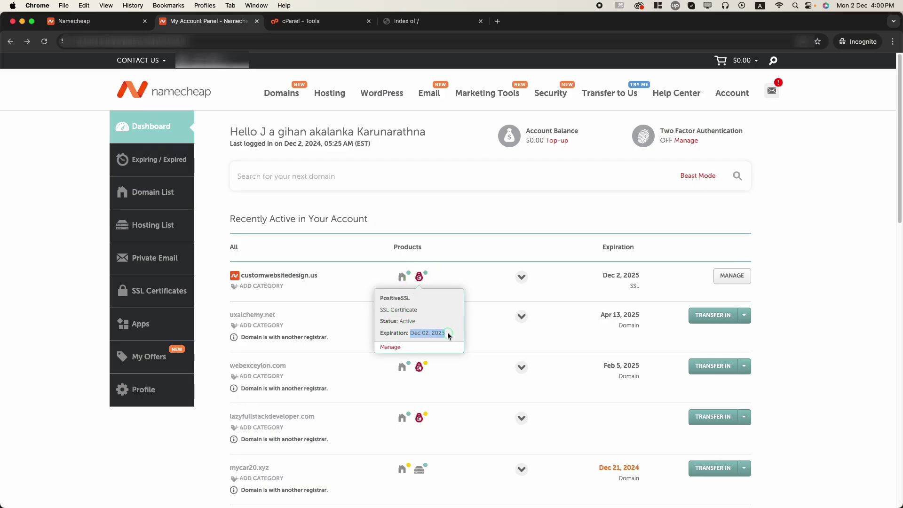
Check the connection security details of customwebsitedesign.us in the browser and reload the site over https.
key("super+4")
left_click(63, 44)
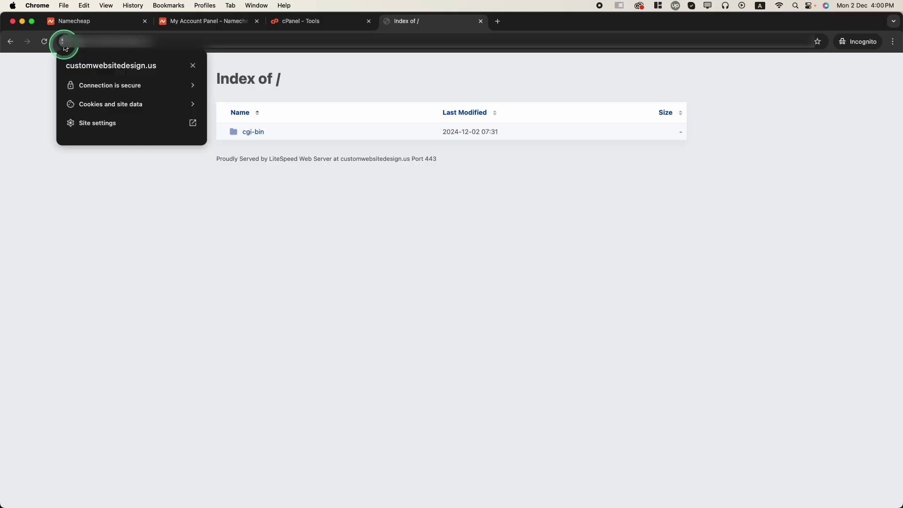
left_click(119, 86)
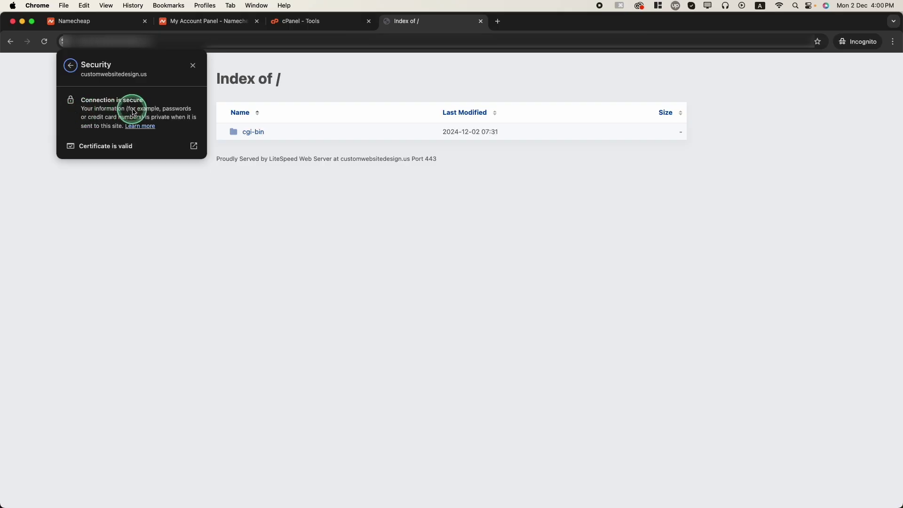
left_click(92, 47)
left_click(85, 41)
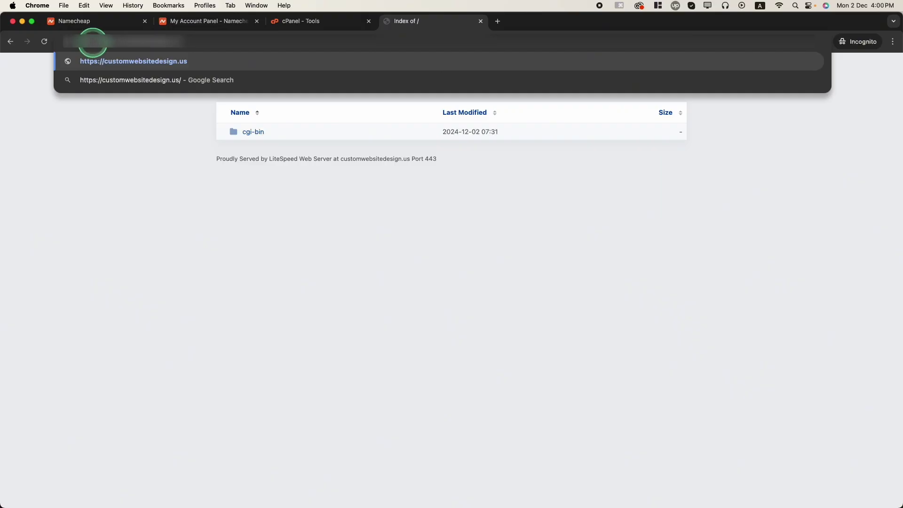
key("Return")
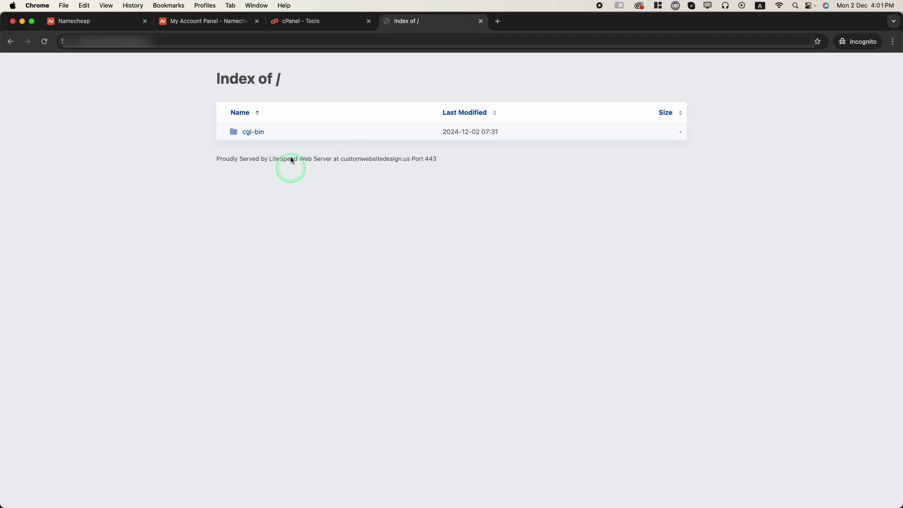
Open the Softaculous Apps Installer from cPanel and open the WordPress installation form.
left_click(298, 21)
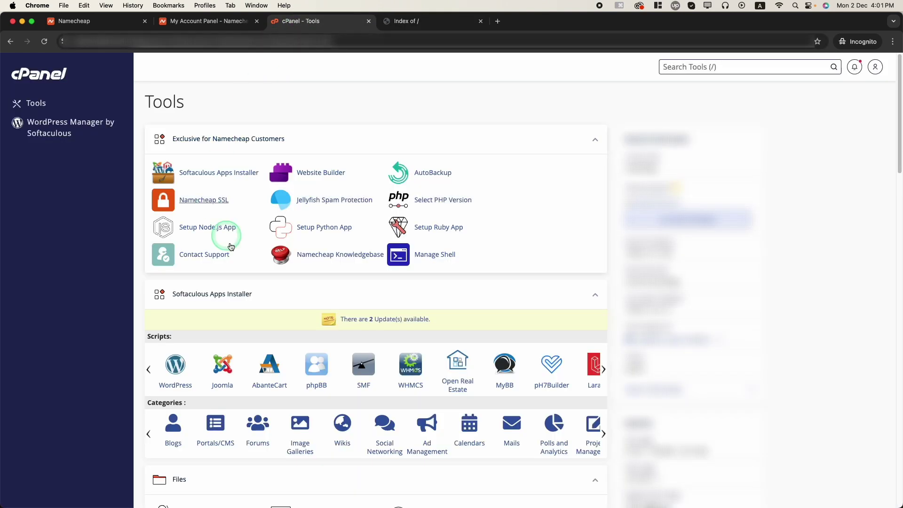
left_click(421, 23)
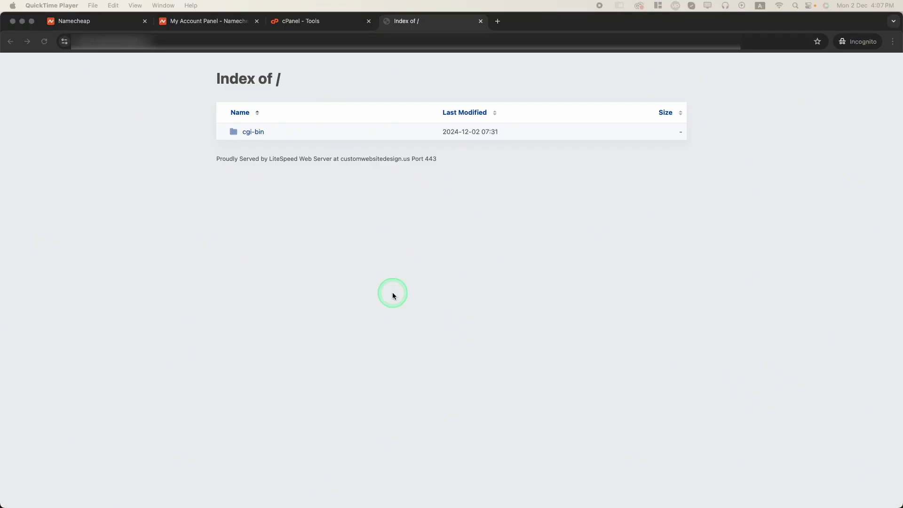
left_click(308, 21)
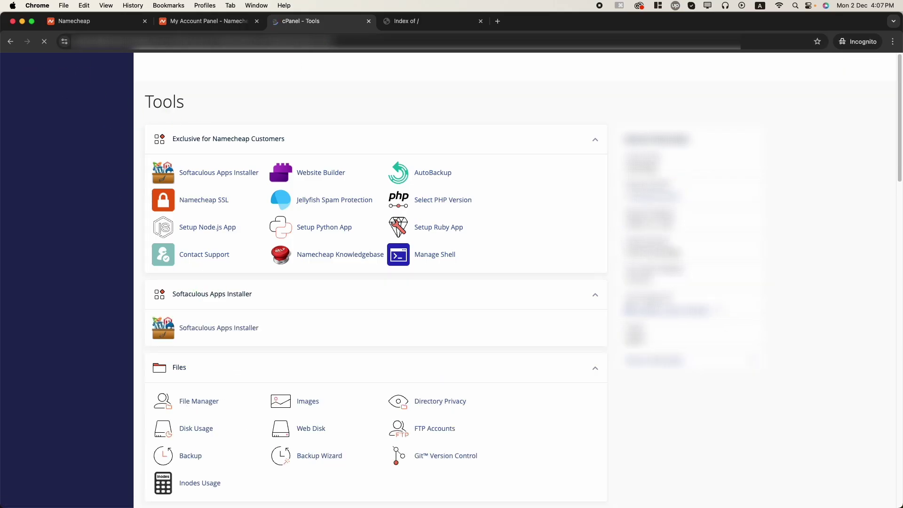
left_click(212, 175)
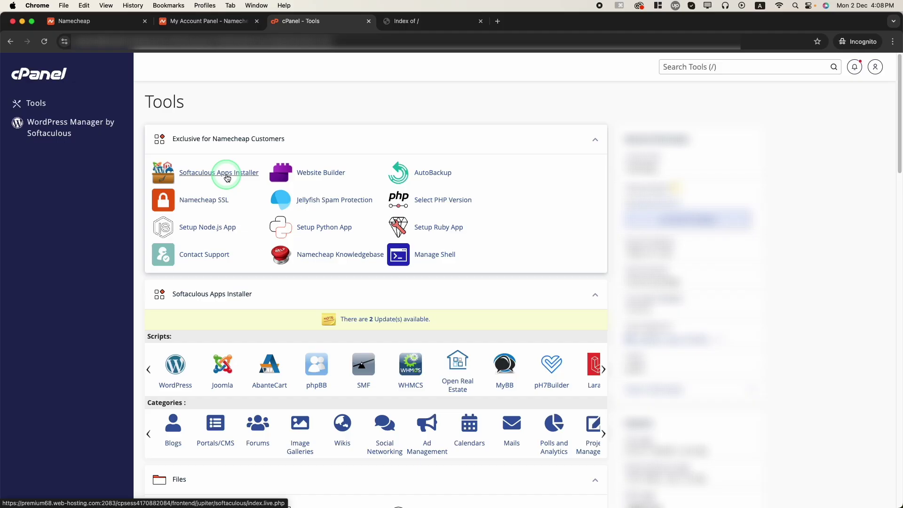
left_click(223, 176)
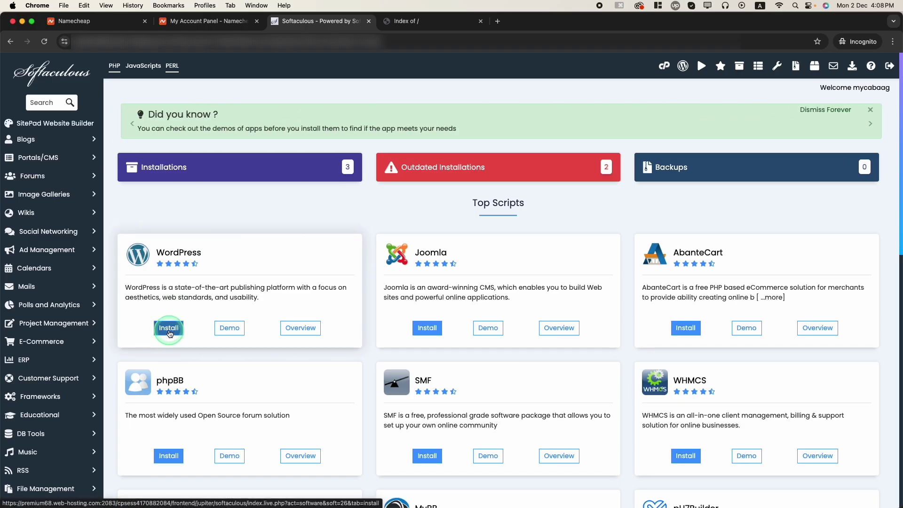
left_click(169, 332)
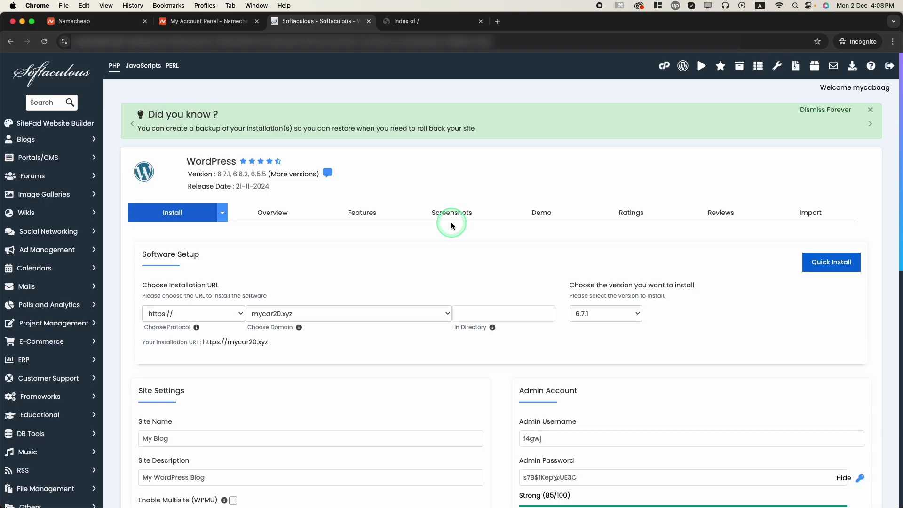
left_click(219, 315)
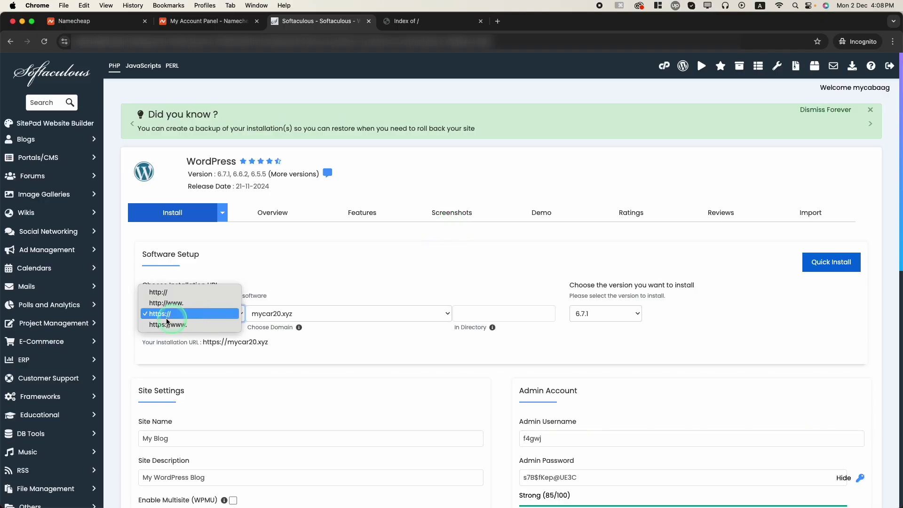
left_click(186, 313)
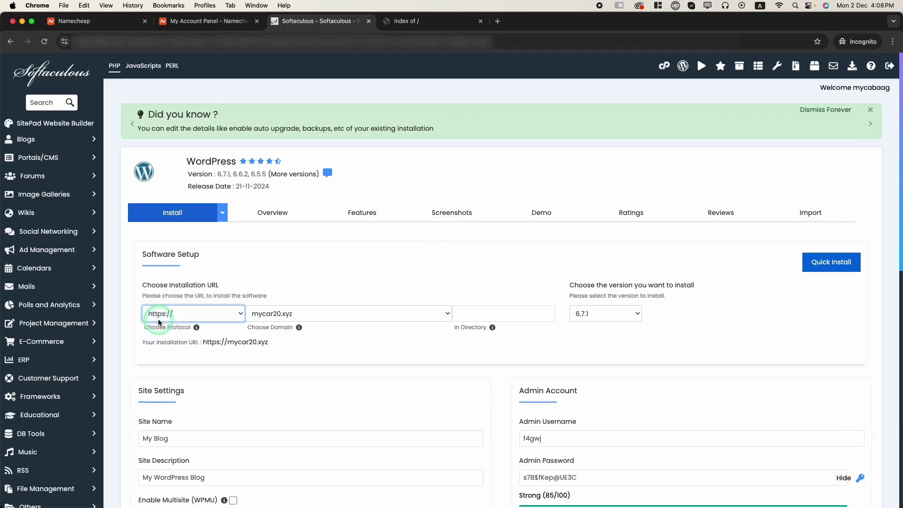
left_click(192, 318)
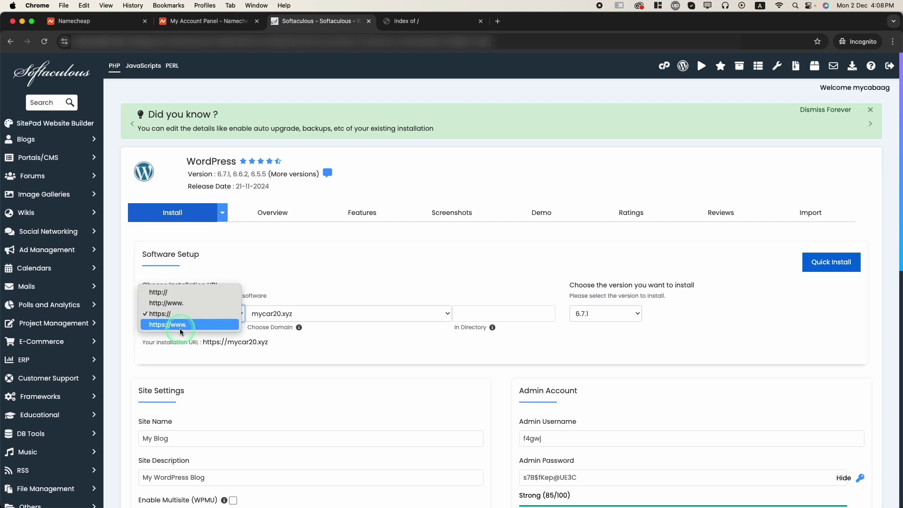
left_click(184, 314)
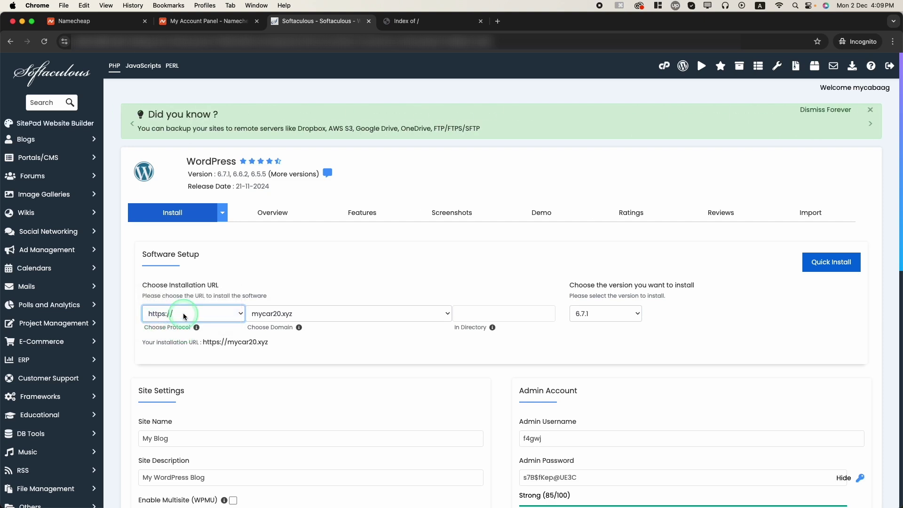
left_click(212, 347)
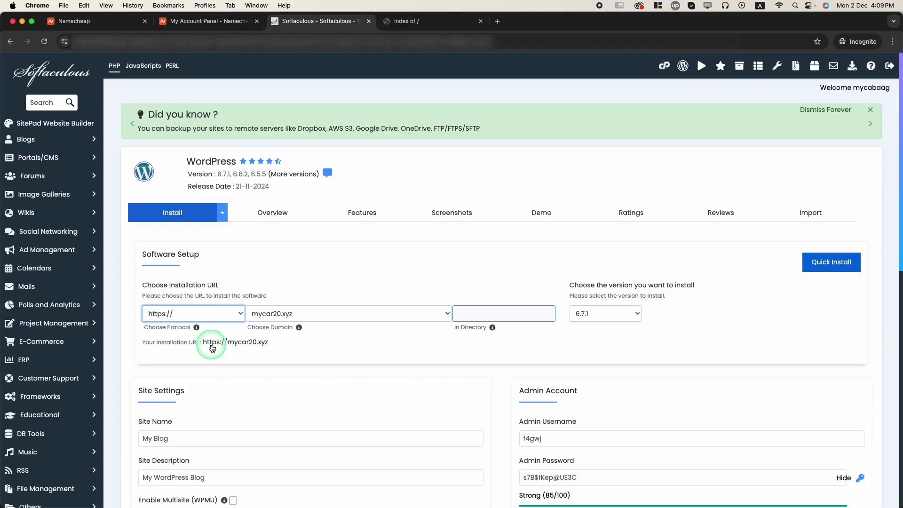
Select customwebsitedesign.us as the installation domain and 6.7.1 as the WordPress version, and check the installation URL.
left_click(298, 313)
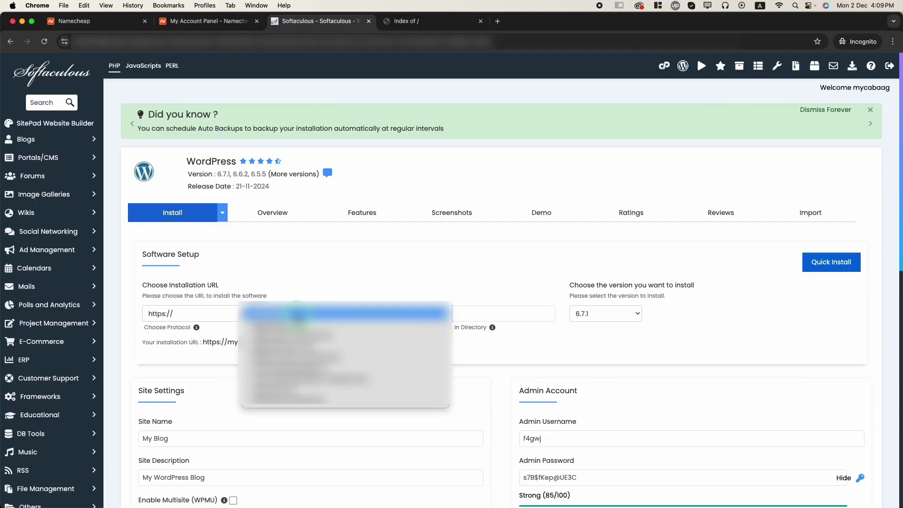
left_click(301, 379)
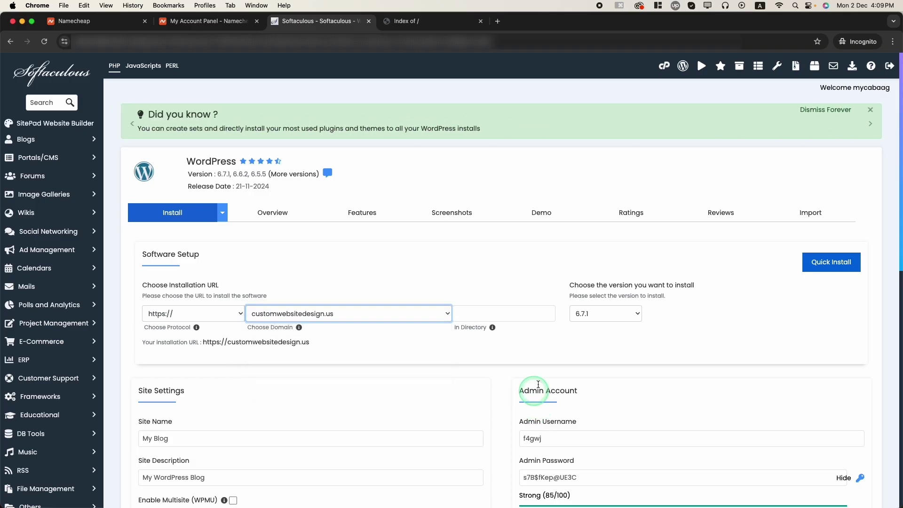
left_click(619, 316)
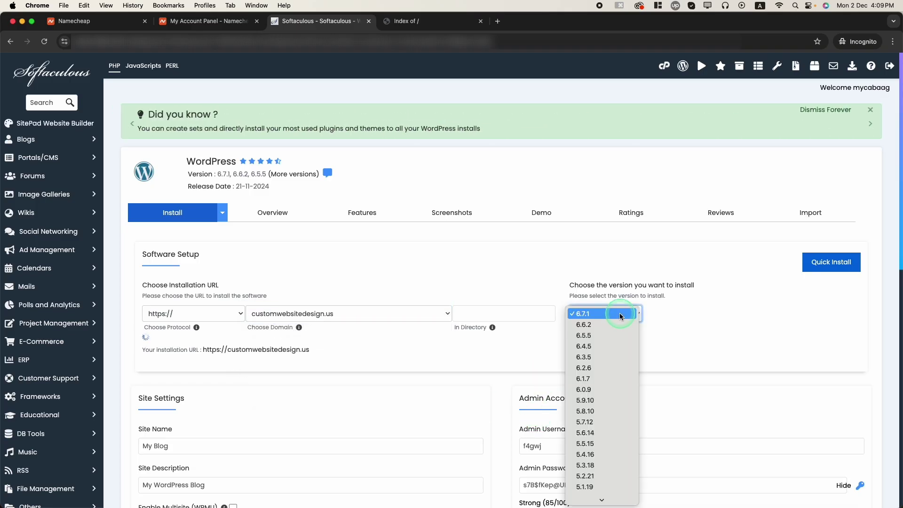
left_click(582, 315)
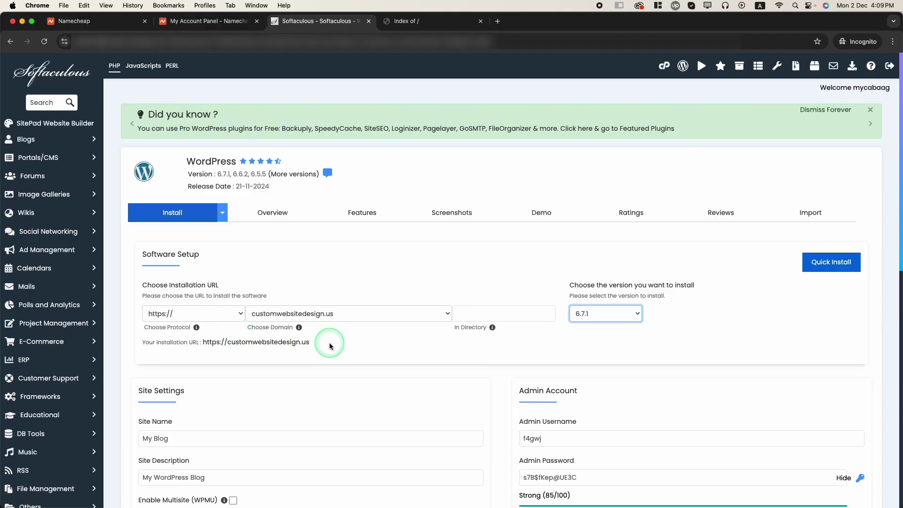
left_click_drag(330, 346, 205, 345)
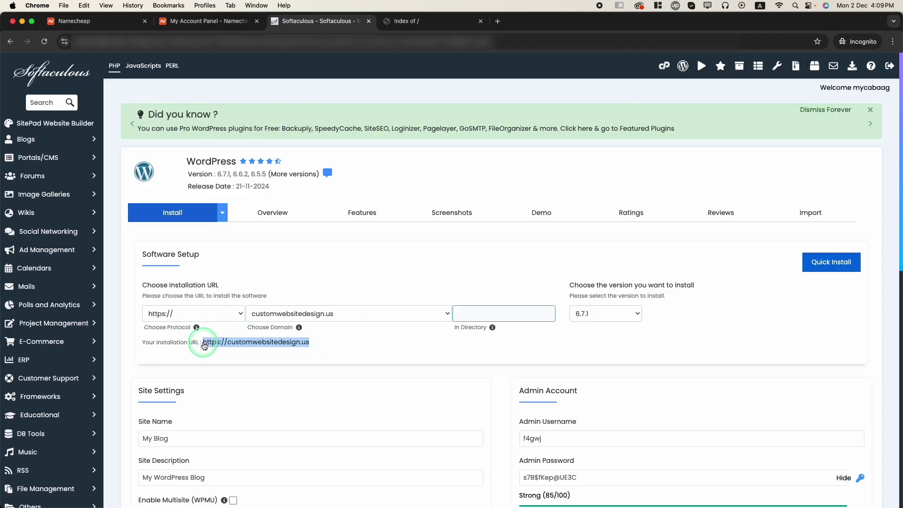
Review the site name and site description in the WordPress site settings.
scroll(400, 364, "down", 3)
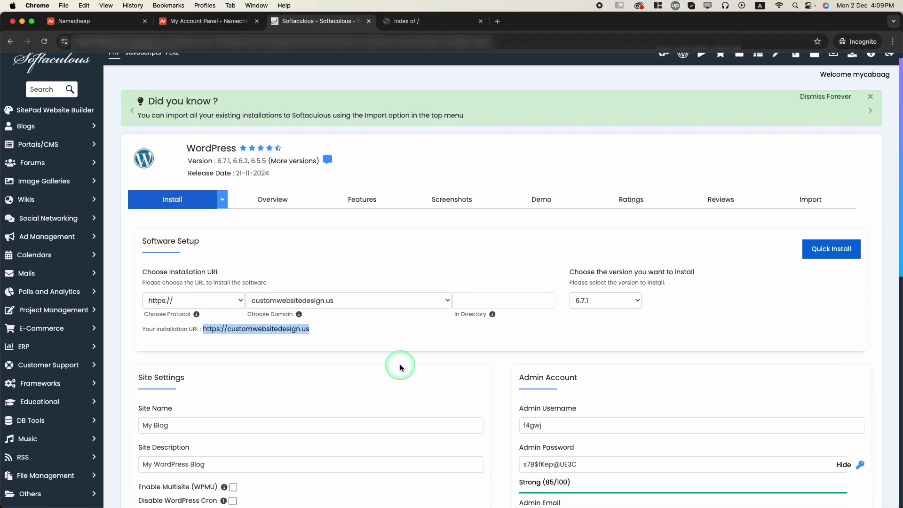
scroll(387, 381, "down", 5)
left_click_drag(186, 230, 141, 228)
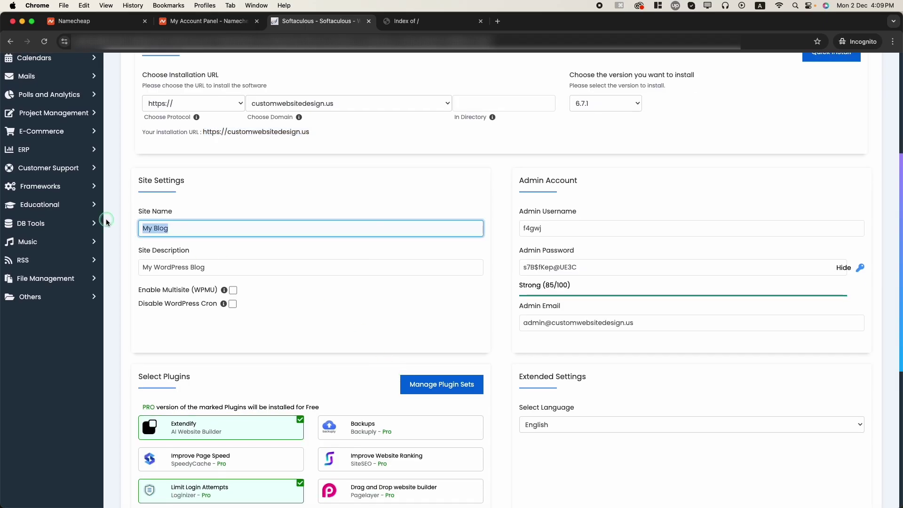
left_click_drag(143, 267, 272, 269)
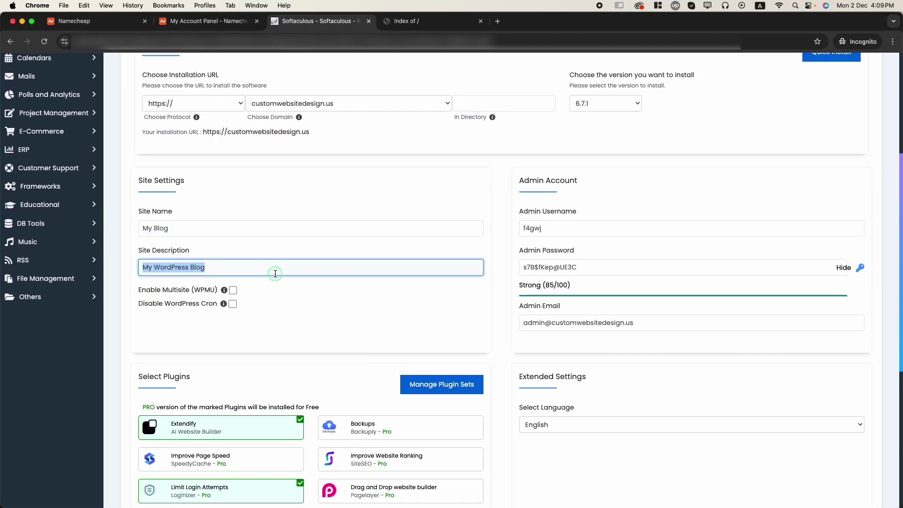
scroll(326, 330, "up", 3)
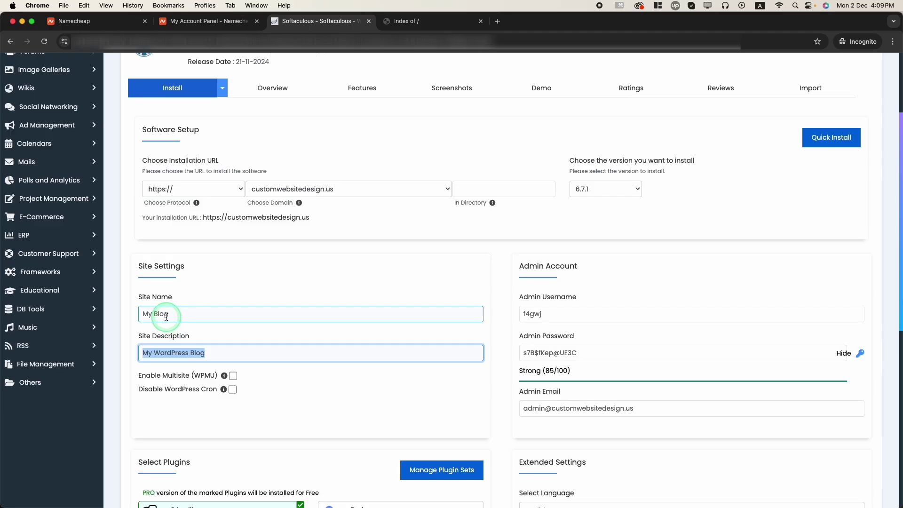
Set the admin username to admin, enter the admin password, and replace the admin email with the owner's address.
left_click_drag(548, 319, 512, 320)
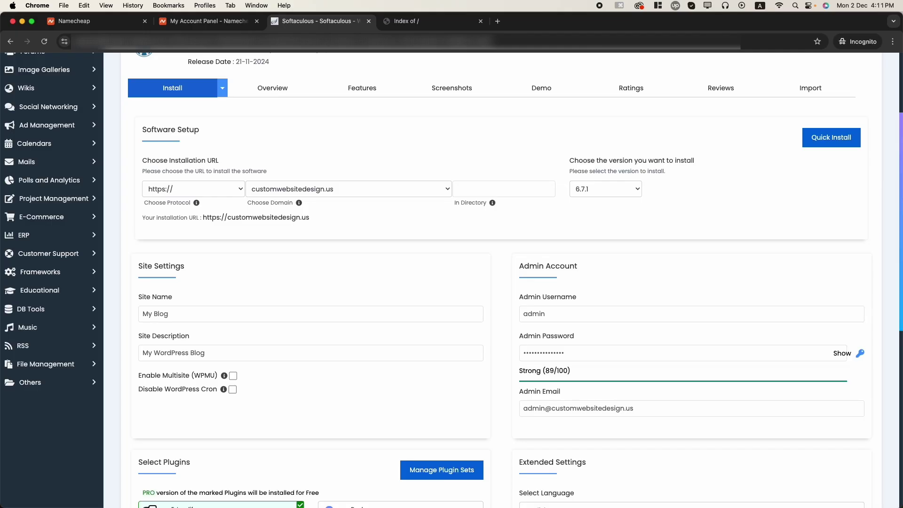
left_click_drag(642, 415, 493, 411)
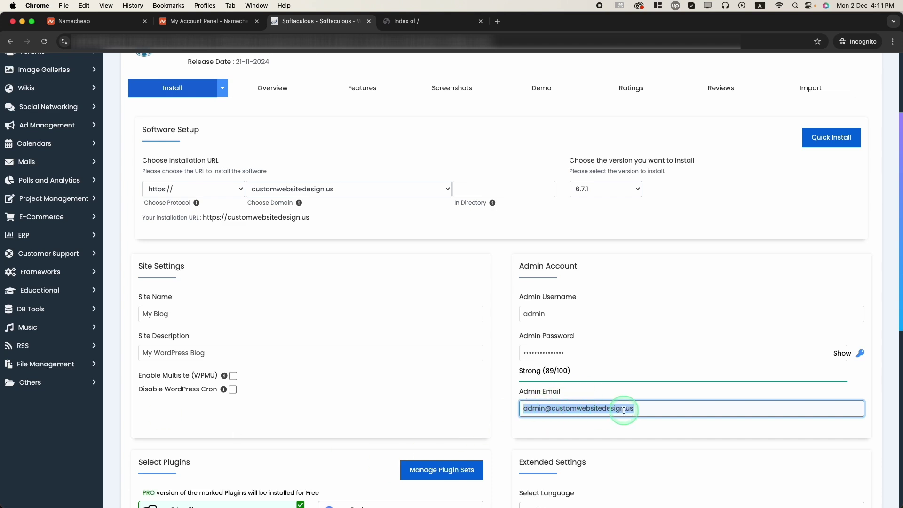
key("super+v")
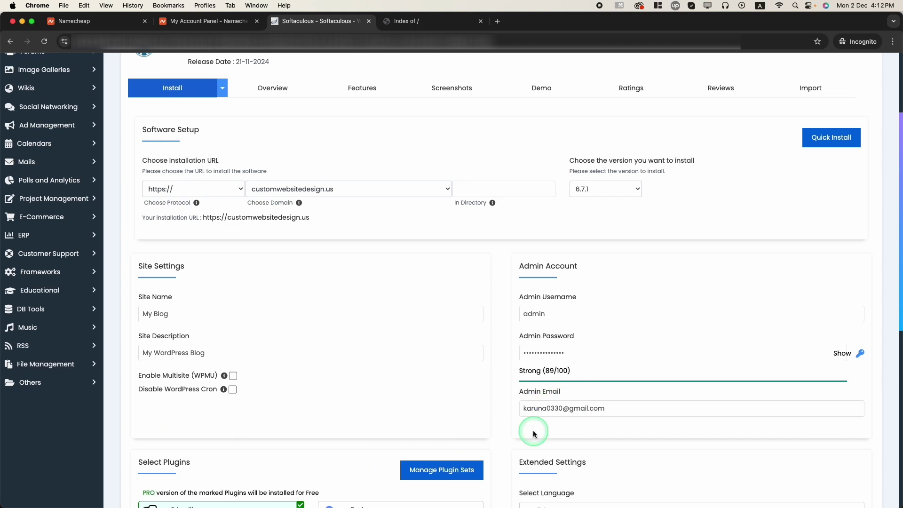
Deselect the Limit Login Attempts and Extendify plugins for the WordPress installation.
scroll(533, 432, "down", 3)
scroll(532, 431, "down", 5)
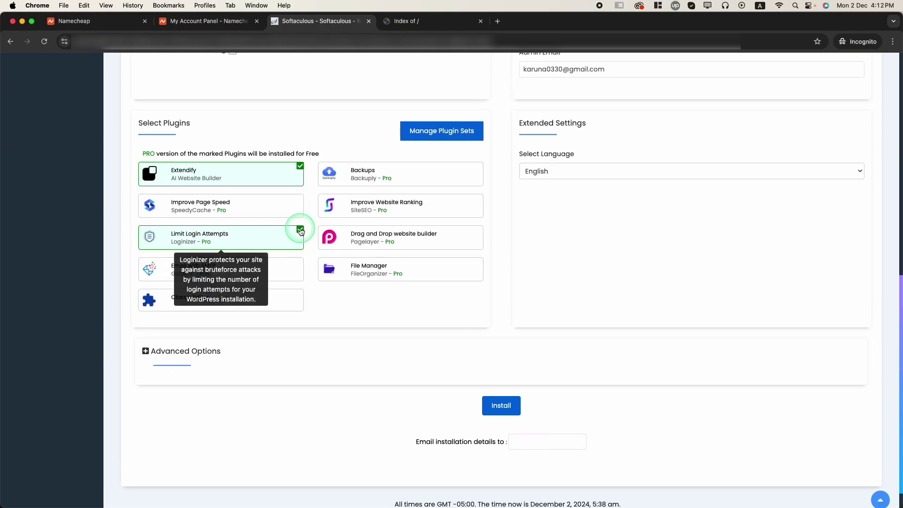
left_click(289, 232)
left_click(300, 167)
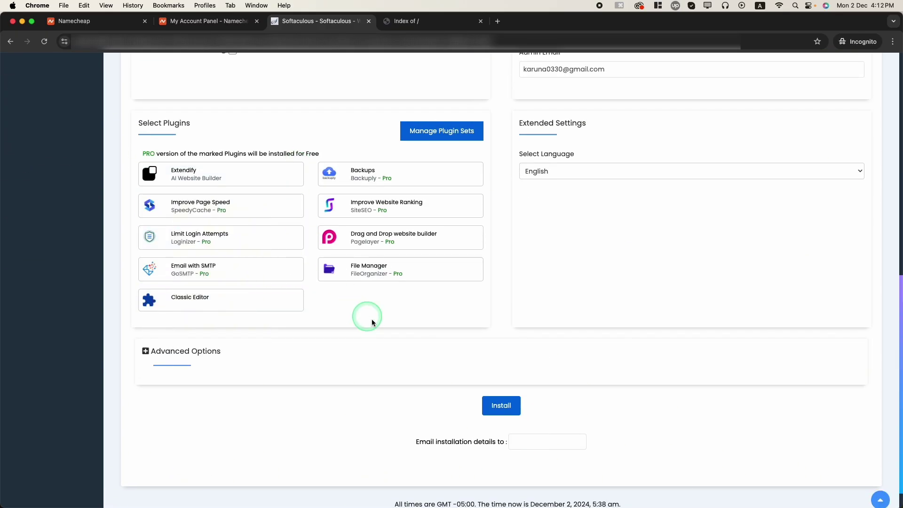
scroll(347, 437, "down", 1)
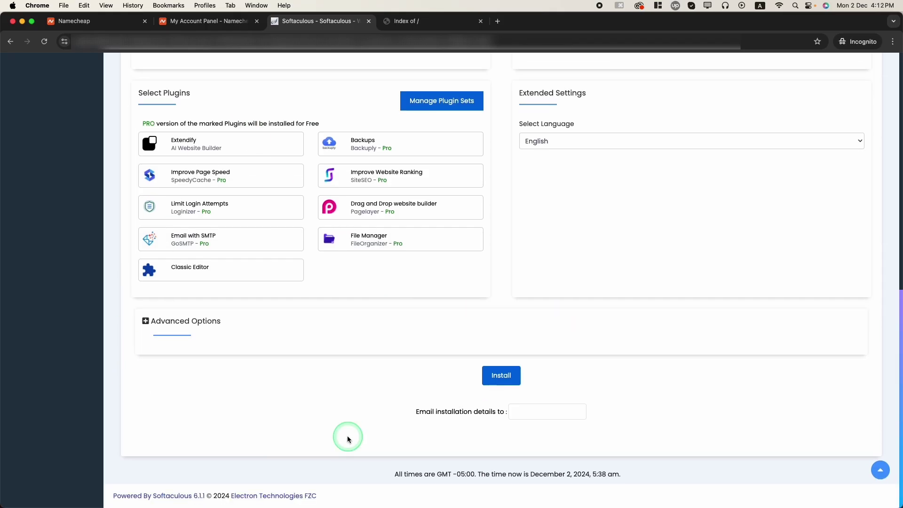
scroll(347, 437, "up", 2)
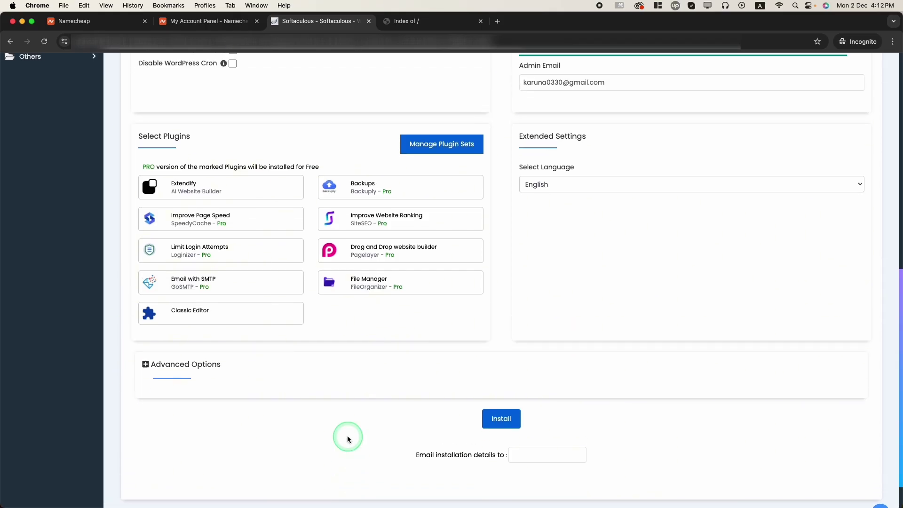
Run the WordPress installation with the chosen settings and open the installed site at customwebsitedesign.us.
scroll(347, 437, "down", 2)
left_click(500, 379)
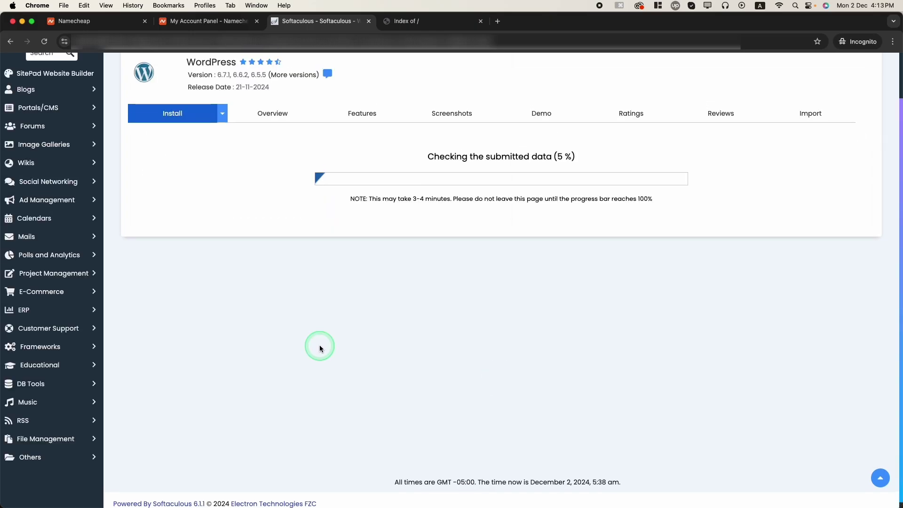
scroll(320, 348, "up", 2)
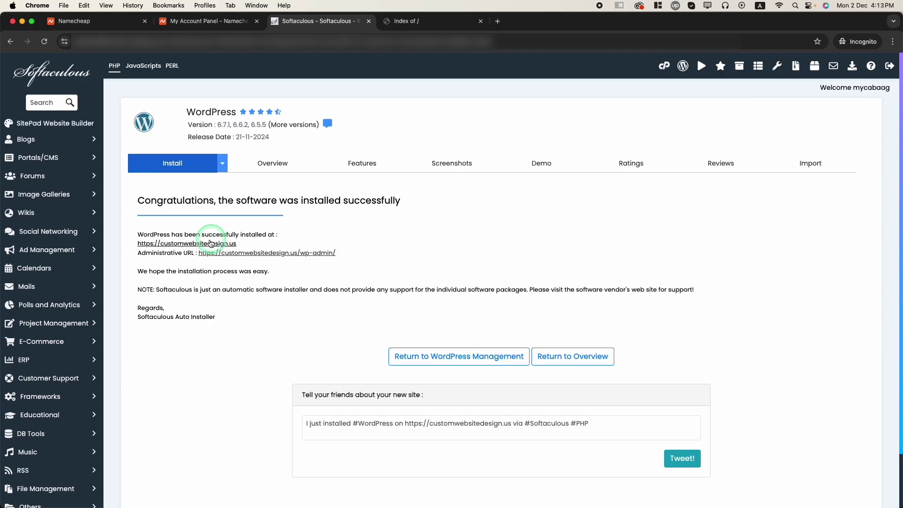
left_click(185, 243)
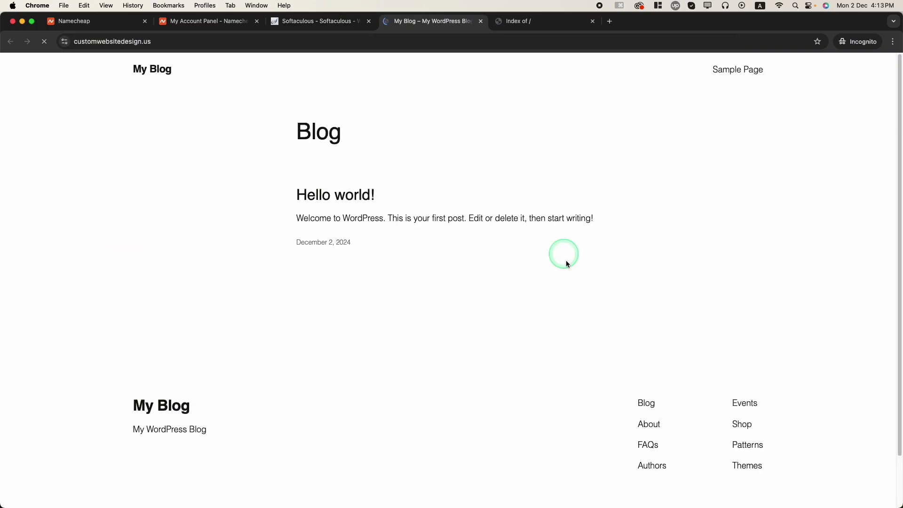
Return to the Softaculous results, open the site's administrative URL, and decline the easy setup onboarding process.
left_click(330, 22)
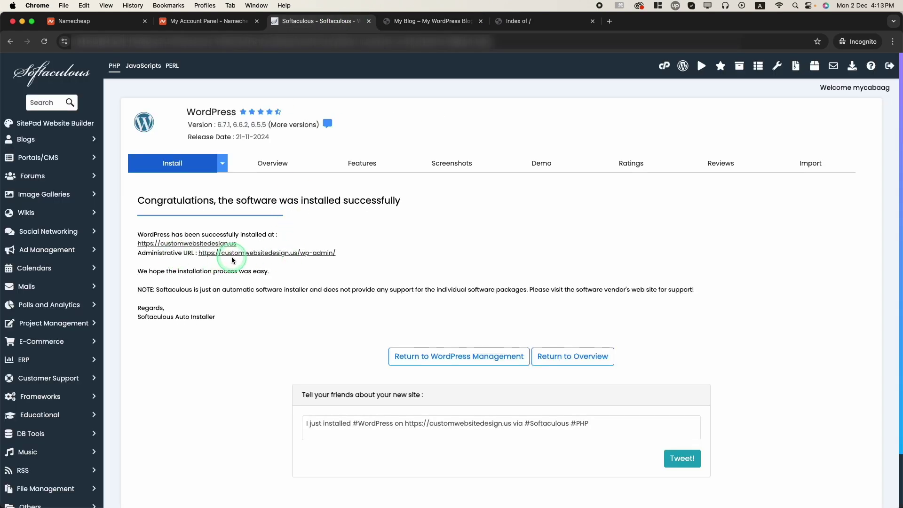
left_click(243, 254)
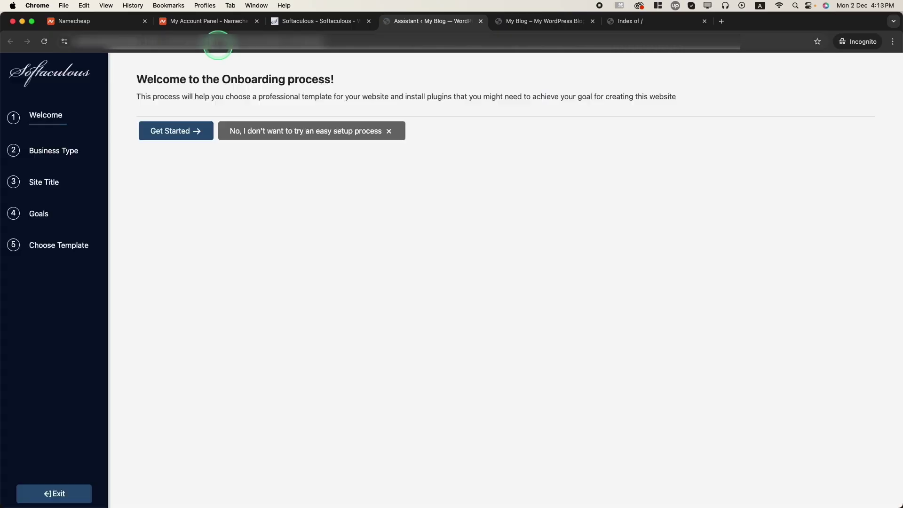
left_click(256, 138)
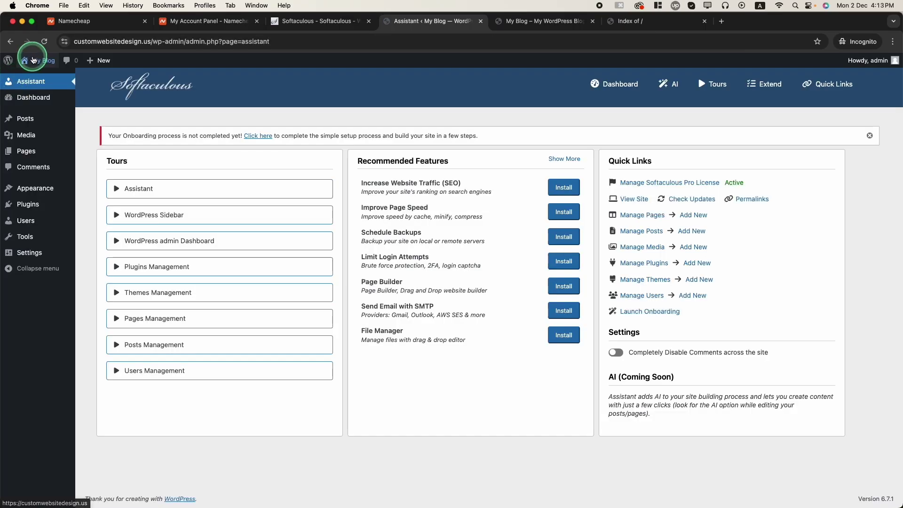
Open the main WordPress dashboard by shortening the page address to customwebsitedesign.us/wp-admin.
mouse_move(19, 64)
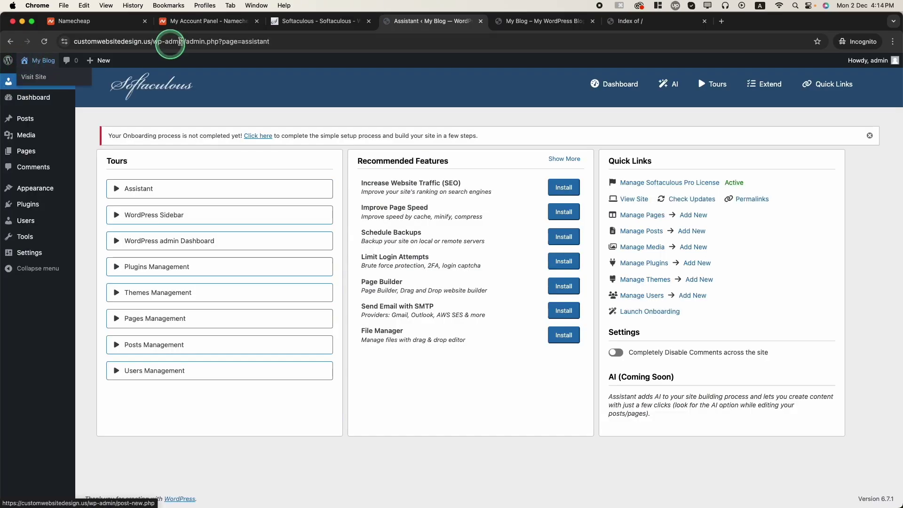
left_click_drag(186, 43, 818, 86)
key("BackSpace")
key("Return")
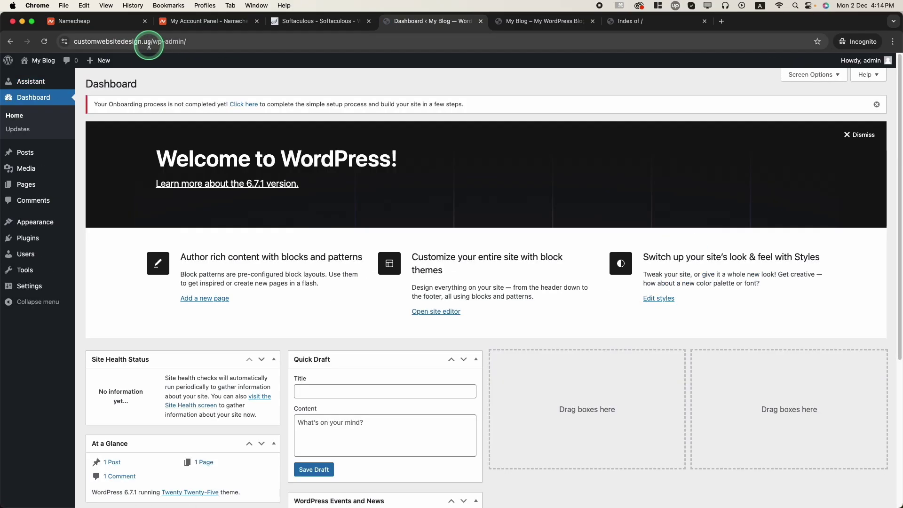
Examine the /wp-admin part of the dashboard address and compare the dashboard with the public blog homepage.
left_click_drag(151, 45, 200, 47)
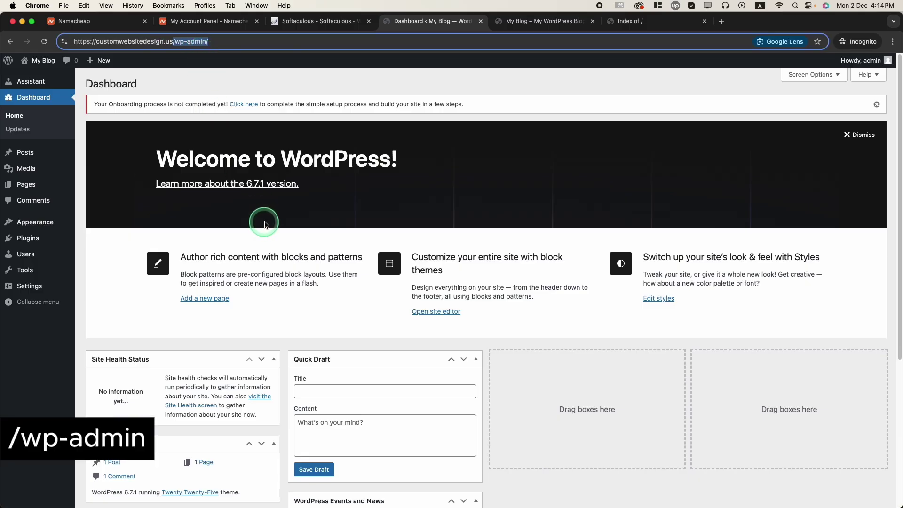
left_click(522, 22)
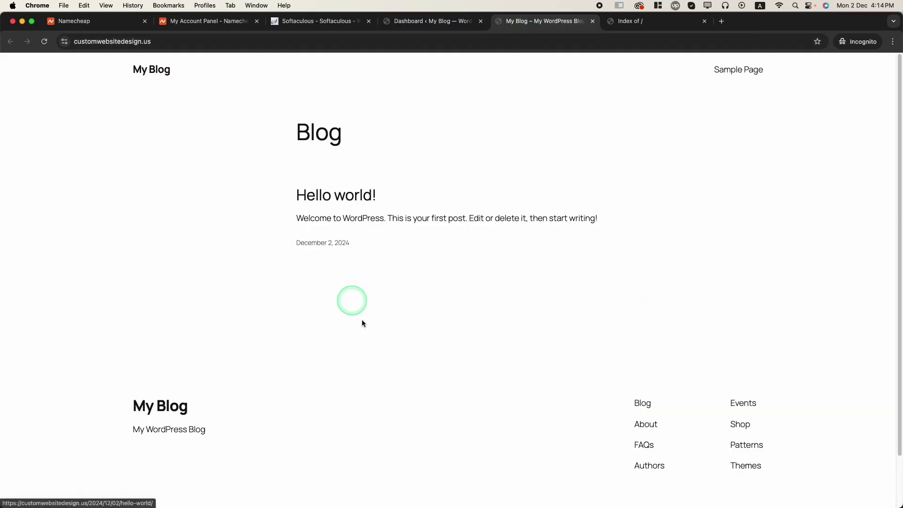
left_click(413, 23)
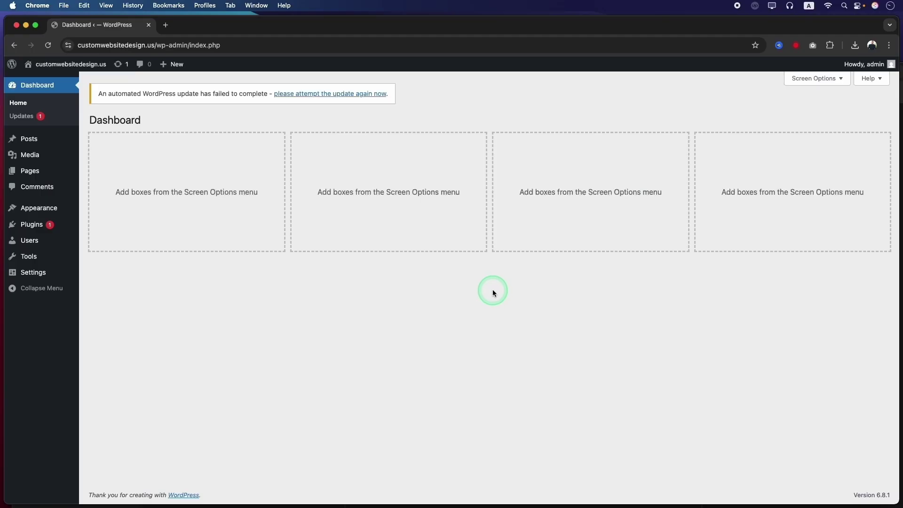
Find the Astra theme by Brainstorm Force among the available WordPress themes, then install and activate it.
mouse_move(67, 210)
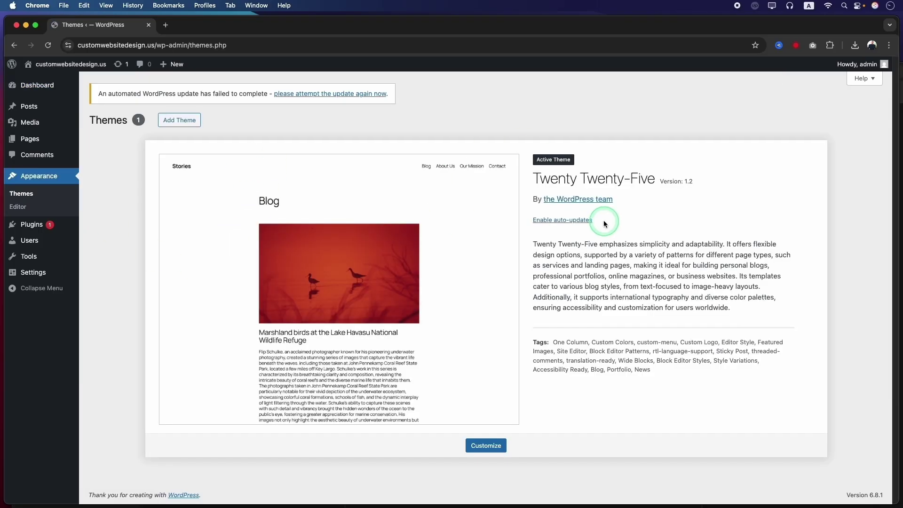
left_click(195, 123)
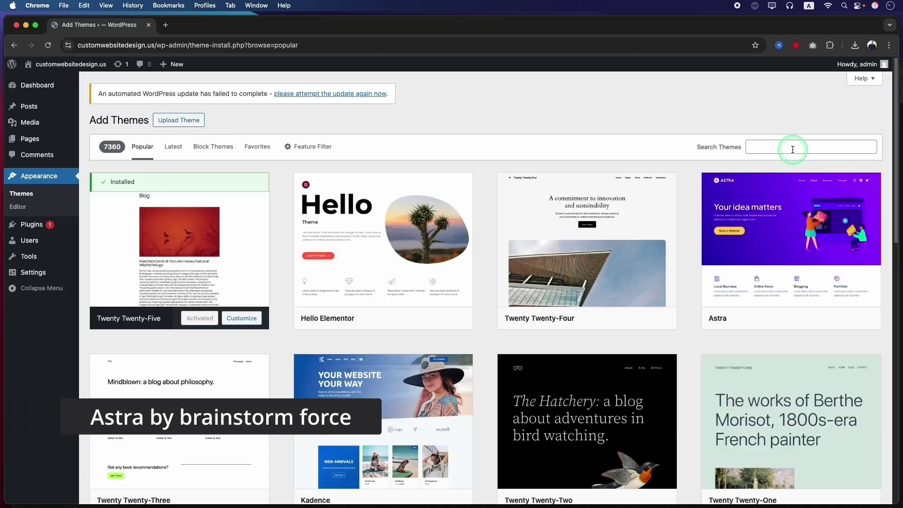
left_click(788, 148)
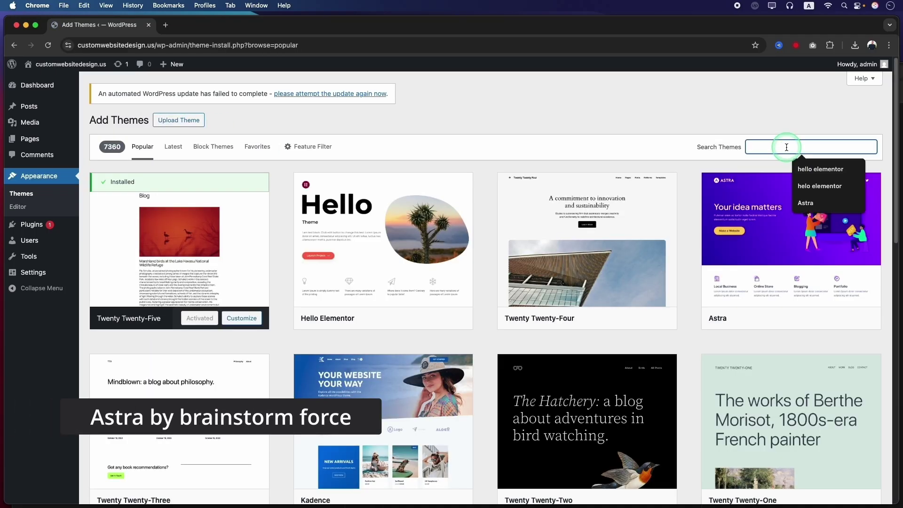
left_click(805, 203)
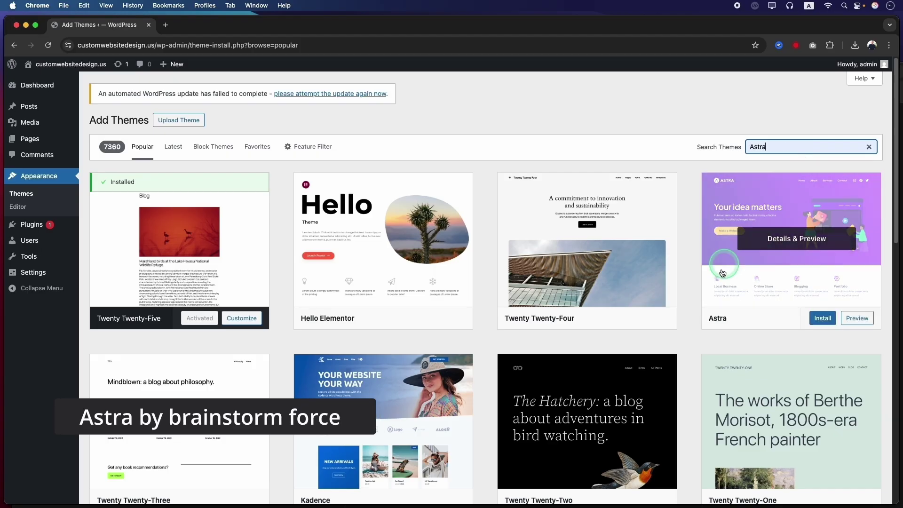
left_click(159, 257)
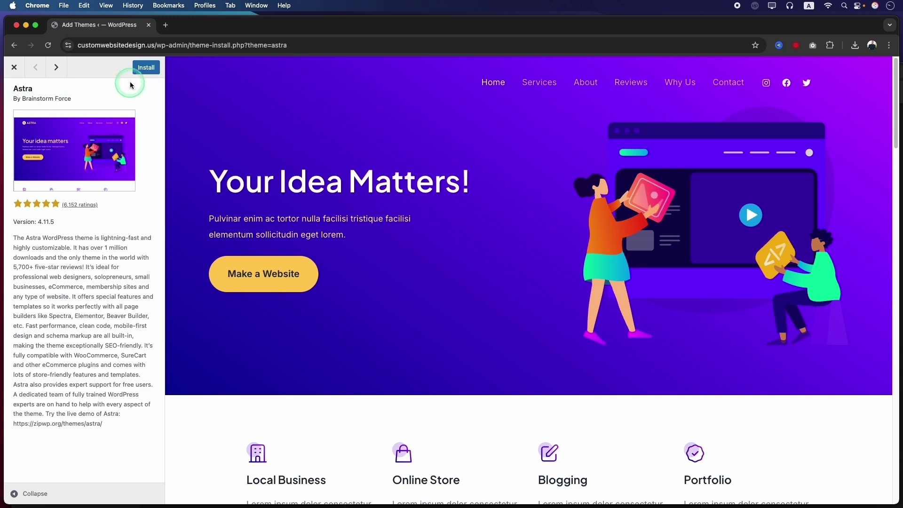
left_click(148, 71)
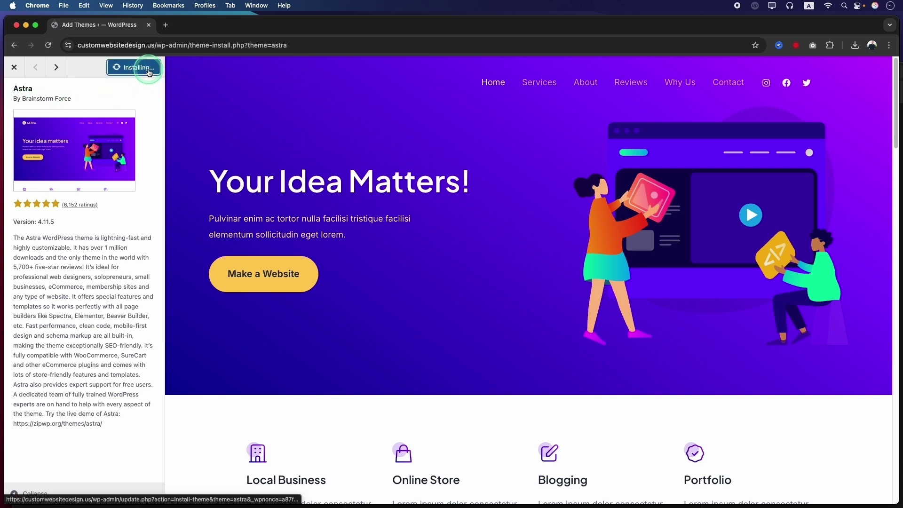
left_click(146, 74)
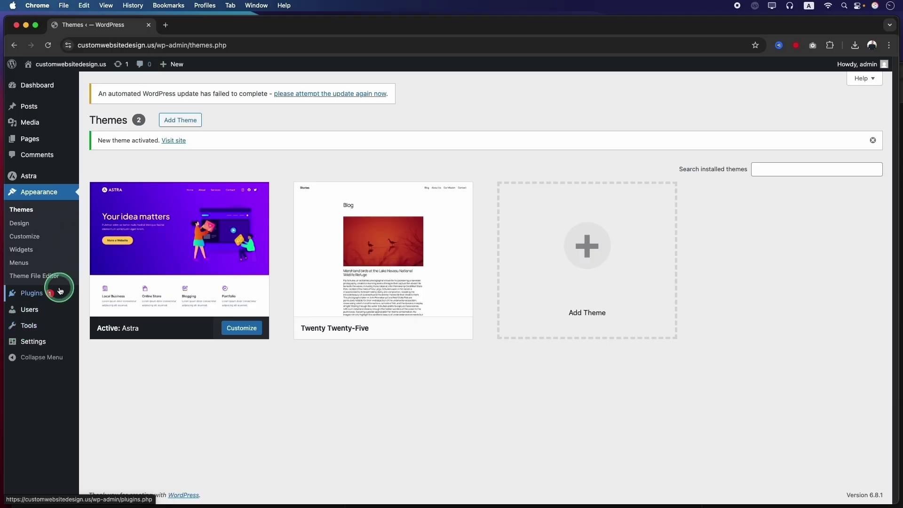
Search the plugin library for Starter Templates, then install and activate the Brainstorm Force plugin.
mouse_move(37, 296)
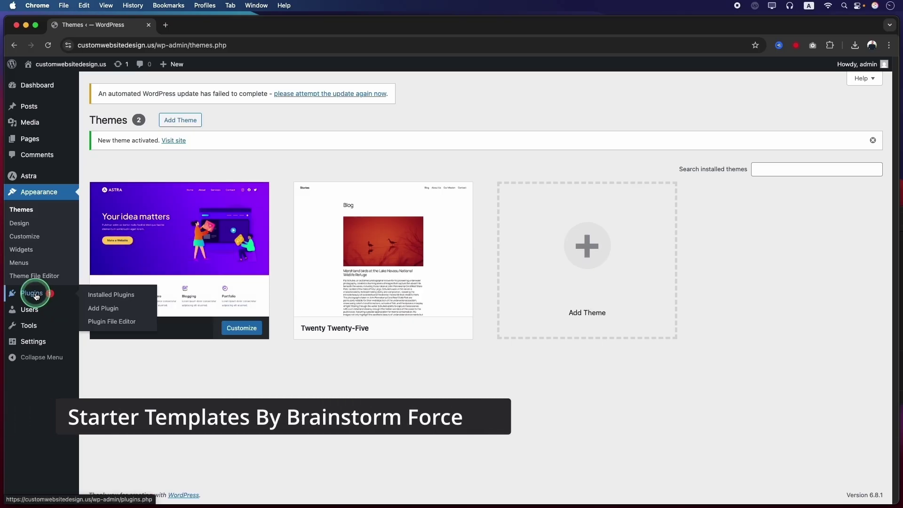
left_click(111, 312)
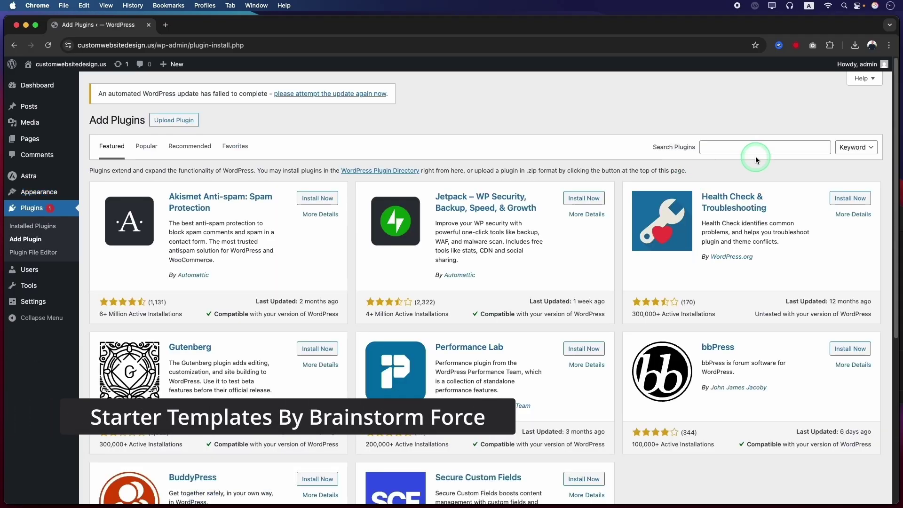
left_click(748, 148)
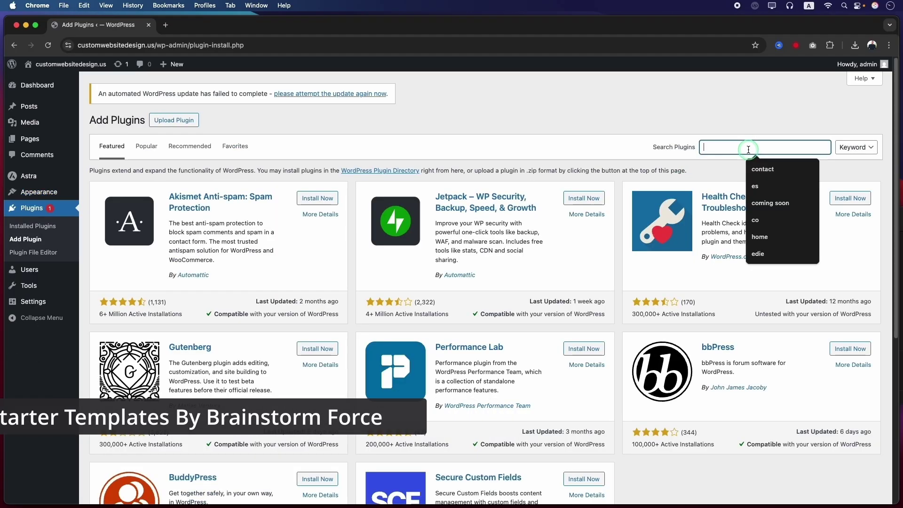
type("Starter Templates")
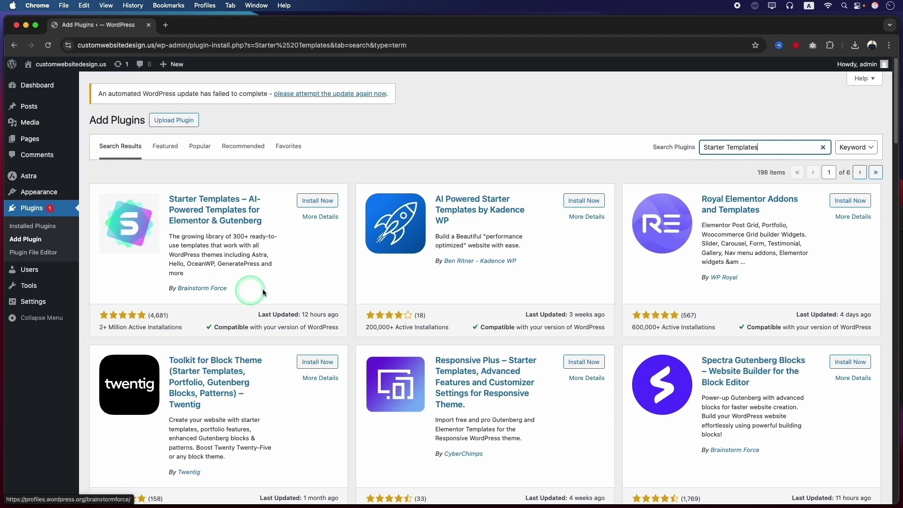
left_click(318, 202)
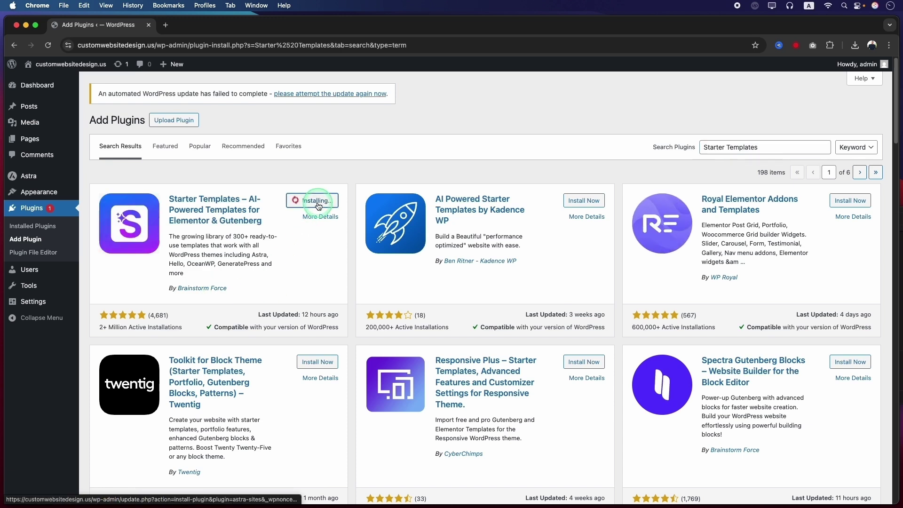
left_click(323, 203)
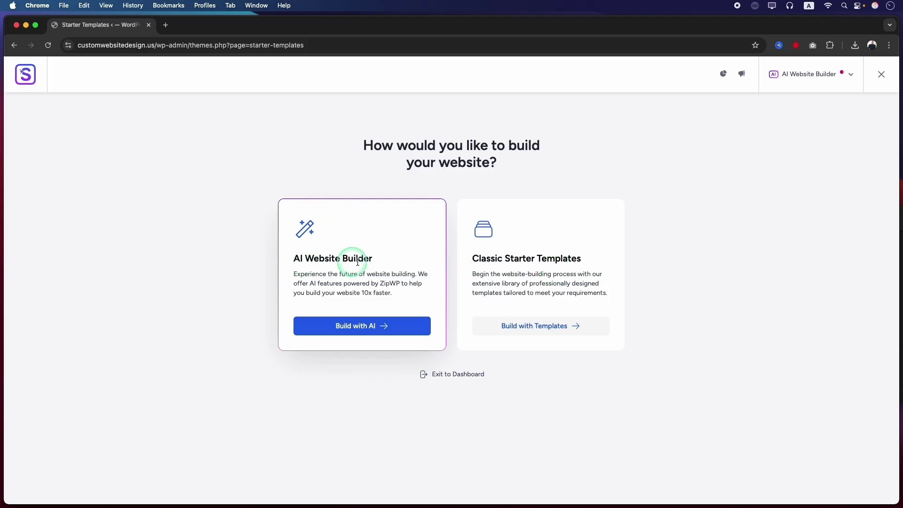
Start the AI Website Builder with the website name Flavorful Bites, the type Food Blog and English as the language.
left_click(344, 332)
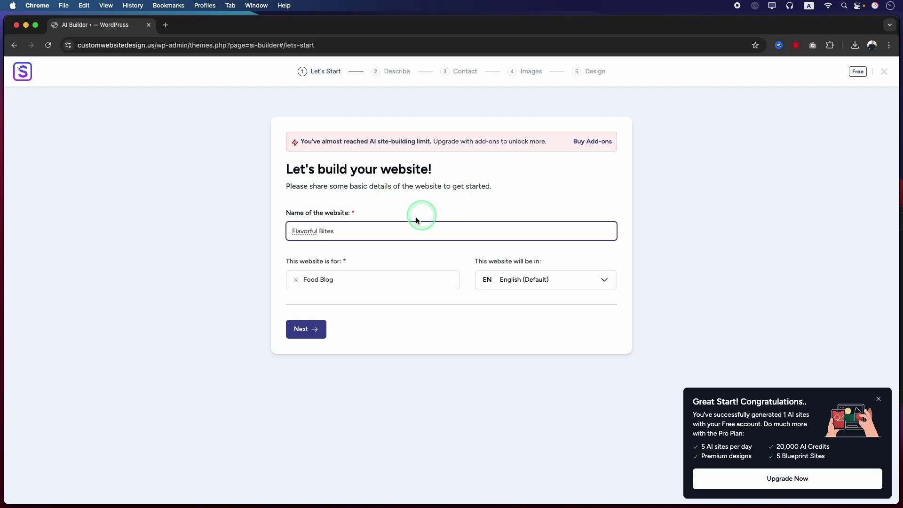
left_click_drag(380, 235, 264, 236)
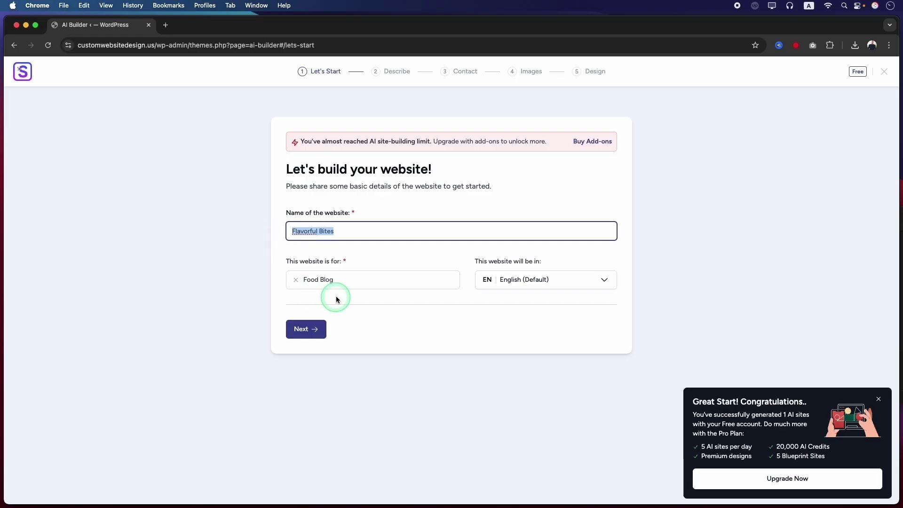
left_click(337, 283)
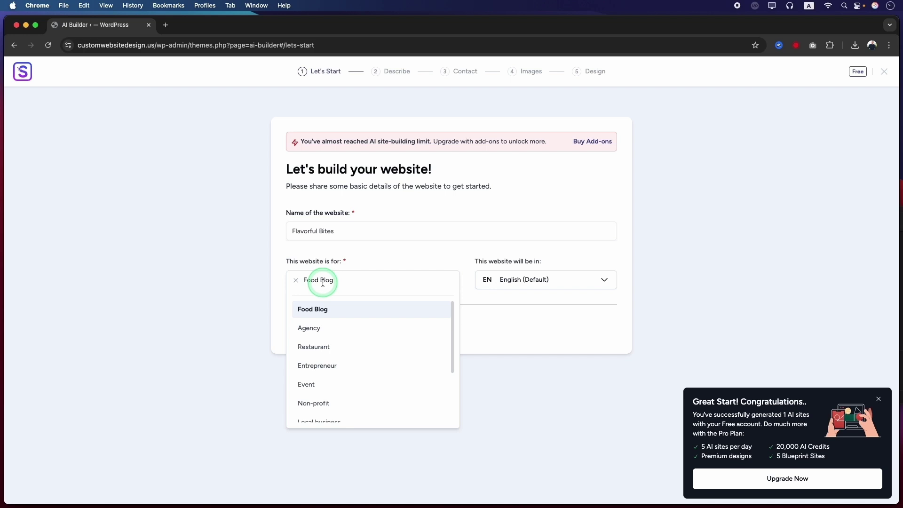
left_click(330, 315)
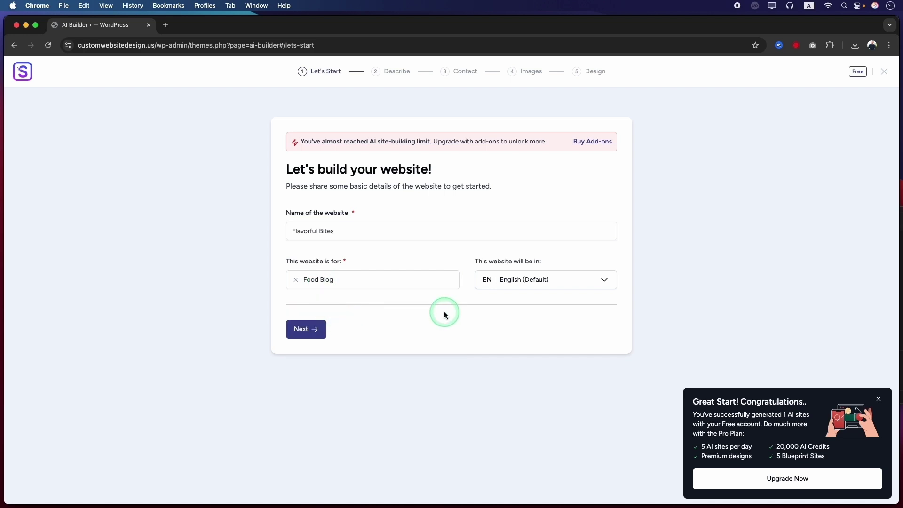
left_click(308, 333)
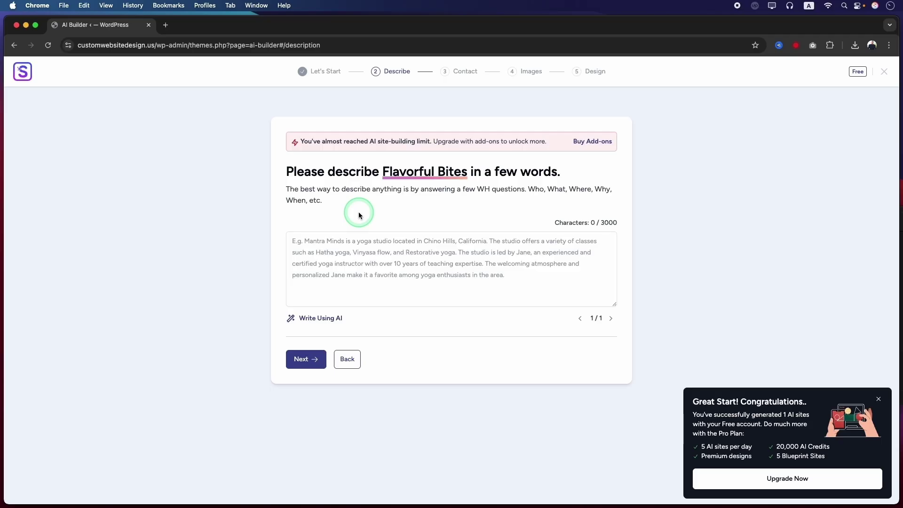
Describe Flavorful Bites as a vibrant food recipe blog, answering who, what, where, why and when, and continue to the contact details.
left_click_drag(359, 216, 280, 161)
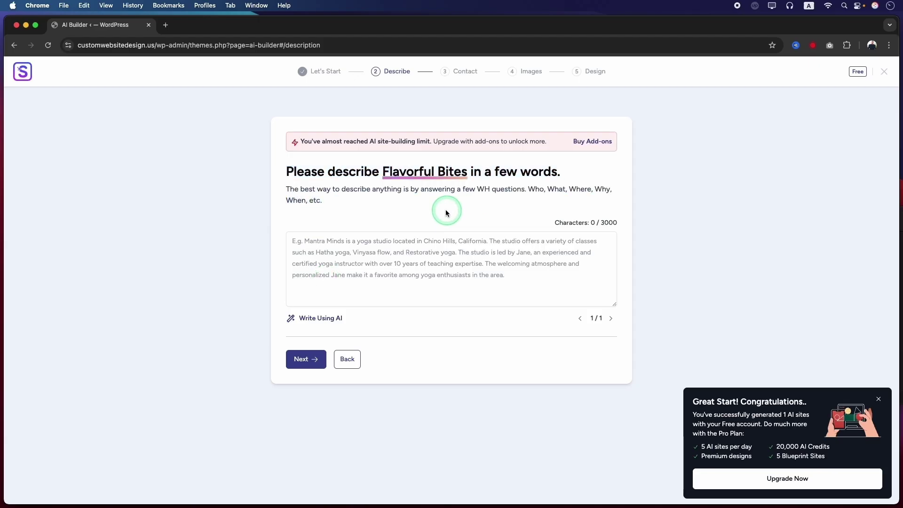
left_click_drag(443, 208, 246, 187)
left_click(393, 258)
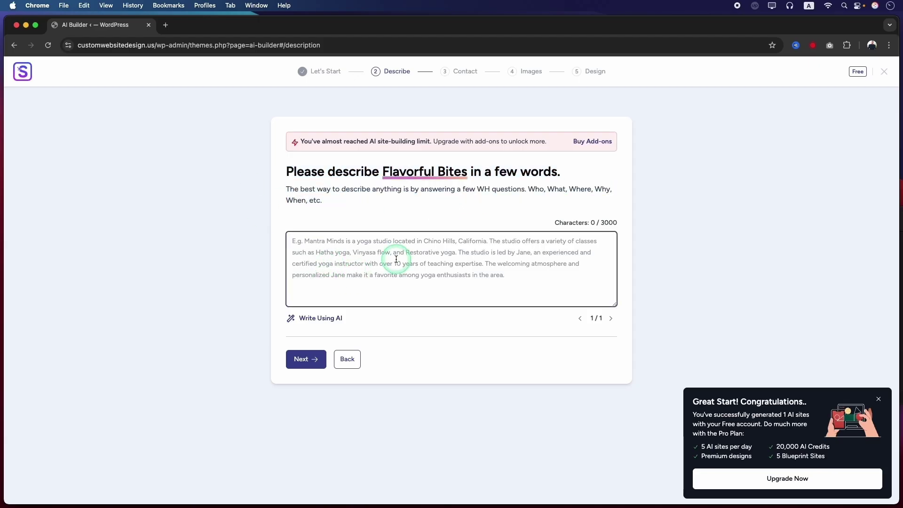
type("Flavorful Bites is a vibrant food recipe blog that shares delicious, easy-to-follow recipes for home cooks and food lovers. Who: Anyone who loves cooking or wants to discover new flavors—beginners to seasoned chefs. What: A blog filled with diverse recipes, cooking tips, and kitchen hacks—from quick snacks to gourmet meals. Where: Accessible online anytime, anywhere, perfect for kitchens worldwide. Why: To inspire creativity in the kitchen and make cooking enjoyable and approachable for everyone. When: Updated regularly with seasonal recipes, holiday specials, and trending flavors to keep your meals exciting.")
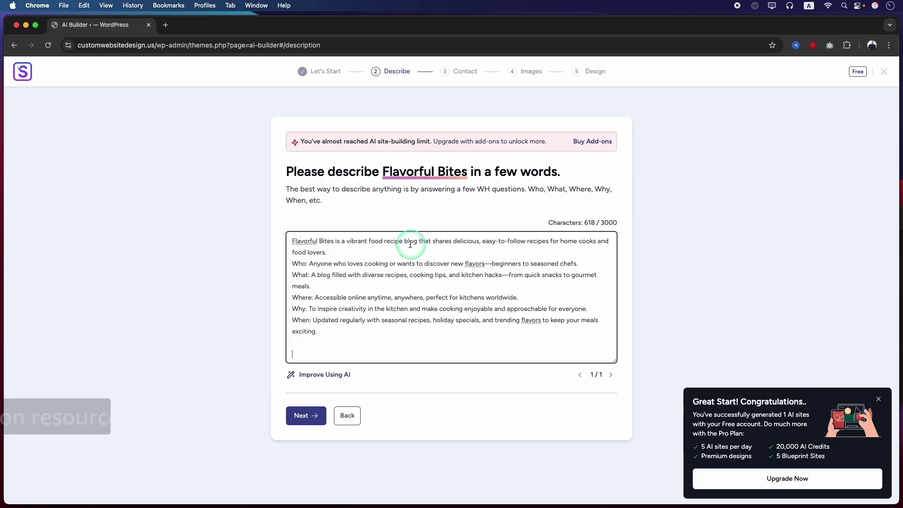
left_click_drag(417, 241, 373, 239)
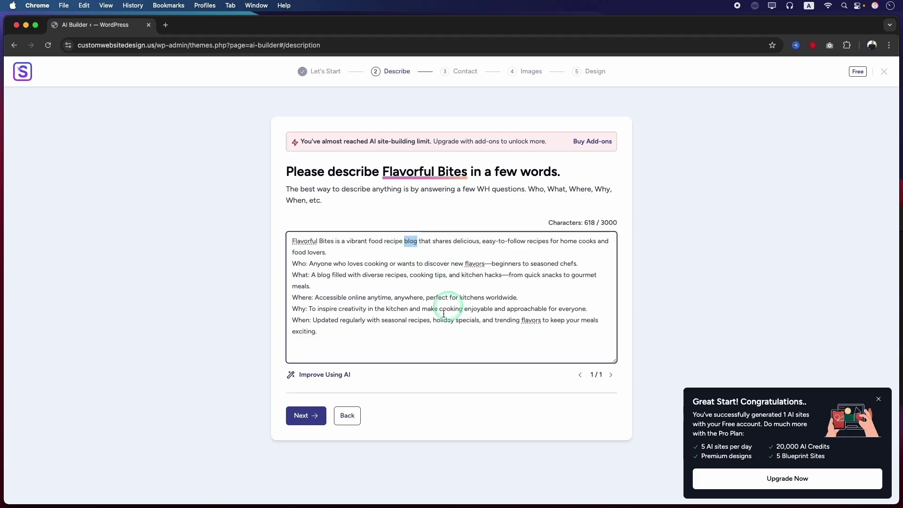
left_click(305, 417)
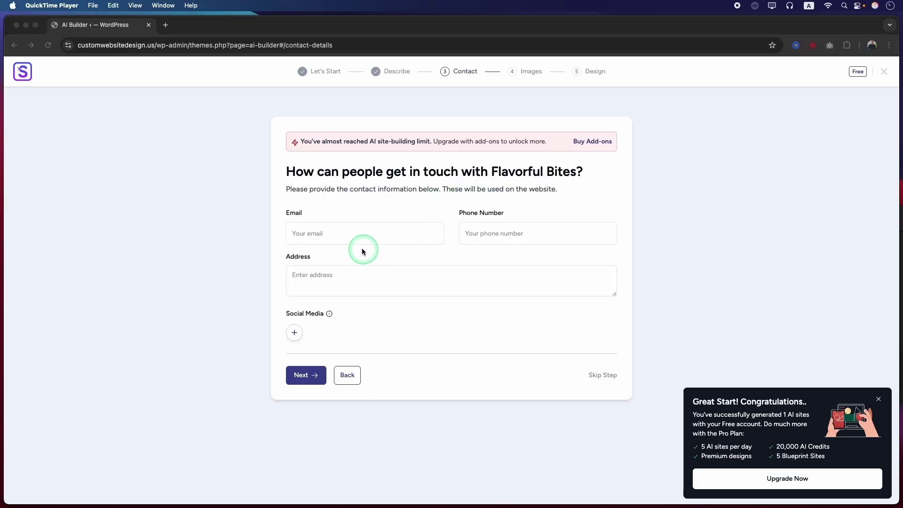
Enter the contact e-mail address for Flavorful Bites, leave the other contact details empty, and continue to the image selection.
left_click(346, 239)
key("super+v")
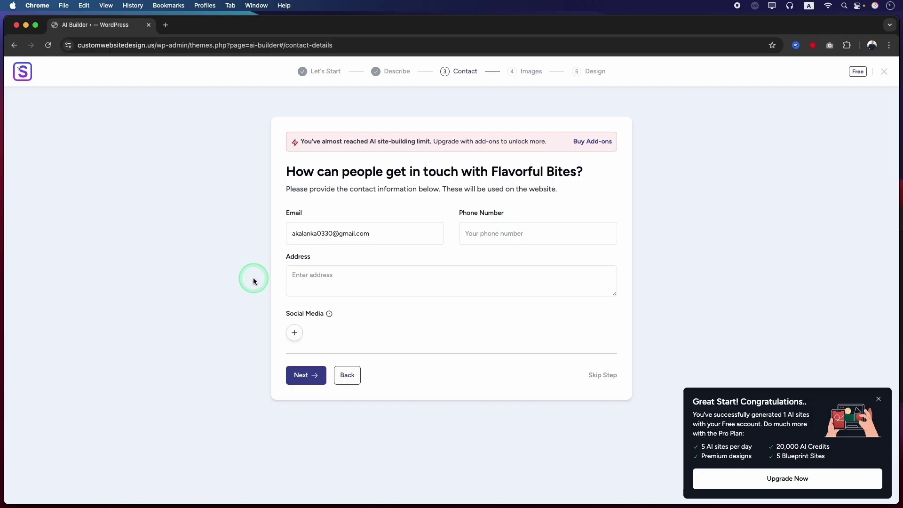
left_click(303, 382)
Search the stock images with the suggested keyword cooking tips and look through the pictures.
left_click_drag(365, 142, 284, 138)
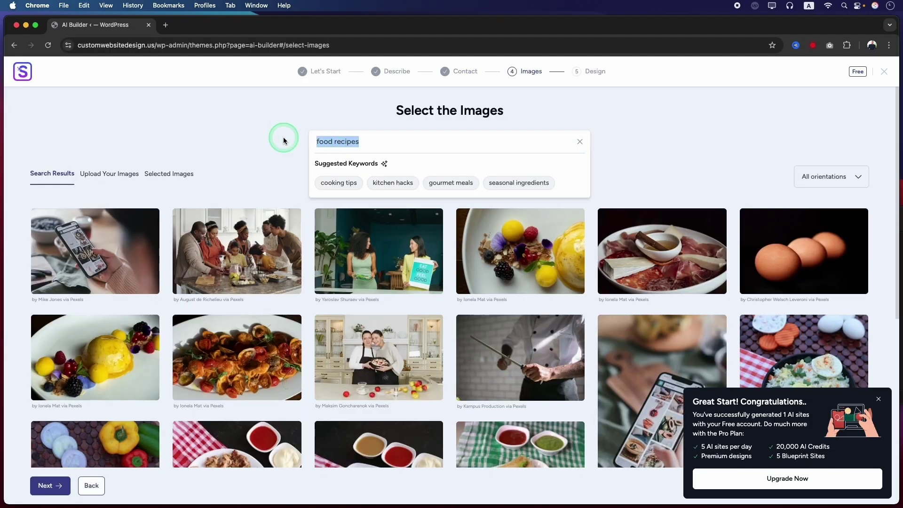
key("BackSpace")
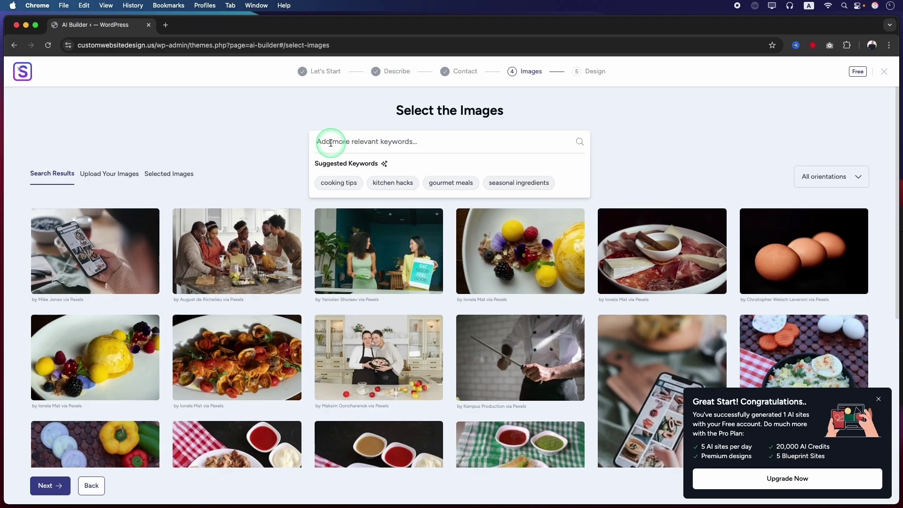
left_click(339, 183)
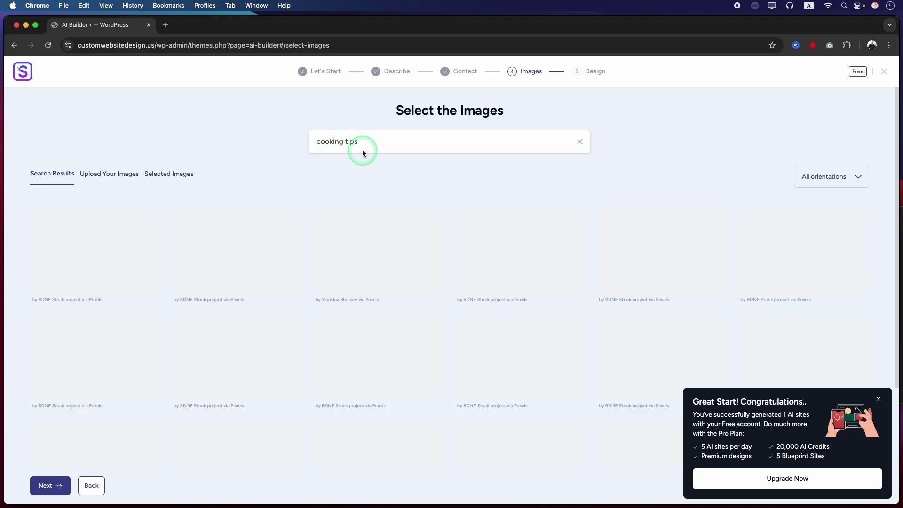
scroll(229, 352, "down", 2)
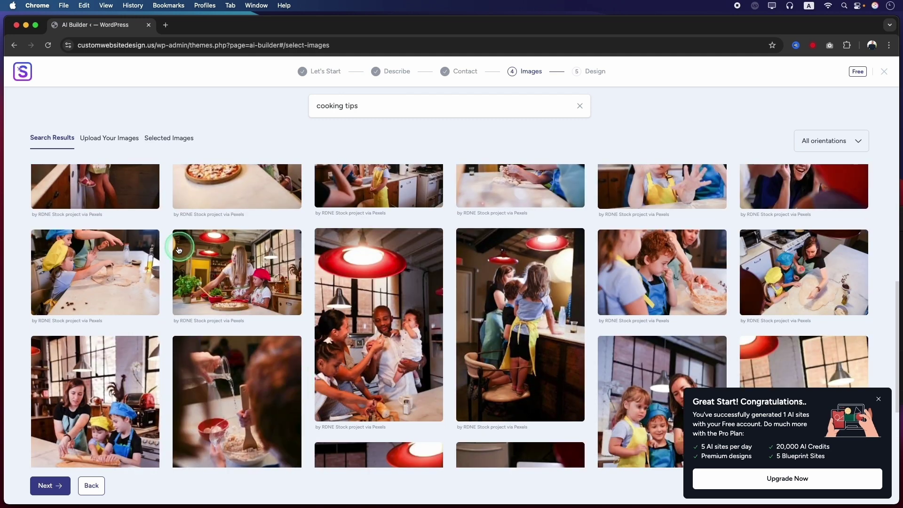
Search the stock images for food recipes and select the grilled steak with tomatoes and the hands folding dough.
triple_click(310, 105)
type("food")
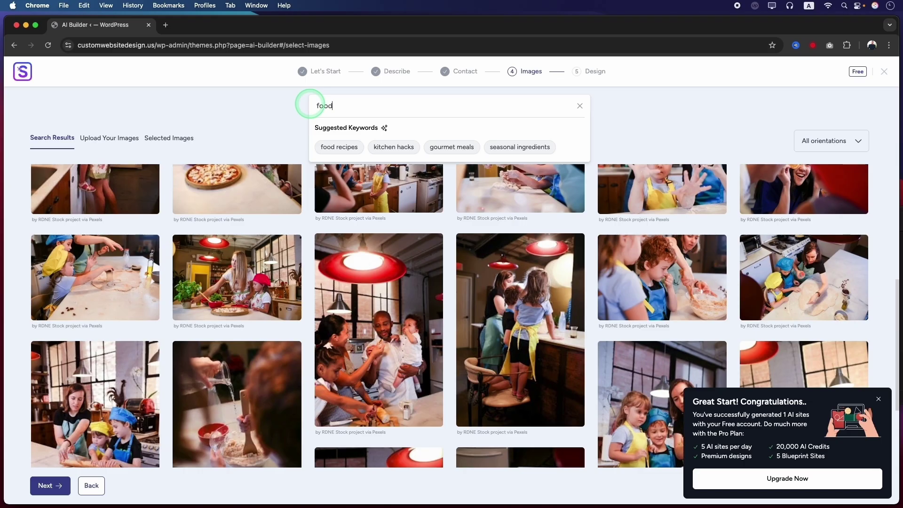
left_click(339, 147)
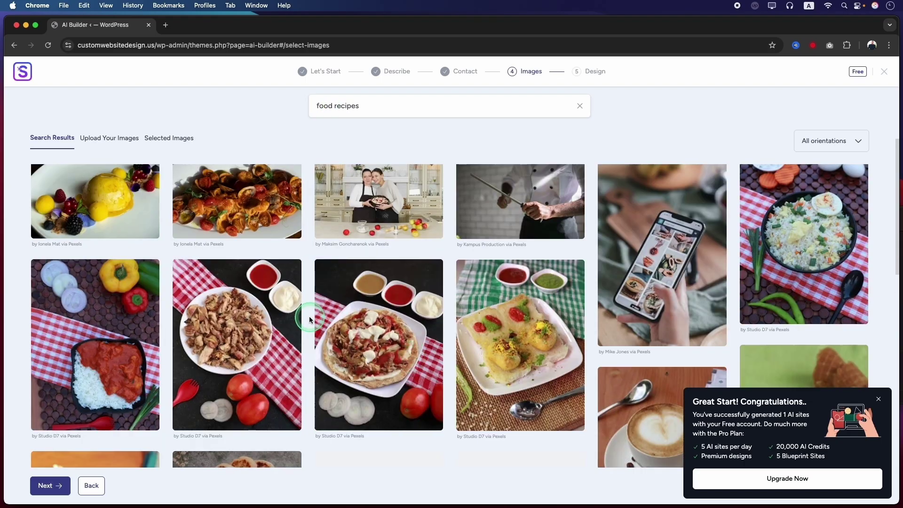
scroll(309, 319, "down", 3)
scroll(308, 319, "down", 4)
left_click(791, 264)
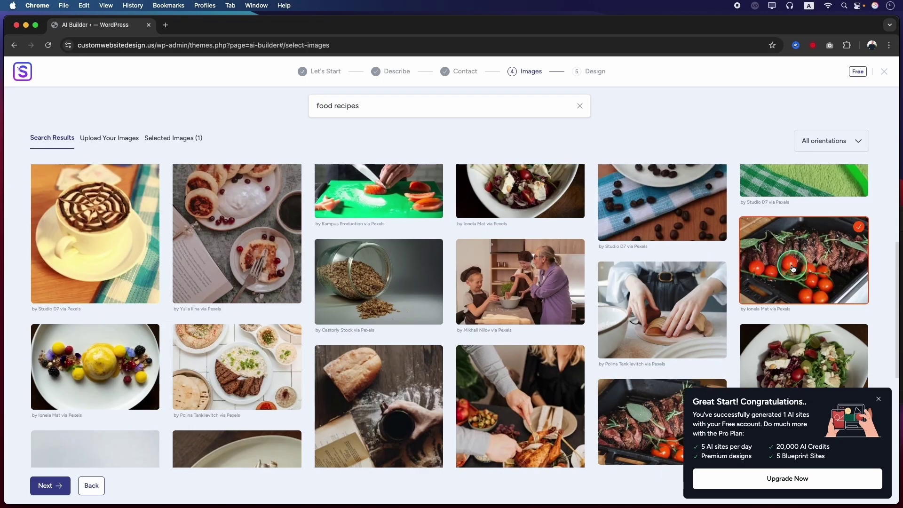
scroll(792, 266, "down", 2)
left_click(685, 260)
Search the stock images for food and select the pancakes, spaghetti, stone bowl with sprinkling hand, and chicken salad pictures.
scroll(517, 235, "up", 6)
double_click(349, 143)
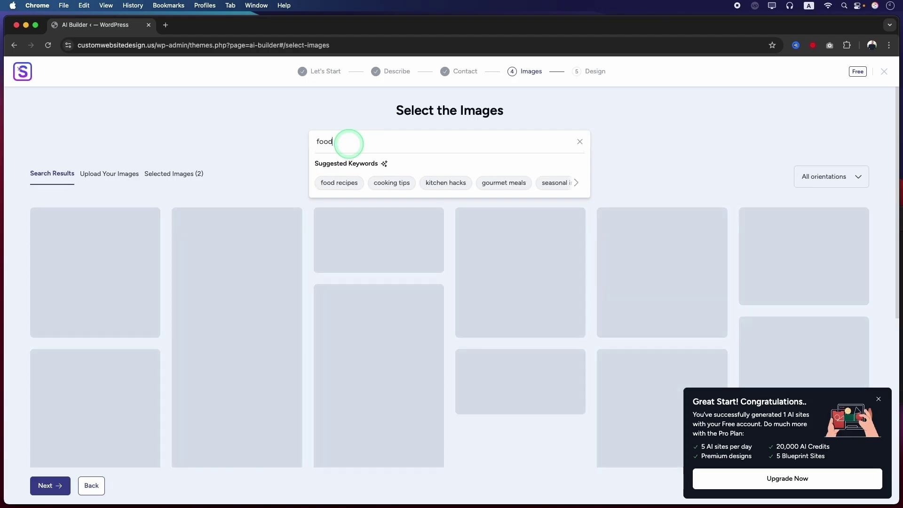
left_click(243, 227)
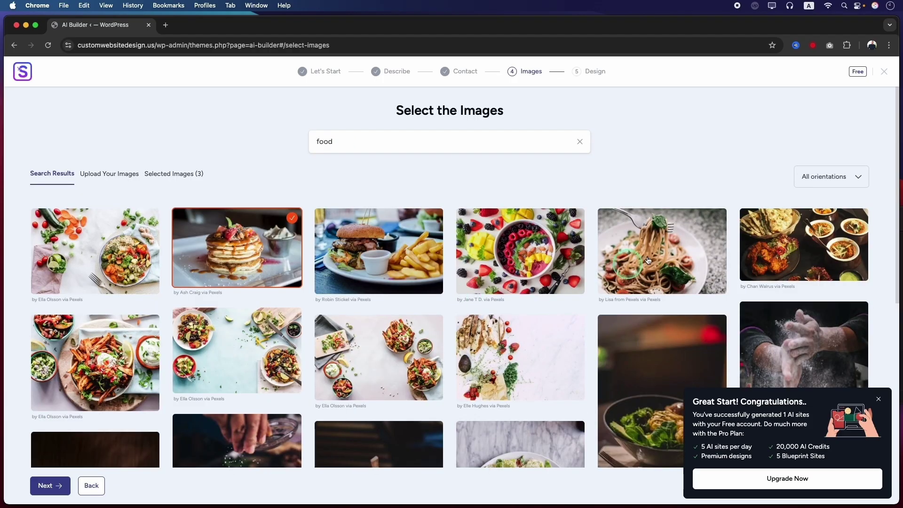
left_click(623, 264)
scroll(240, 407, "down", 5)
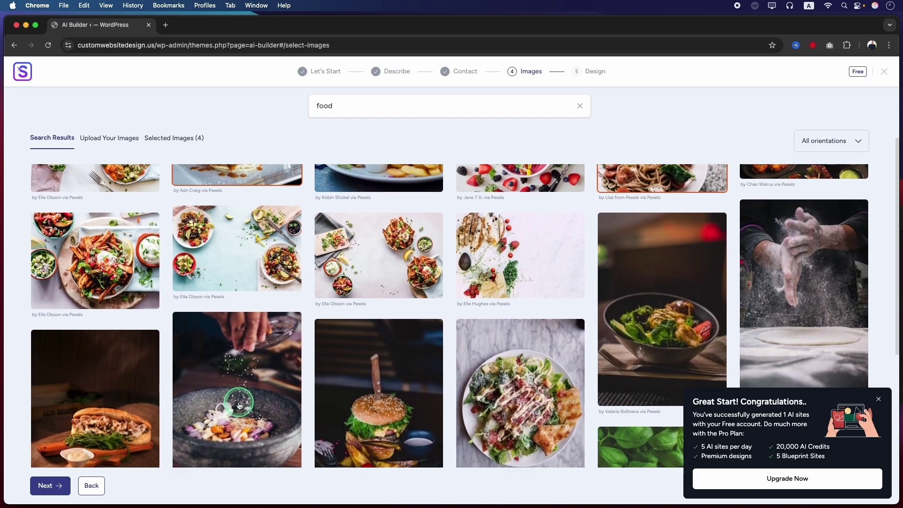
left_click(239, 404)
left_click(579, 259)
Add the chicken and greens plate, chocolate cake and egg skillet pictures to the selection, and continue to the design choice.
scroll(440, 294, "down", 10)
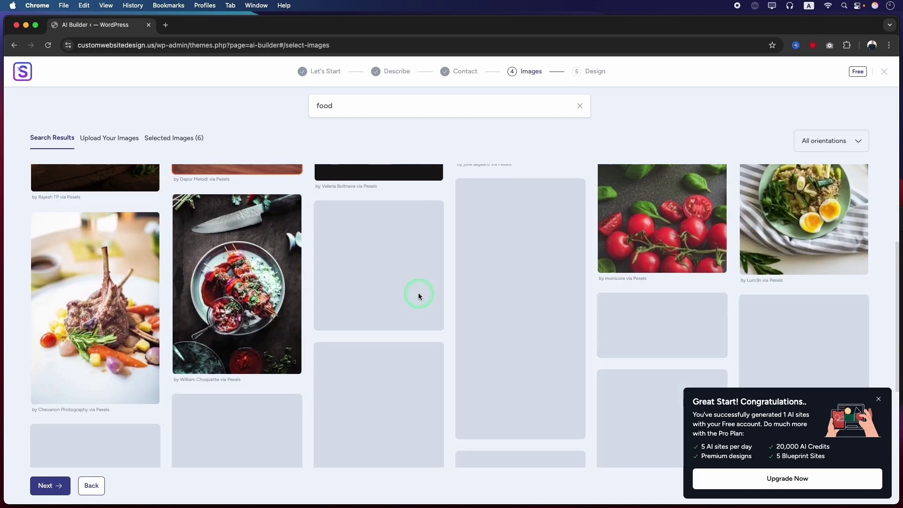
scroll(419, 297, "down", 2)
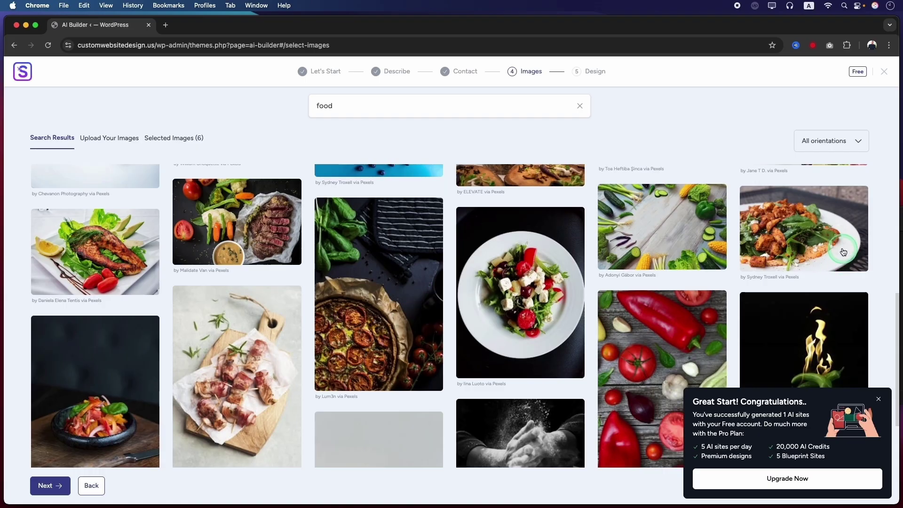
left_click(833, 222)
scroll(699, 283, "down", 3)
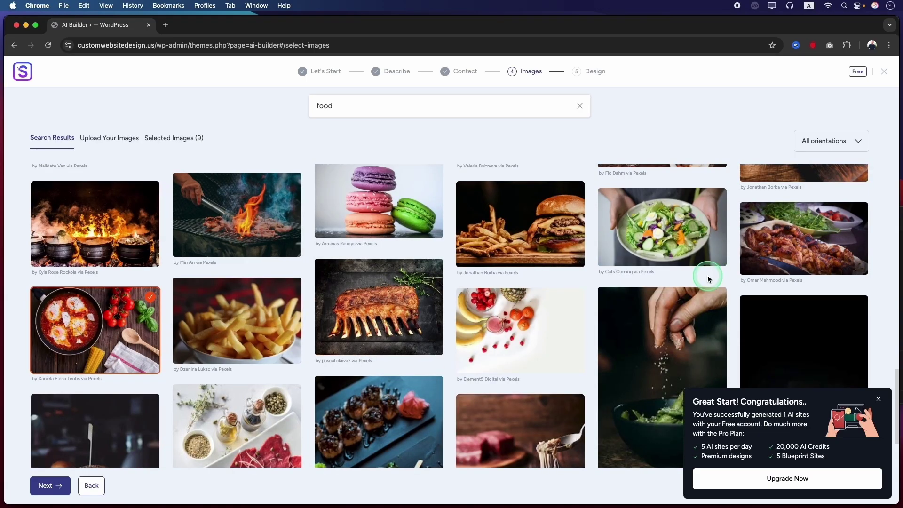
scroll(706, 278, "up", 10)
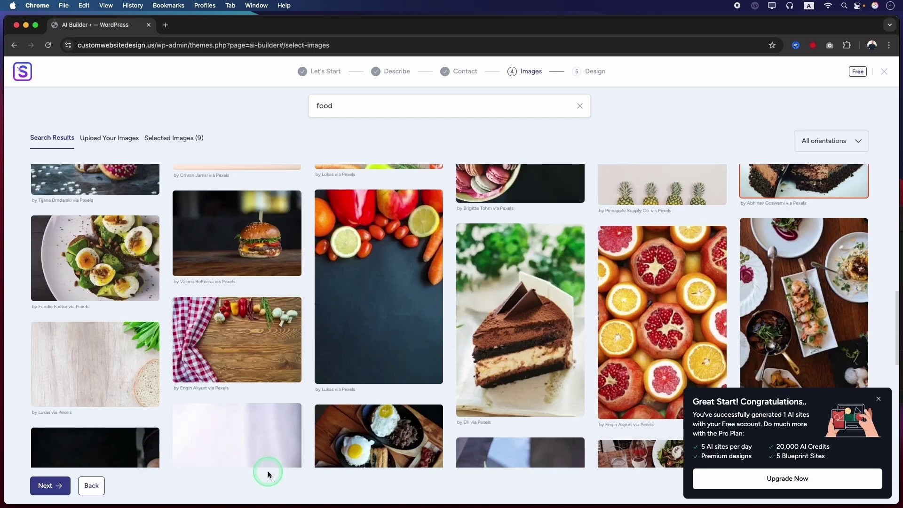
left_click(49, 486)
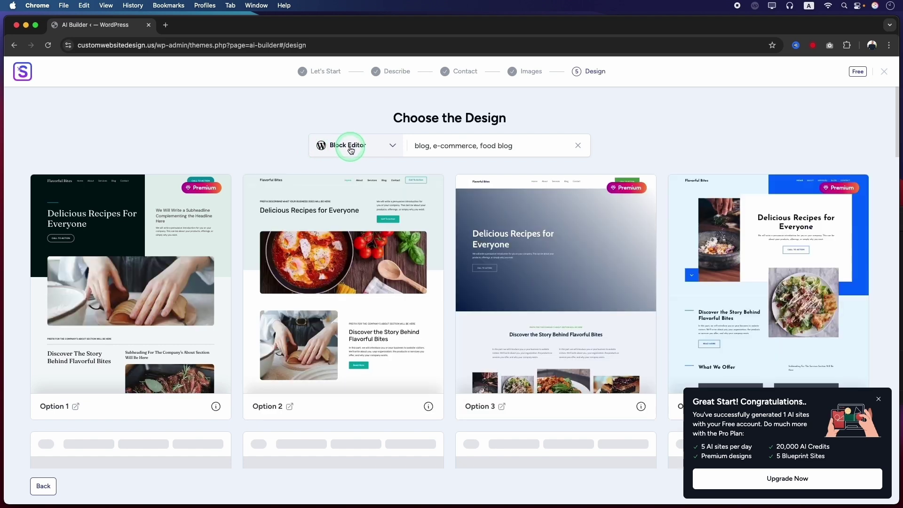
Switch the page builder for the designs to Elementor (Beta) and reduce the design keywords to food blog.
left_click(350, 148)
left_click(350, 191)
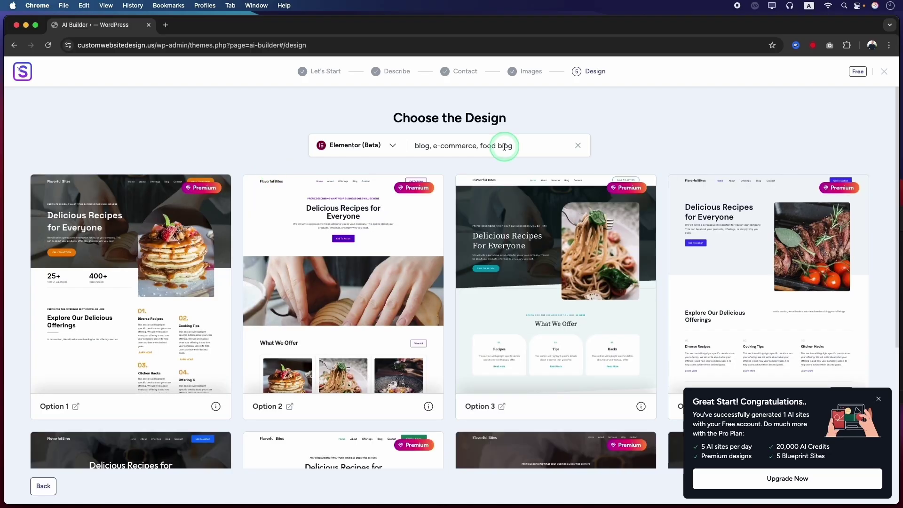
left_click_drag(513, 146, 439, 149)
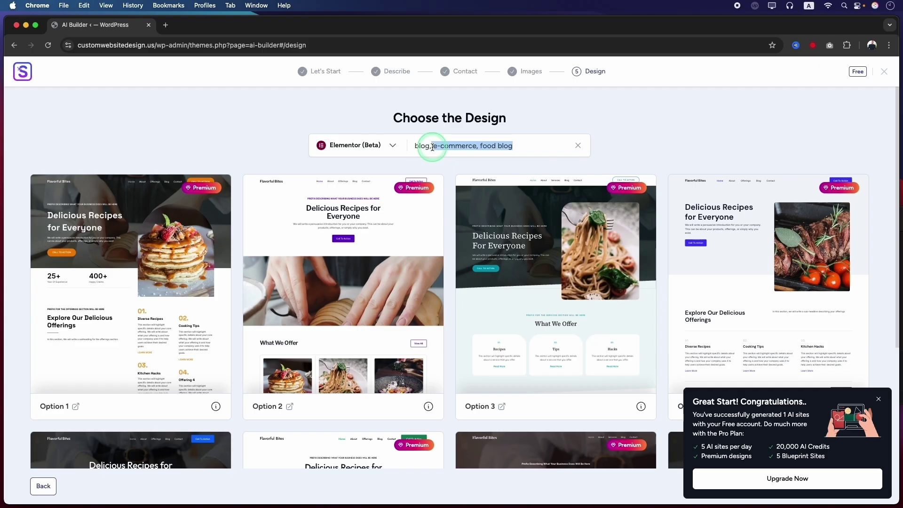
key("BackSpace")
key("BackSpace")
key("BackSpace")
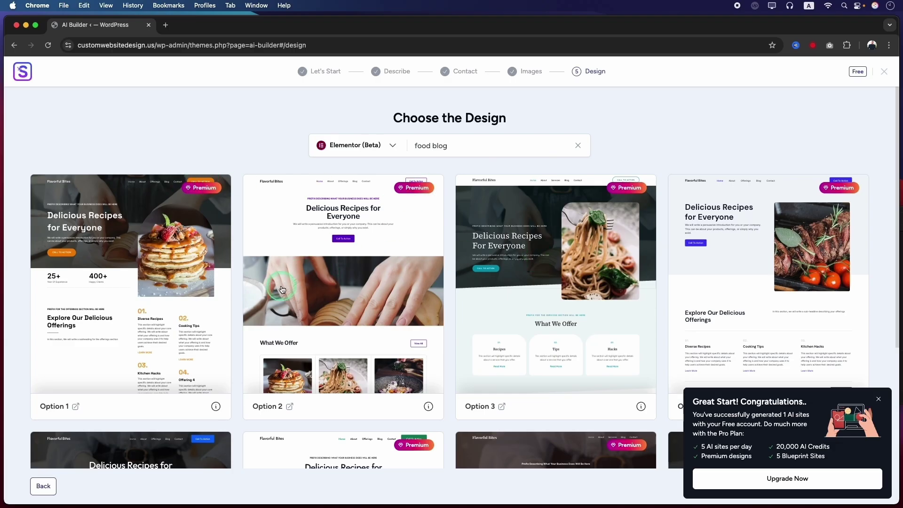
Load more designs twice and choose the non-premium Option 13 design for the website.
scroll(354, 310, "down", 5)
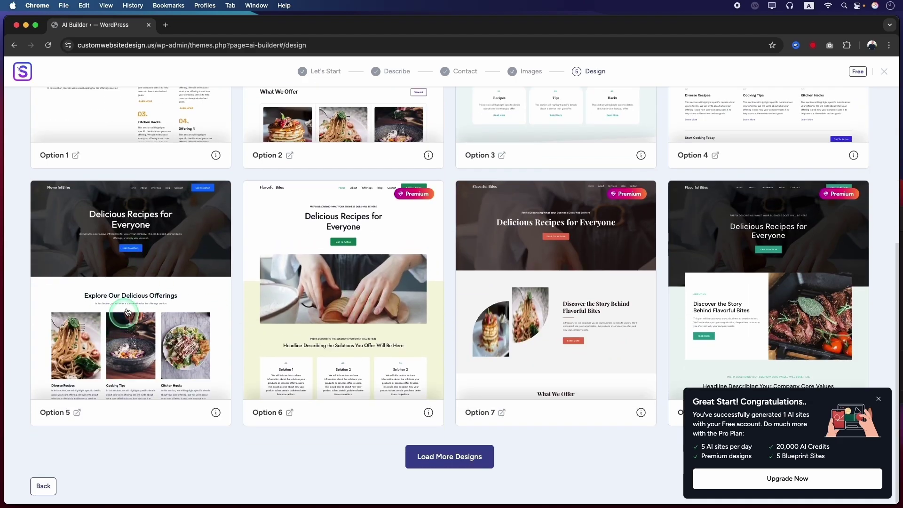
left_click(447, 457)
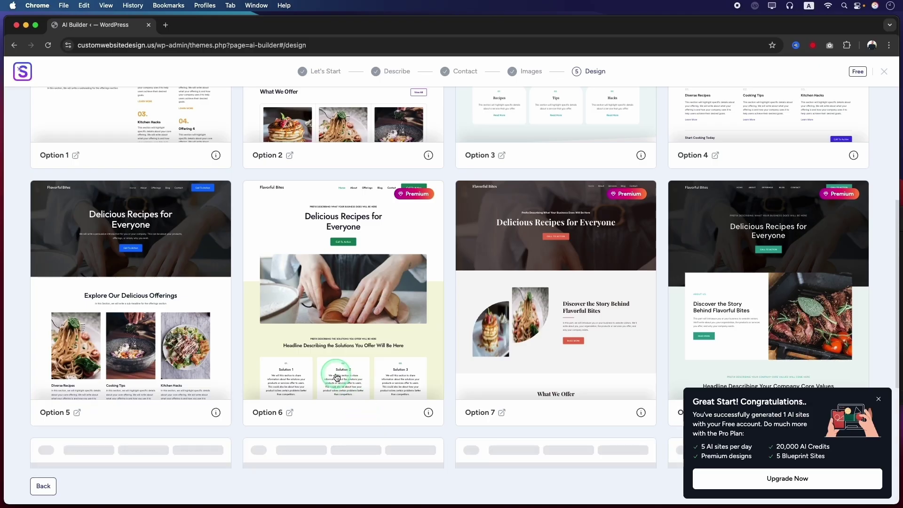
scroll(336, 377, "down", 5)
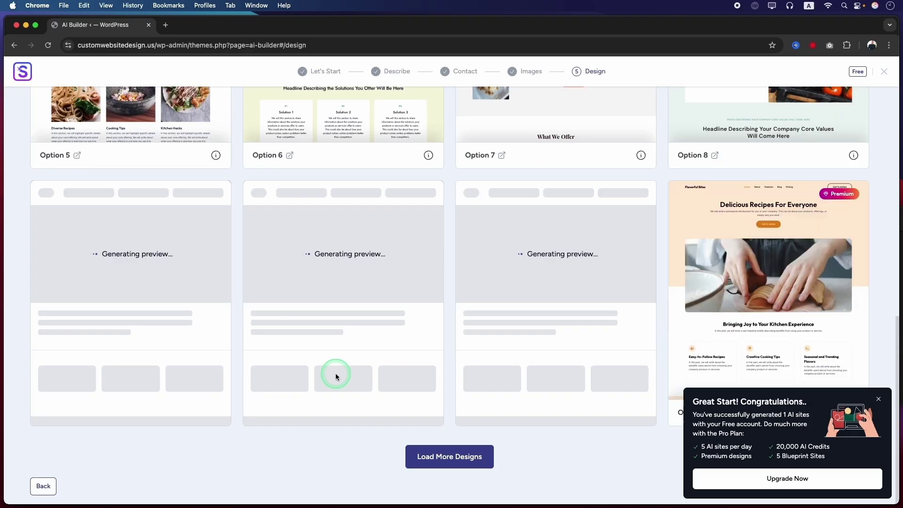
scroll(335, 373, "up", 3)
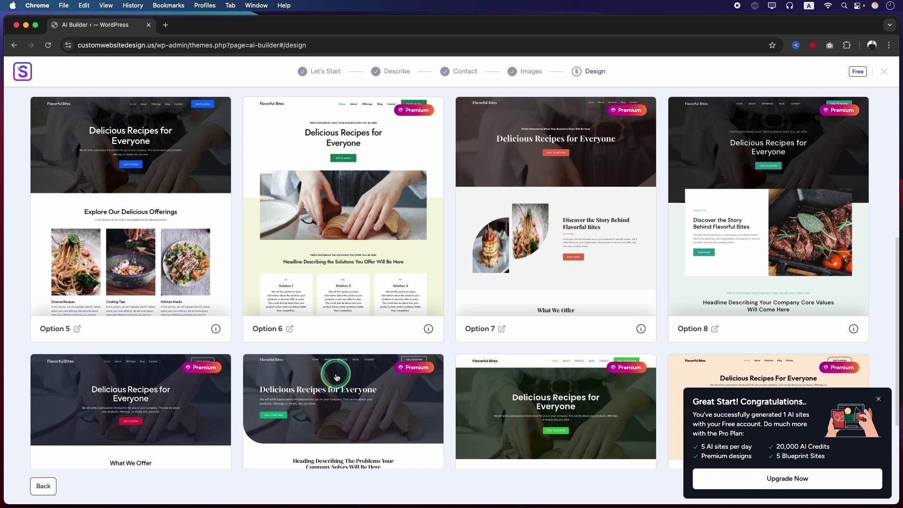
scroll(337, 377, "down", 3)
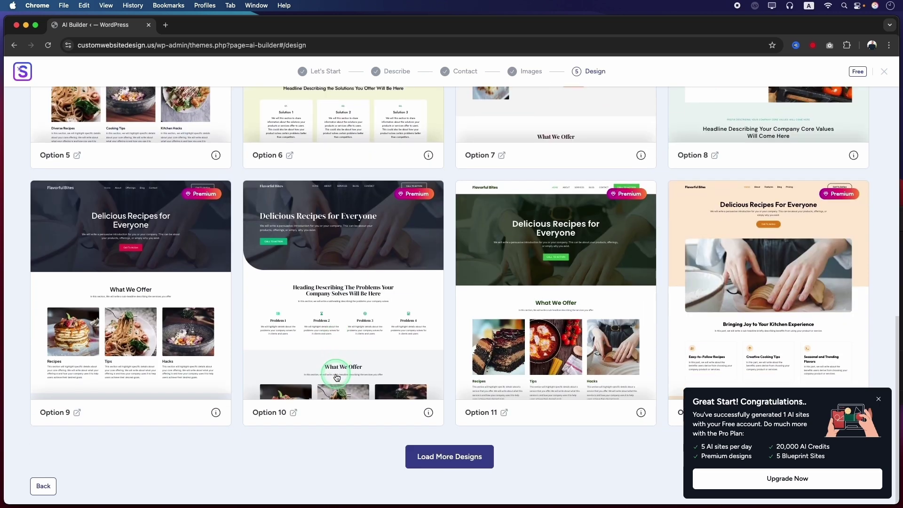
left_click(431, 456)
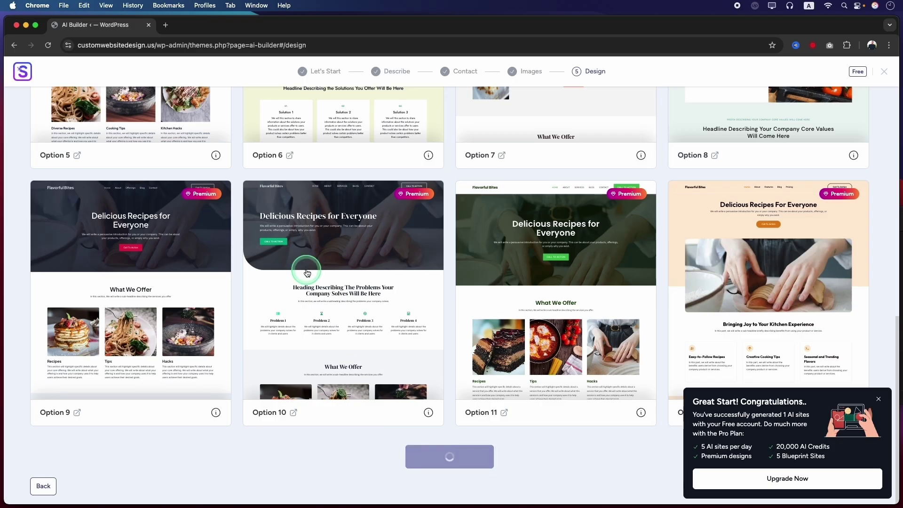
scroll(338, 372, "down", 4)
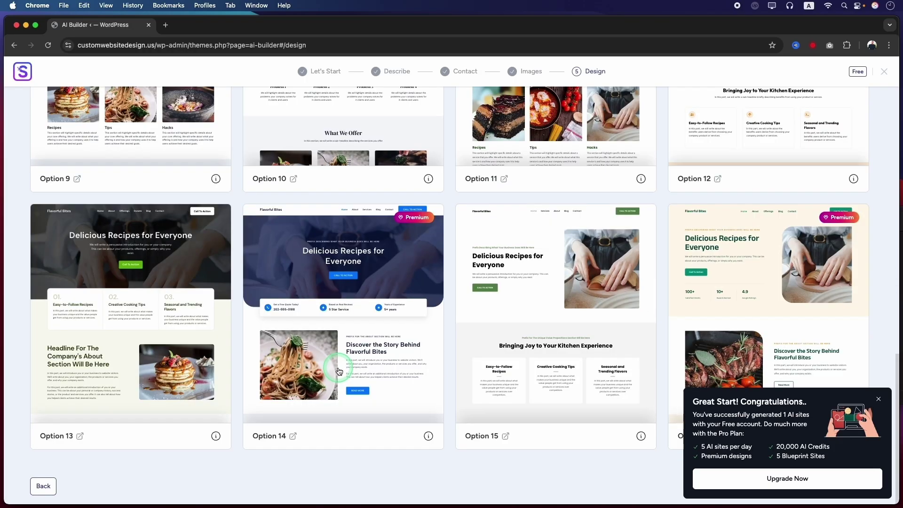
left_click(163, 287)
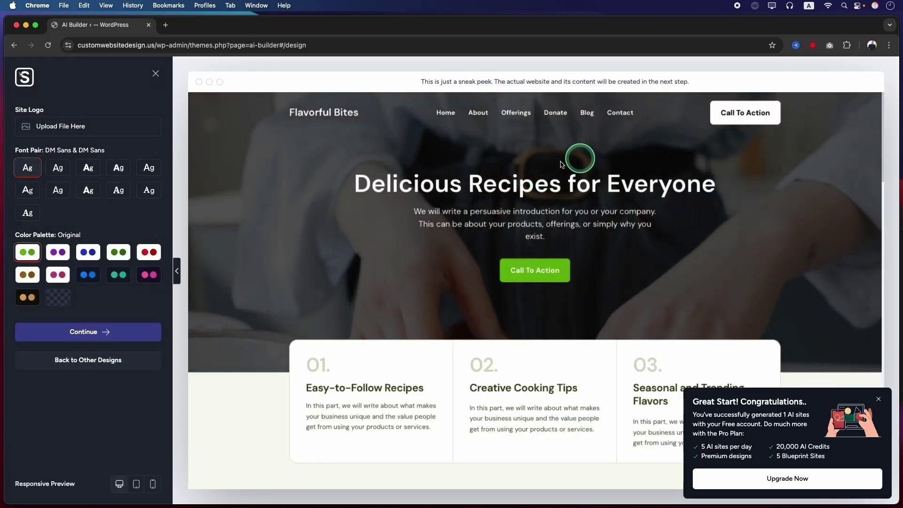
Try the Plus Jakarta Sans & Manrope and Outfit & DM Sans font pairs, and return to DM Sans & DM Sans.
left_click(58, 169)
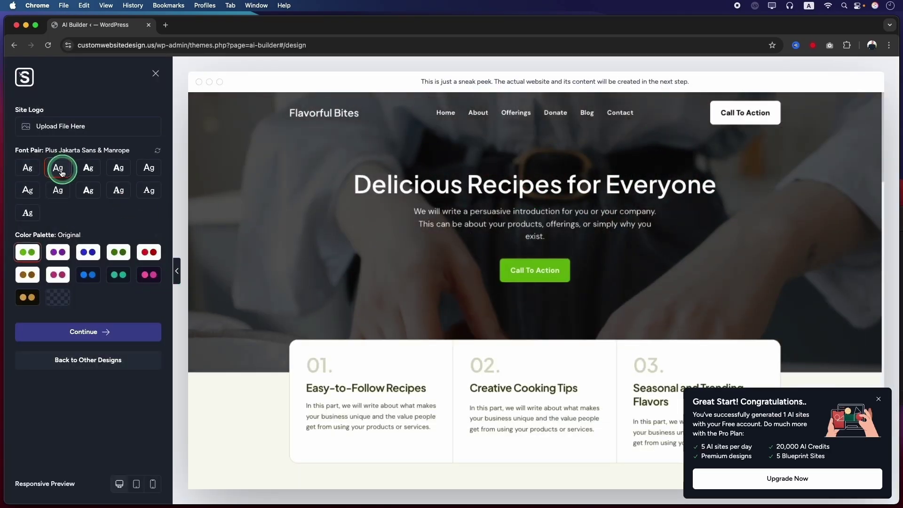
left_click(30, 169)
left_click(88, 190)
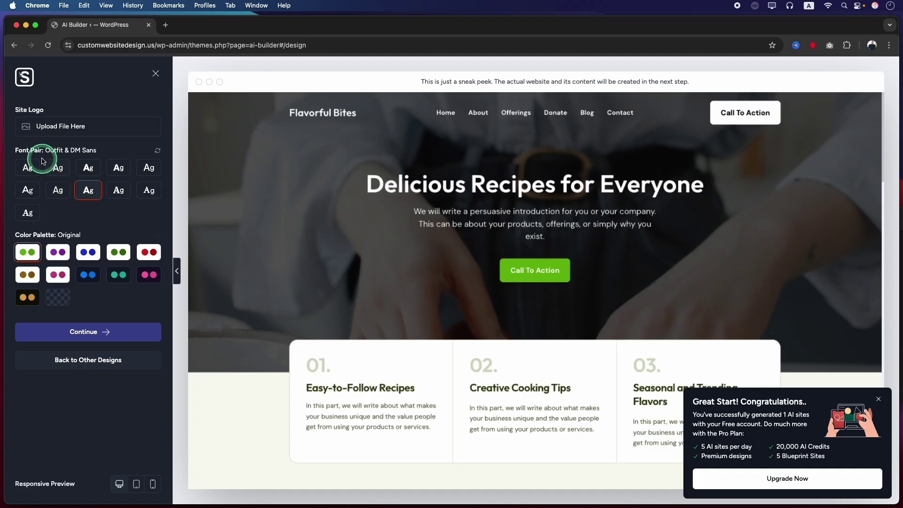
left_click(34, 170)
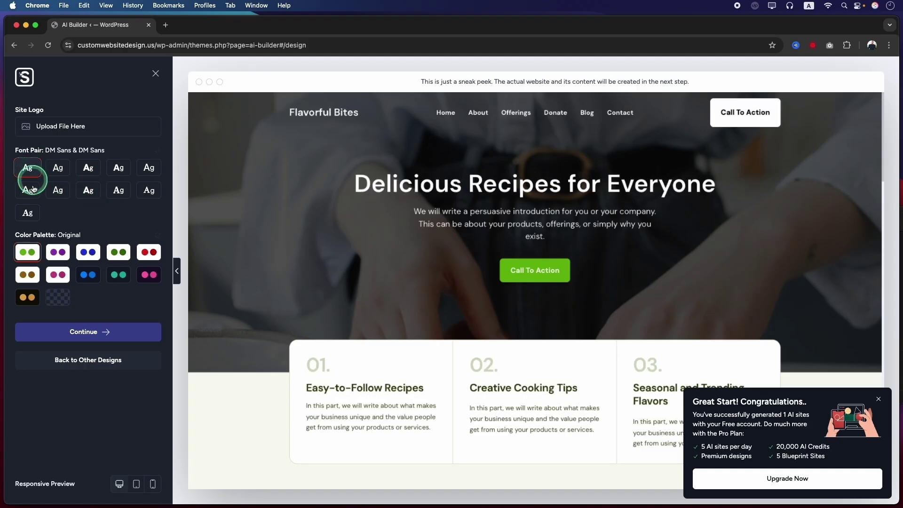
Try other color palettes on the design, including the purple Style 1, and return to the Original palette.
left_click(58, 251)
left_click(58, 275)
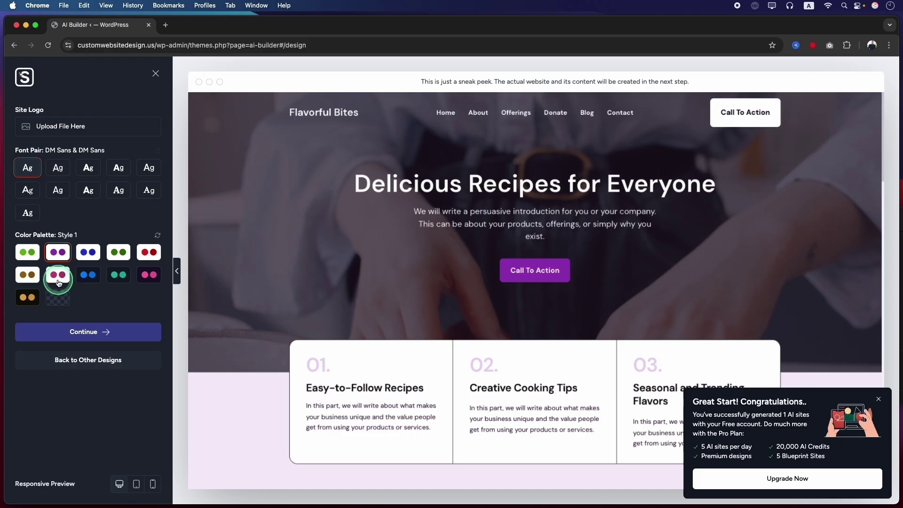
left_click(28, 297)
left_click(28, 251)
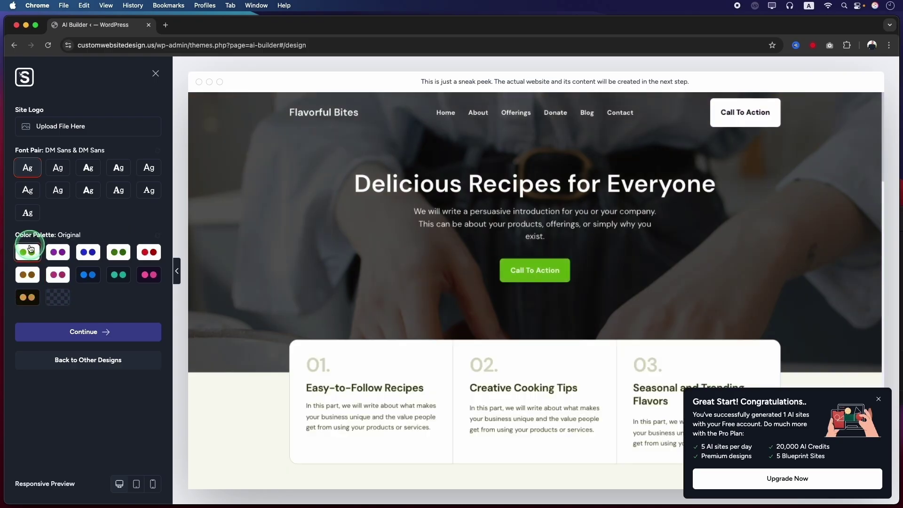
Continue with the customized design to the website features and add SEO & Search Visibility.
left_click(89, 332)
scroll(417, 207, "down", 5)
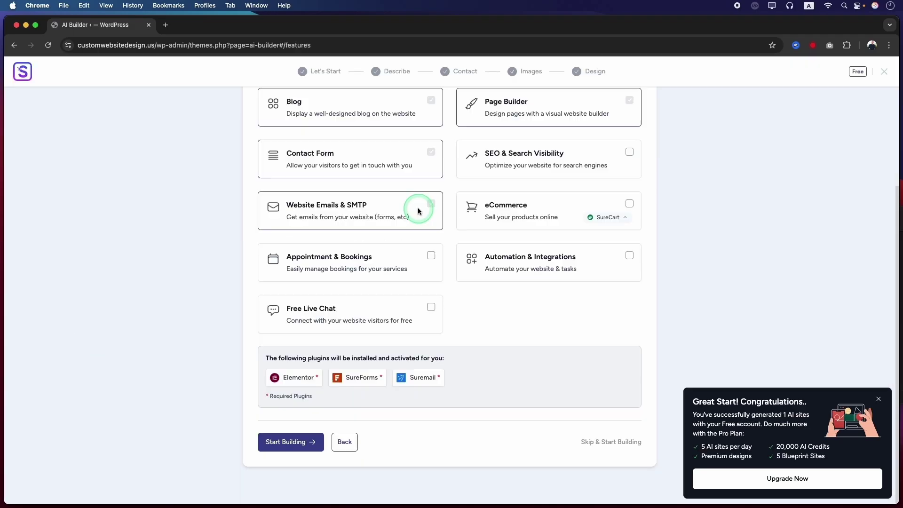
scroll(417, 208, "down", 5)
scroll(418, 211, "up", 2)
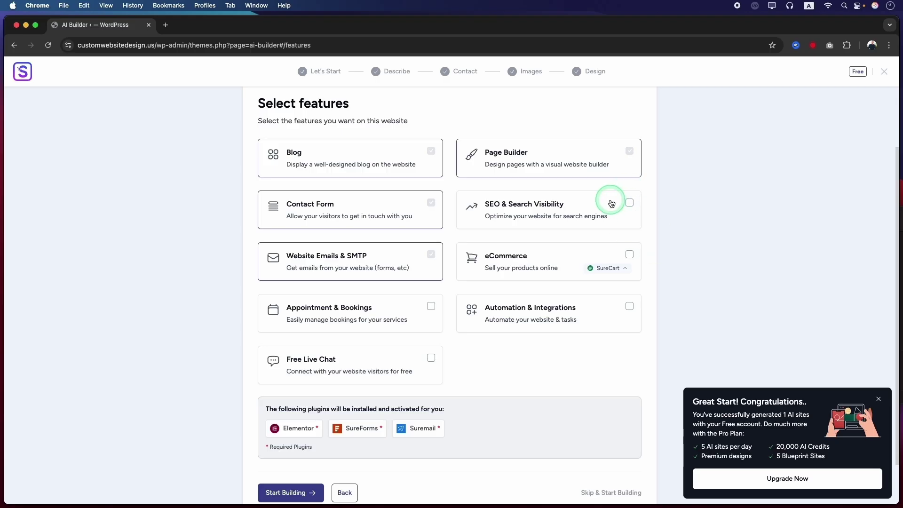
left_click(628, 203)
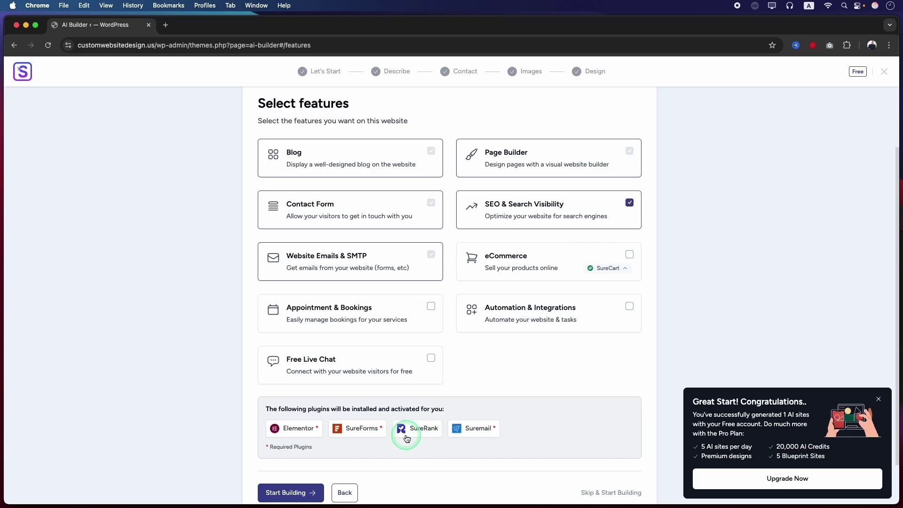
Remove SEO & Search Visibility from the website features, and try the Free Live Chat feature before leaving it out.
left_click(629, 205)
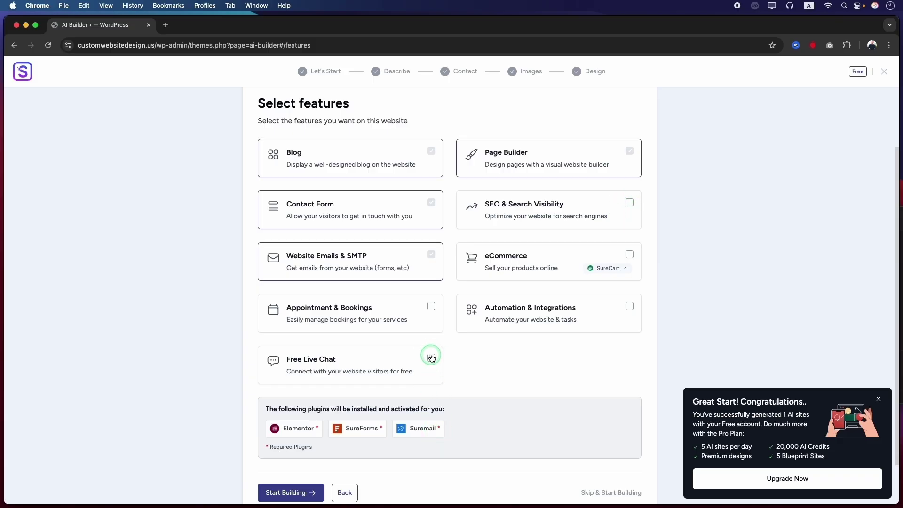
left_click(431, 358)
left_click(431, 358)
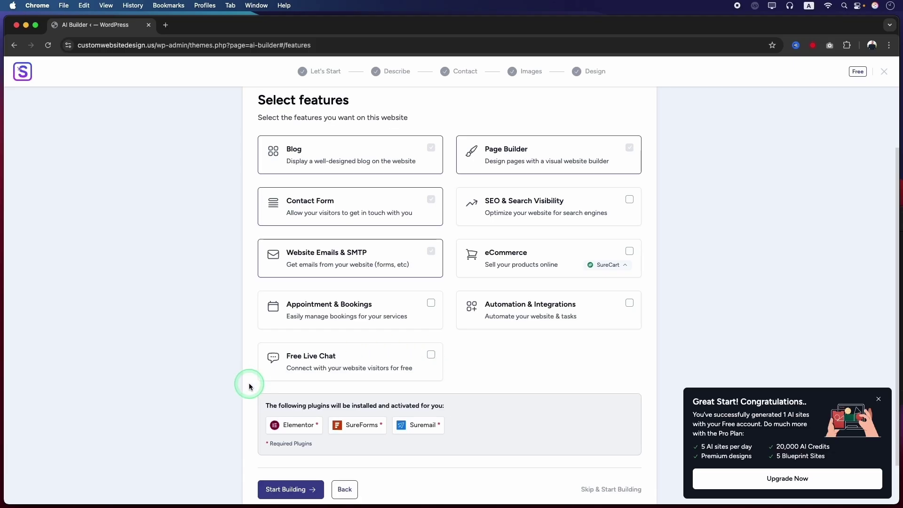
scroll(249, 384, "down", 2)
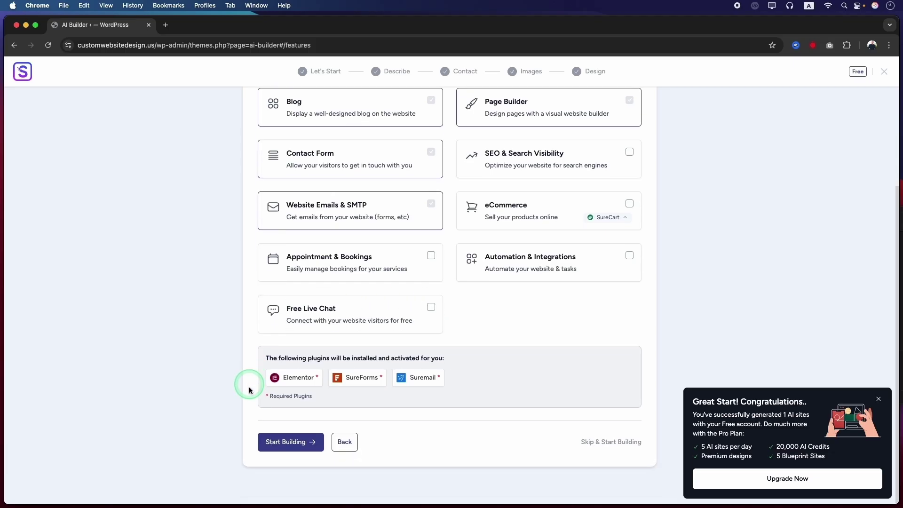
Start building the website with the option to maintain previous data off, and retry the site import.
left_click(290, 446)
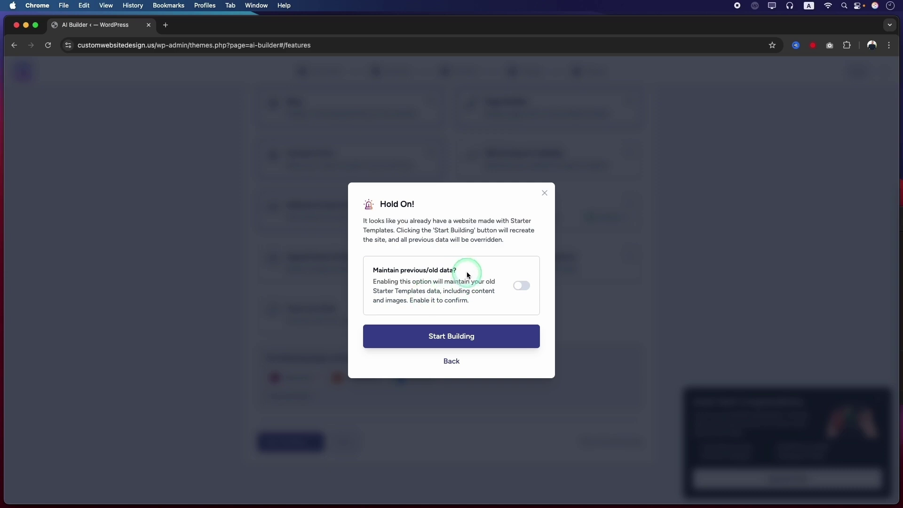
left_click(517, 298)
left_click(512, 298)
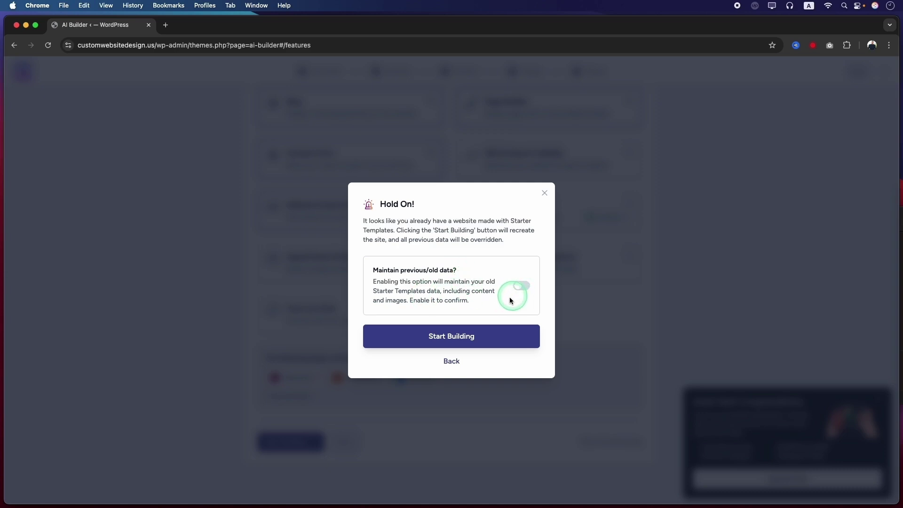
left_click(425, 337)
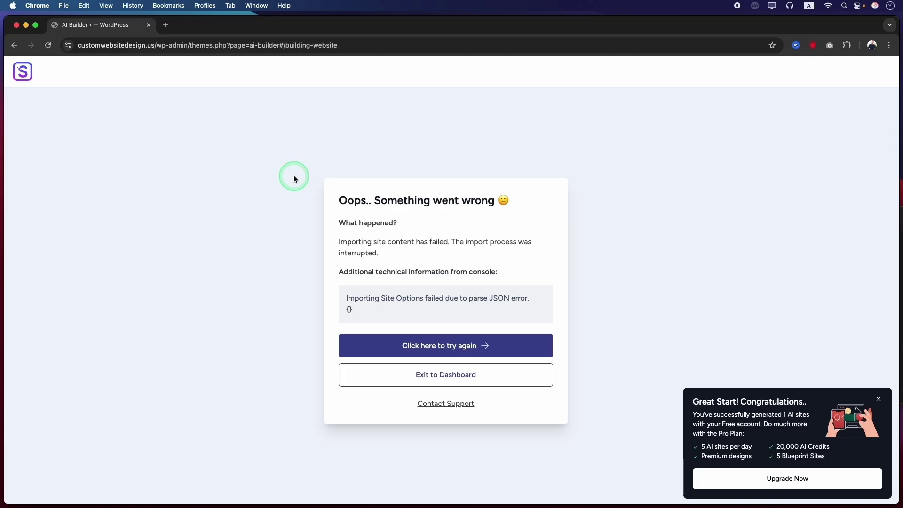
left_click(404, 350)
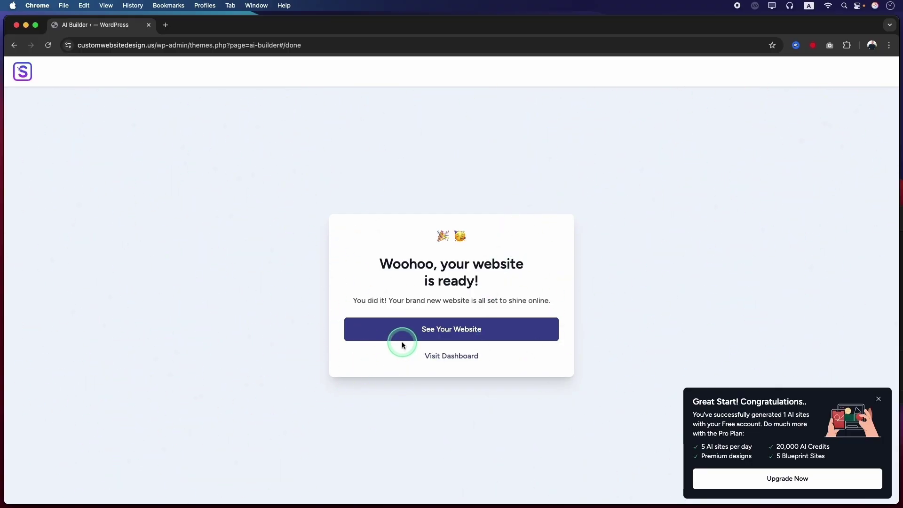
Open the finished website in its own tab and go to the WordPress dashboard from the AI builder.
left_click(437, 334)
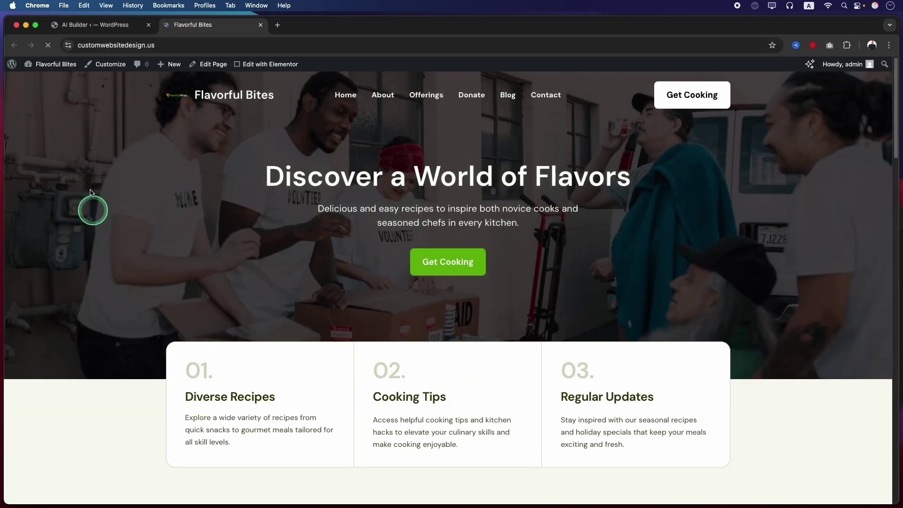
left_click(111, 29)
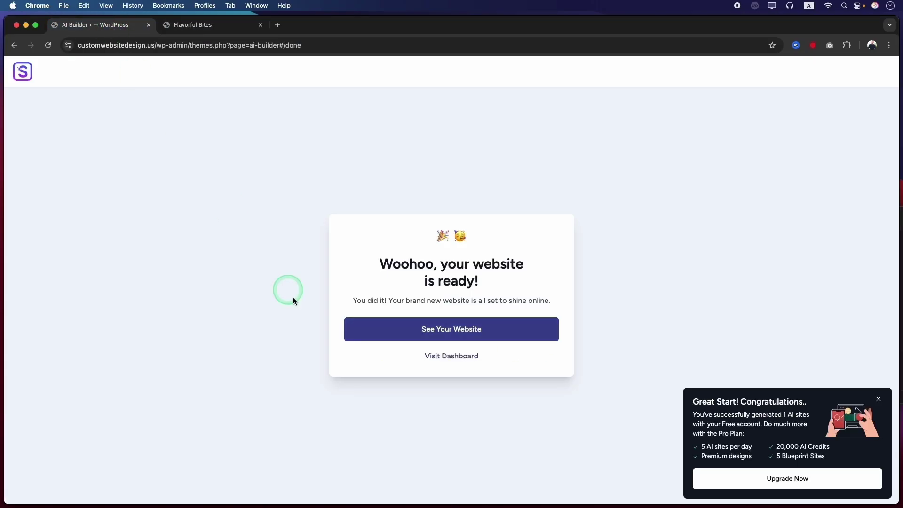
left_click(454, 360)
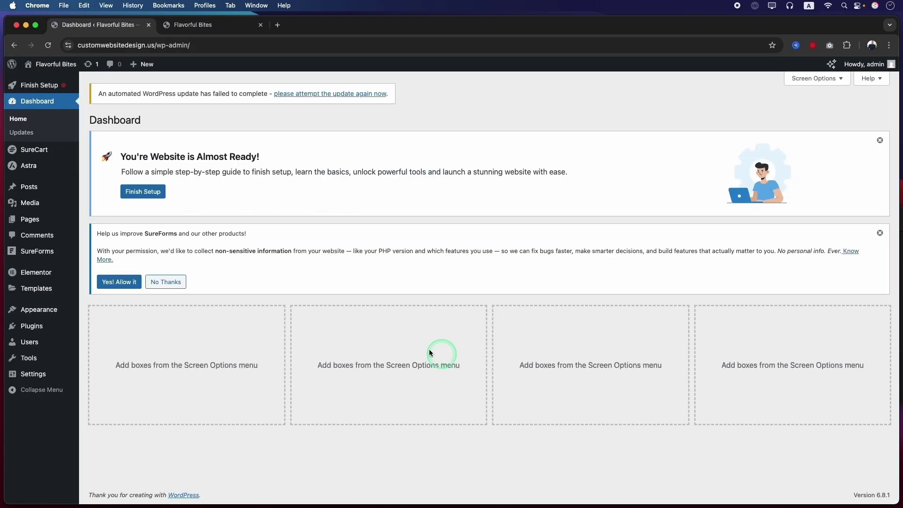
Examine the sections of the new website's home page from the hero down to the transformation stories.
left_click(207, 34)
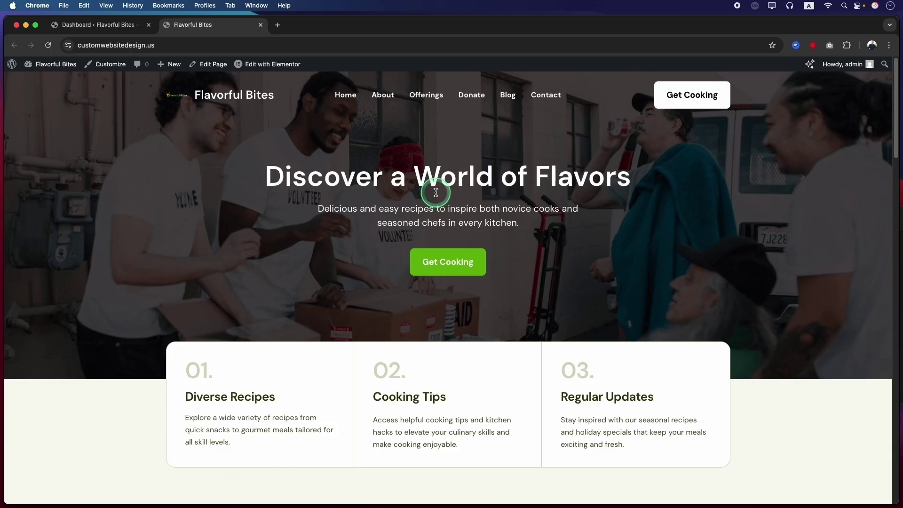
scroll(317, 314, "down", 10)
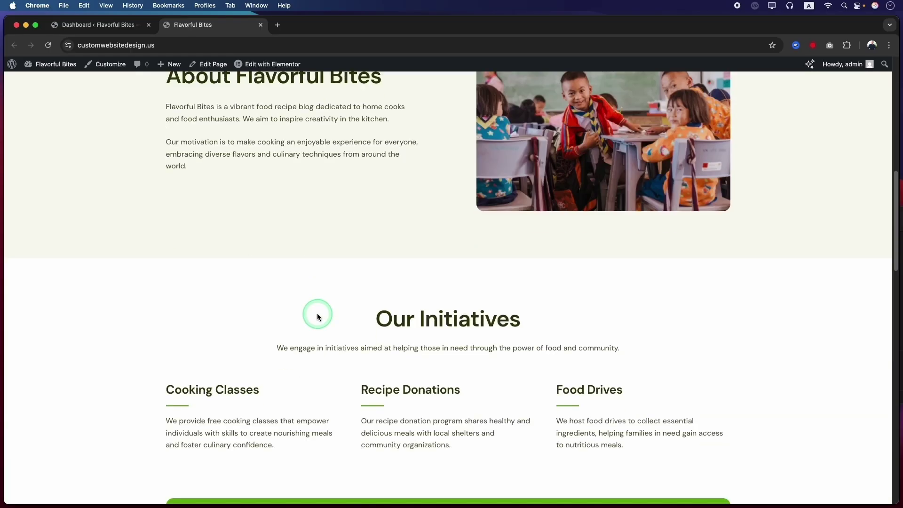
scroll(318, 316, "down", 10)
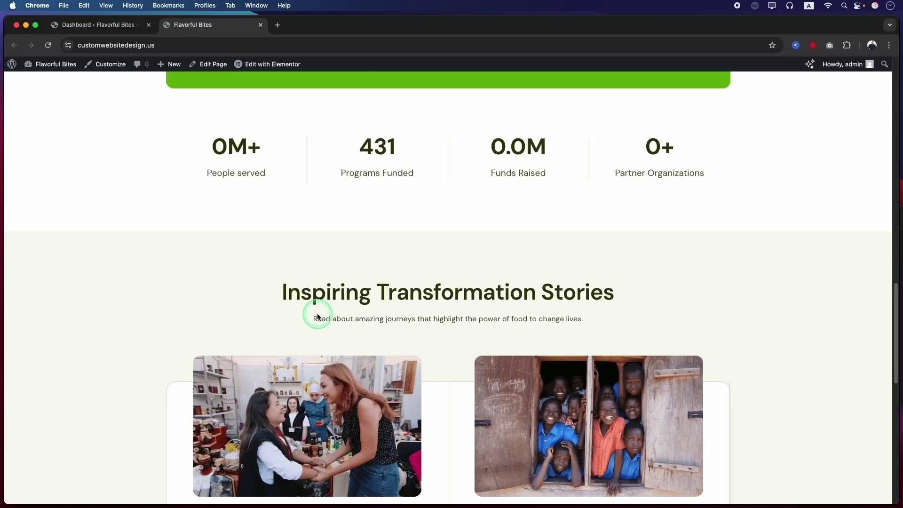
scroll(318, 316, "up", 20)
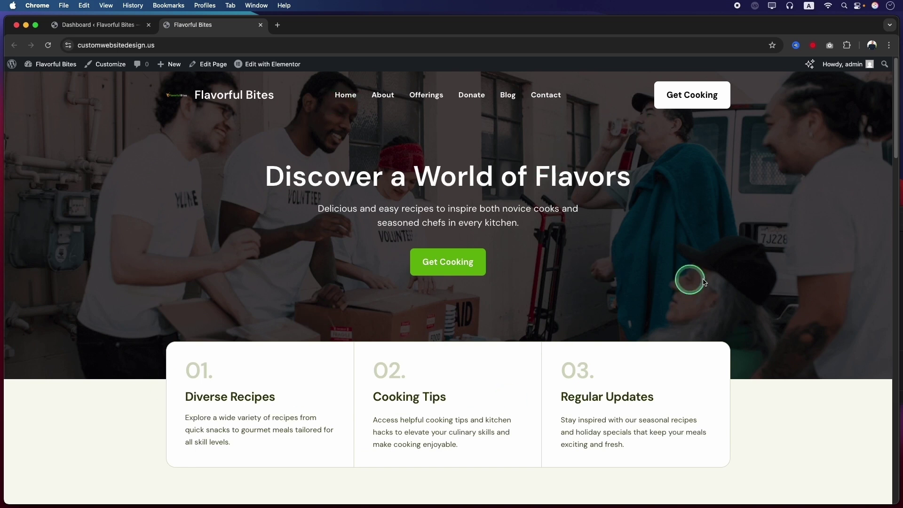
mouse_move(896, 99)
left_mouse_down()
mouse_move(898, 170)
mouse_move(899, 90)
left_mouse_up()
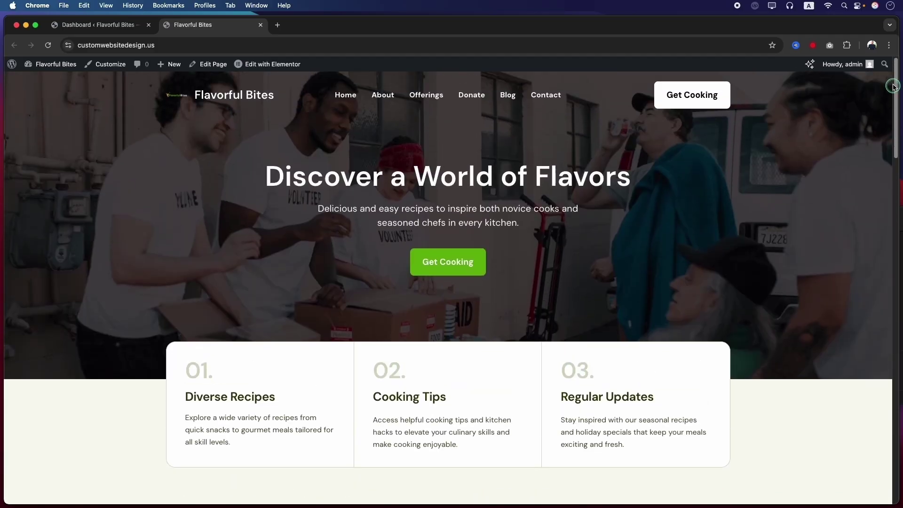
View the website's Blog page and read through the Mastering the First Impression post down to its comment form.
left_click(508, 101)
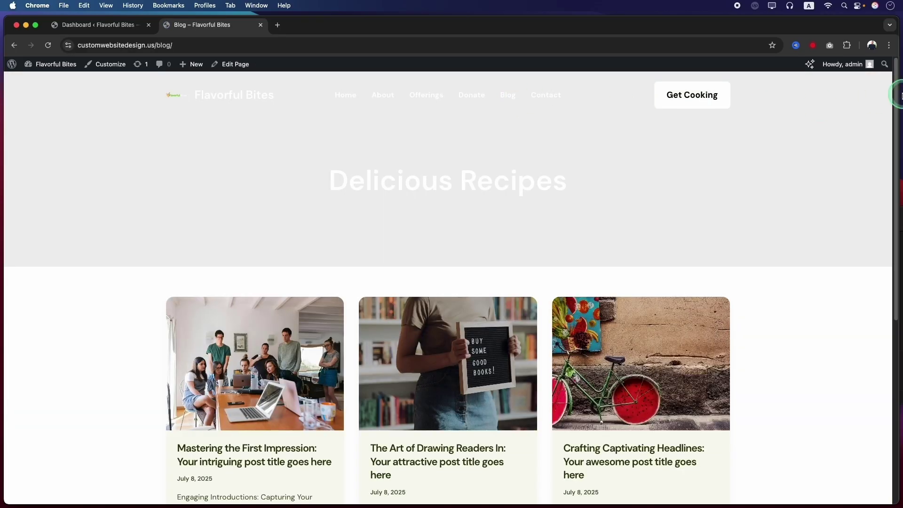
scroll(301, 375, "down", 4)
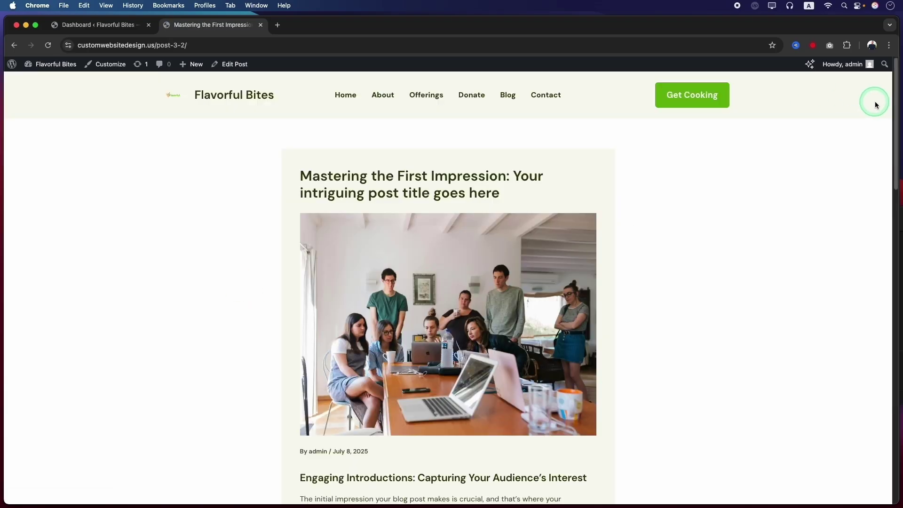
scroll(690, 285, "down", 10)
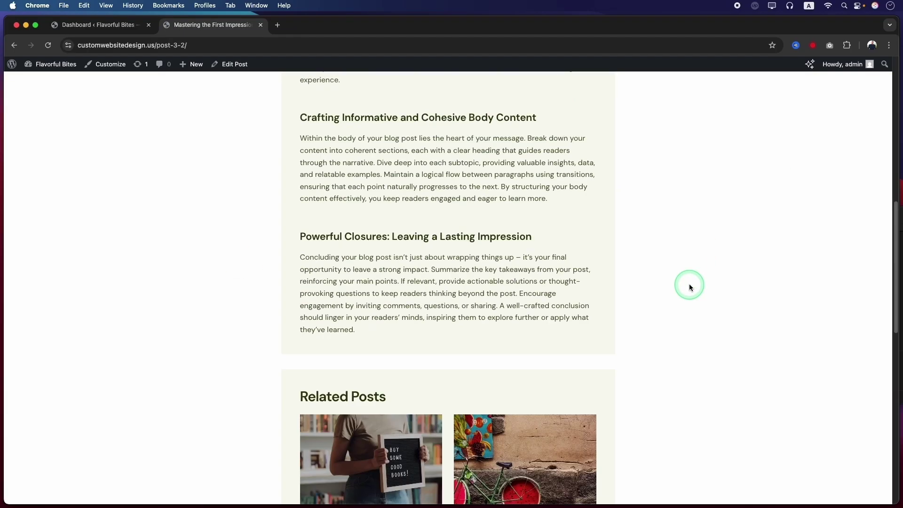
scroll(690, 286, "down", 7)
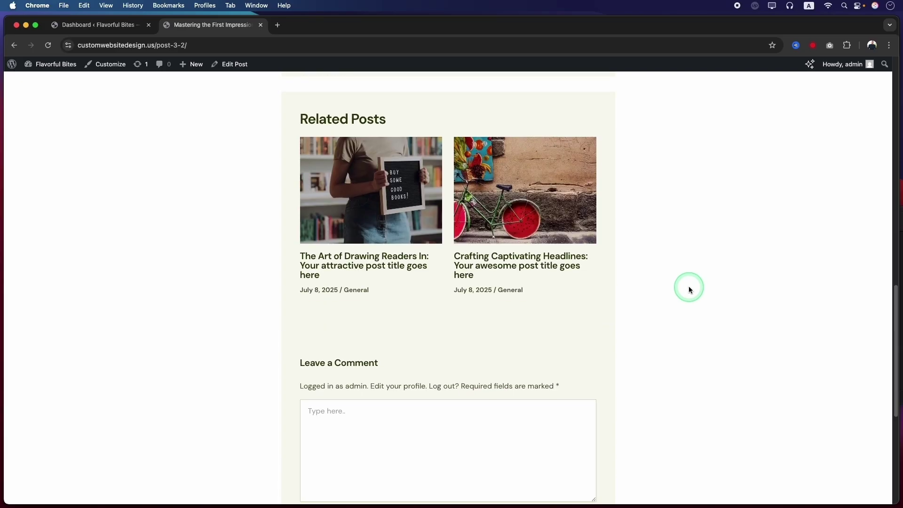
scroll(689, 290, "down", 1)
scroll(688, 290, "up", 20)
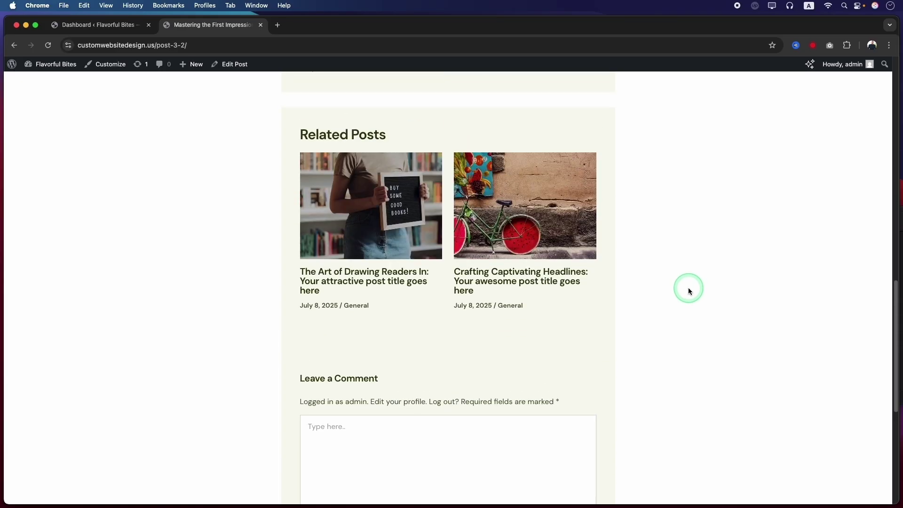
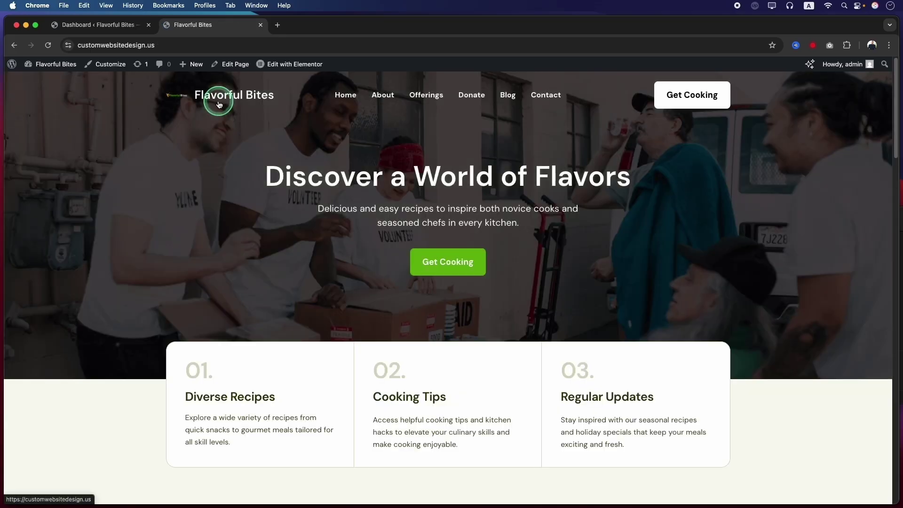
Check which page the Get Cooking header button leads to and look over its form.
left_click(699, 99)
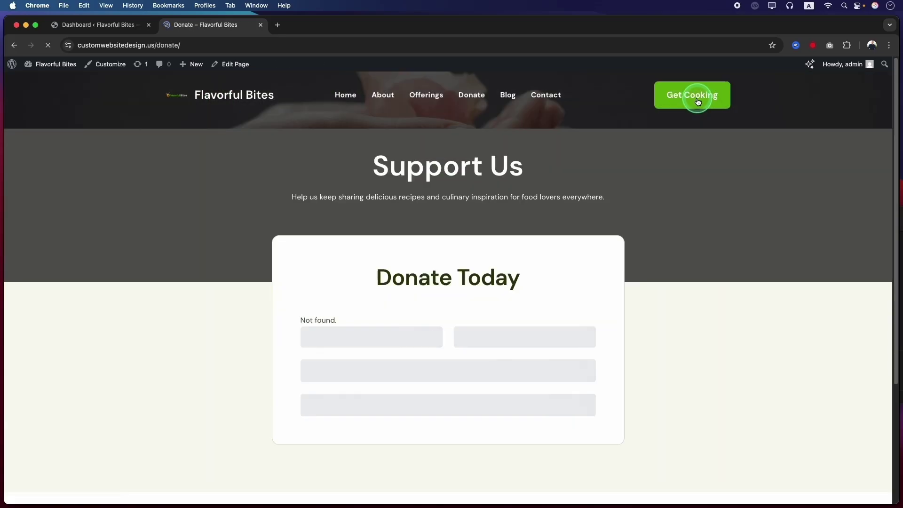
scroll(519, 359, "down", 2)
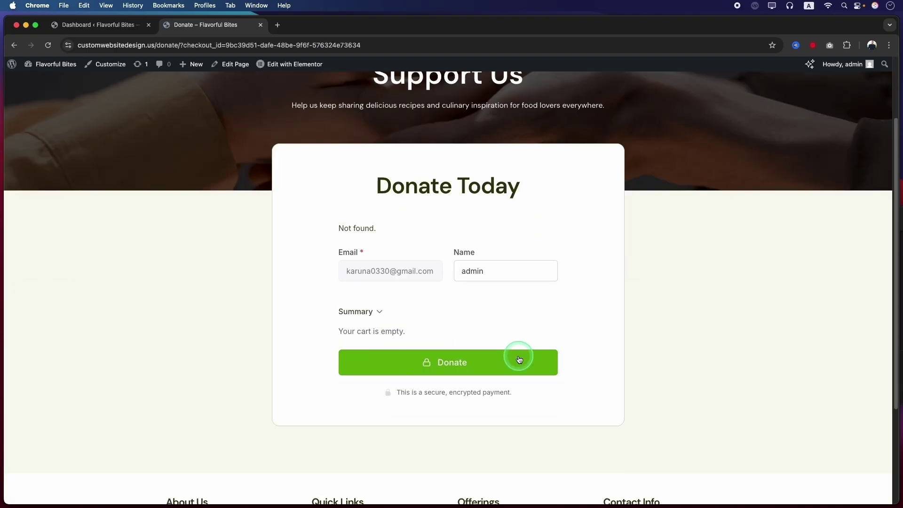
scroll(520, 360, "up", 2)
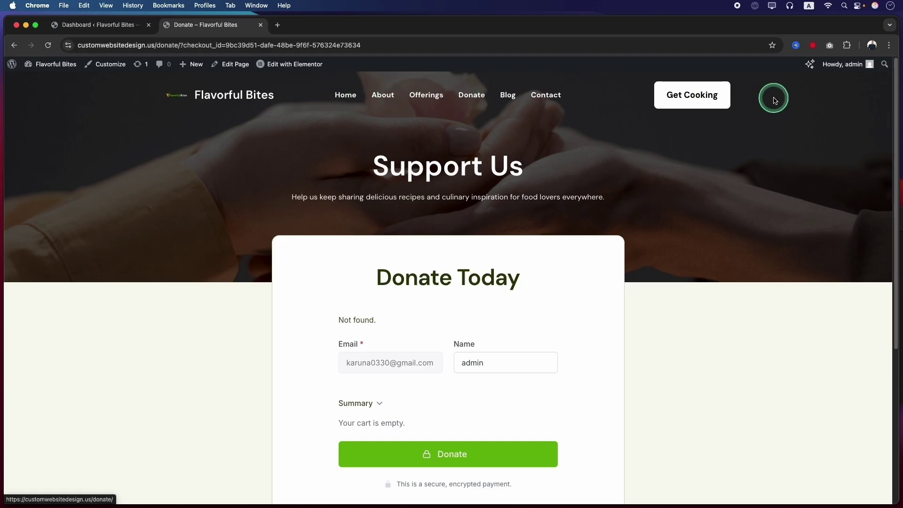
Return to the WordPress dashboard and open the theme customizer for the website.
left_click(93, 29)
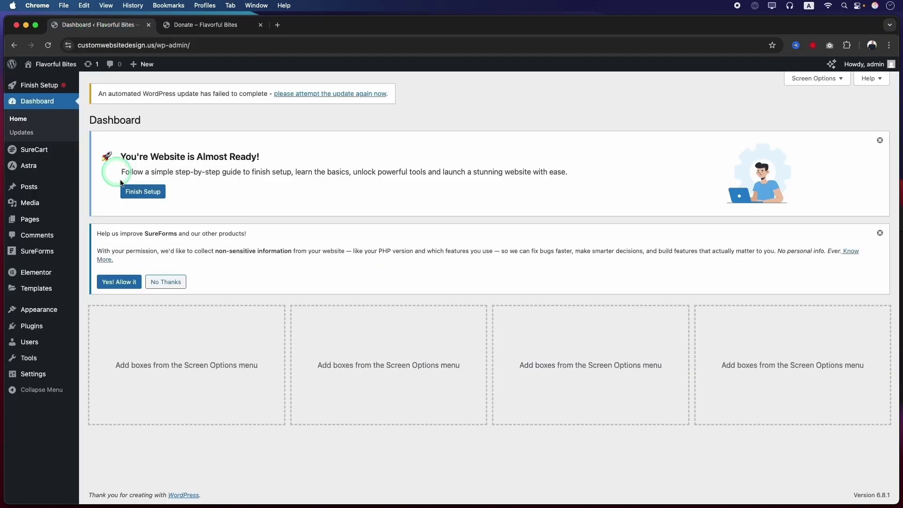
left_click(45, 275)
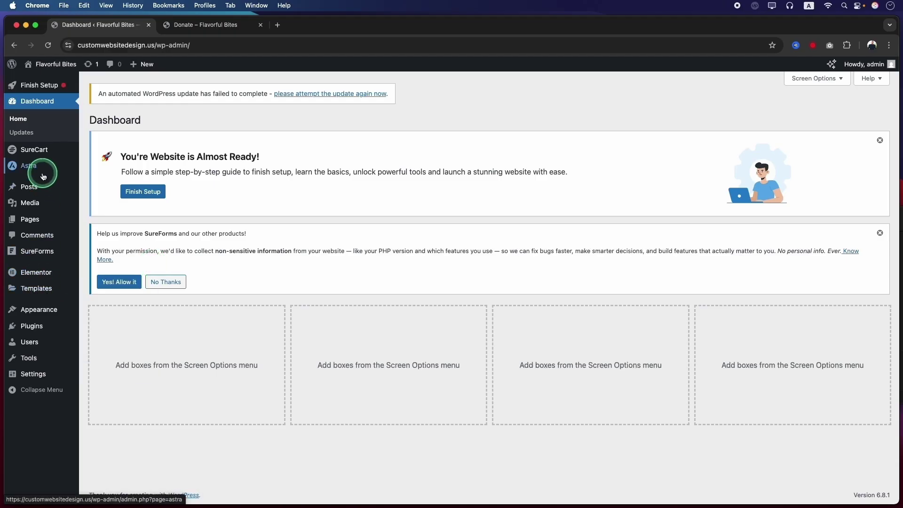
mouse_move(32, 312)
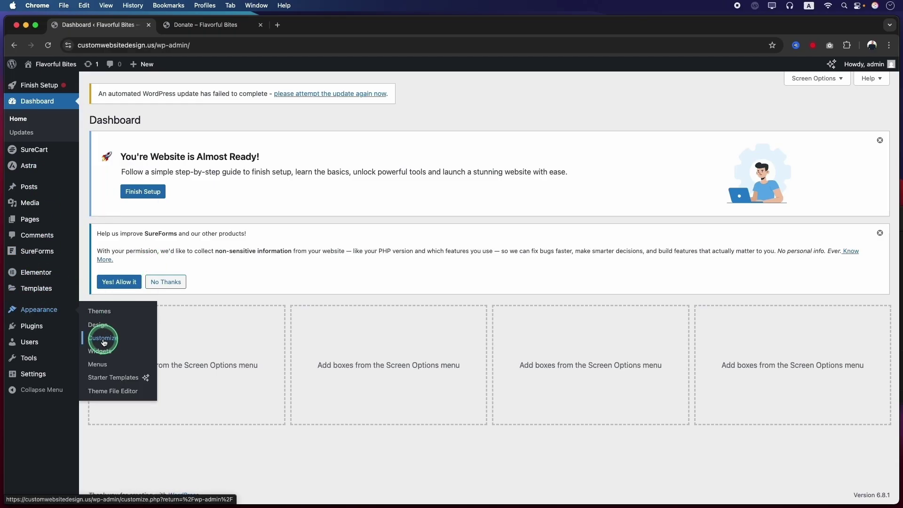
left_click(104, 341)
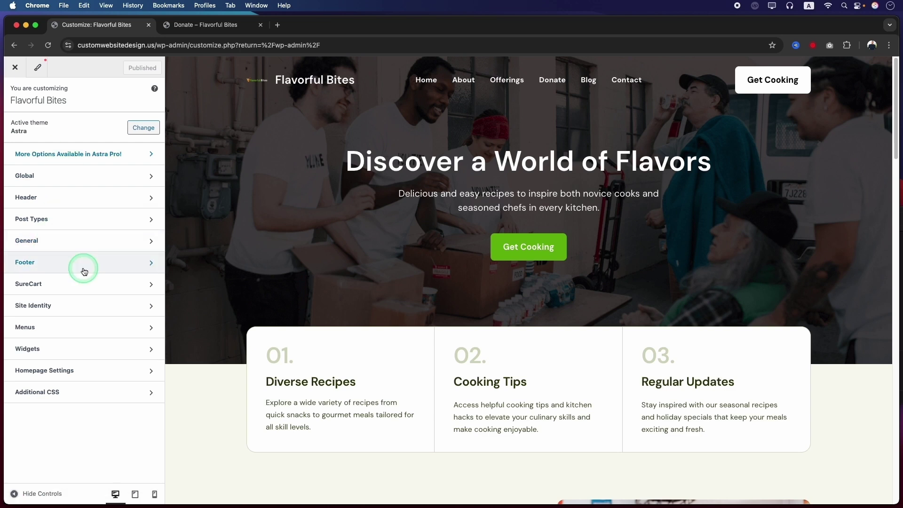
Open the header's logo settings and upload the Flavorful Bites Logo (2) image to the media library.
left_click(253, 77)
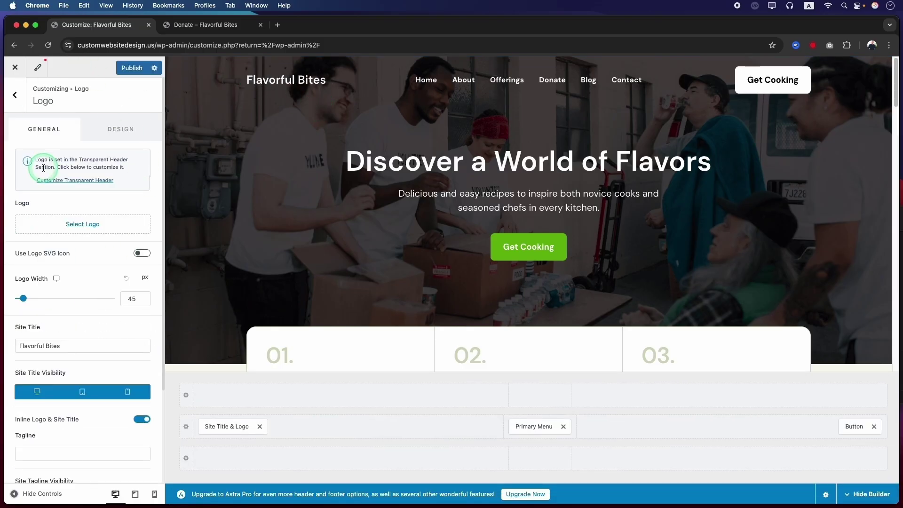
left_click(76, 229)
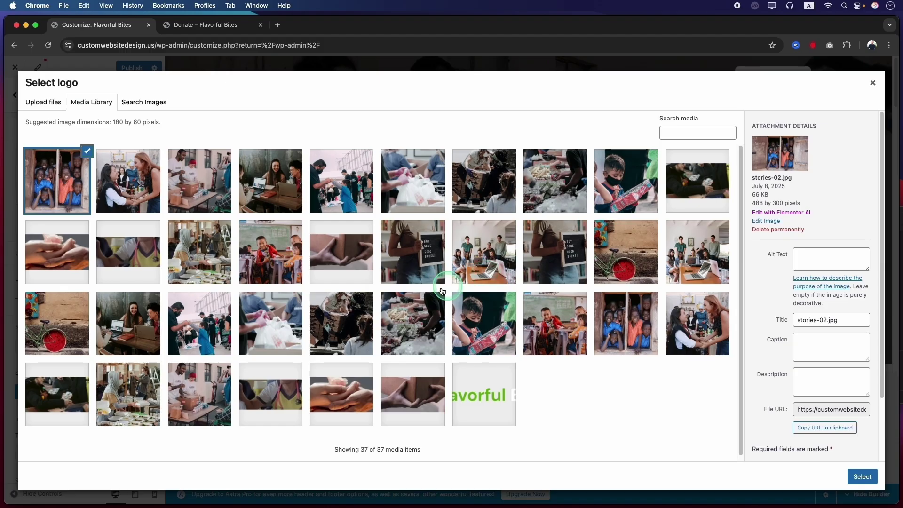
left_click(218, 496)
left_click_drag(205, 286, 316, 180)
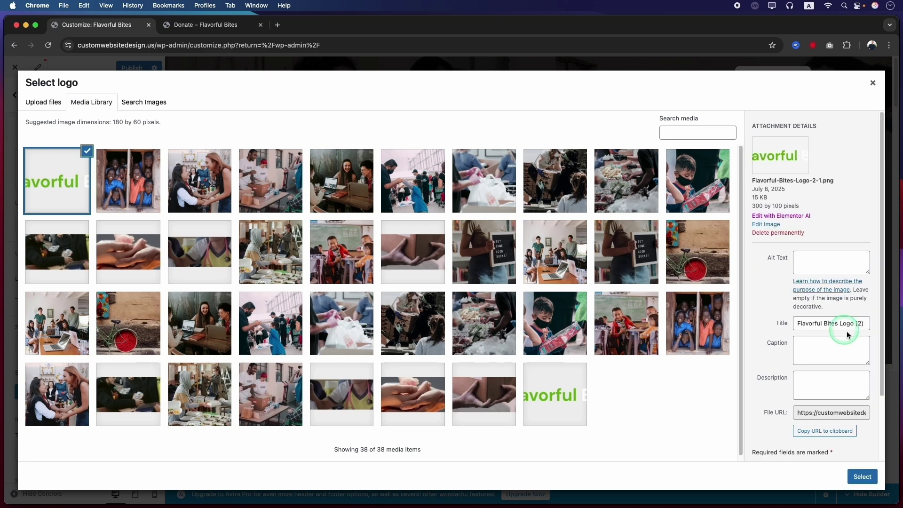
Set the uploaded logo's alt text and title to Flavorful Bites Logo and select it as the site logo.
left_click(817, 267)
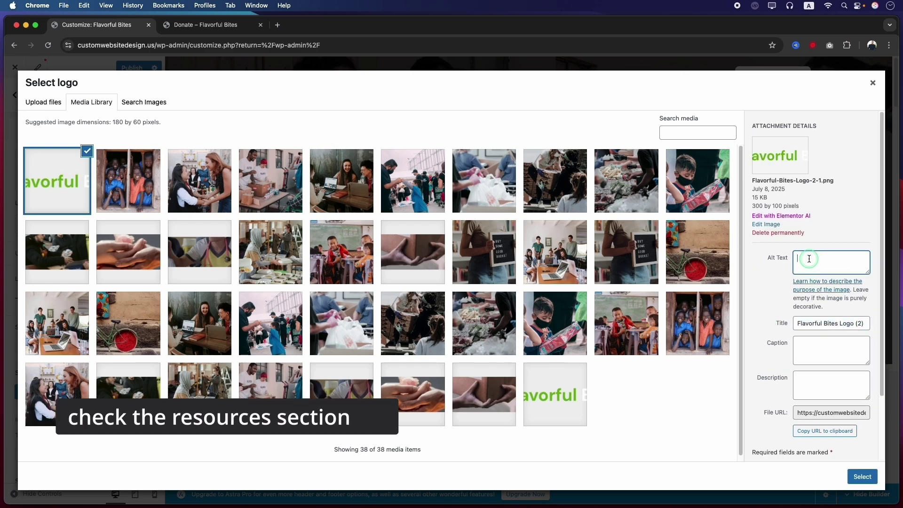
type("Flavorful Bites Logo")
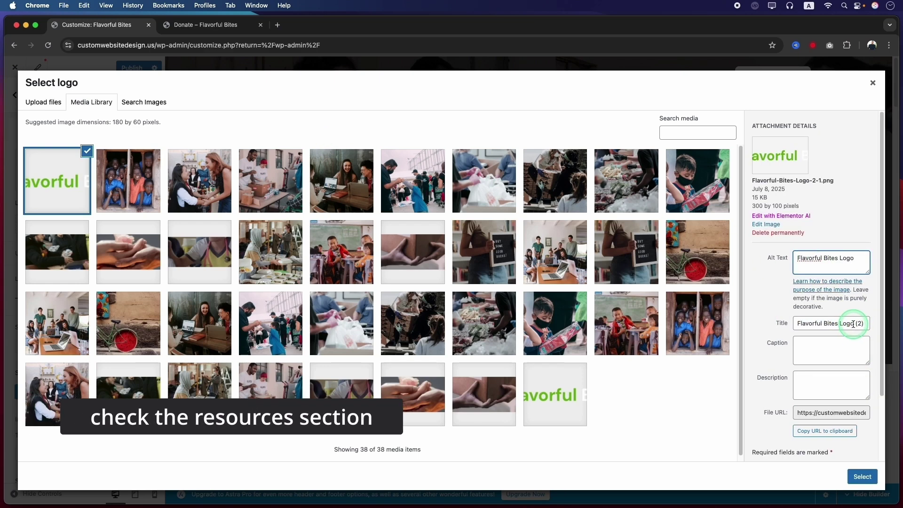
left_click_drag(853, 324, 881, 324)
key("BackSpace")
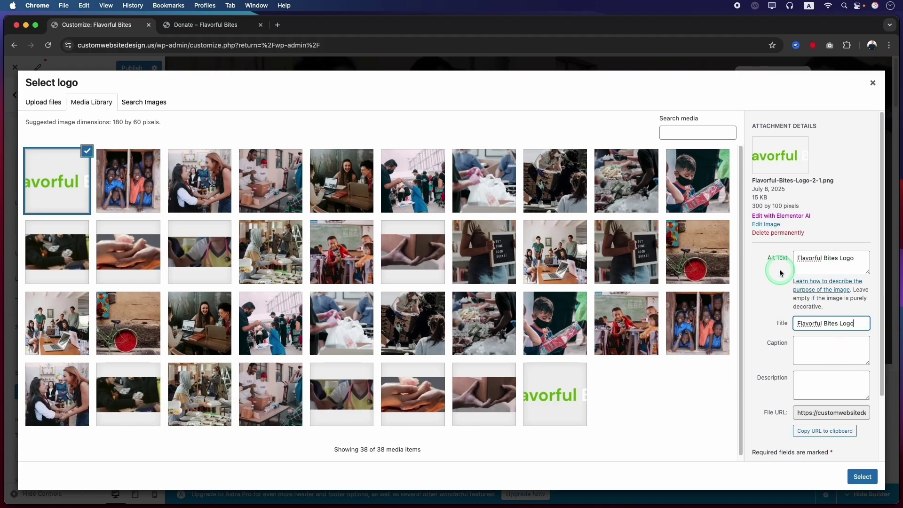
left_click(866, 477)
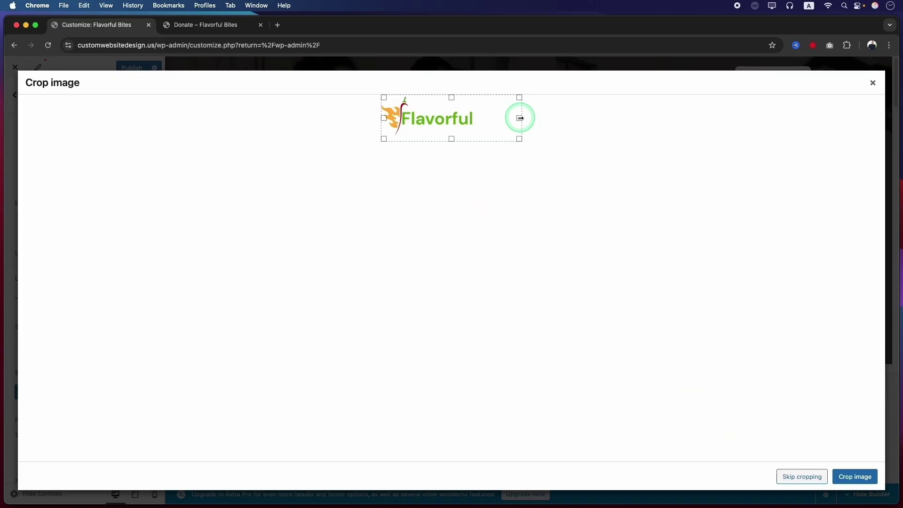
Keep the logo image uncropped and clear the site title text beside it.
left_click(803, 478)
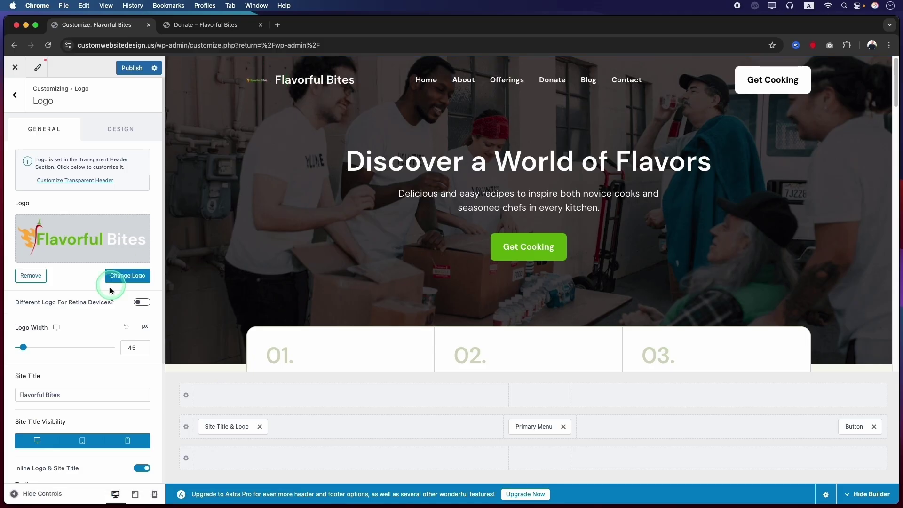
scroll(74, 309, "down", 3)
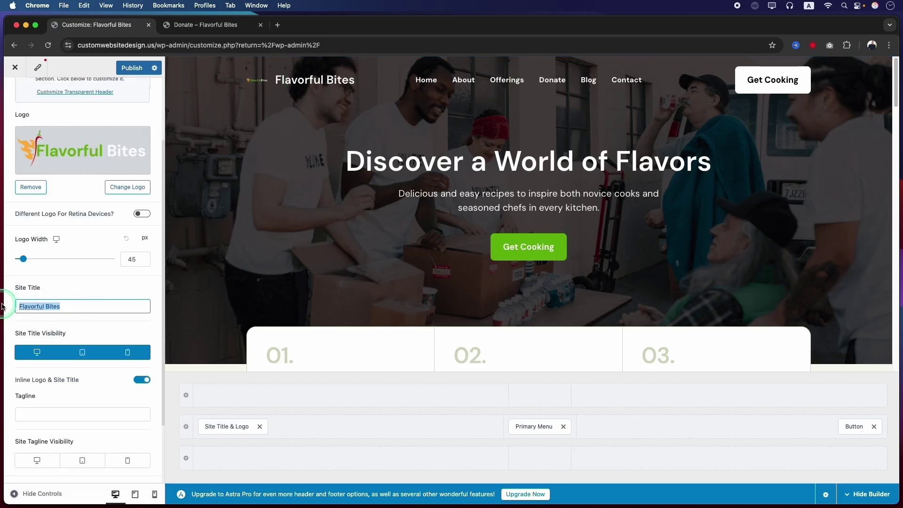
key("BackSpace")
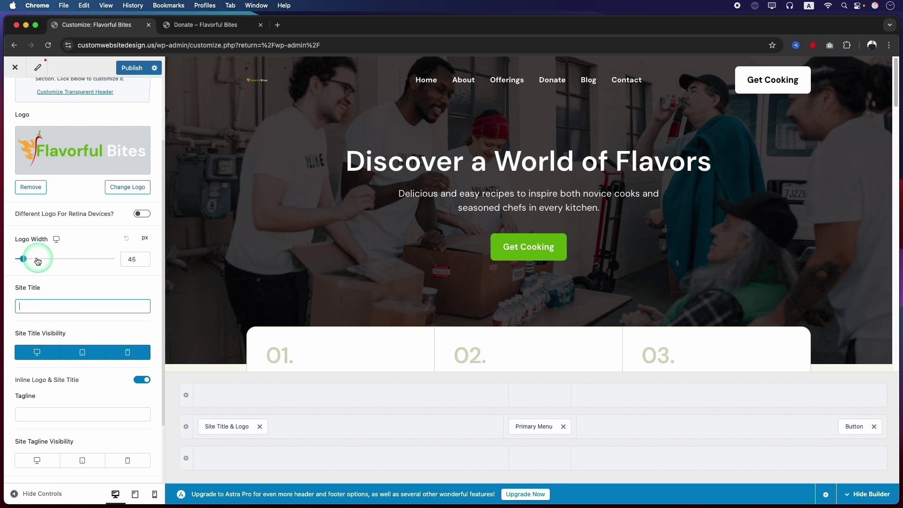
Set the desktop logo width to 274 px and preview the header at tablet and mobile sizes.
left_click_drag(23, 260, 62, 266)
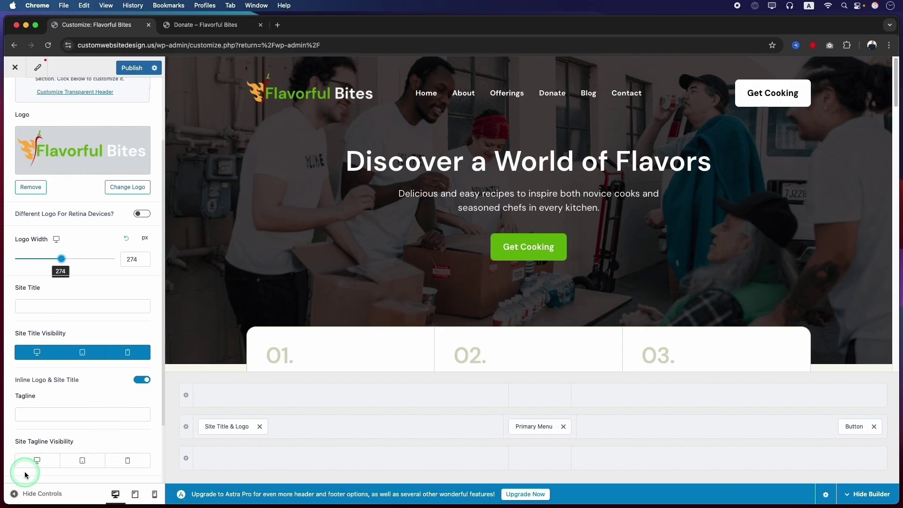
left_click(135, 494)
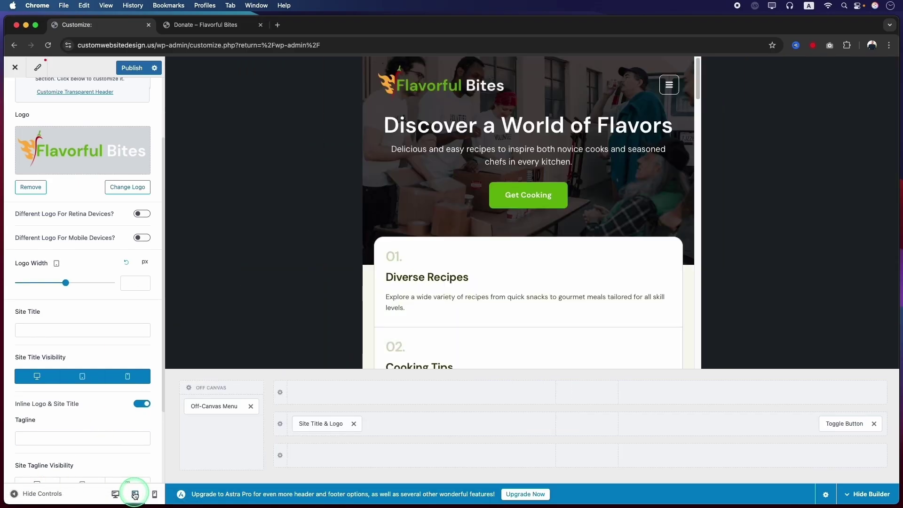
left_click(154, 495)
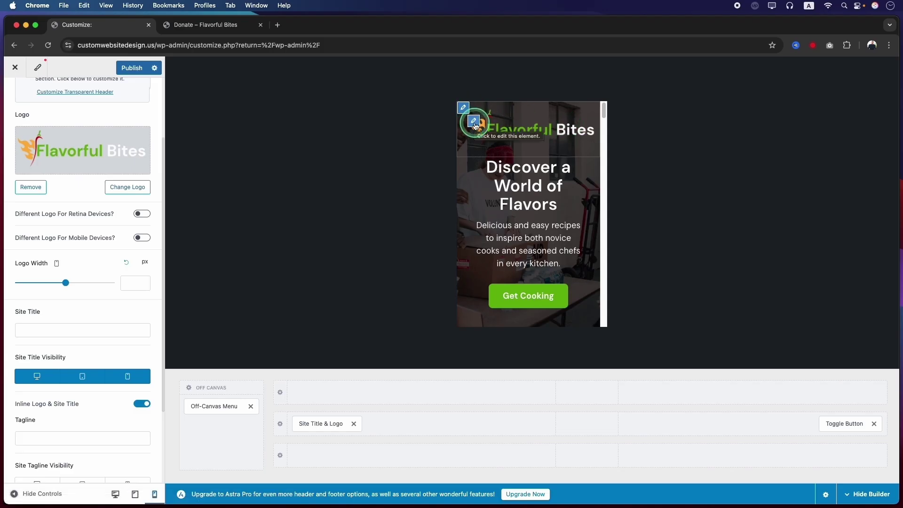
left_click(57, 265)
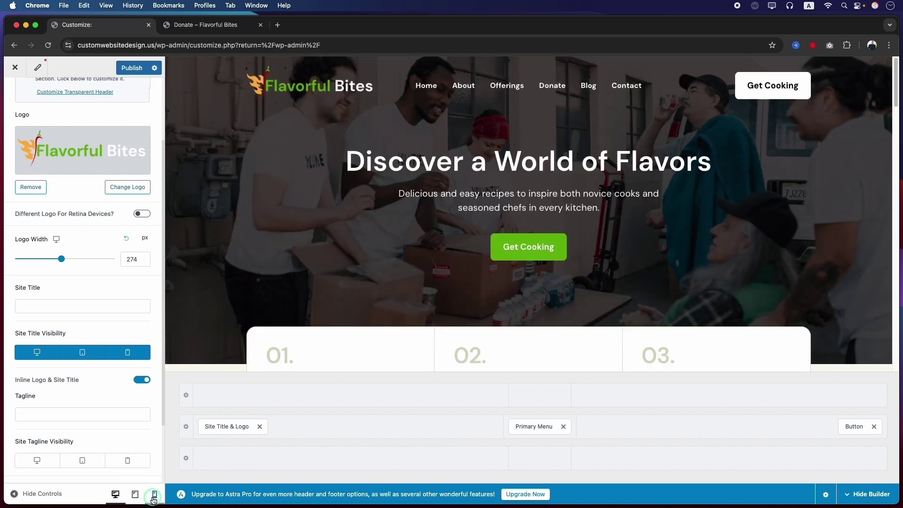
Set the mobile logo width to 190 px and check the mobile menu and the other device previews.
left_click(154, 496)
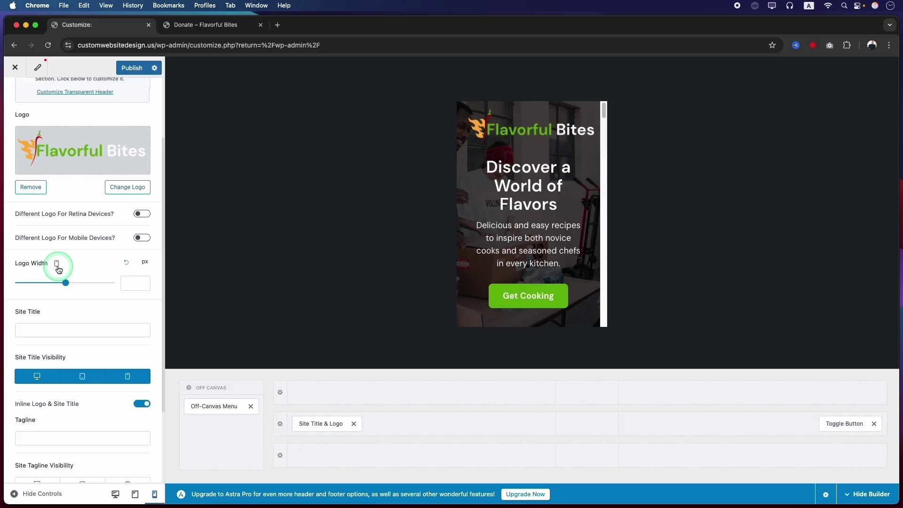
left_click_drag(66, 283, 48, 283)
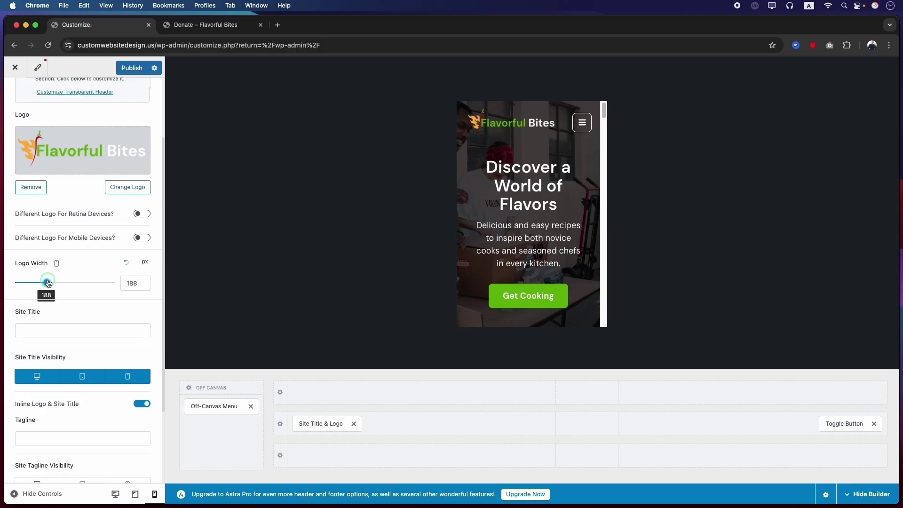
double_click(142, 282)
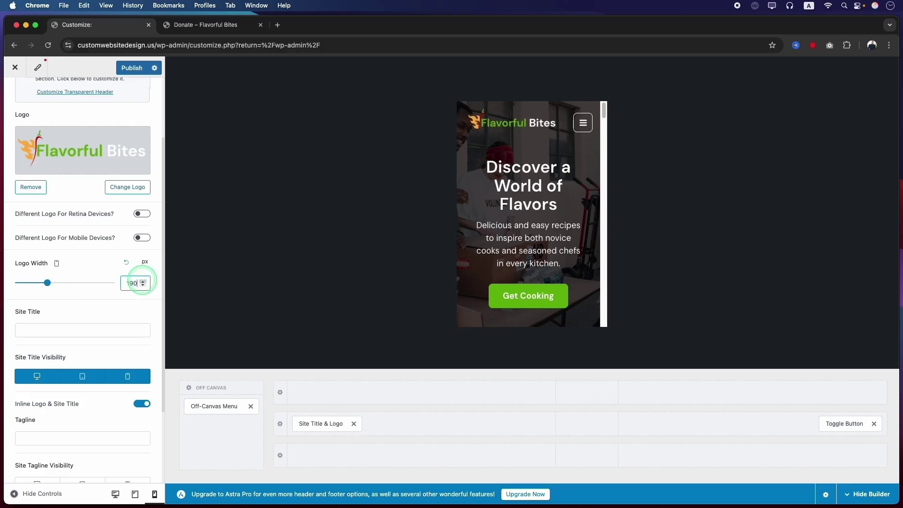
type("190")
left_click(584, 125)
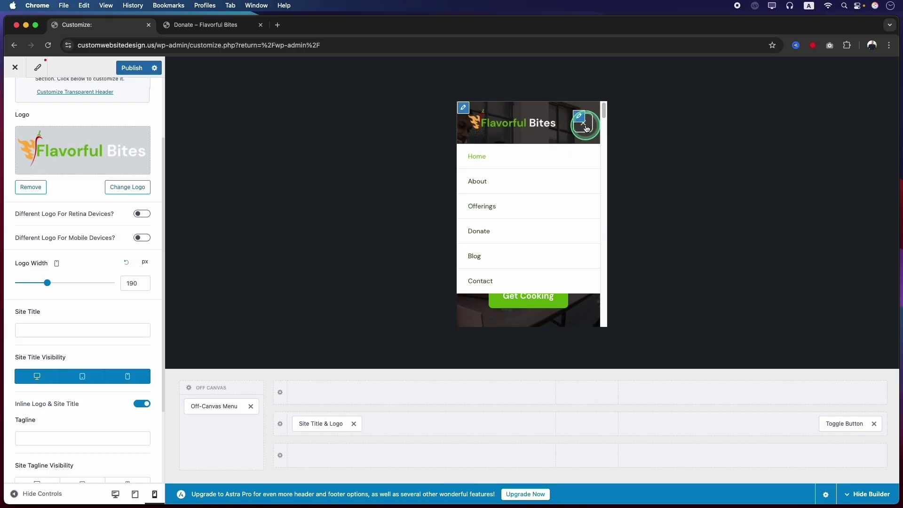
left_click(586, 127)
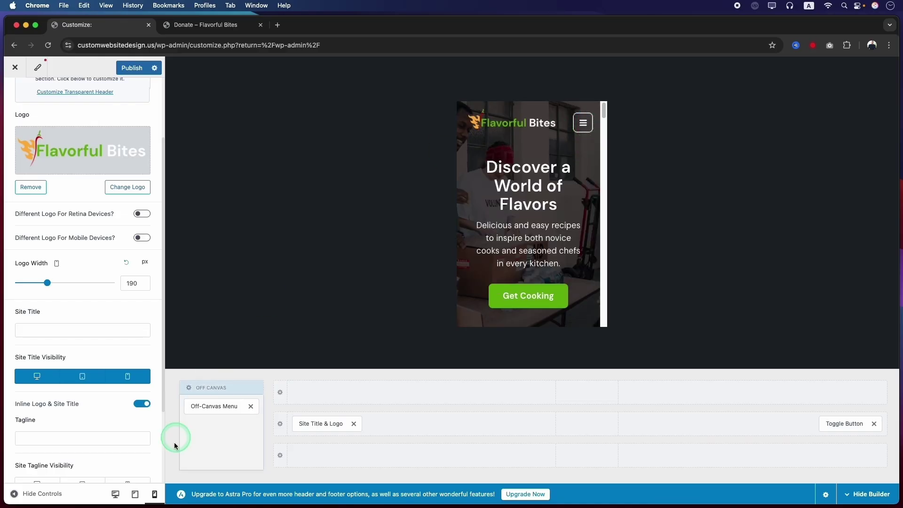
left_click(135, 495)
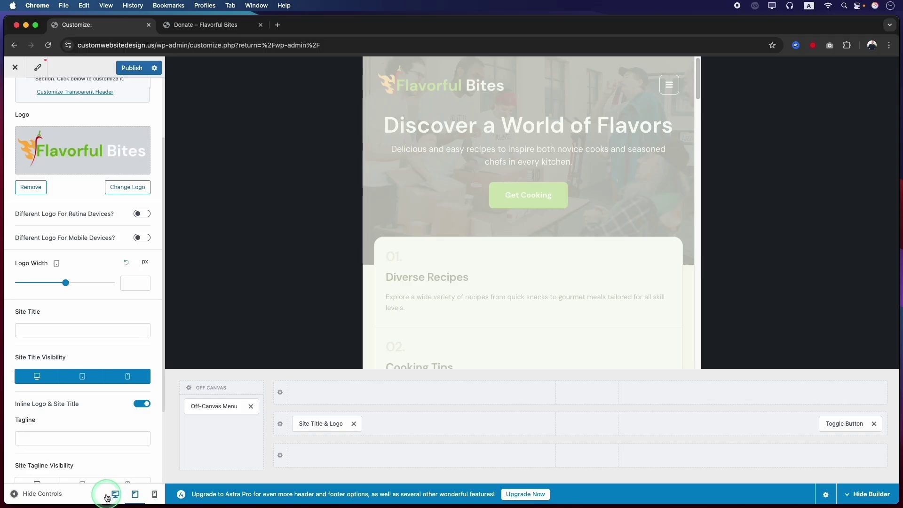
left_click(116, 495)
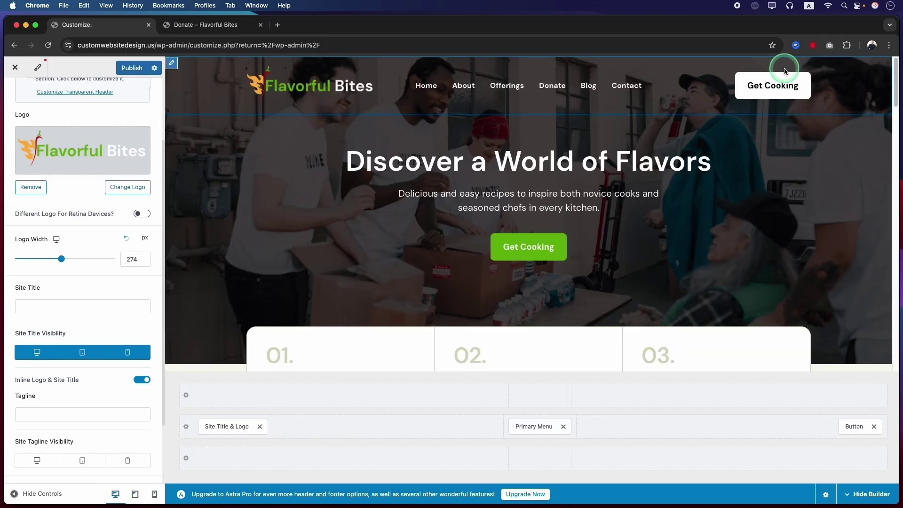
Remove the Get Cooking button from the header and move the Primary Menu to the header row's right end.
left_click(740, 68)
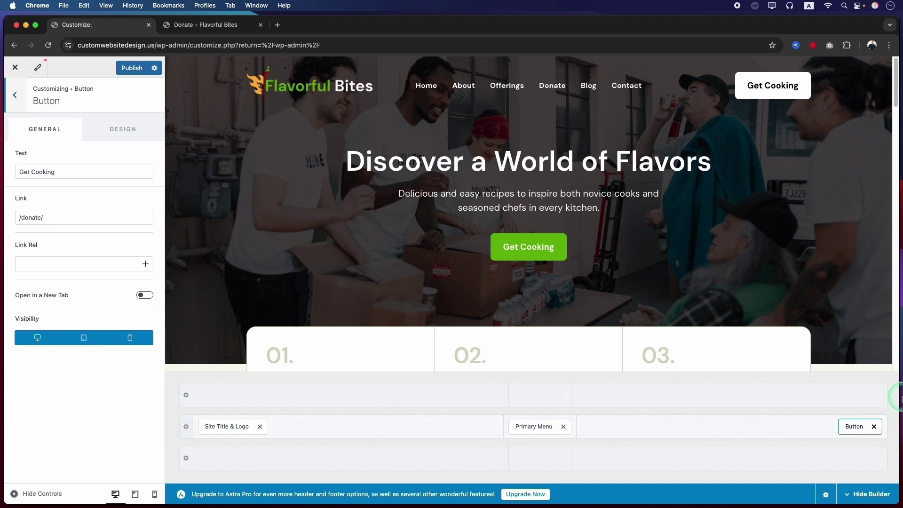
left_click(875, 428)
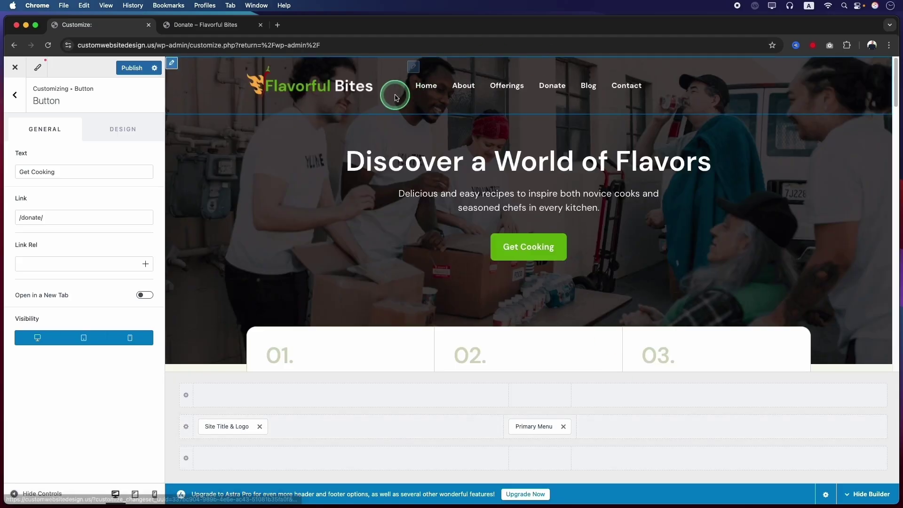
left_click_drag(550, 432, 662, 430)
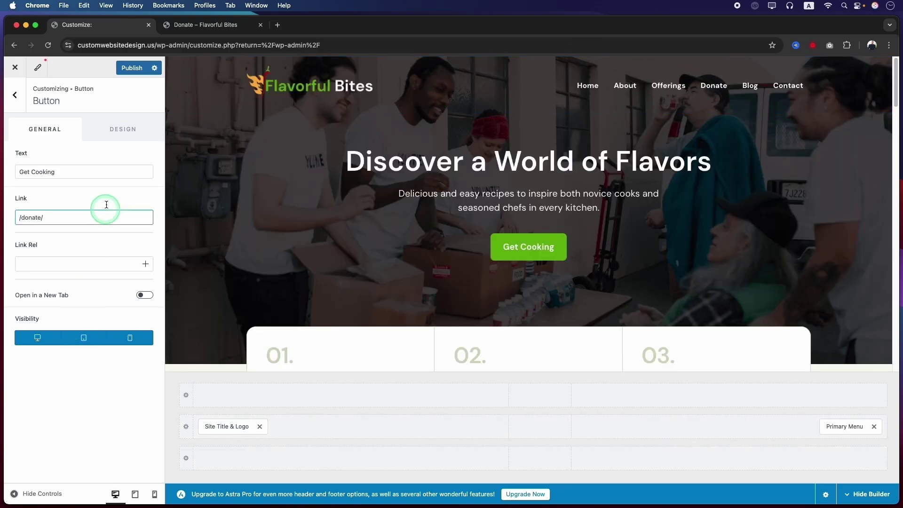
Look over the header button's design settings and background color, and return to the main customizer options.
left_click(126, 132)
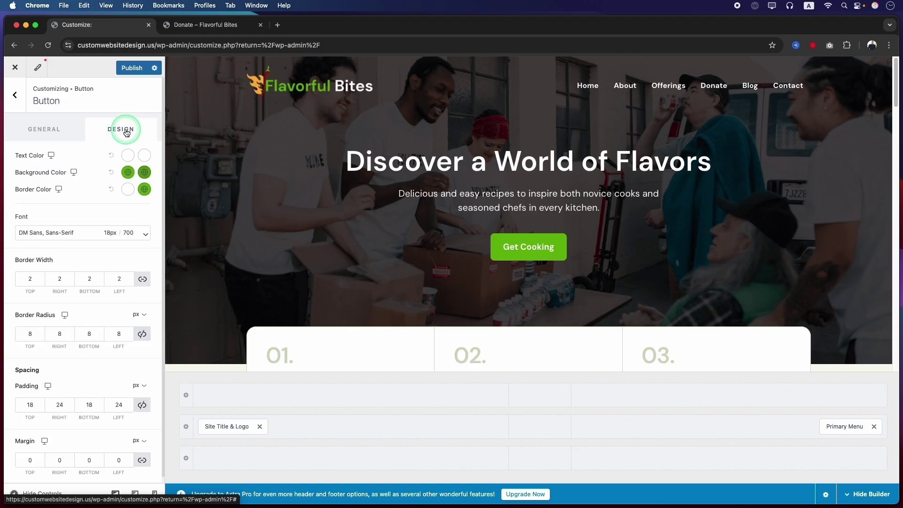
left_click(129, 173)
left_click(128, 173)
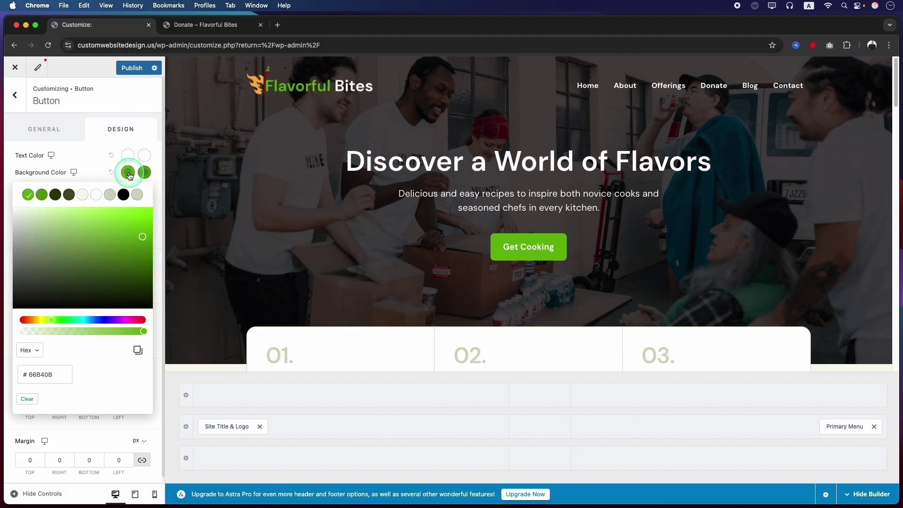
left_click(92, 154)
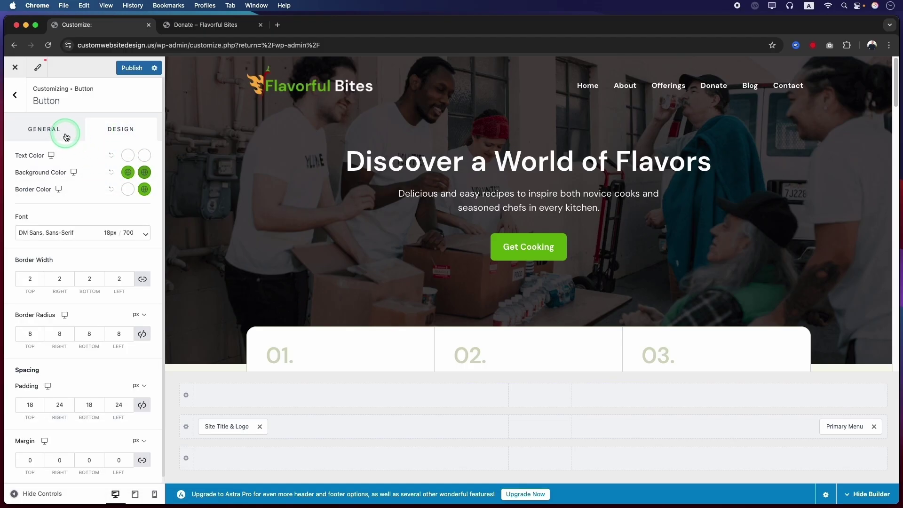
left_click(665, 85)
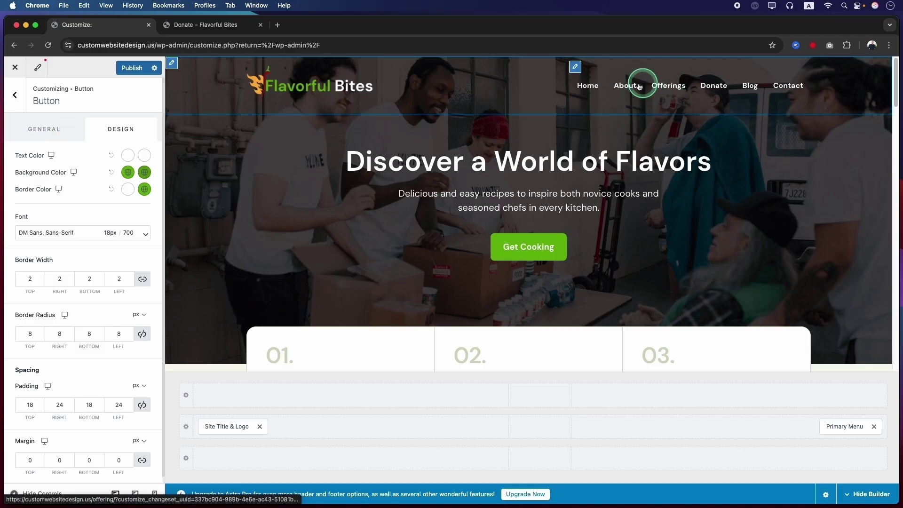
left_click(481, 177)
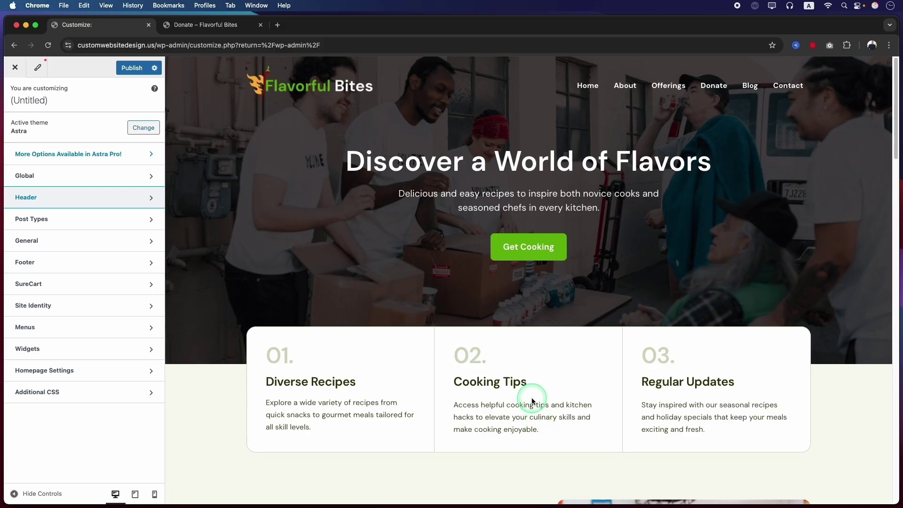
Open the global typography settings and look over the presets, base fonts and heading fonts.
left_click(45, 182)
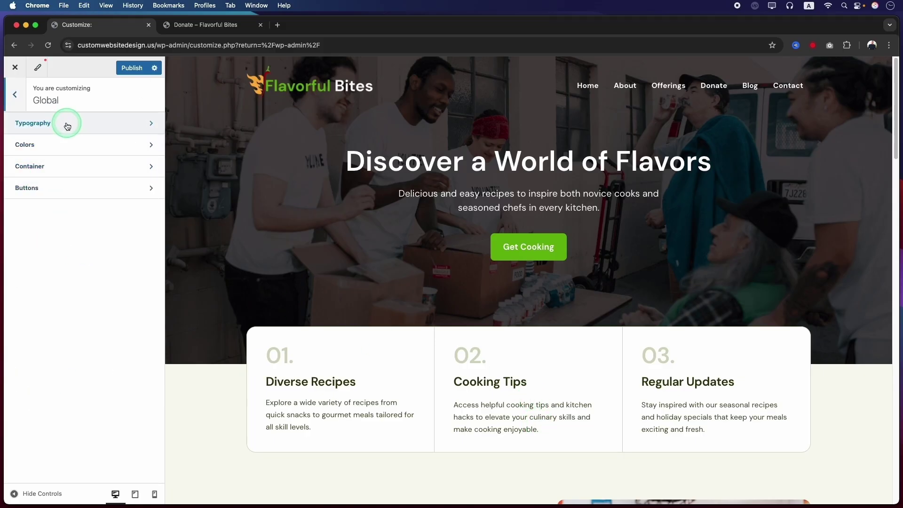
left_click(67, 124)
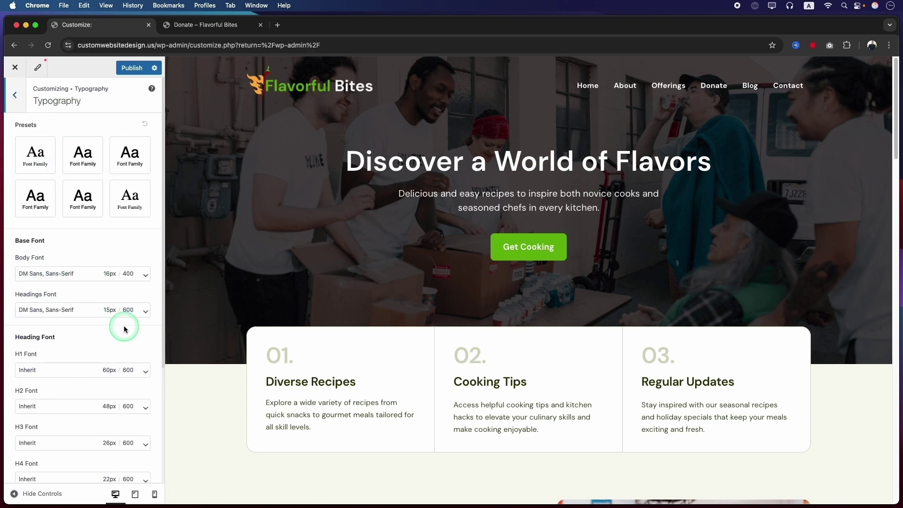
scroll(99, 390, "down", 5)
scroll(60, 172, "up", 5)
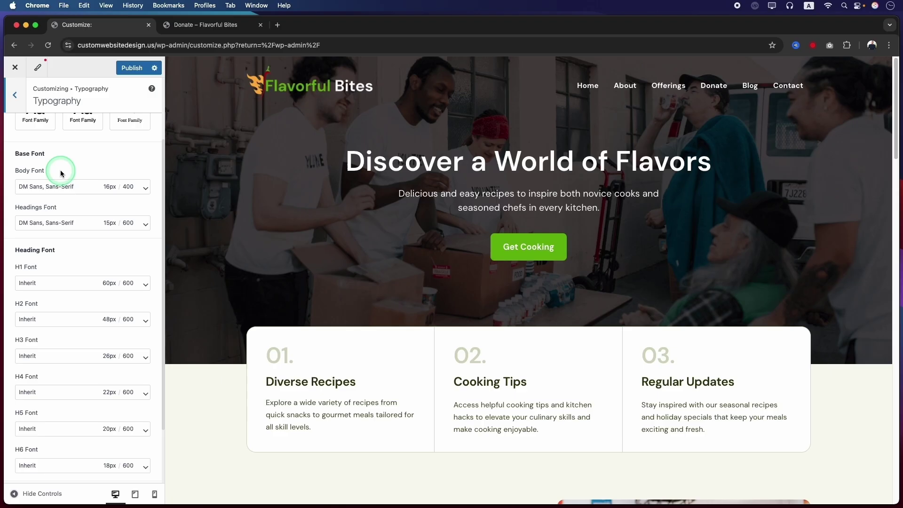
Try the Playfair Display, DM Serif Display and Montserrat font presets, and reset the typography to DM Sans.
left_click(35, 155)
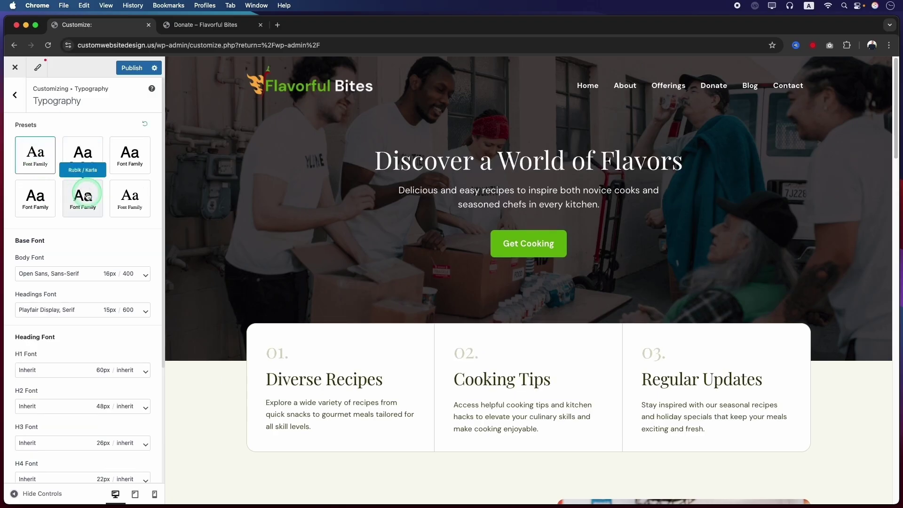
left_click(100, 157)
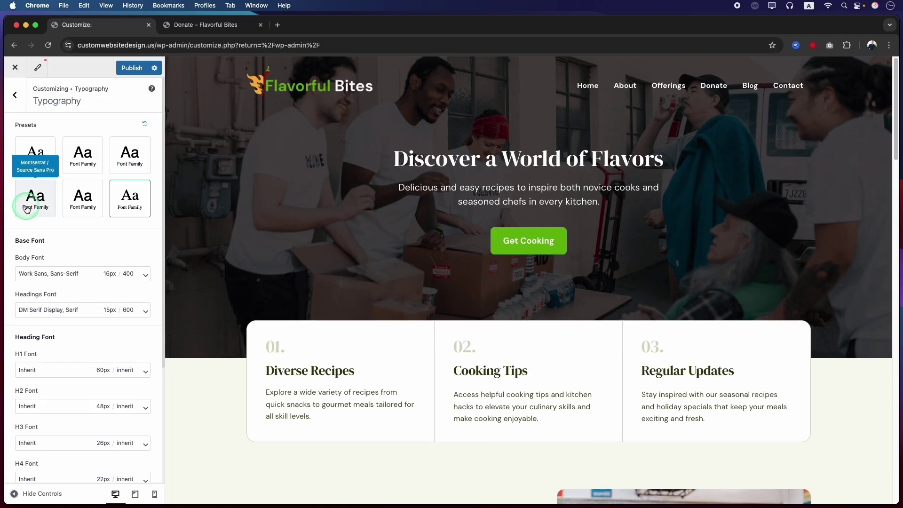
left_click(27, 209)
left_click(49, 282)
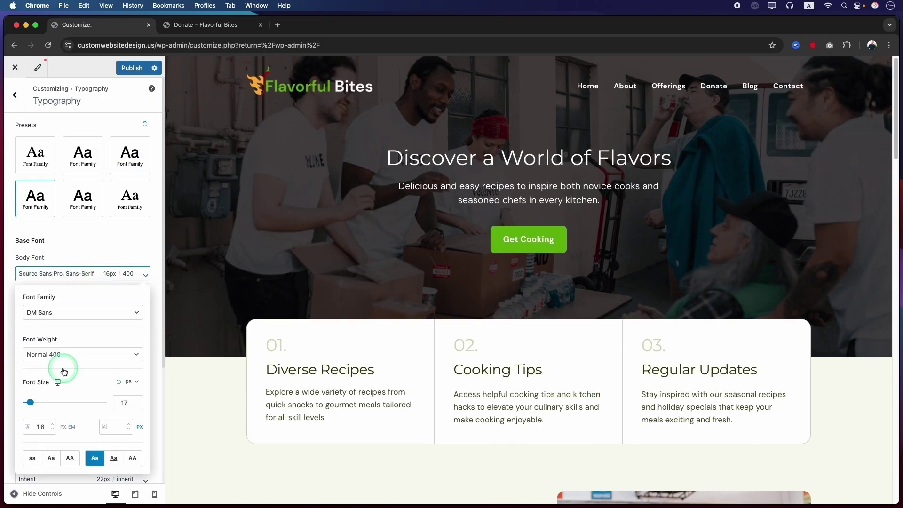
left_click(75, 245)
left_click(54, 309)
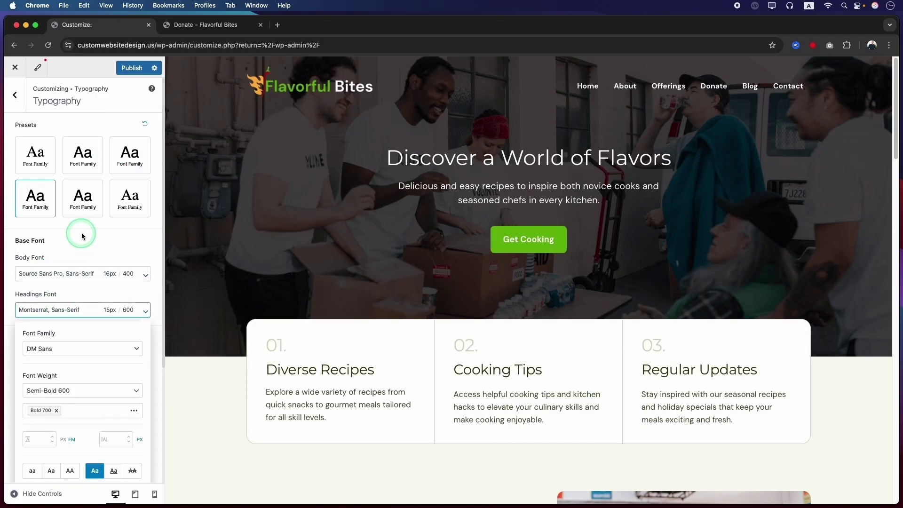
left_click(88, 244)
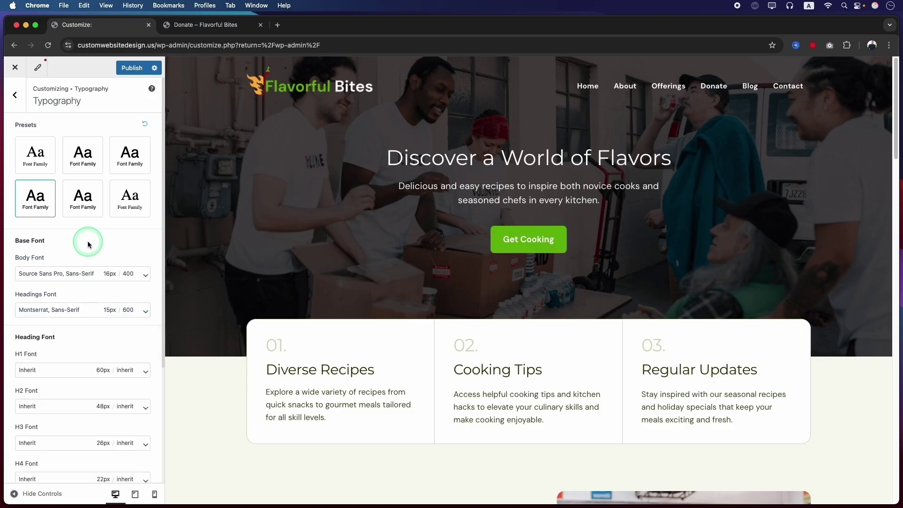
left_click(94, 406)
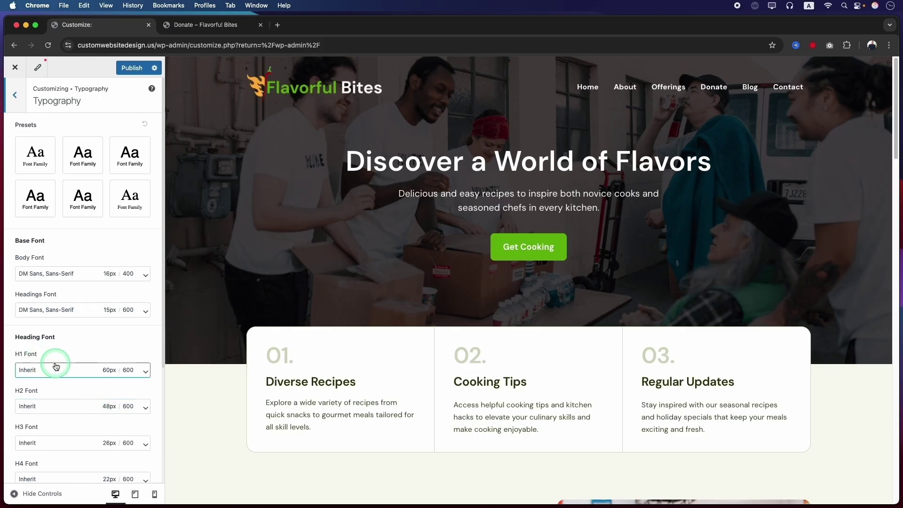
Open the style guide and set the site icon from the Flavorful Bites logo, cropped to its flame and chili emblem.
left_click(40, 67)
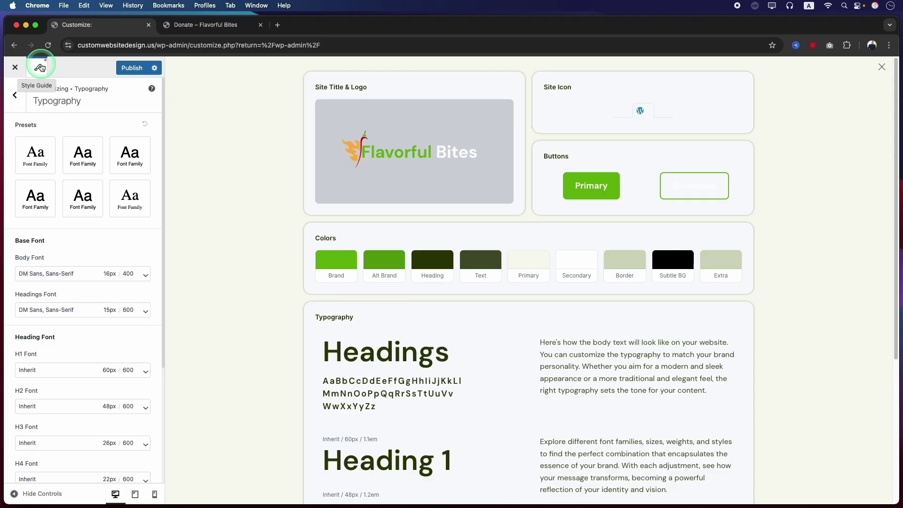
left_click(393, 131)
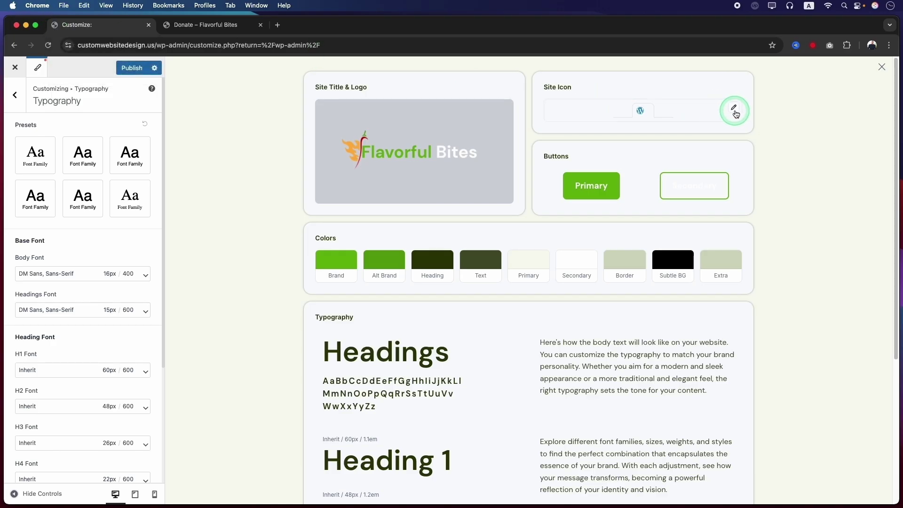
left_click(733, 110)
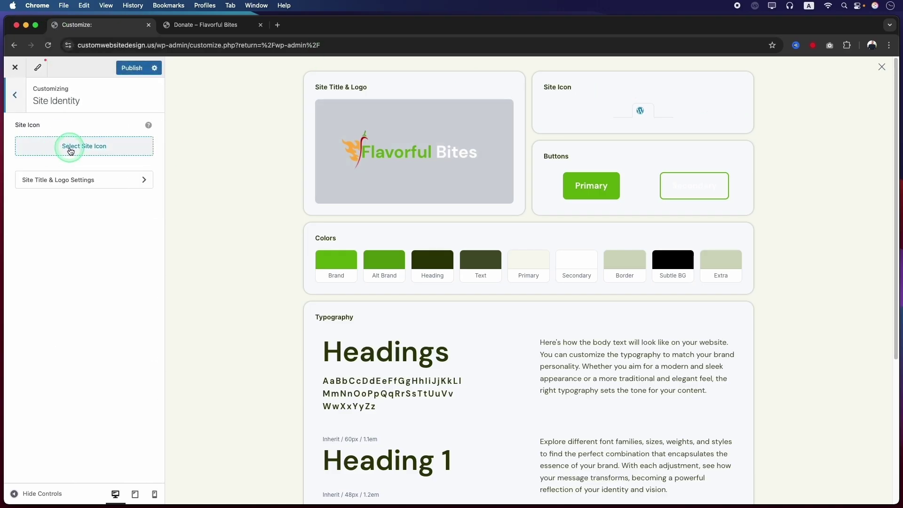
left_click(71, 147)
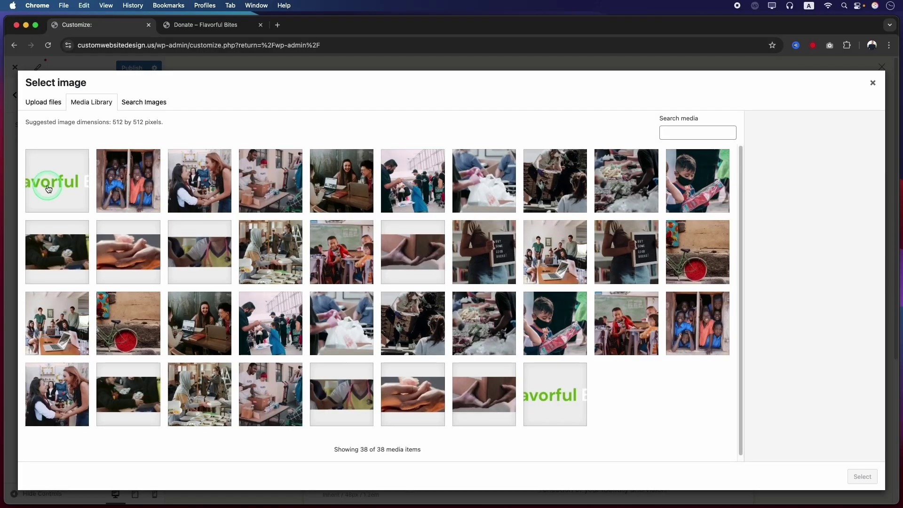
left_click(43, 197)
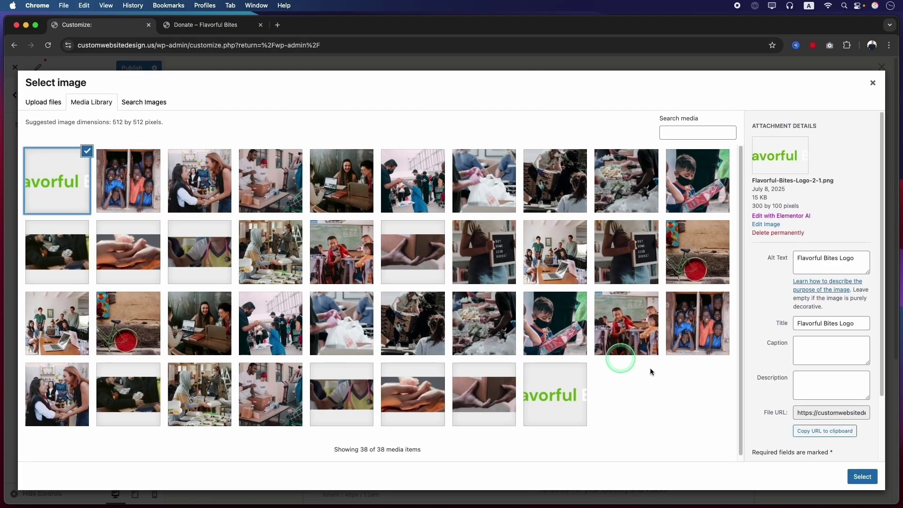
left_click(861, 476)
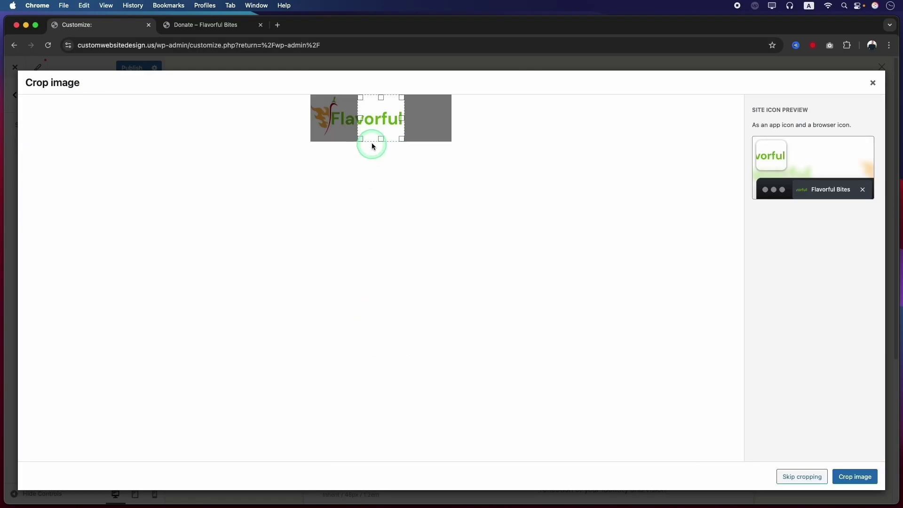
left_click_drag(371, 143, 292, 123)
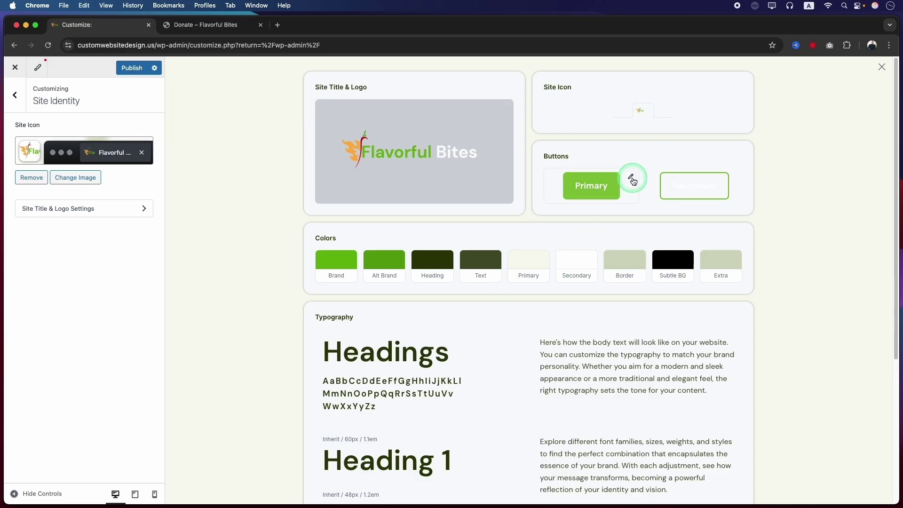
Apply the square filled preset to the primary button and set its top and bottom padding to 20 px.
left_click(632, 179)
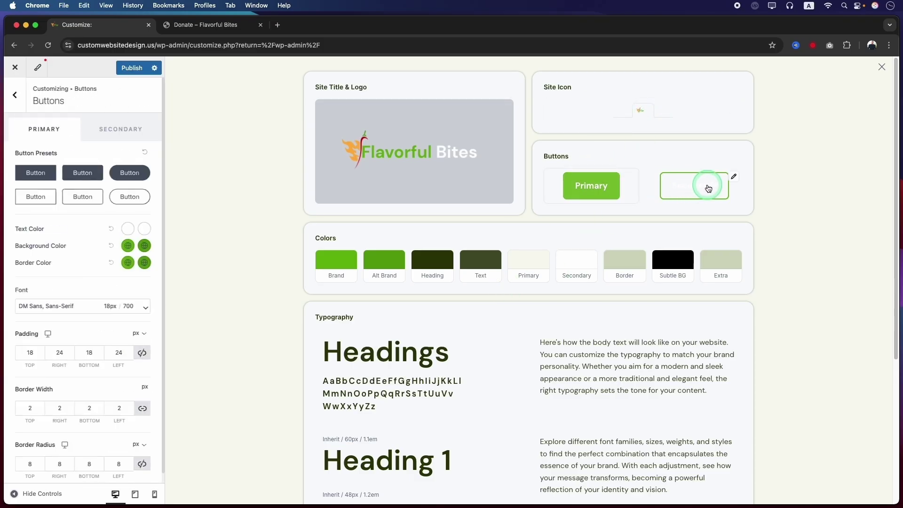
left_click(36, 176)
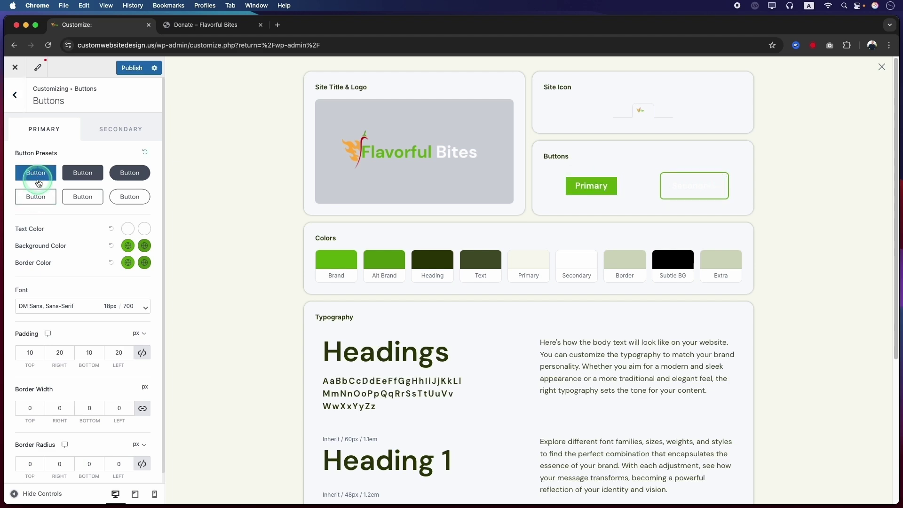
left_click(37, 352)
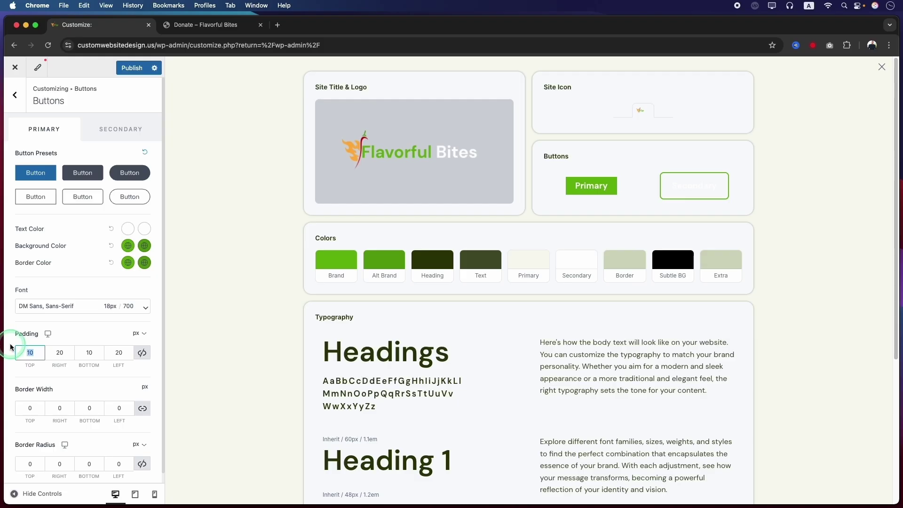
type("20")
type("15")
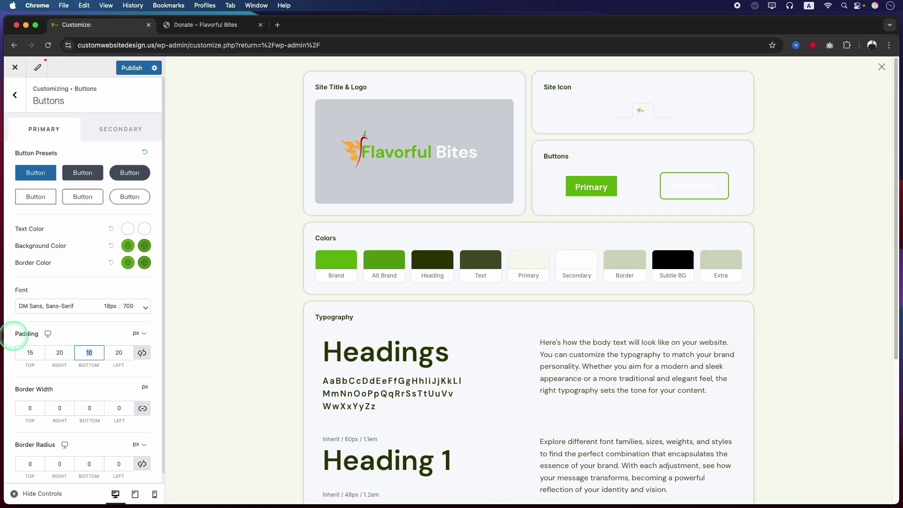
type("15")
key("super+a")
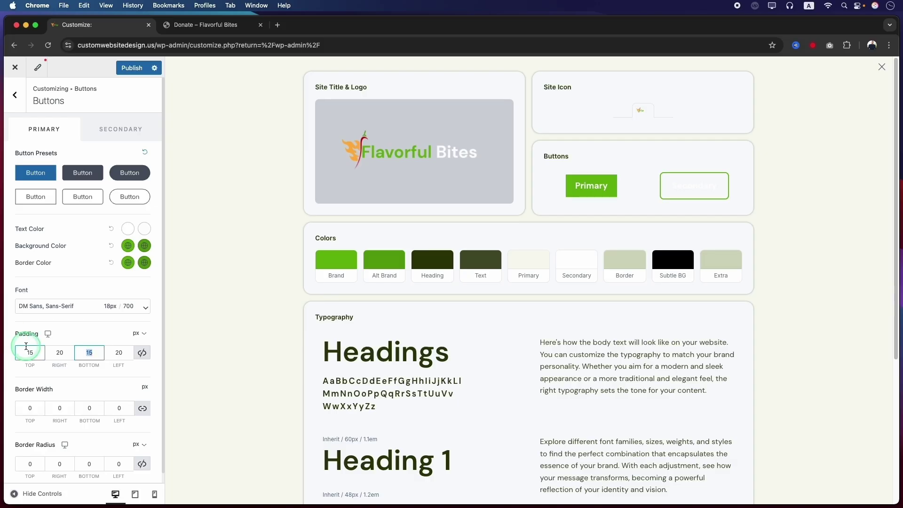
type("20")
left_click(24, 345)
key("super+a")
type("20")
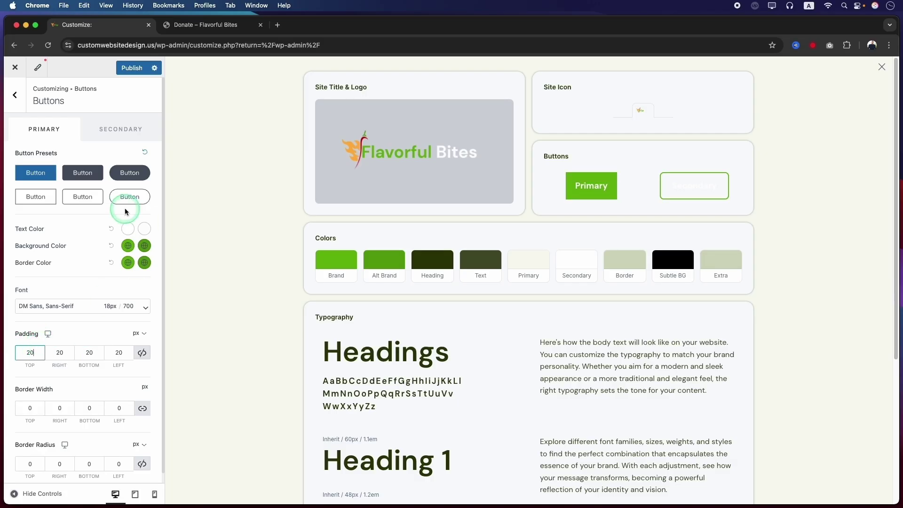
Apply the square outlined preset to the secondary button and set its top and bottom padding to 18 px.
left_click(121, 135)
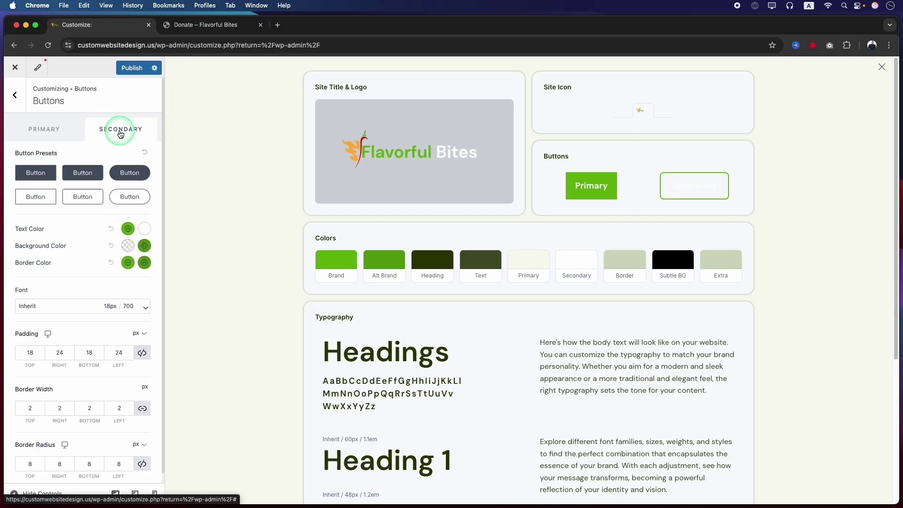
left_click(43, 178)
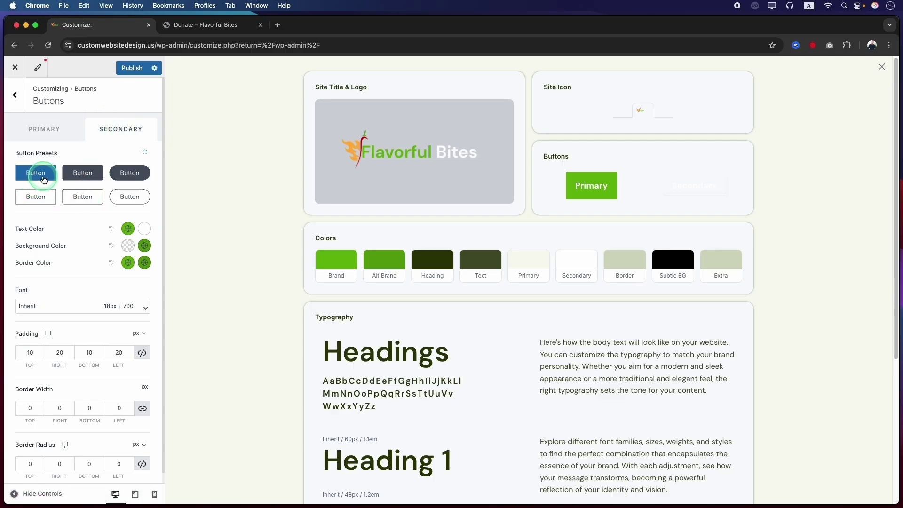
left_click(40, 196)
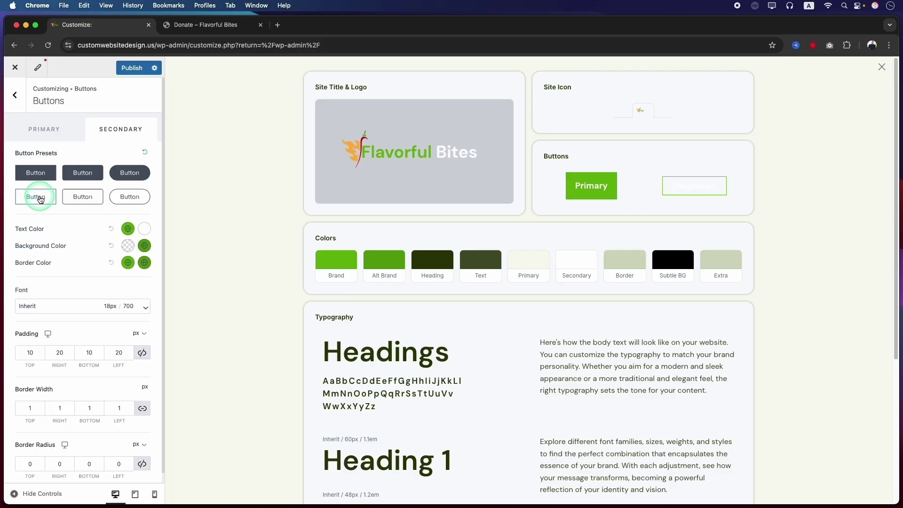
left_click(20, 329)
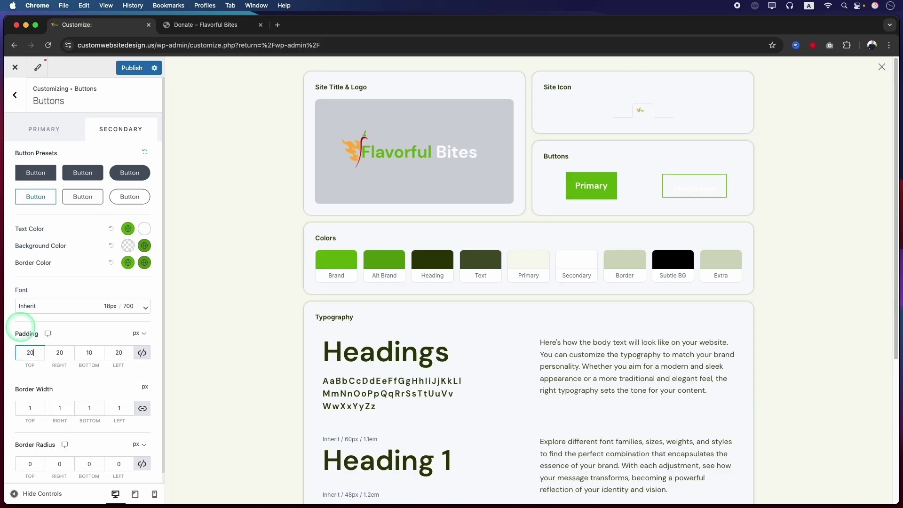
type("20")
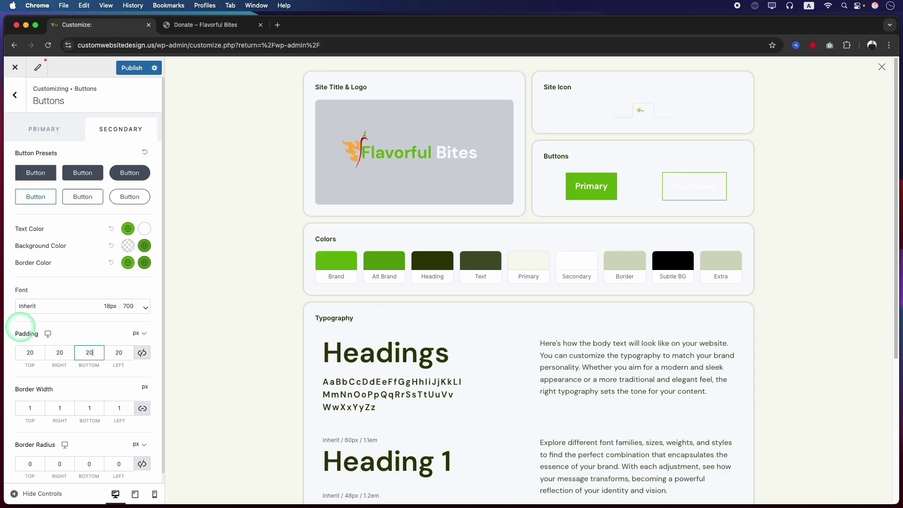
type("18")
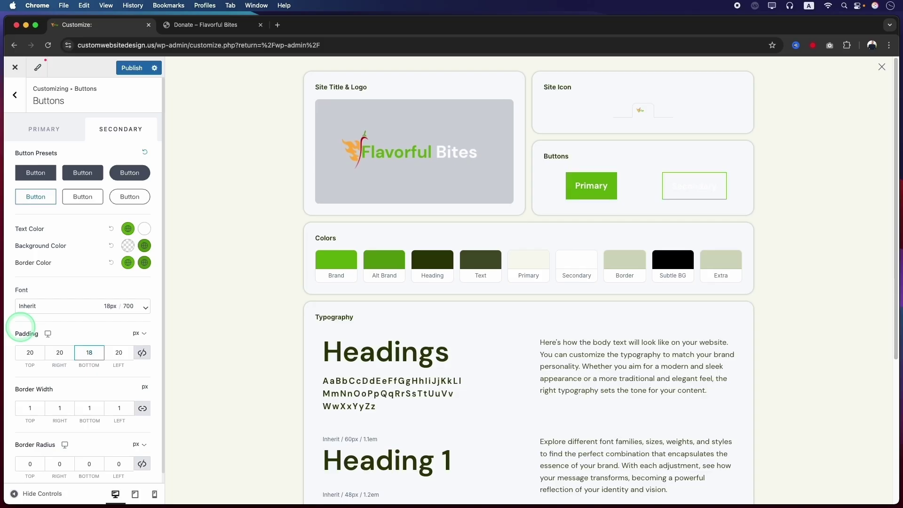
left_click(33, 353)
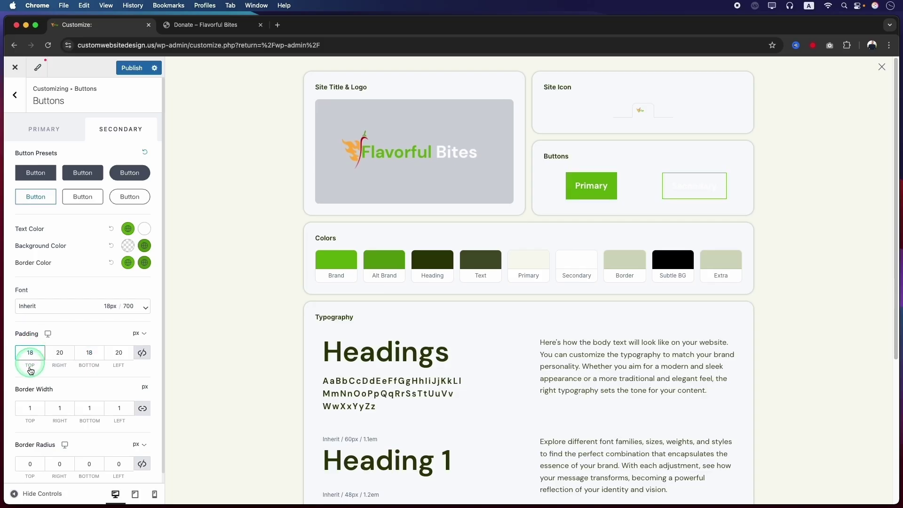
Set the secondary button's border width to 2 px and its top and bottom padding to 17 px.
left_click(34, 408)
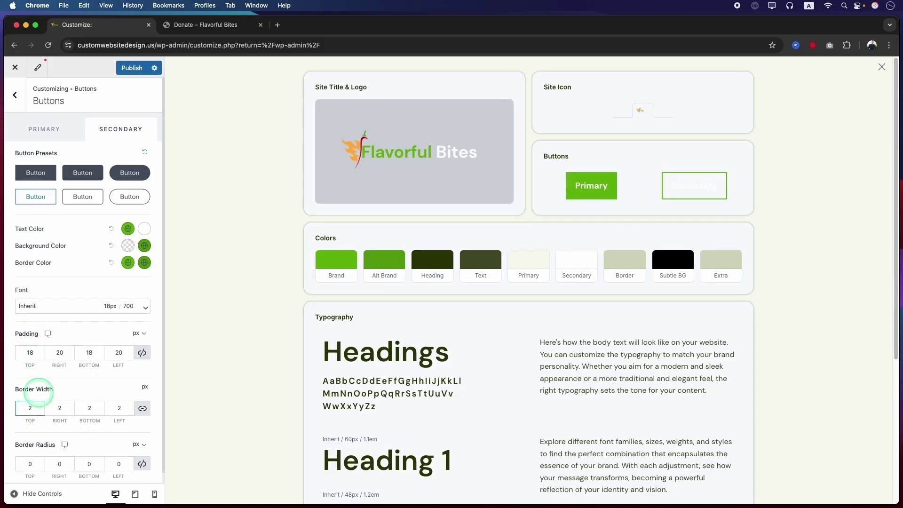
double_click(33, 351)
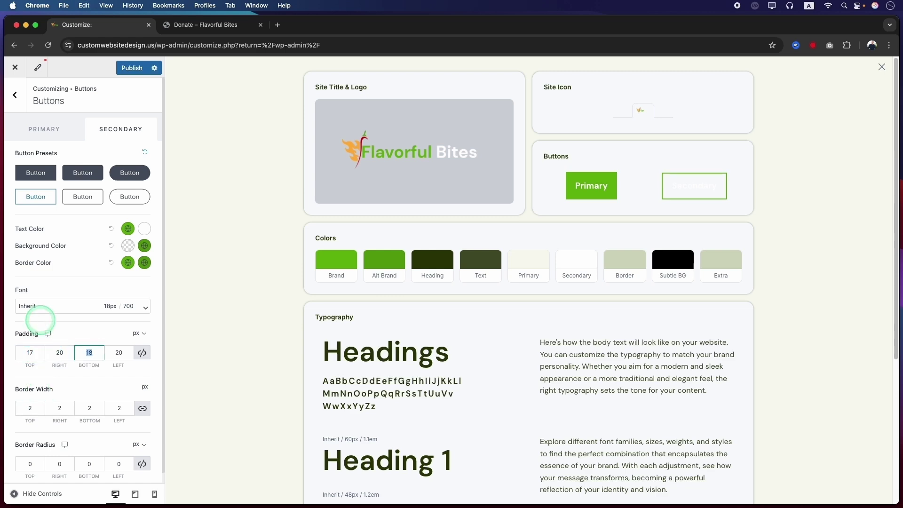
type("1")
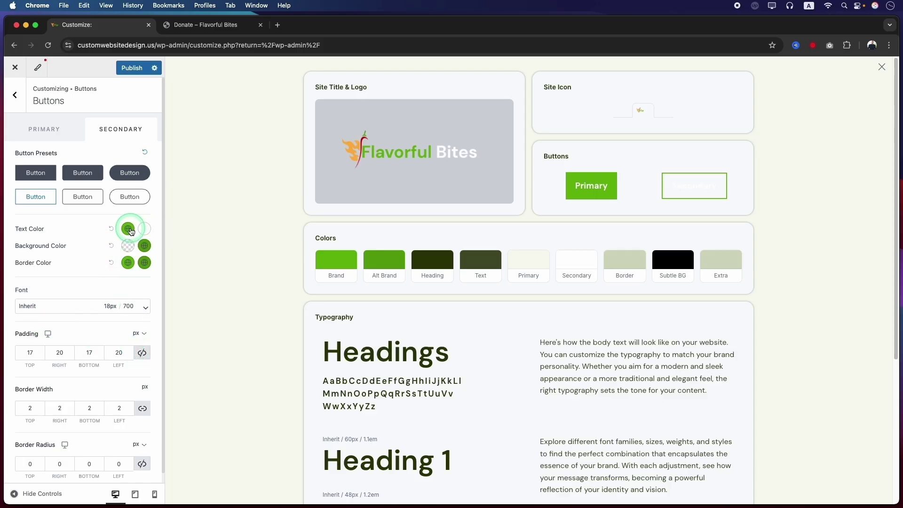
Set the secondary button's text color to the Brand green and its hover text color to the Alt Brand green #5B9F0C.
left_click(144, 229)
left_click(29, 250)
left_click(53, 232)
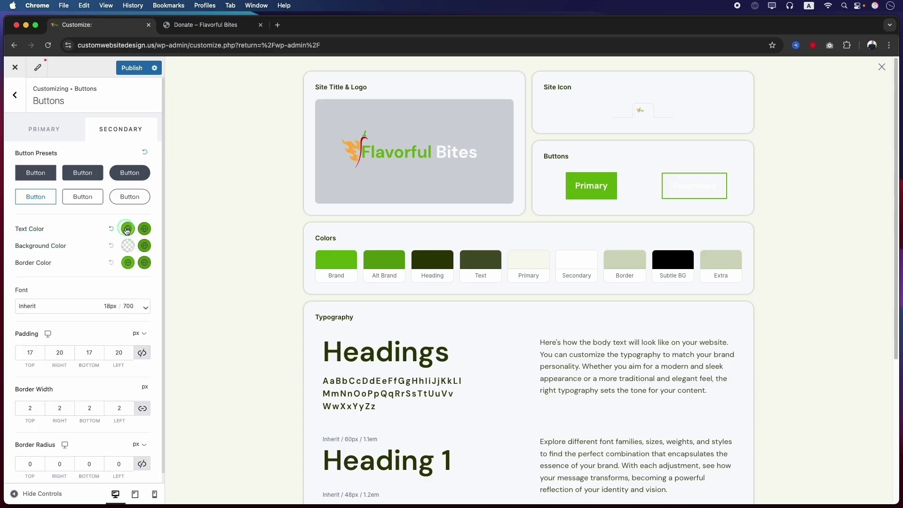
left_click(127, 229)
left_click(41, 250)
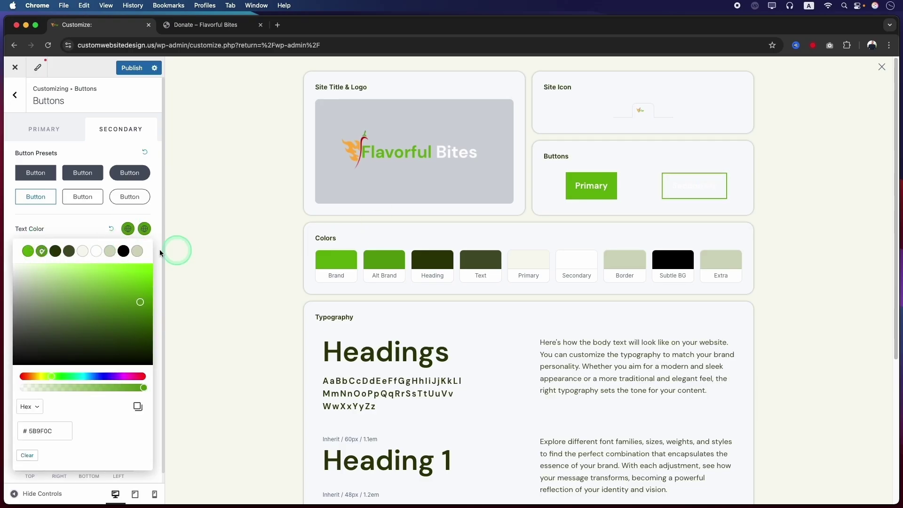
left_click(28, 251)
left_click(53, 234)
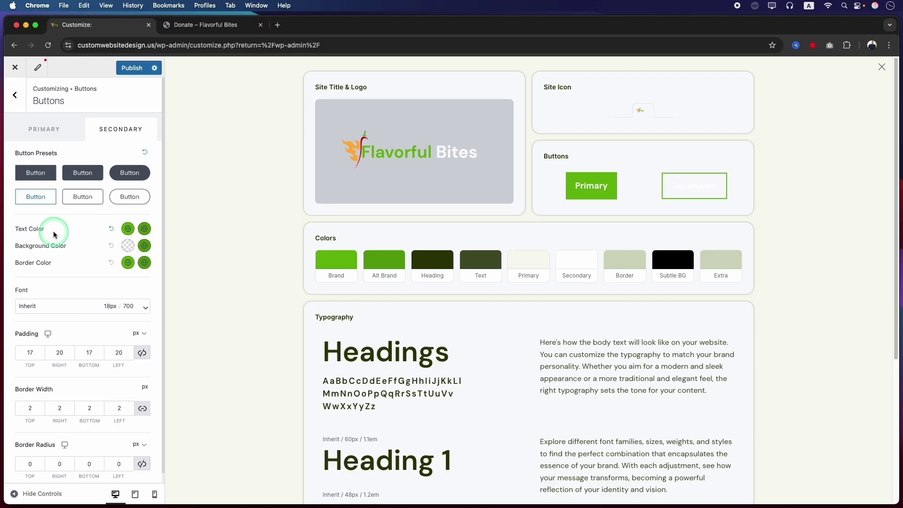
left_click(145, 229)
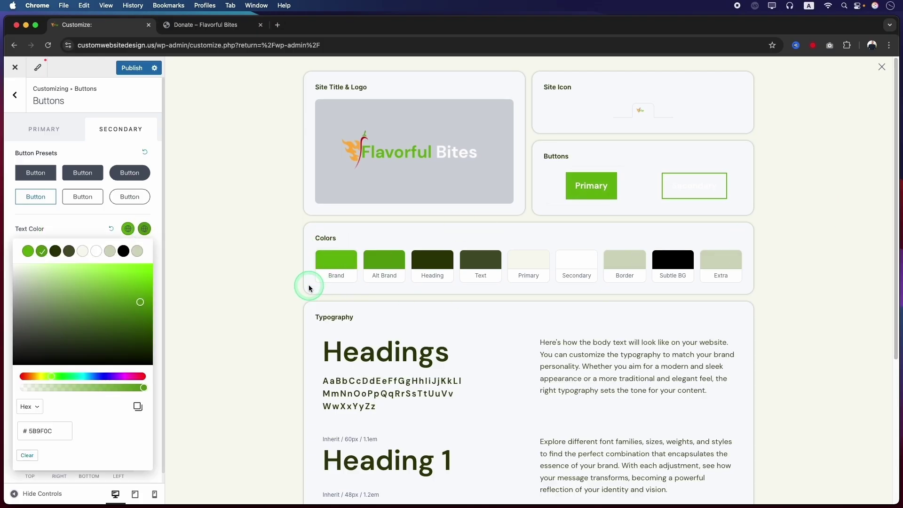
Look over the style guide's heading and body typography, and return to the main customizer options.
scroll(485, 207, "down", 5)
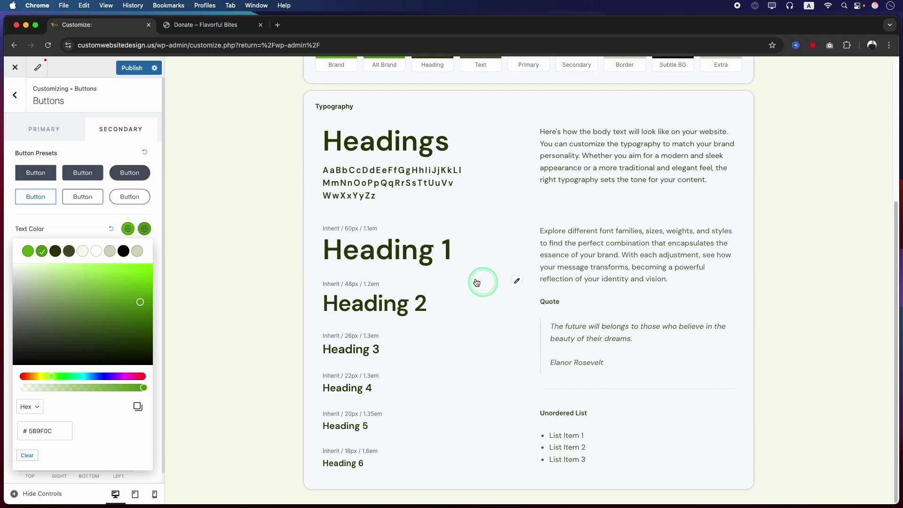
scroll(430, 306, "up", 5)
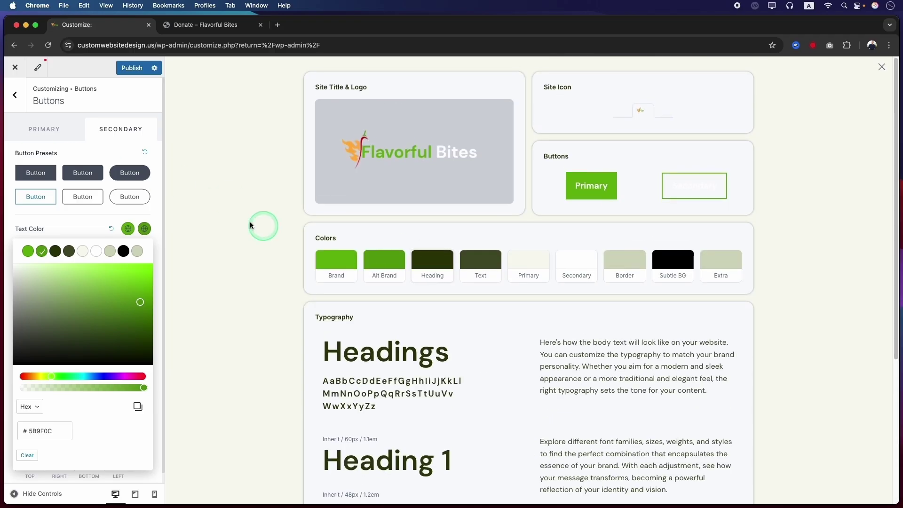
left_click(14, 97)
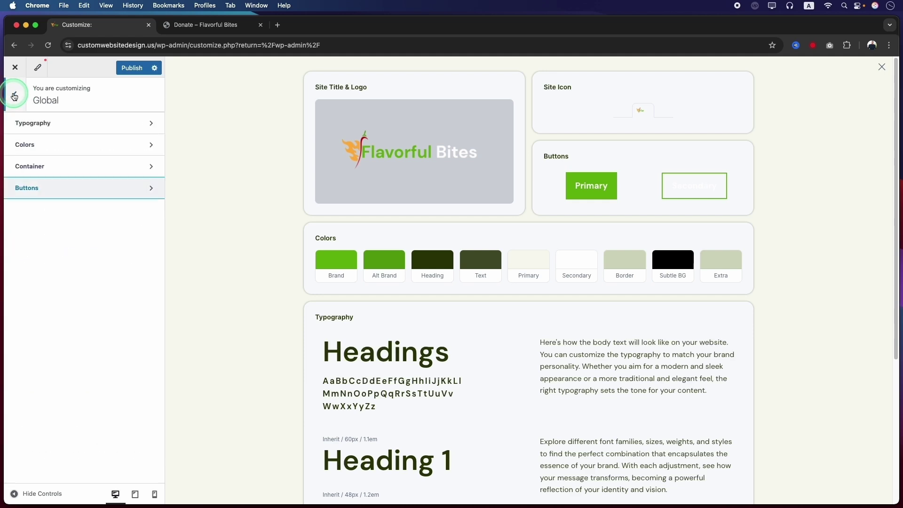
left_click(15, 97)
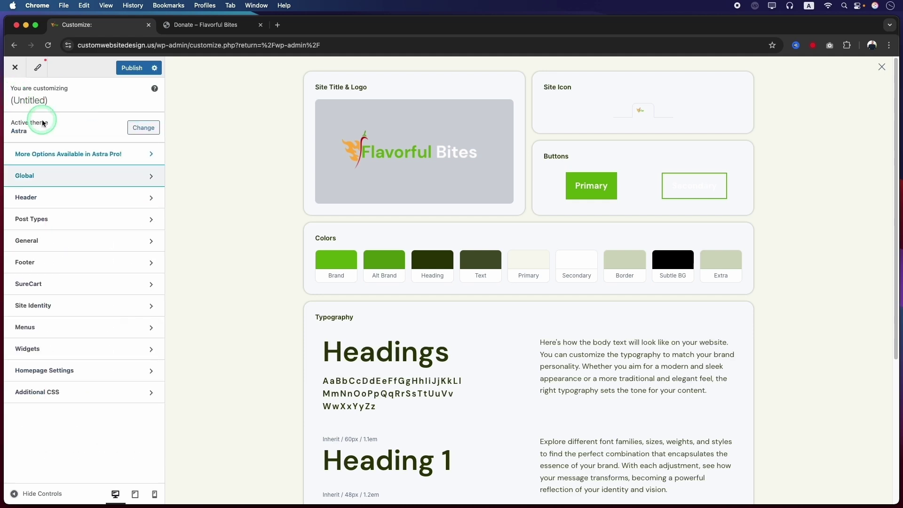
Open the header builder and add a Search element beside the Primary Menu in the main header row.
left_click(45, 197)
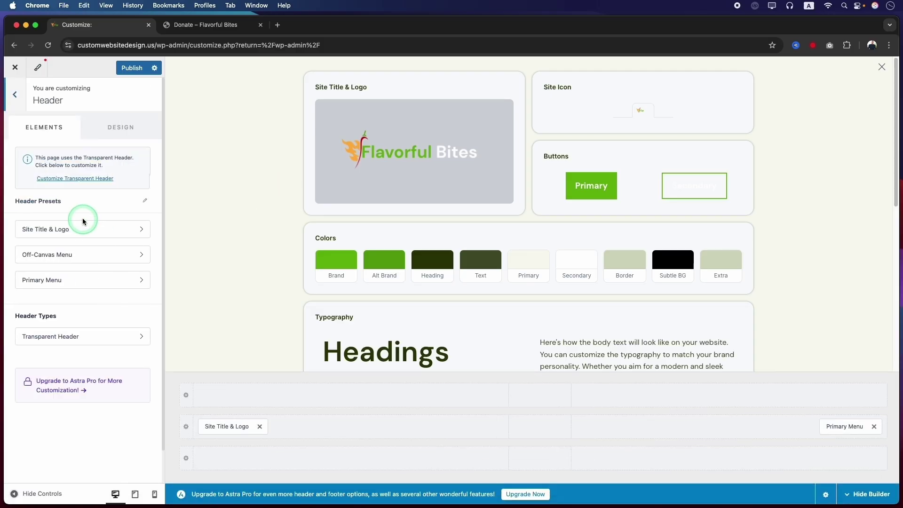
left_click(348, 427)
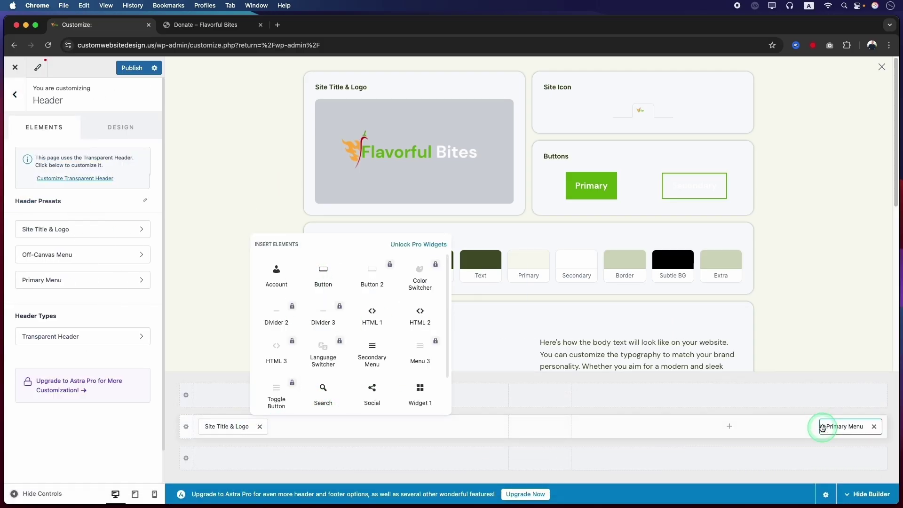
left_click(729, 426)
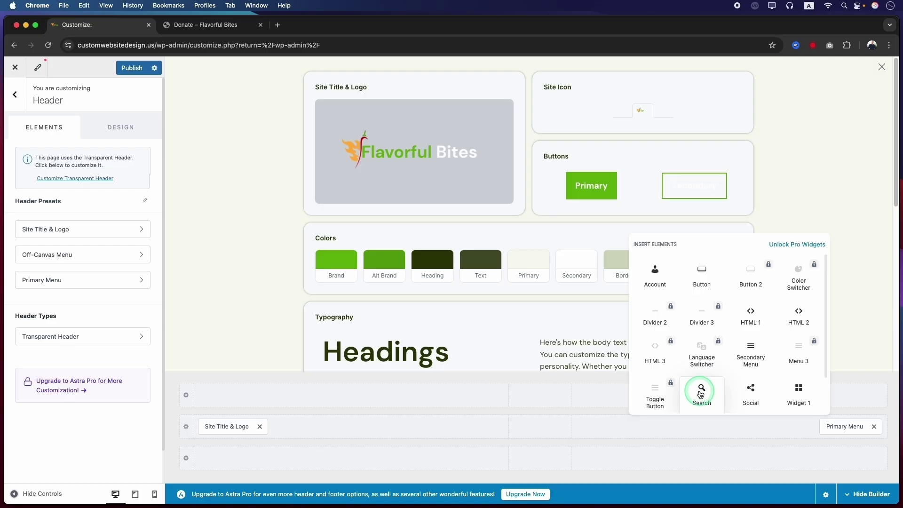
left_click(701, 391)
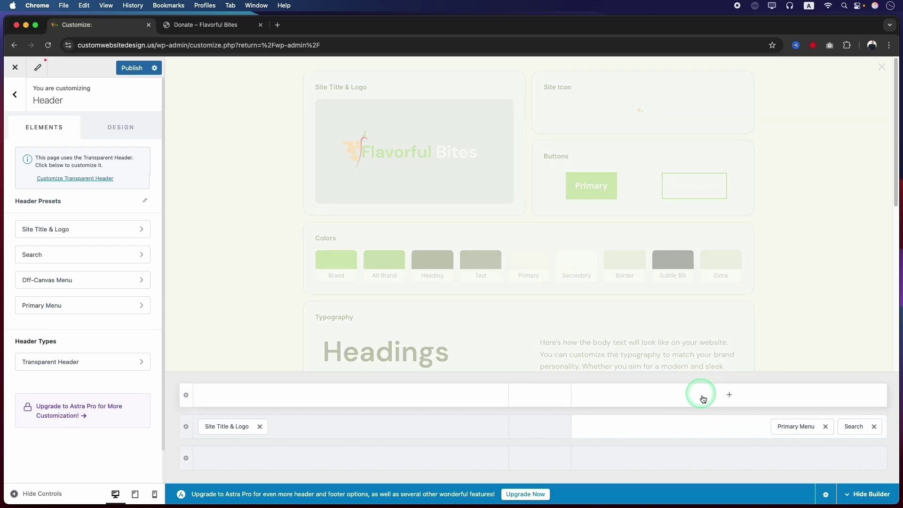
Set the header Search element's icon size to 24 px and enable live search within Posts only, excluding Pages.
left_click(853, 432)
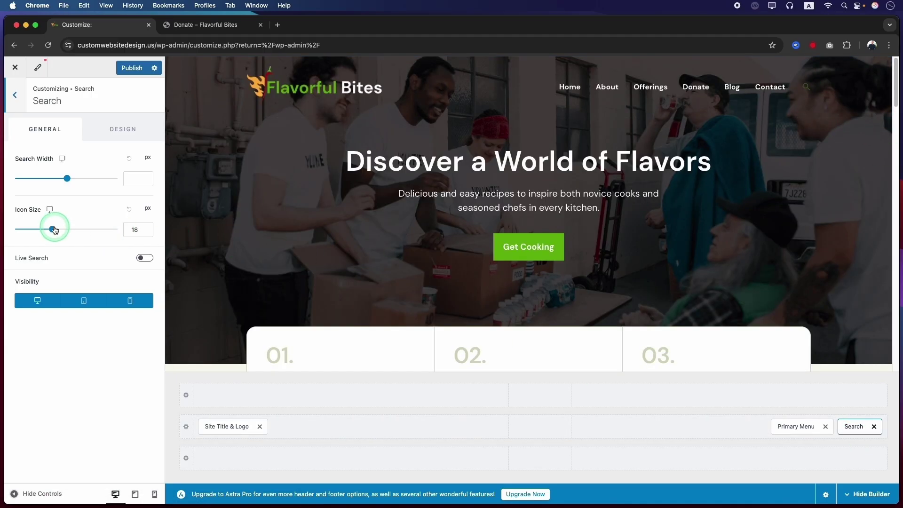
left_click_drag(54, 230, 65, 231)
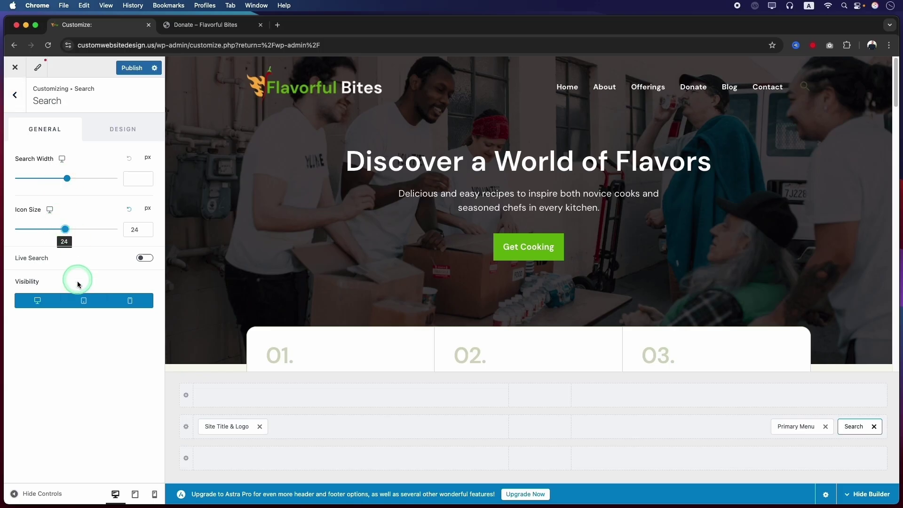
left_click(145, 258)
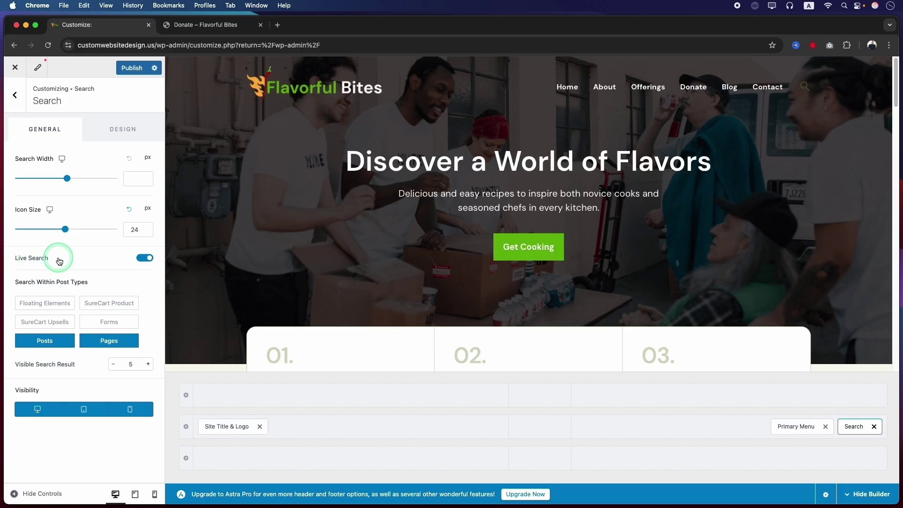
left_click(116, 330)
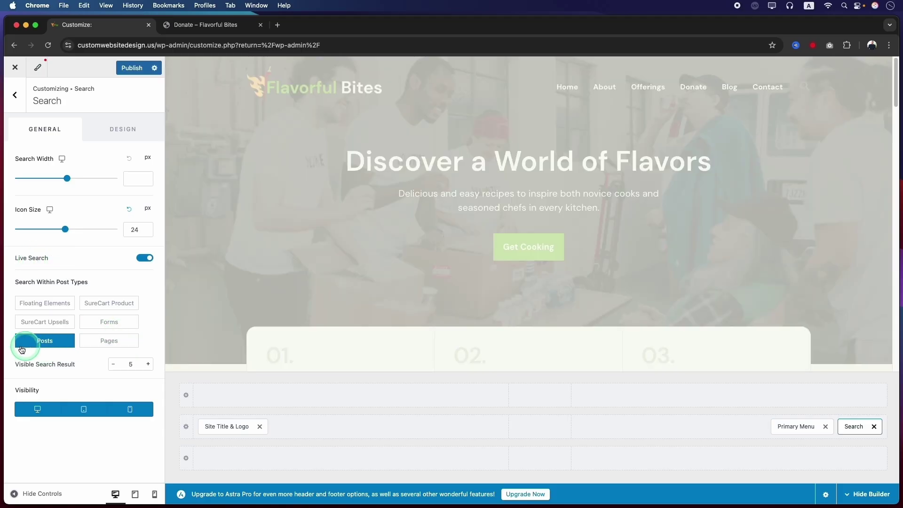
Set the header search icon's color to the Alt Brand green #5B9F0C.
left_click(110, 141)
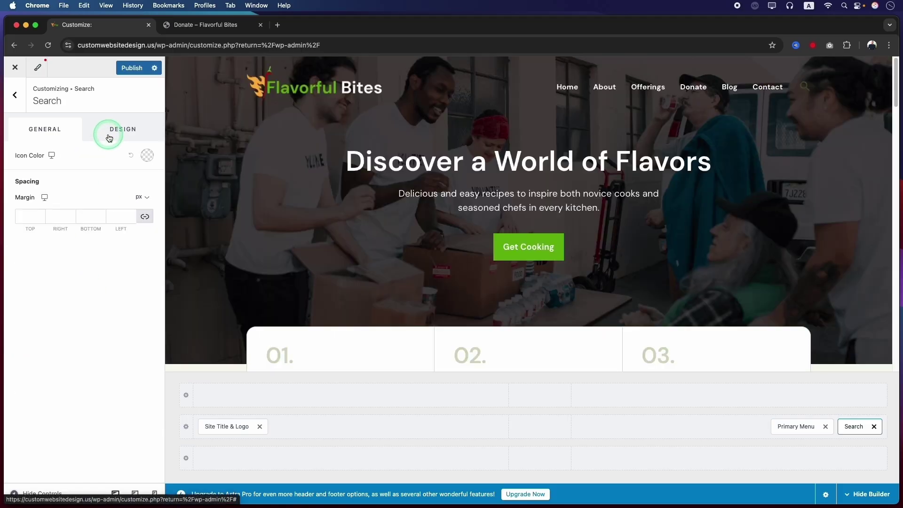
left_click(147, 155)
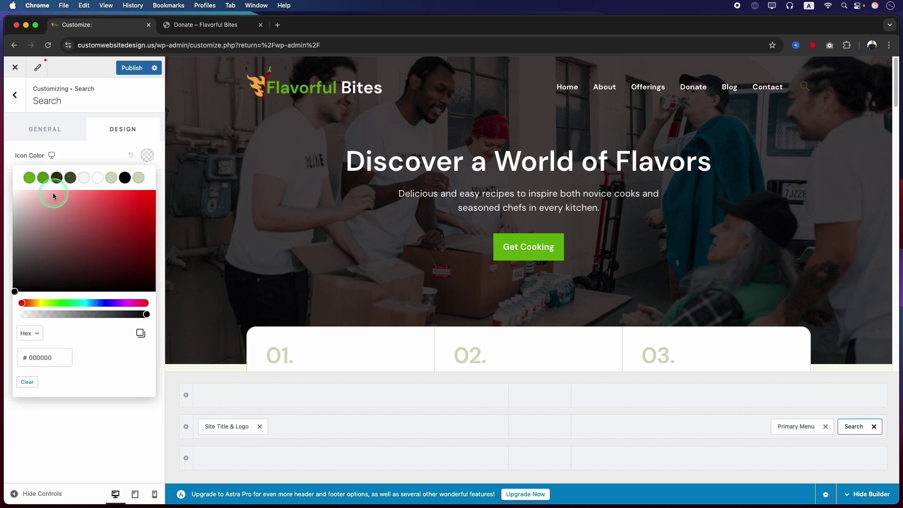
left_click(43, 179)
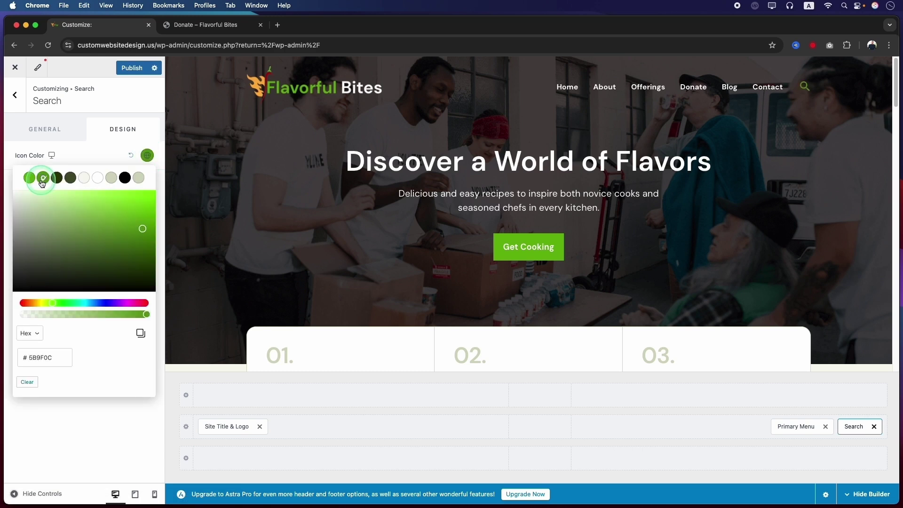
left_click(96, 150)
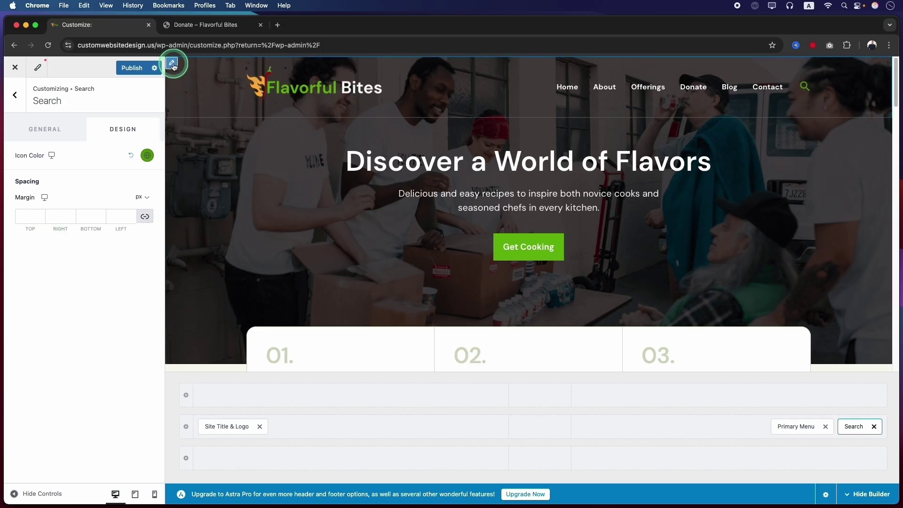
Open the Primary Header's design settings and publish the customizer changes.
left_click(173, 62)
left_click(137, 129)
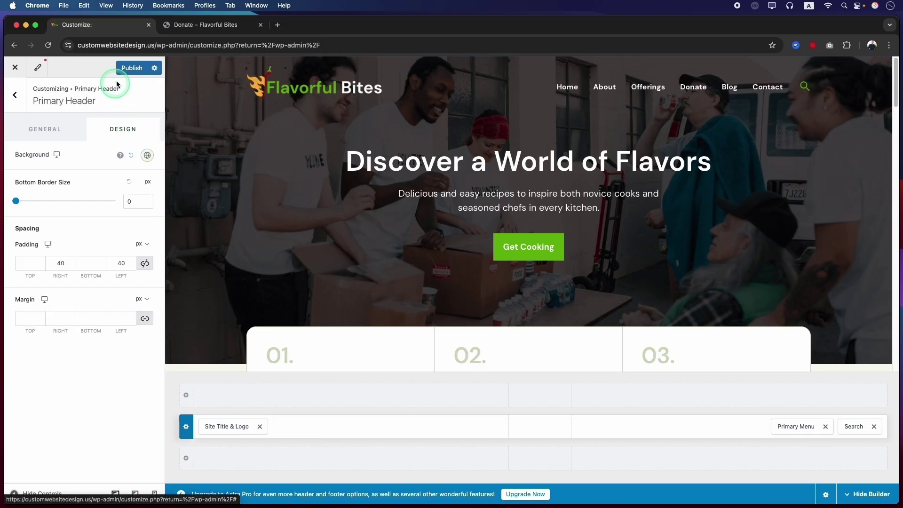
left_click(133, 68)
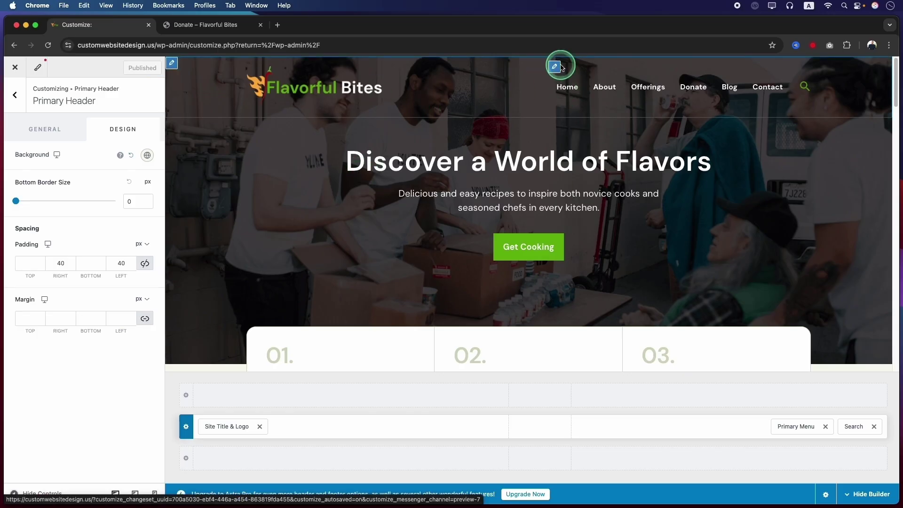
Open the Primary Menu's location settings and review the available menus, keeping Main Menu for the Primary Menu location.
left_click(555, 69)
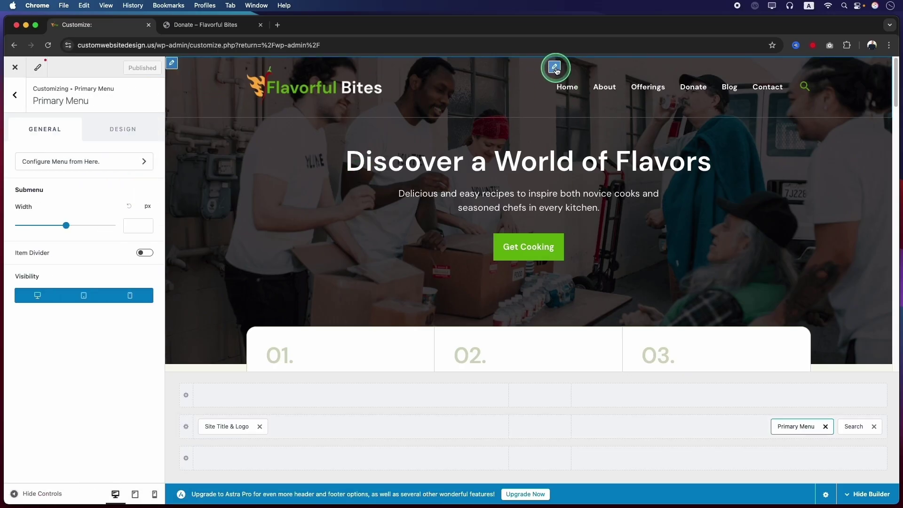
left_click(55, 168)
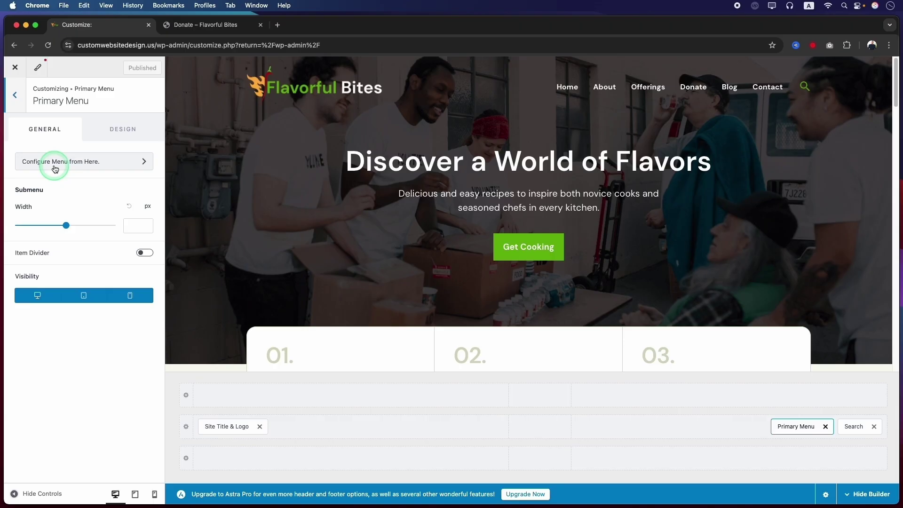
left_click(70, 216)
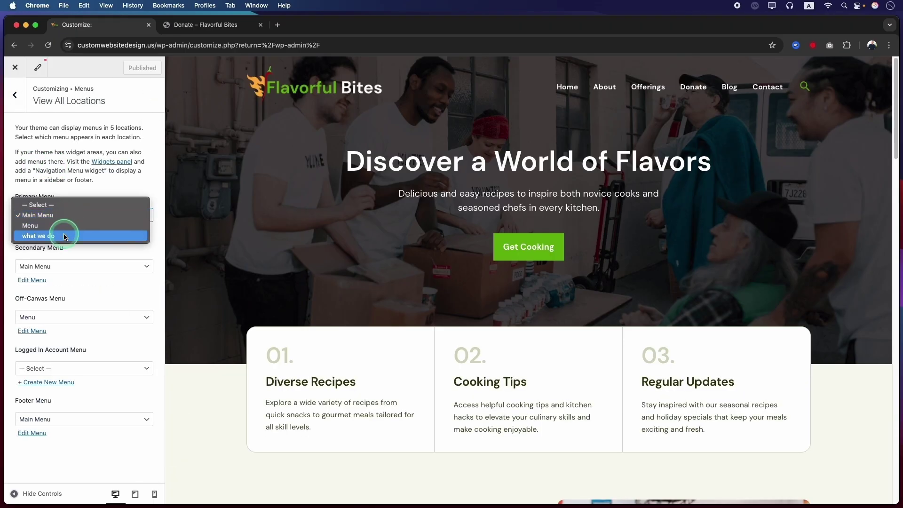
left_click(65, 216)
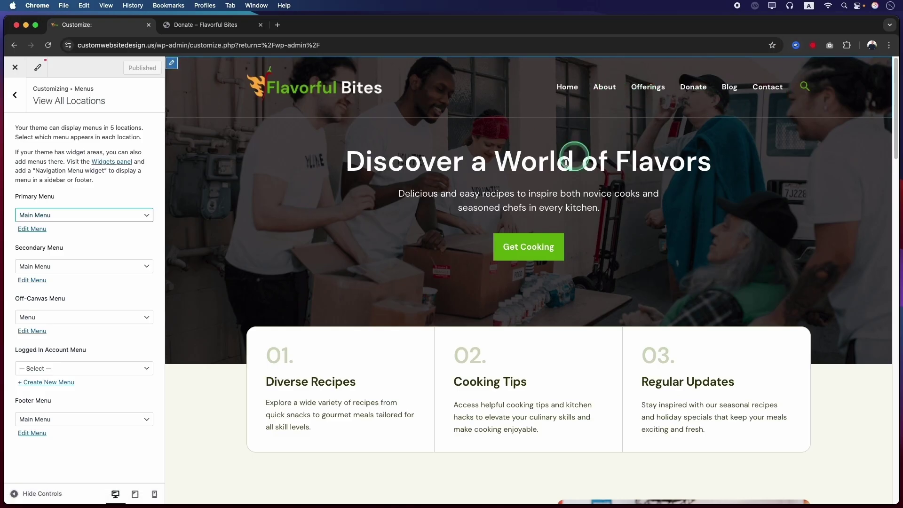
Load the customwebsitedesign.us home page and open it for editing with Elementor.
left_click(161, 45)
left_click_drag(160, 44, 496, 56)
key("BackSpace")
key("Return")
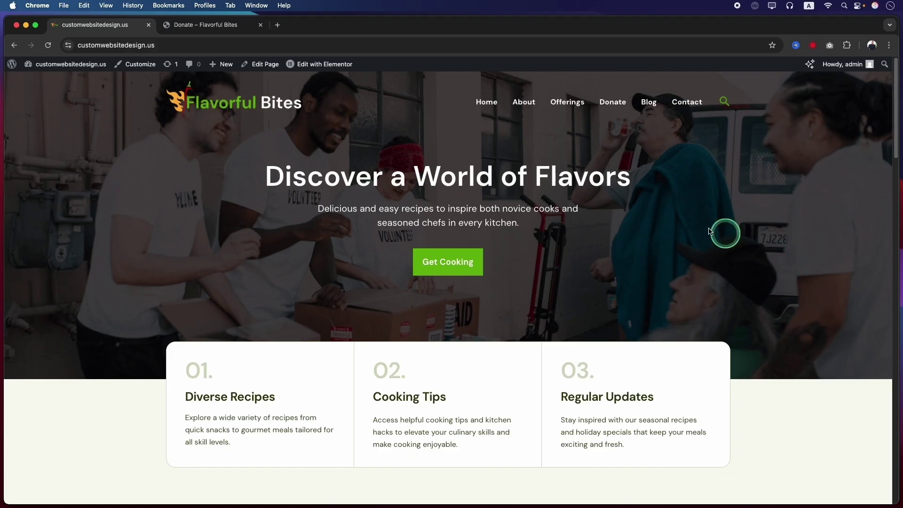
mouse_move(323, 70)
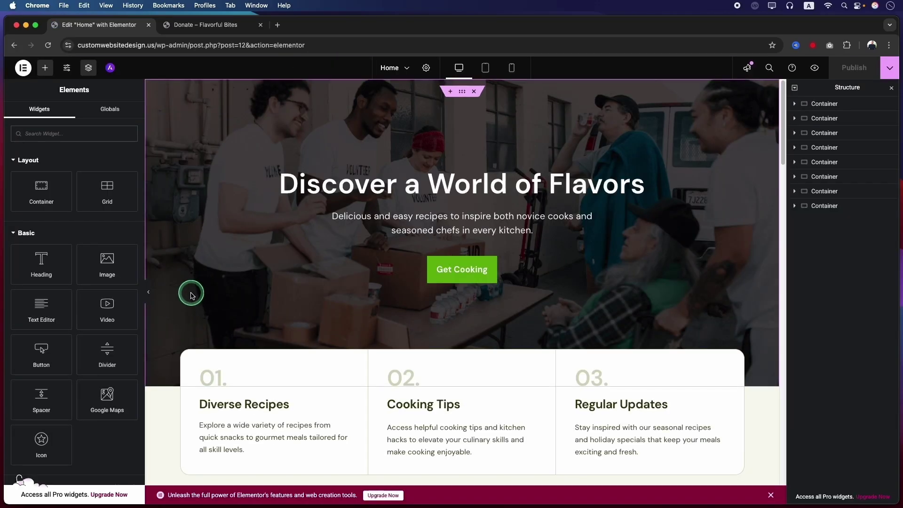
Open the media library for the hero container's background image and check the pixel dimensions of hero-bg.jpg.
left_click(191, 295)
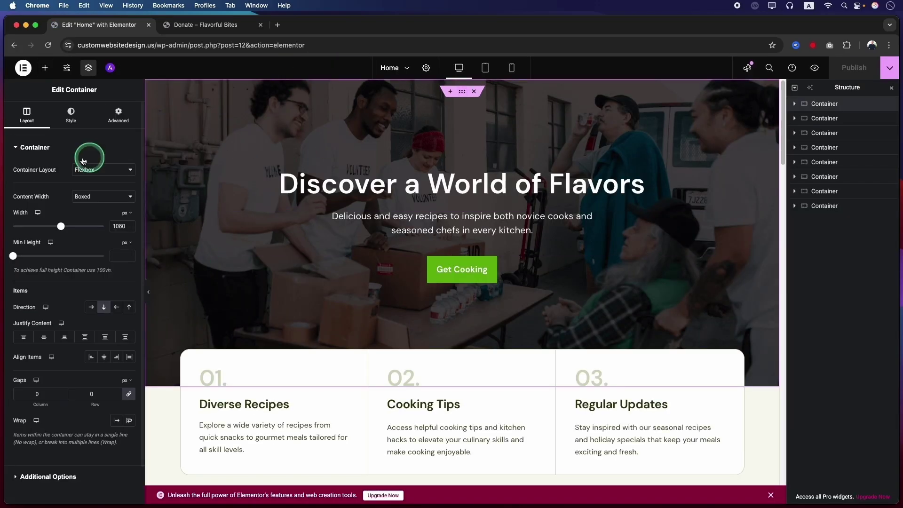
left_click(70, 116)
left_click(61, 253)
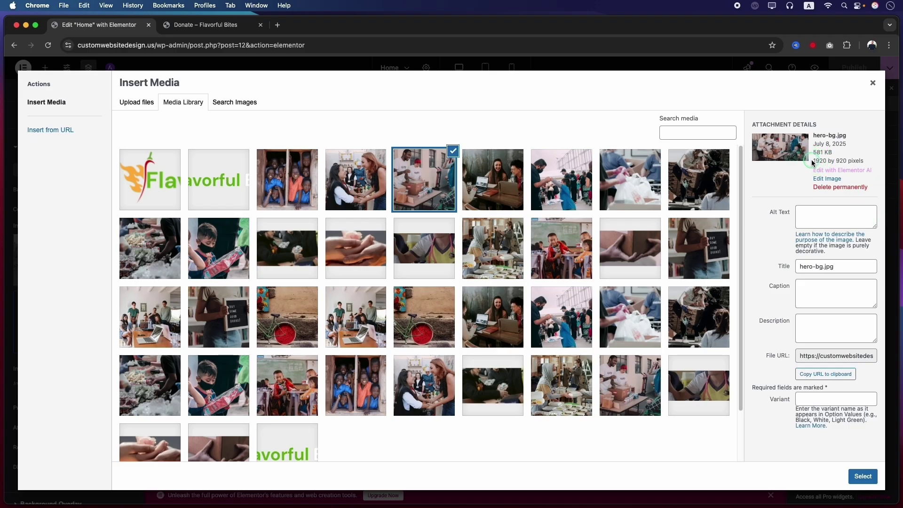
left_click_drag(811, 161, 875, 164)
left_click(849, 161)
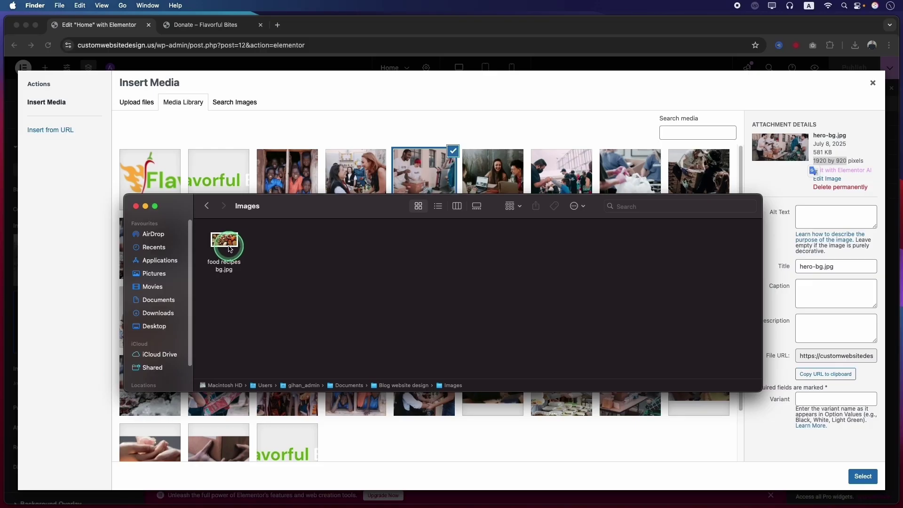
Check the dimensions and file size of food recipes bg.jpg in Finder's file information.
left_click(230, 249)
right_click(230, 244)
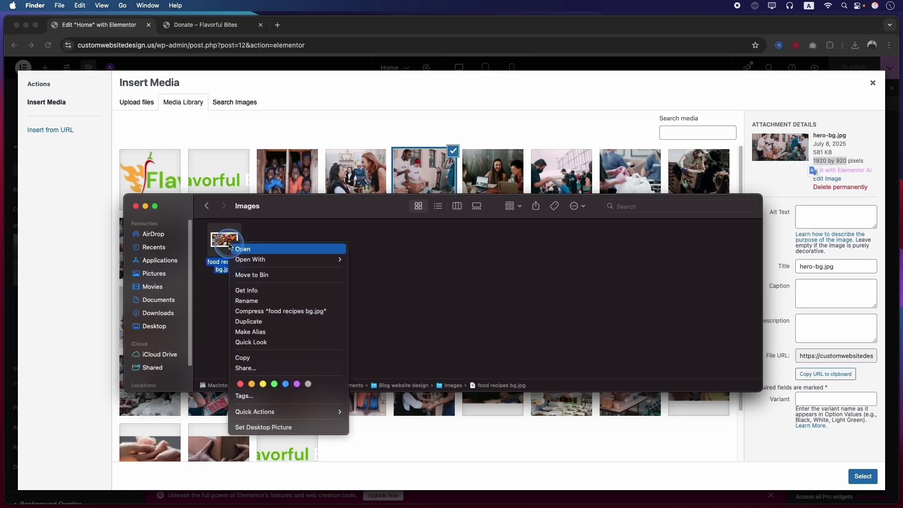
left_click(256, 291)
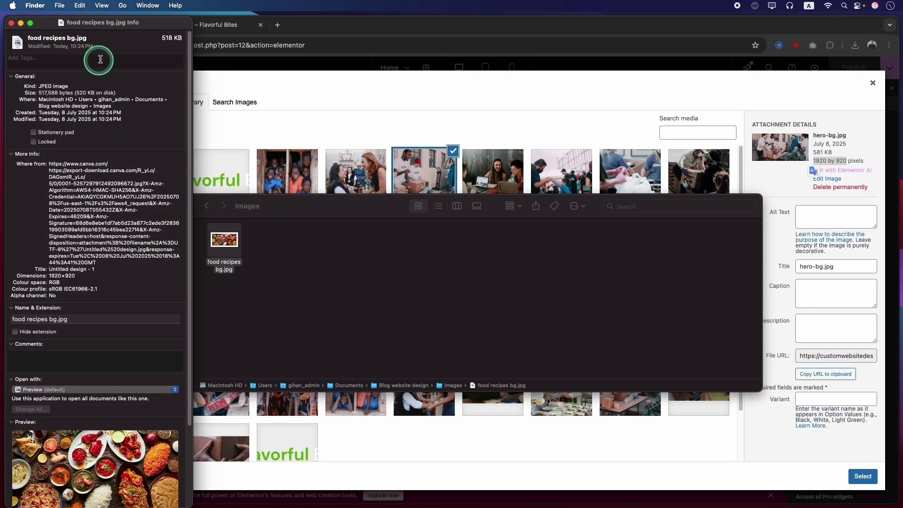
left_click(11, 23)
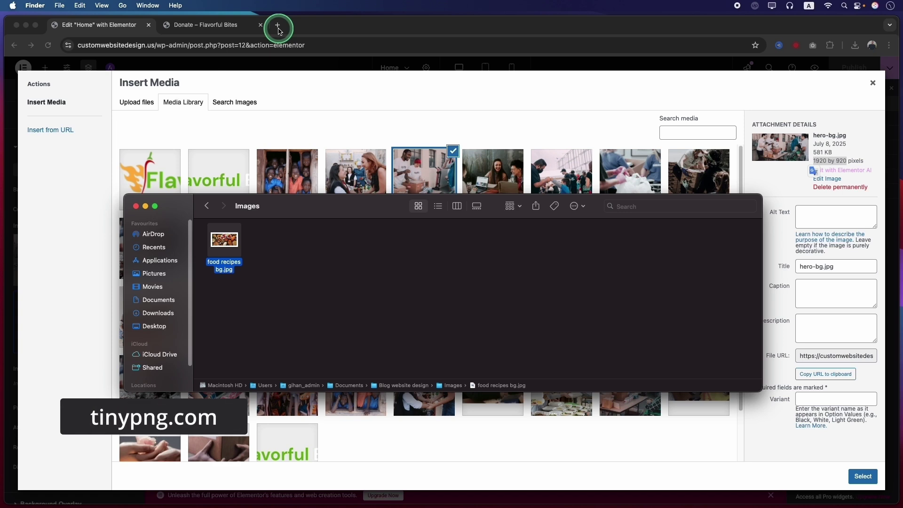
Compress food recipes bg.jpg on tinypng.com and download the optimized JPEG.
left_click(278, 26)
type("tinypng.com")
key("Return")
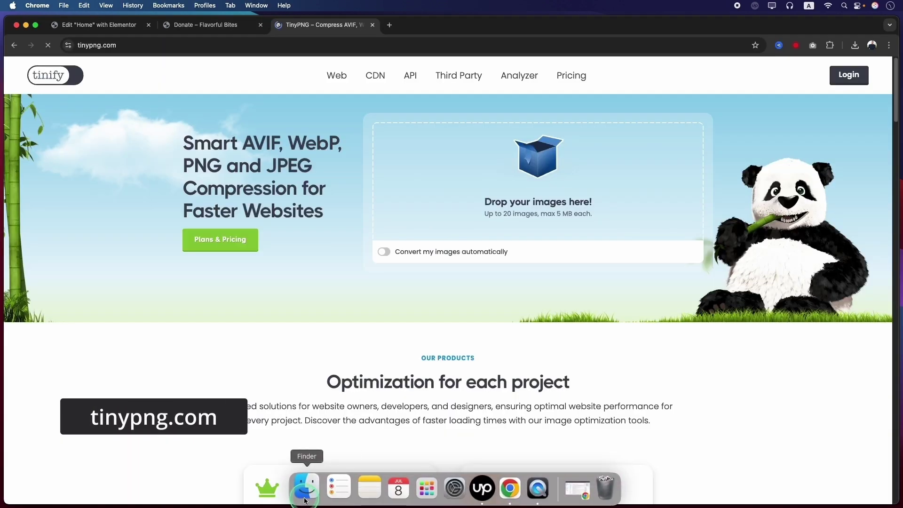
left_click(302, 486)
left_click(227, 265)
left_click_drag(227, 265, 483, 131)
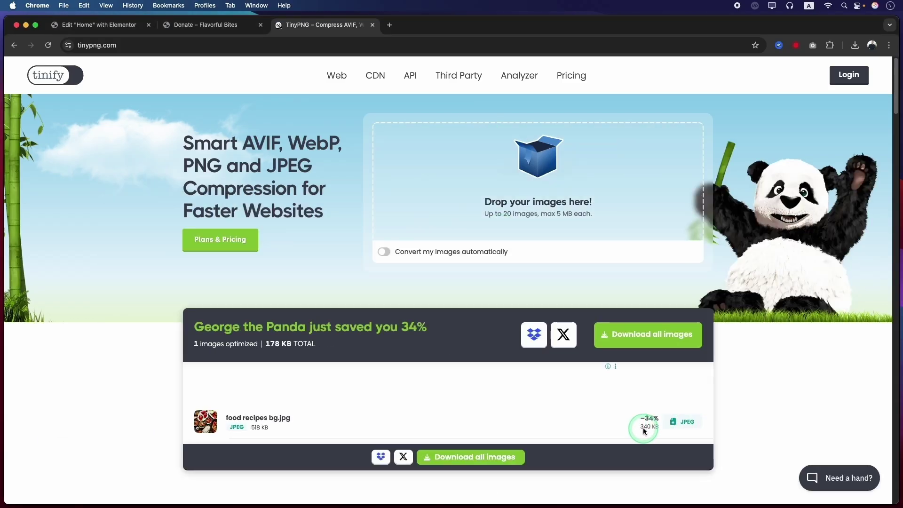
left_click(693, 425)
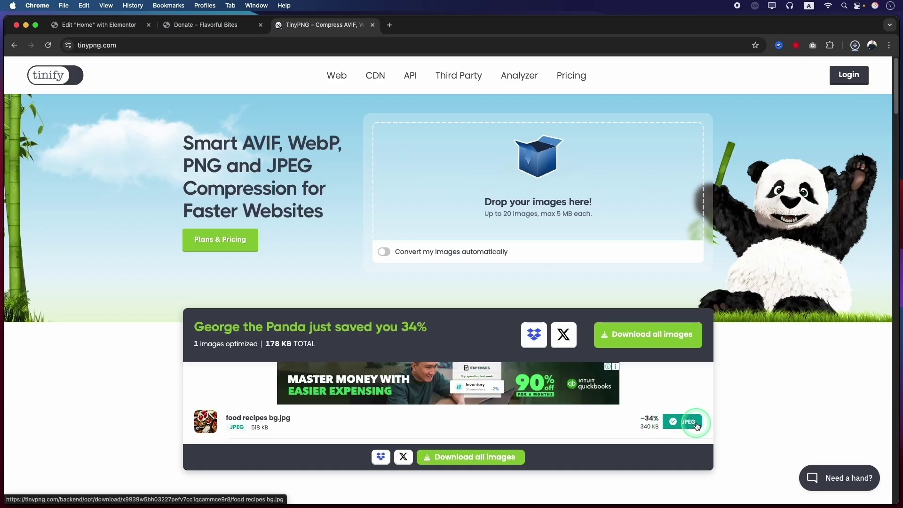
Upload the compressed food recipes image, give it the alt text "food recipes bg" and use it as the hero background.
left_click(87, 31)
left_click(871, 45)
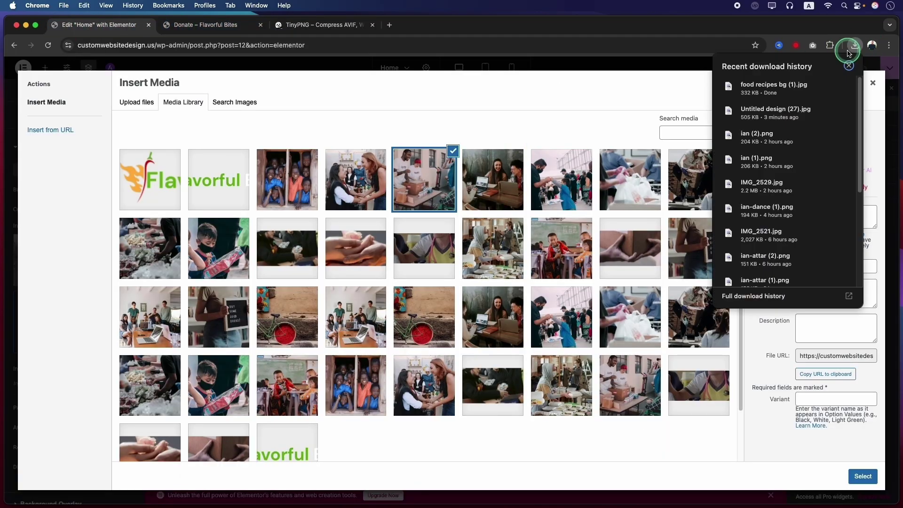
left_click_drag(756, 84, 412, 216)
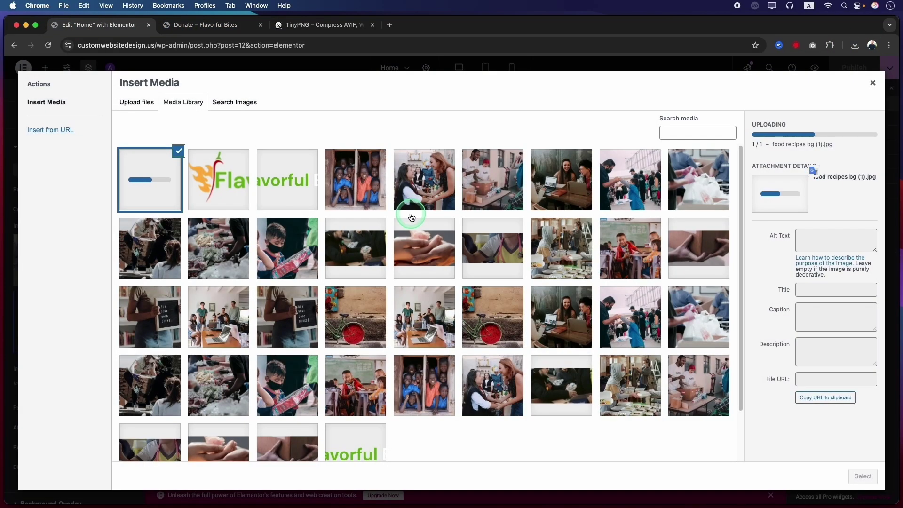
left_click(831, 212)
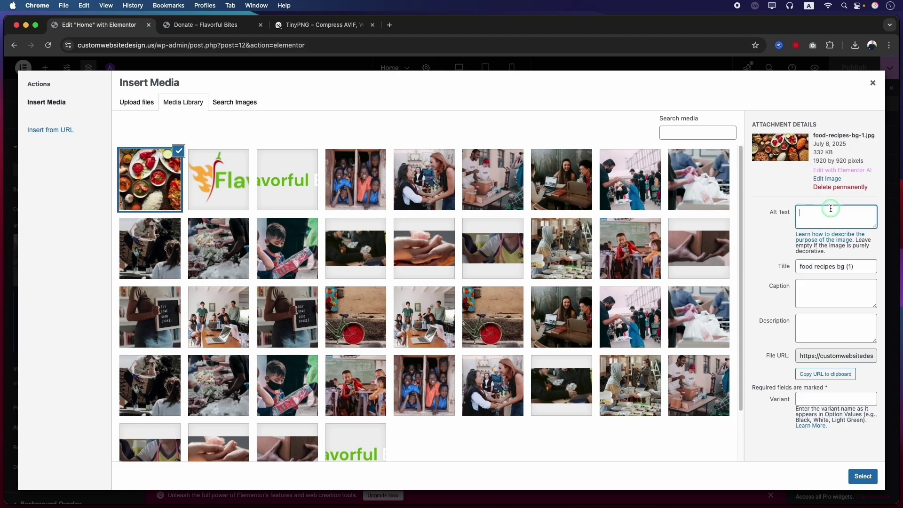
type("food recipes bg")
left_click(860, 484)
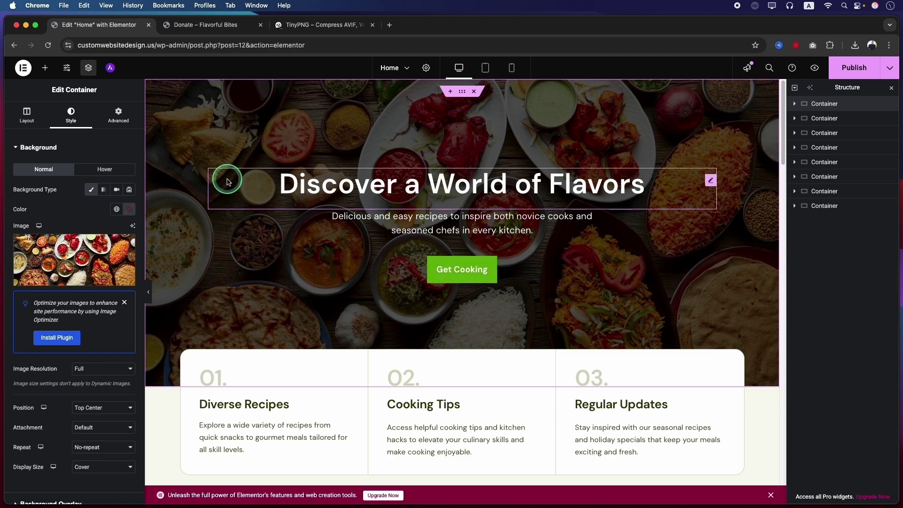
Try appending the test text "fdfdfd" to the hero heading's title and remove it again.
left_click(461, 201)
left_click(75, 184)
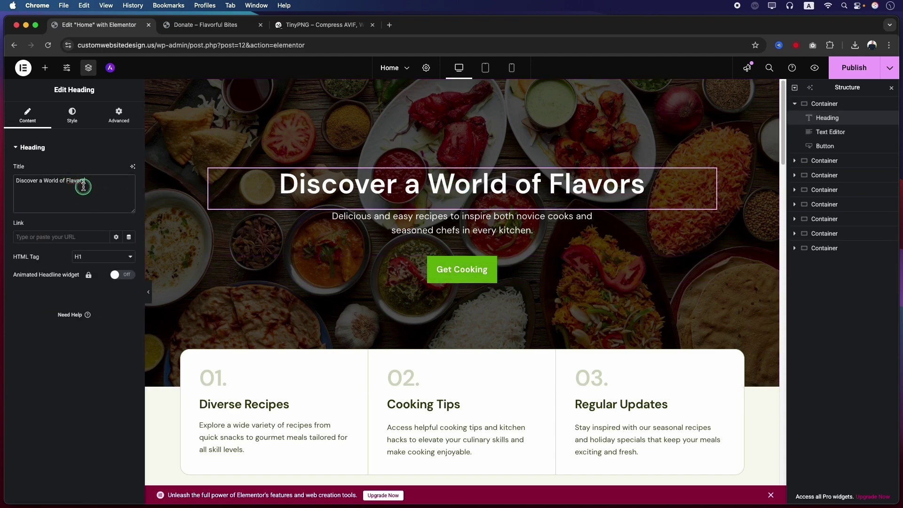
left_click(84, 188)
type("fdfdfd")
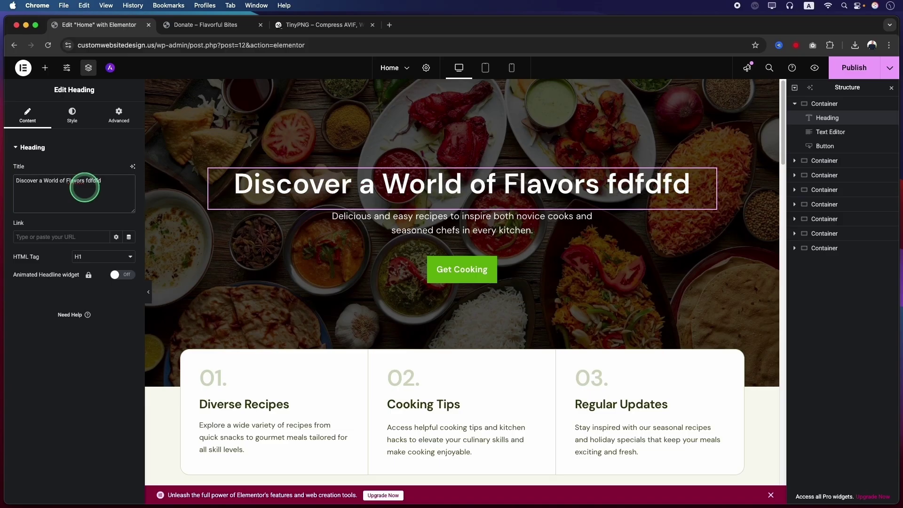
key("BackSpace")
key("BackSpace")
key("BackSpace")
key("BackSpace")
key("BackSpace")
key("BackSpace")
key("BackSpace")
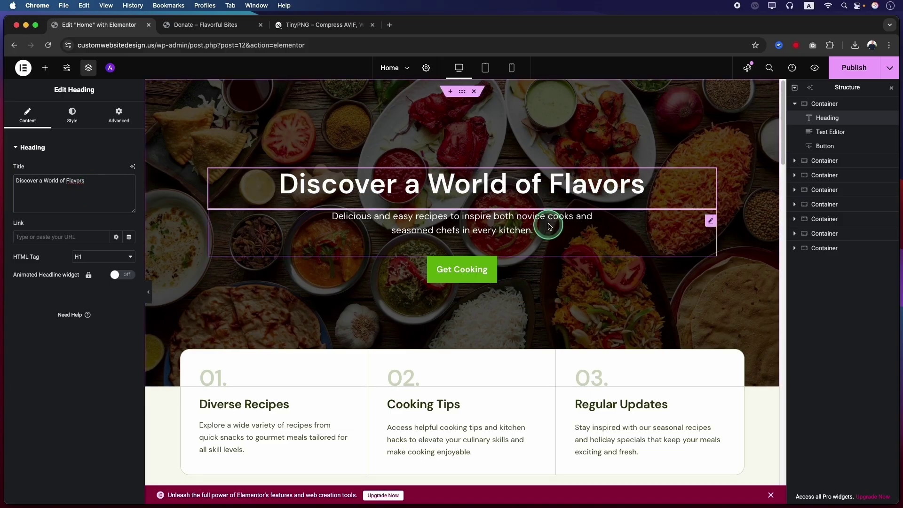
View the hero description's text in code mode and select all of it without editing, then return to the hero heading.
left_click(487, 229)
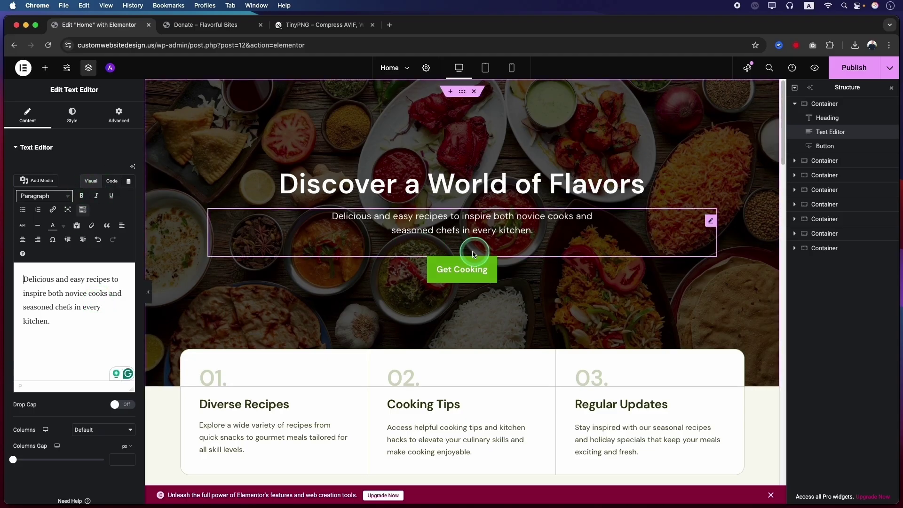
left_click(112, 180)
left_click(61, 245)
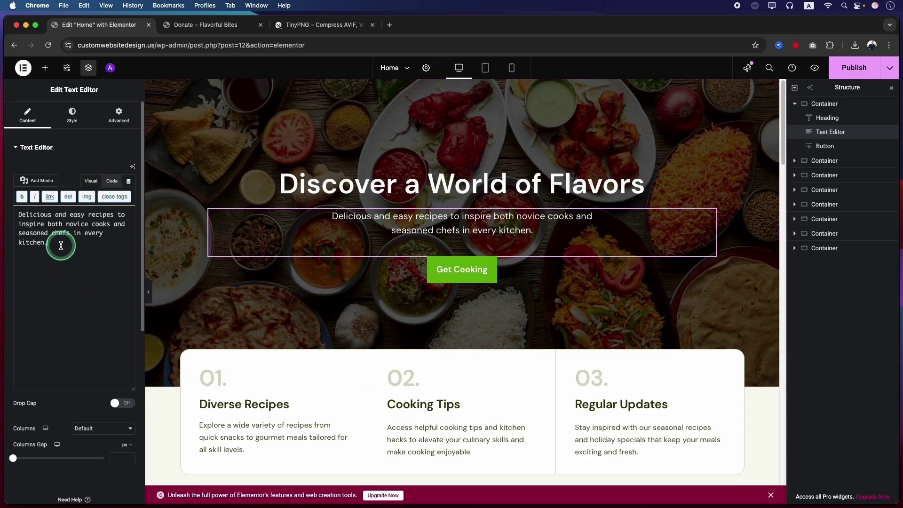
key("super+a")
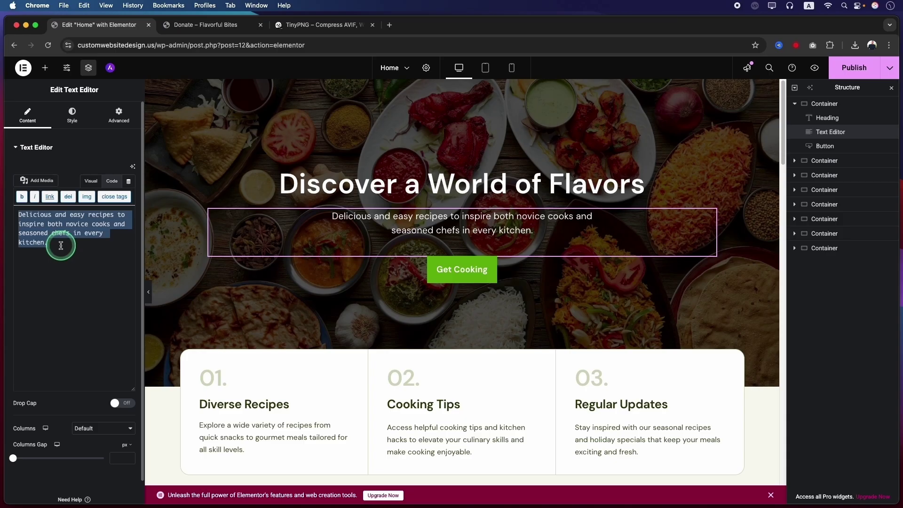
left_click(60, 245)
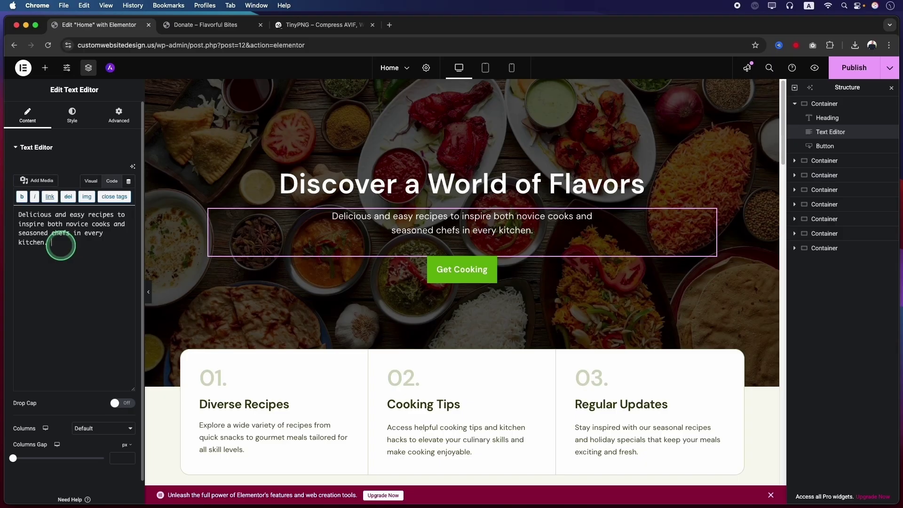
left_click(407, 195)
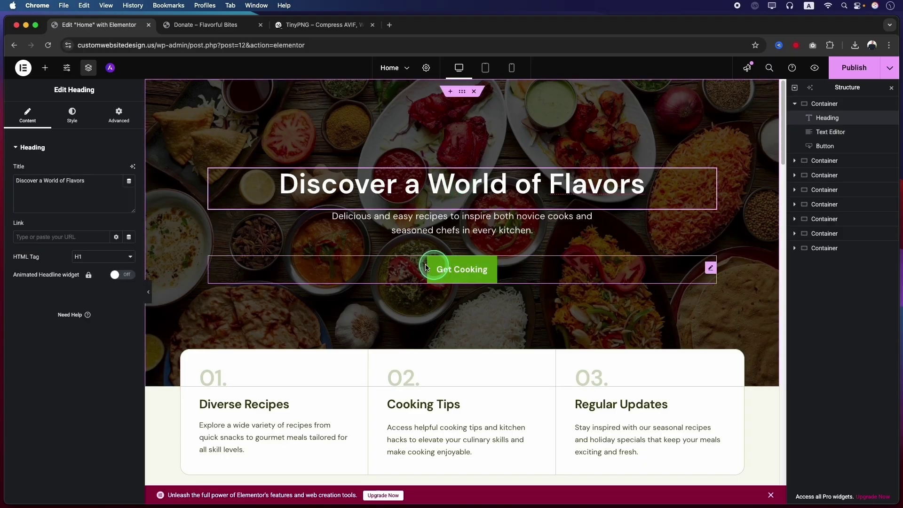
Change the hero button's text to "Get Best Recipes" and open its link options with the link value selected.
left_click(459, 268)
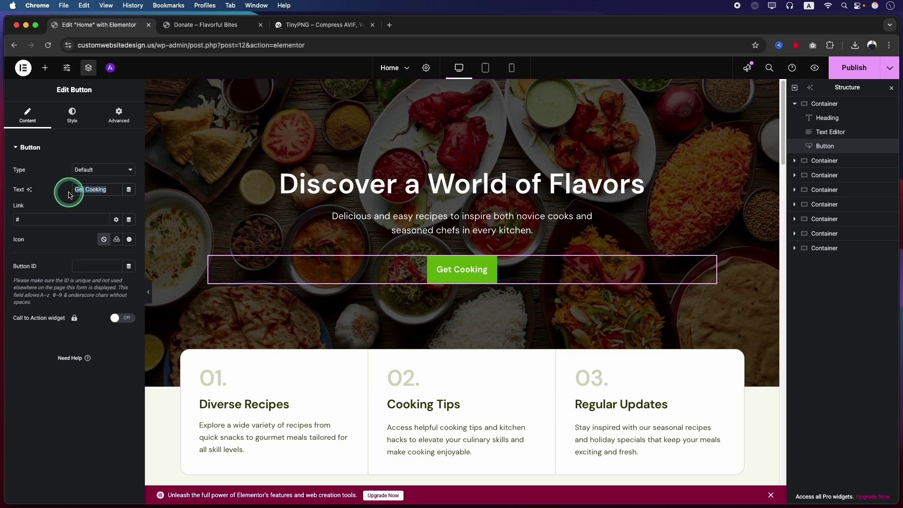
type("Get recipes")
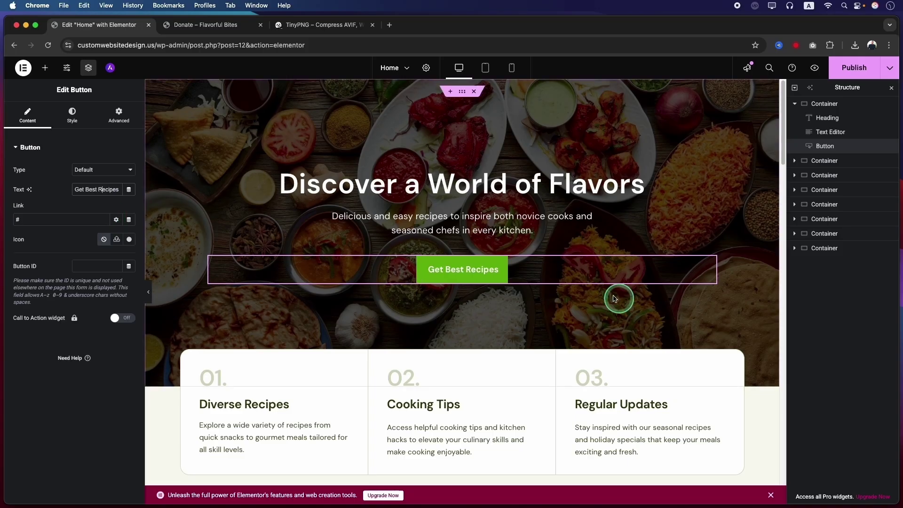
left_click(117, 219)
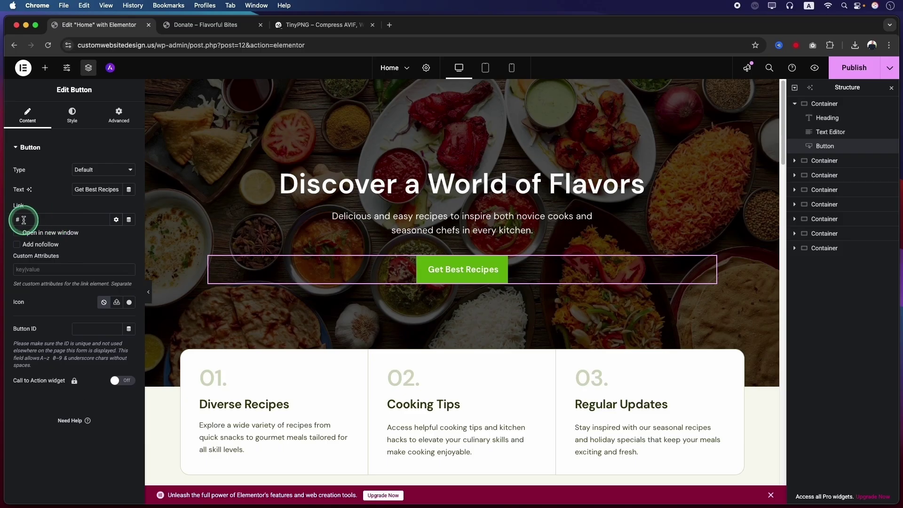
left_click(27, 220)
double_click(46, 223)
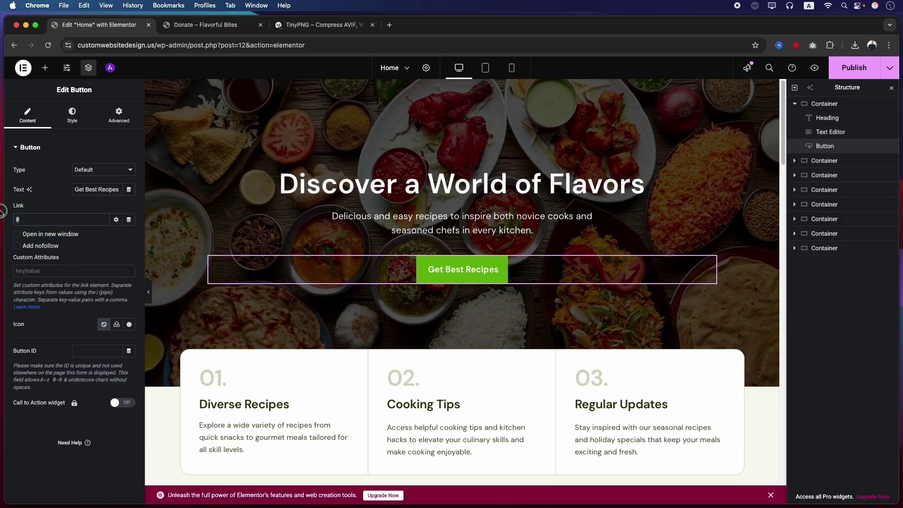
left_click(26, 231)
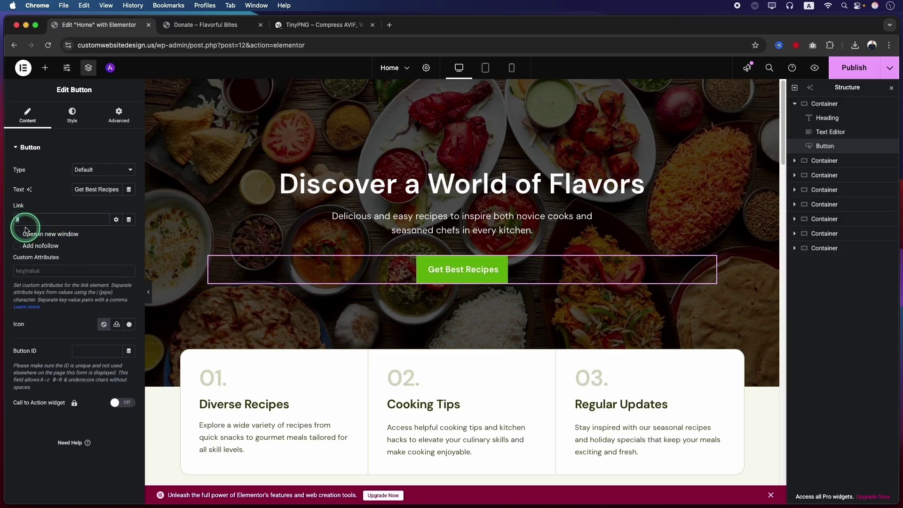
Switch to the Donate page's browser tab, open the site's WordPress dashboard and go to the list of all pages.
left_click(202, 24)
mouse_move(43, 65)
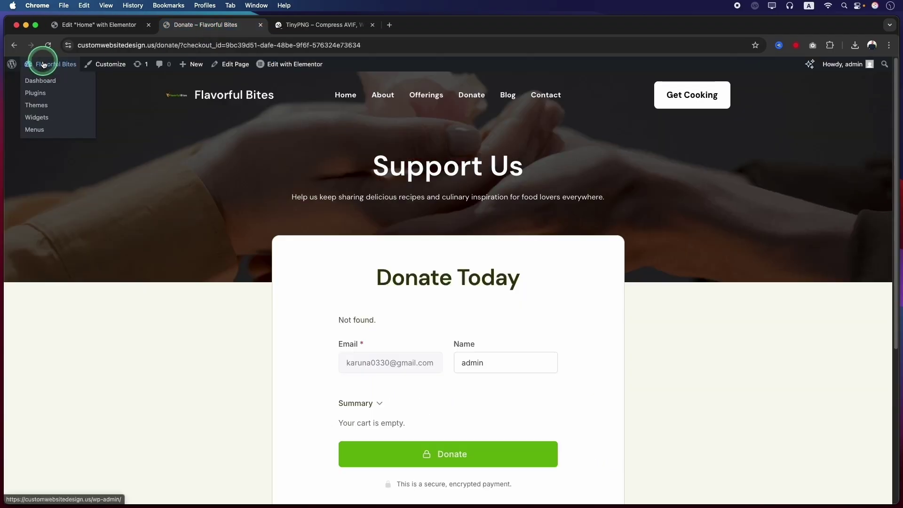
left_click(46, 82)
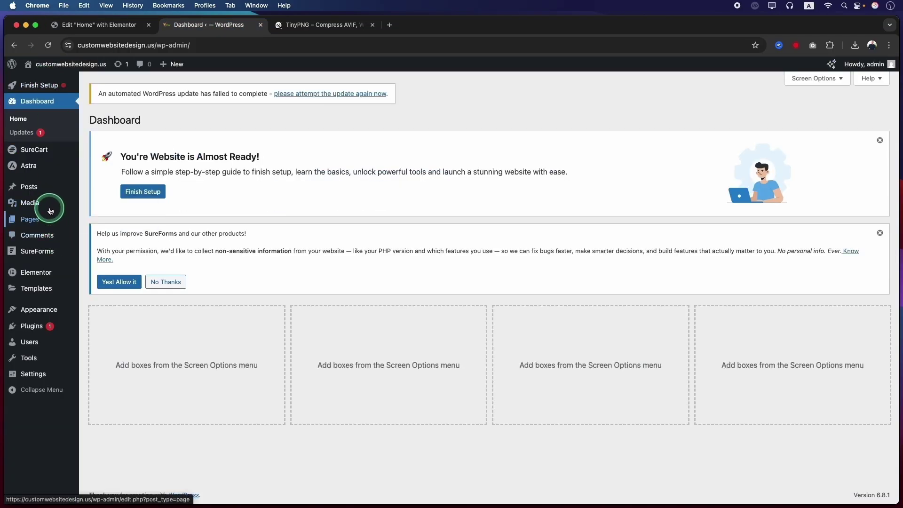
mouse_move(36, 188)
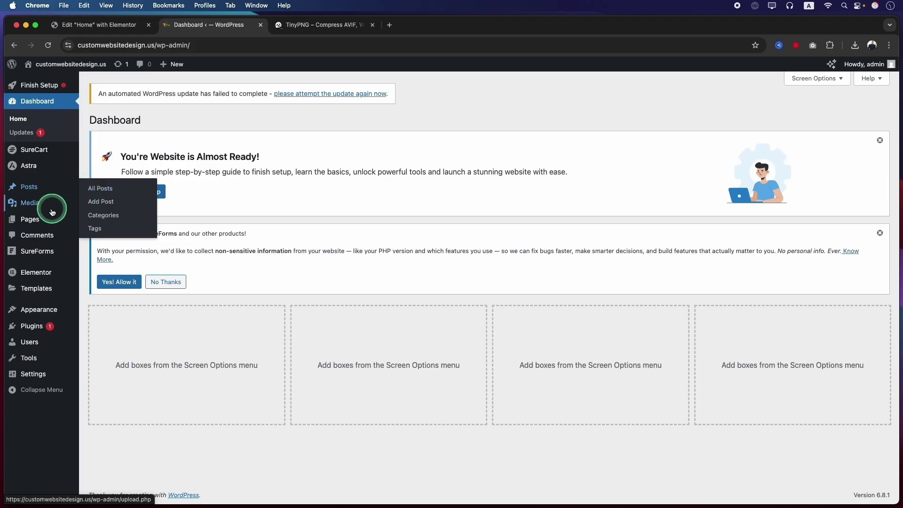
mouse_move(42, 219)
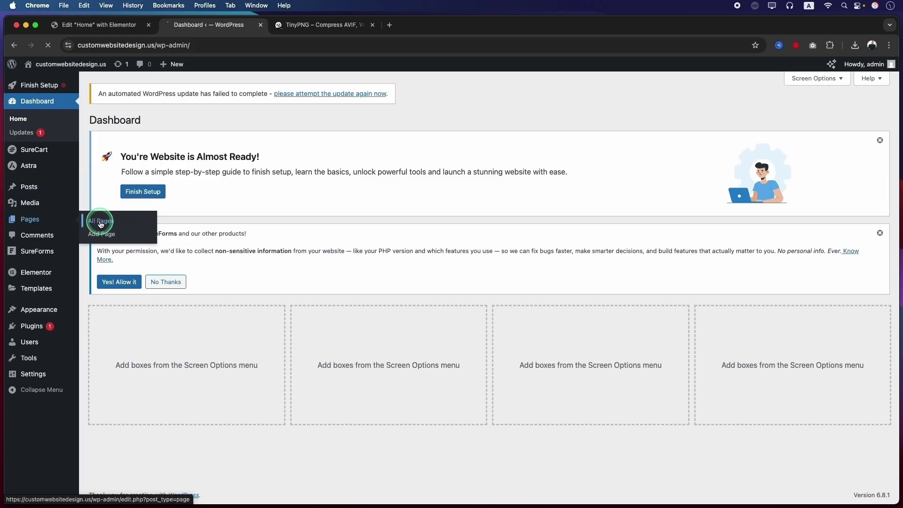
Copy the link address of the Blog page from the list of all pages.
scroll(196, 383, "down", 5)
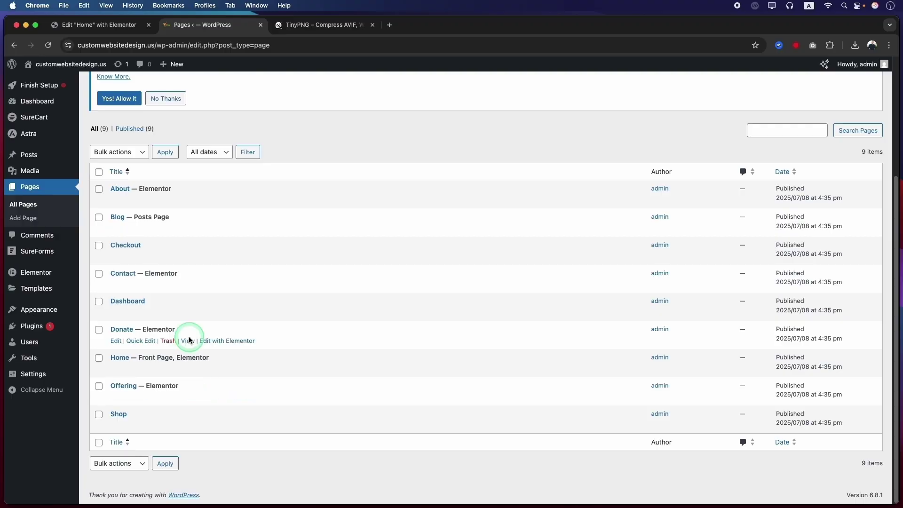
right_click(188, 227)
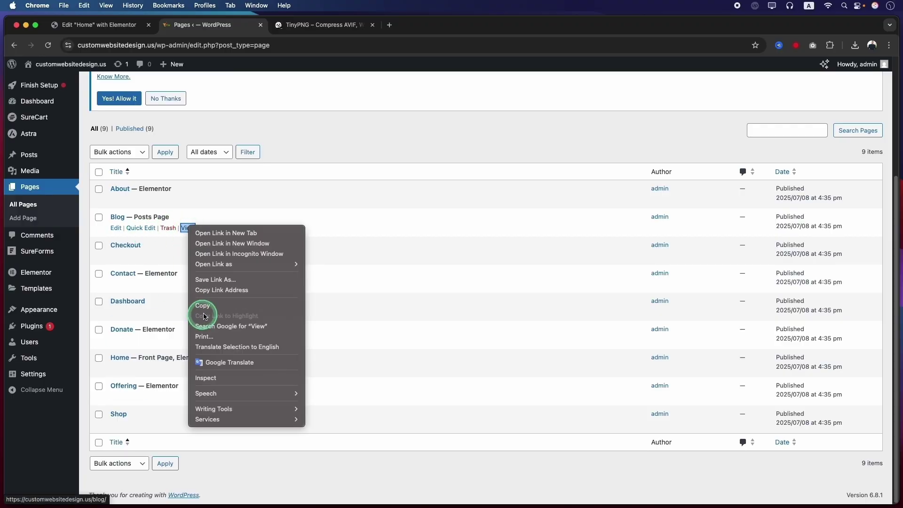
left_click(219, 289)
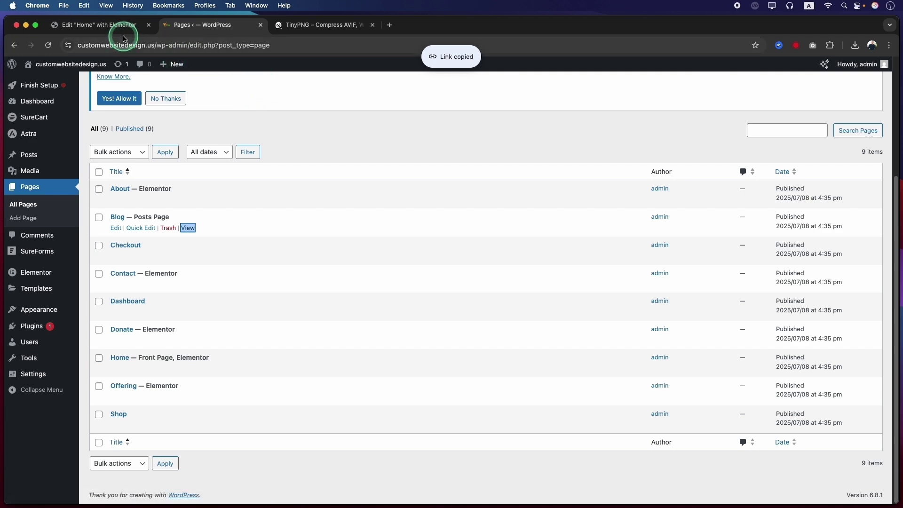
left_click(110, 27)
left_click(52, 217)
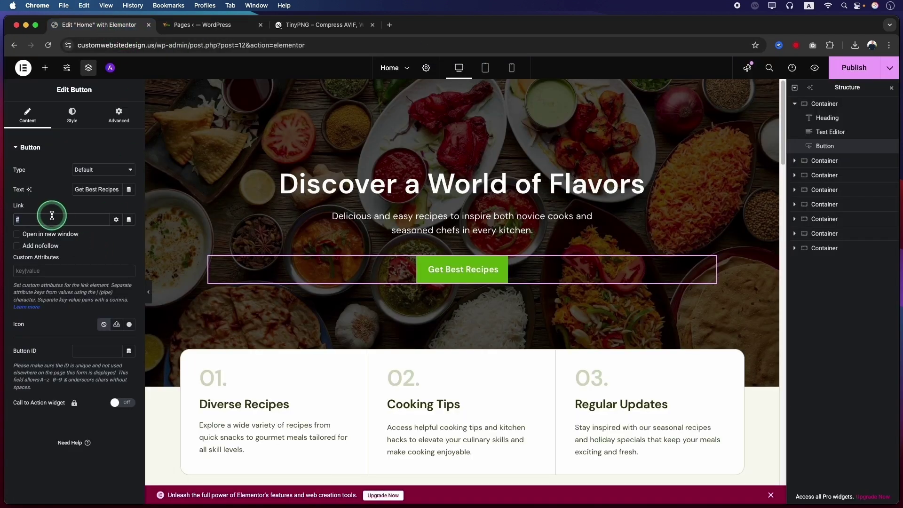
key("super+v")
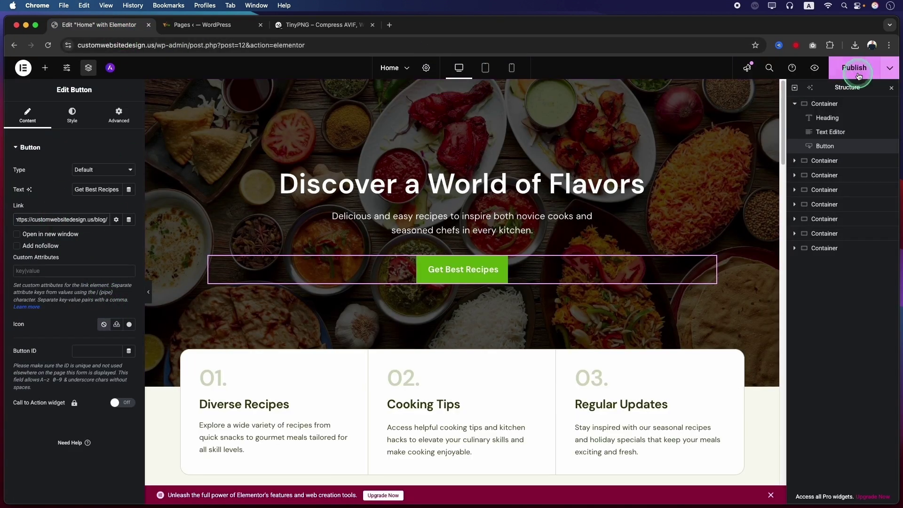
left_click(859, 75)
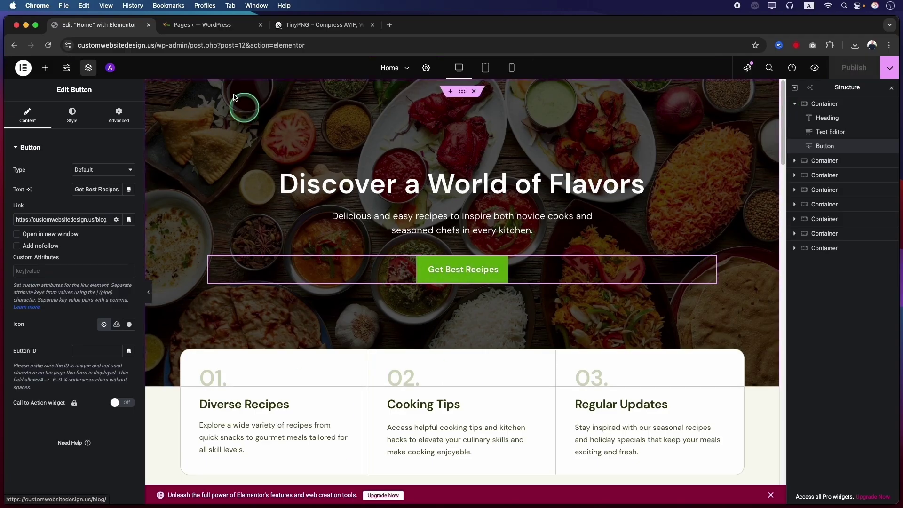
Visit the live site and test the link of the "Get Best Recipes" button.
left_click(205, 37)
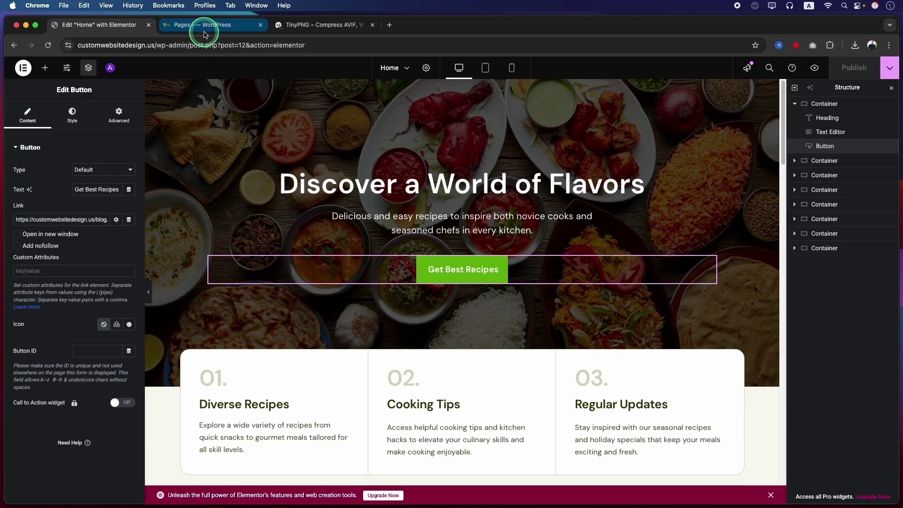
mouse_move(32, 100)
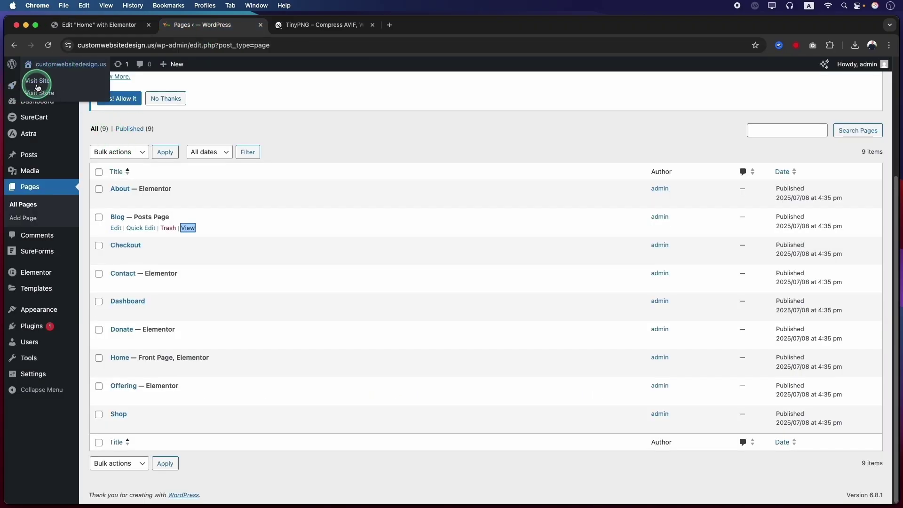
left_click(37, 80)
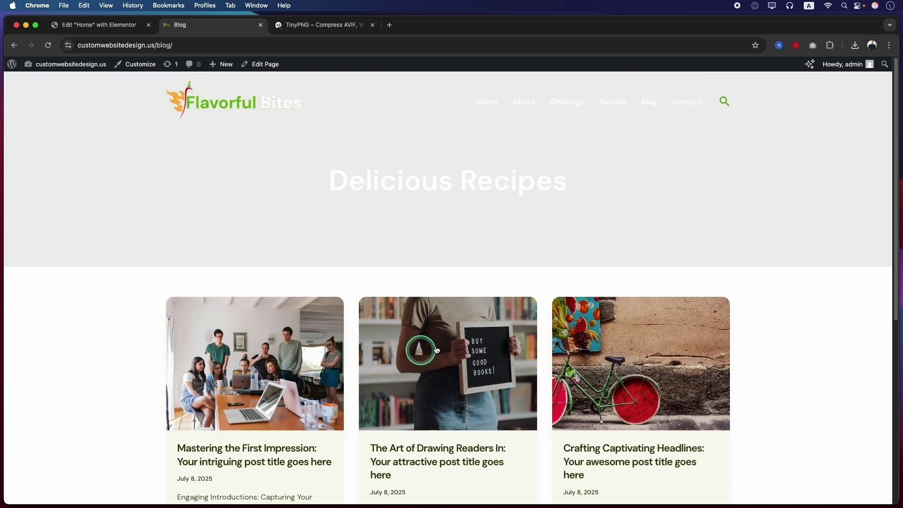
left_click(304, 194)
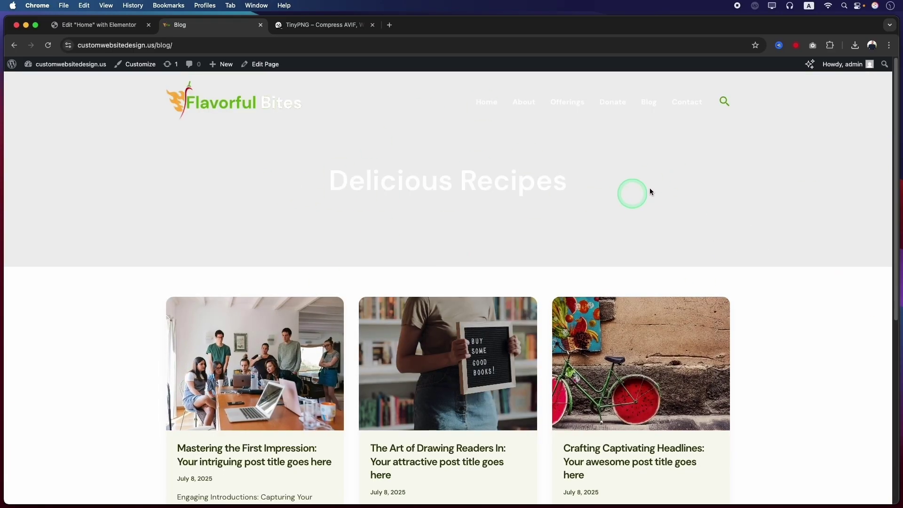
left_click(101, 26)
scroll(346, 329, "down", 5)
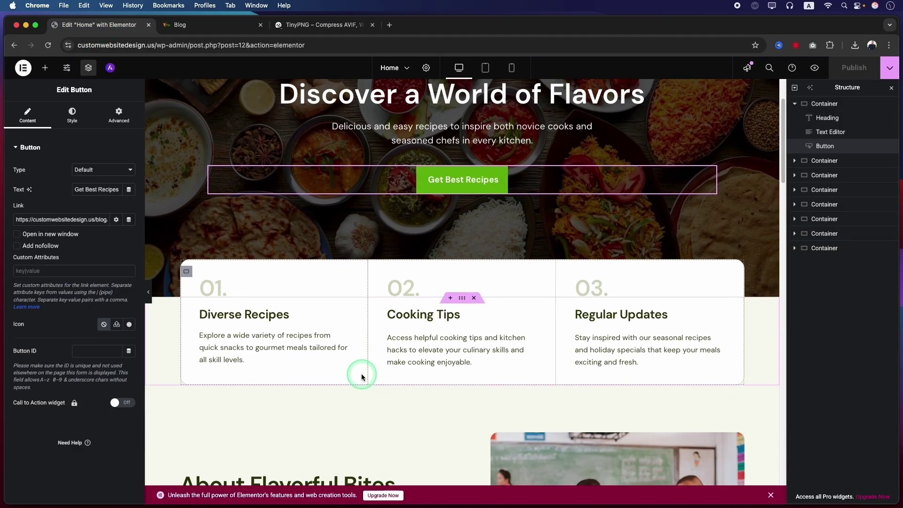
scroll(339, 296, "down", 3)
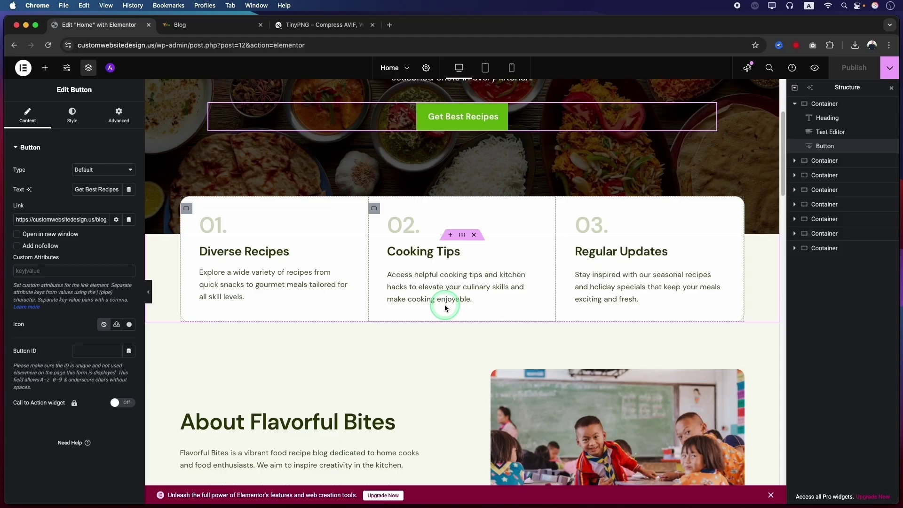
scroll(444, 307, "up", 4)
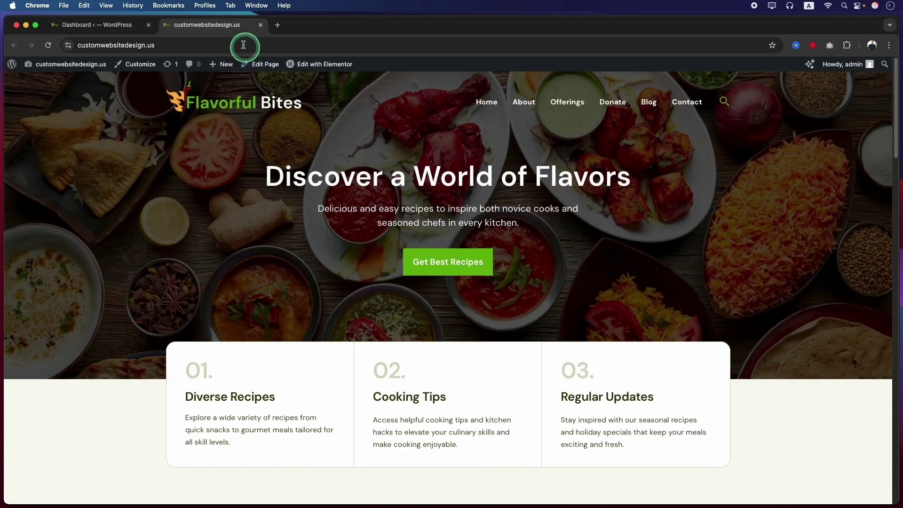
Set the site tagline to "Flavorful Bites" in the theme customizer's site title and logo settings, and publish the change.
left_click(240, 28)
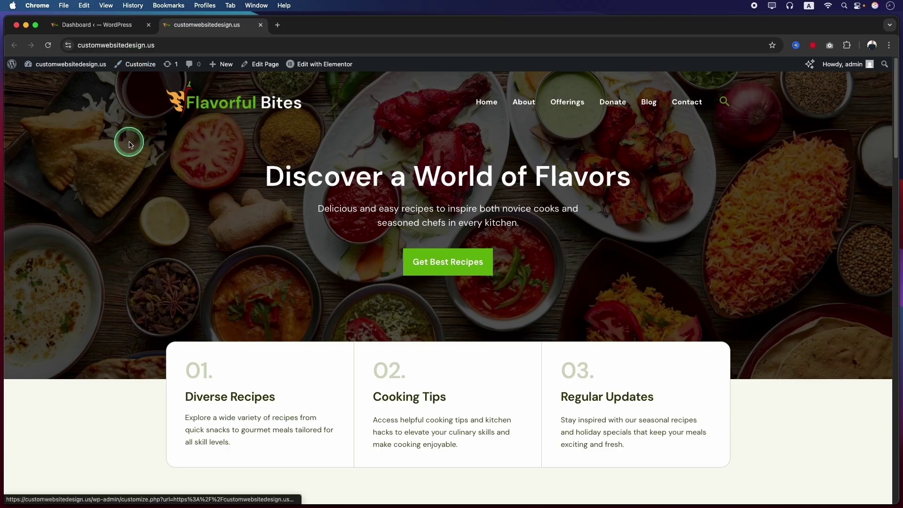
left_click(141, 66)
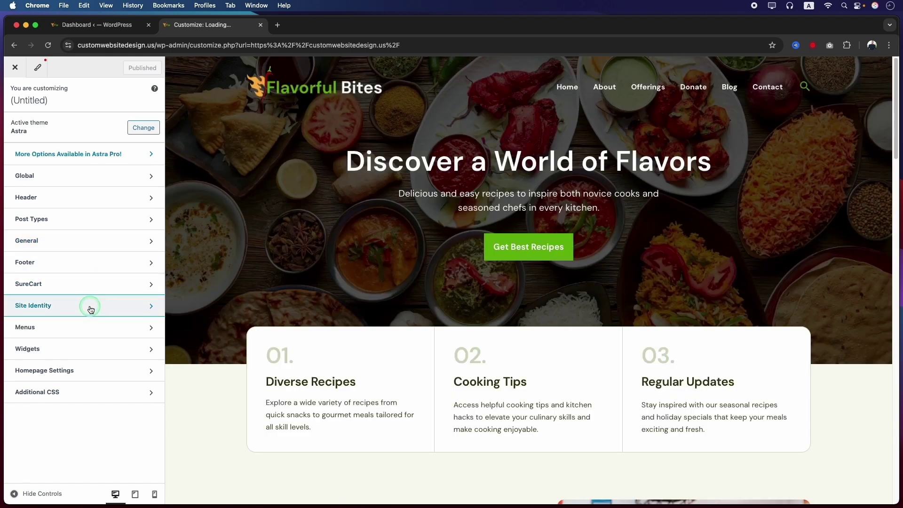
left_click(91, 307)
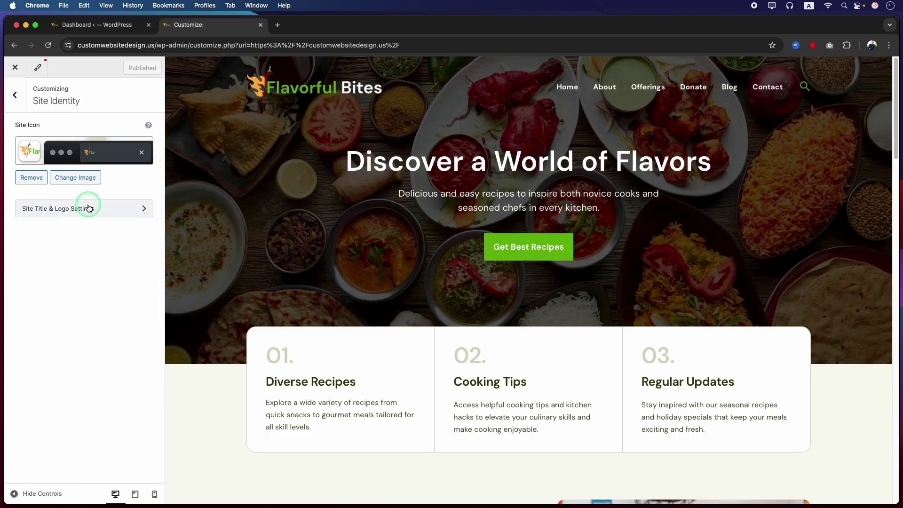
left_click(88, 208)
left_click(56, 230)
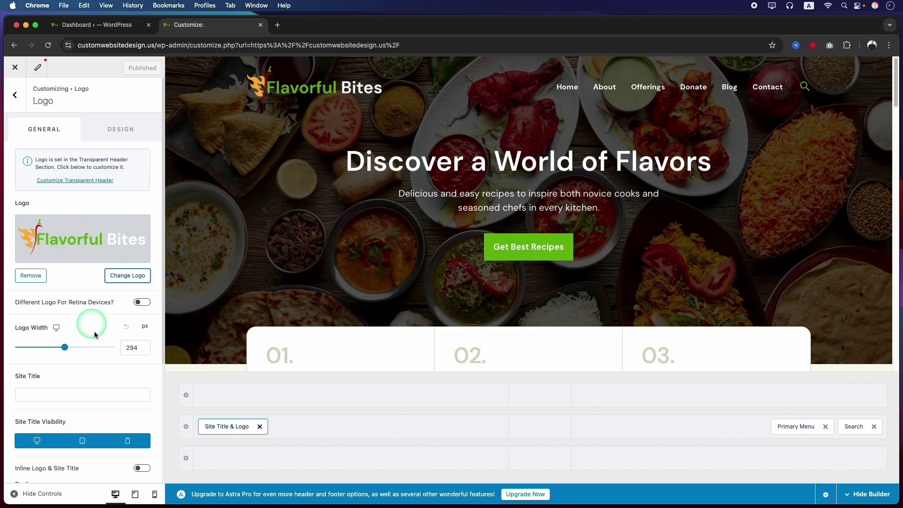
scroll(101, 359, "down", 4)
left_click(31, 227)
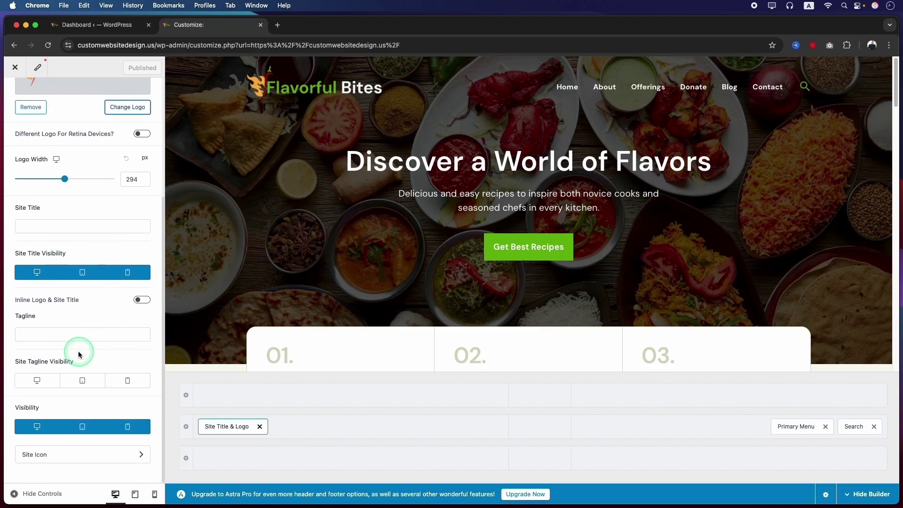
left_click(51, 330)
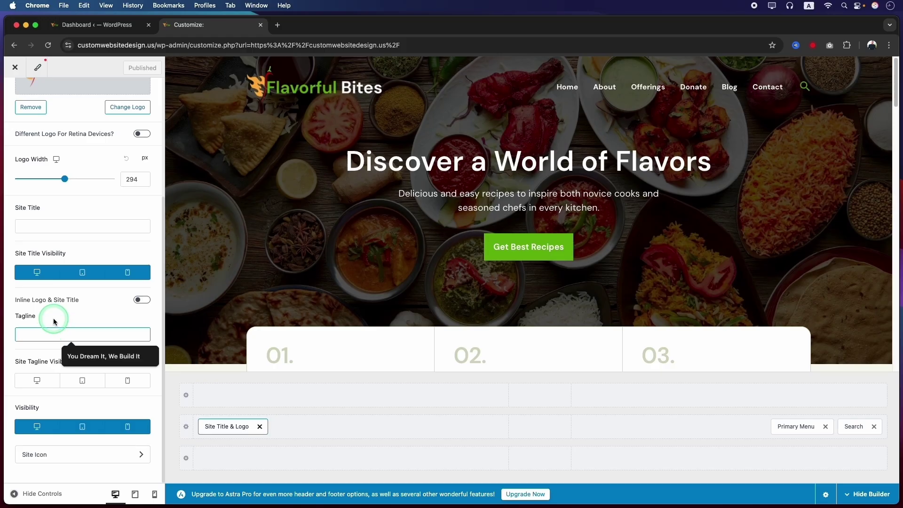
key("super+v")
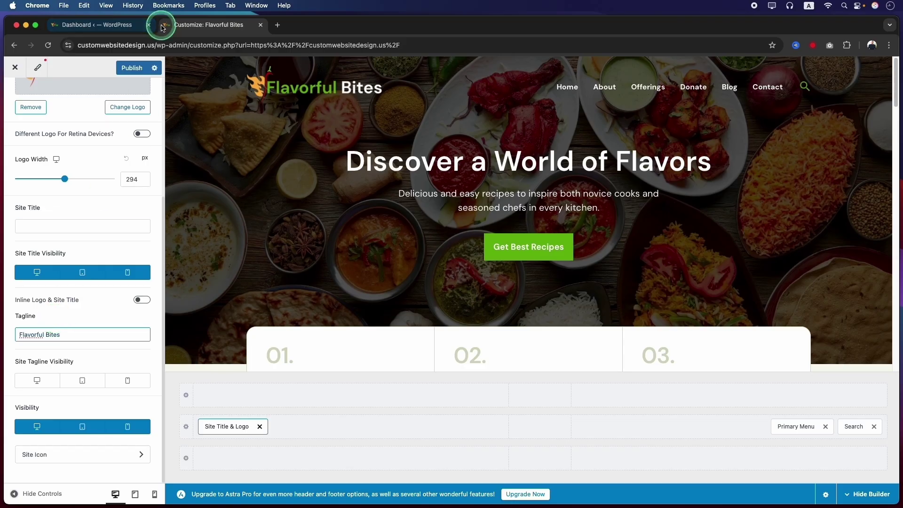
left_click(134, 68)
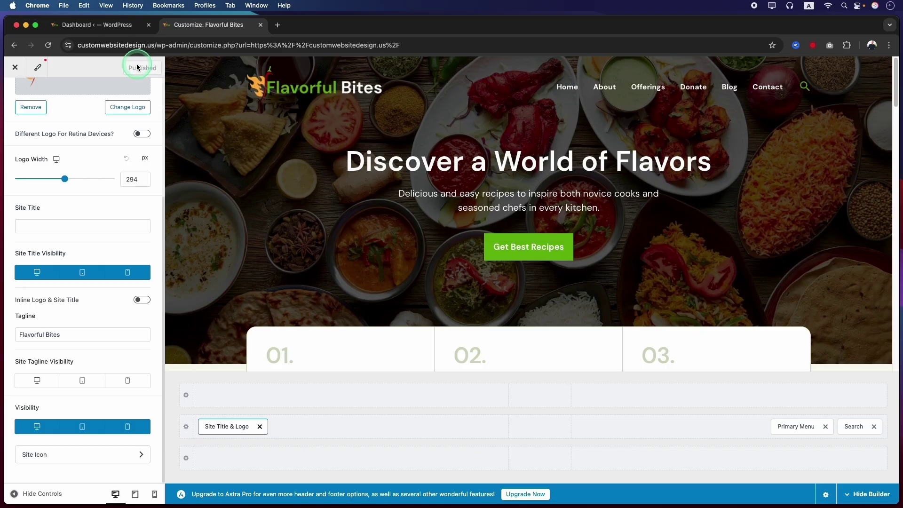
Leave the customizer for the live home page at customwebsitedesign.us and open that page for editing with Elementor.
left_click_drag(155, 45, 584, 48)
key("BackSpace")
key("Return")
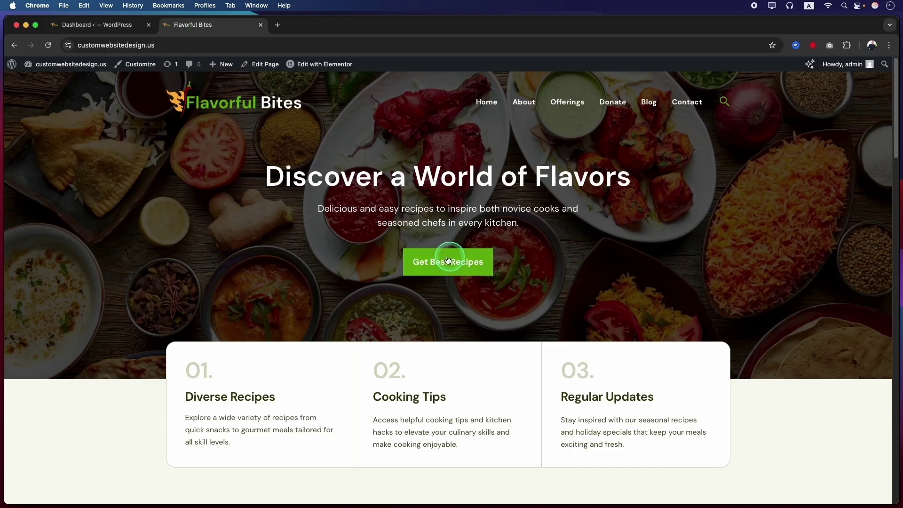
scroll(217, 394, "down", 5)
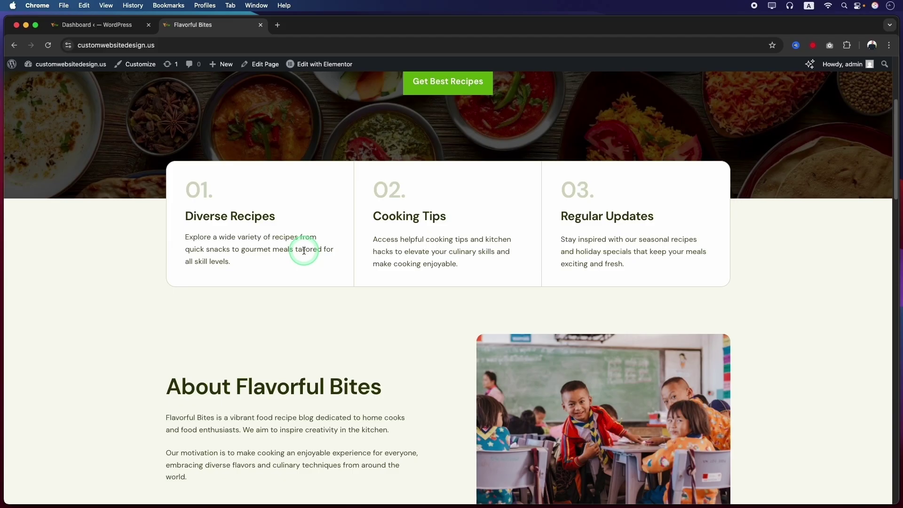
mouse_move(312, 66)
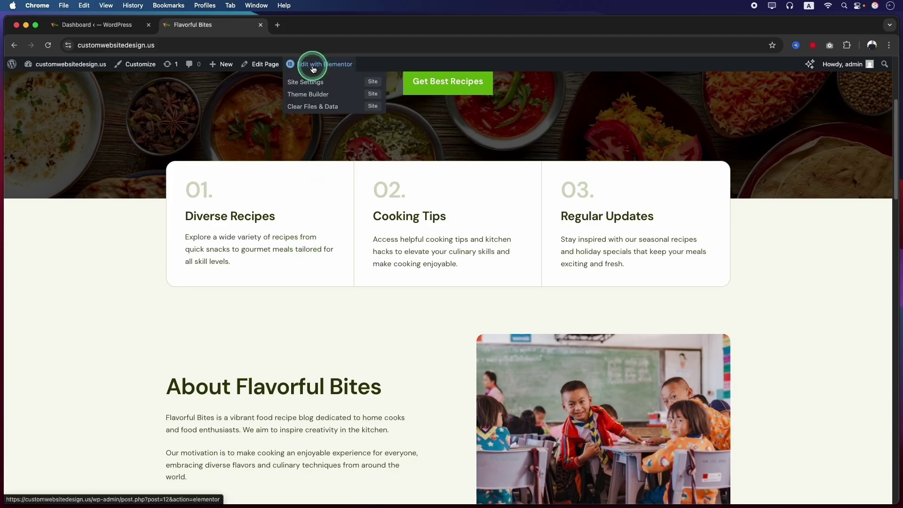
left_click(314, 69)
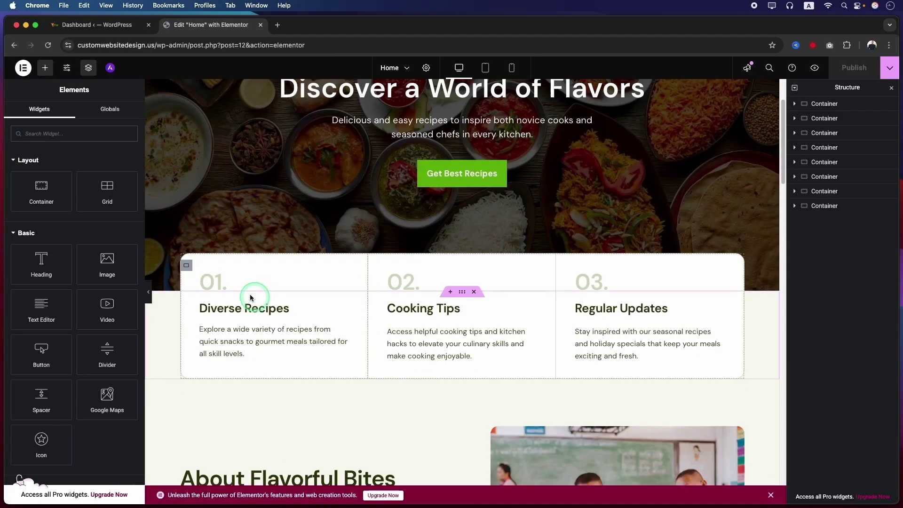
Delete the number headings 01., 02. and 03. above the three feature columns and publish the Home page.
right_click(219, 282)
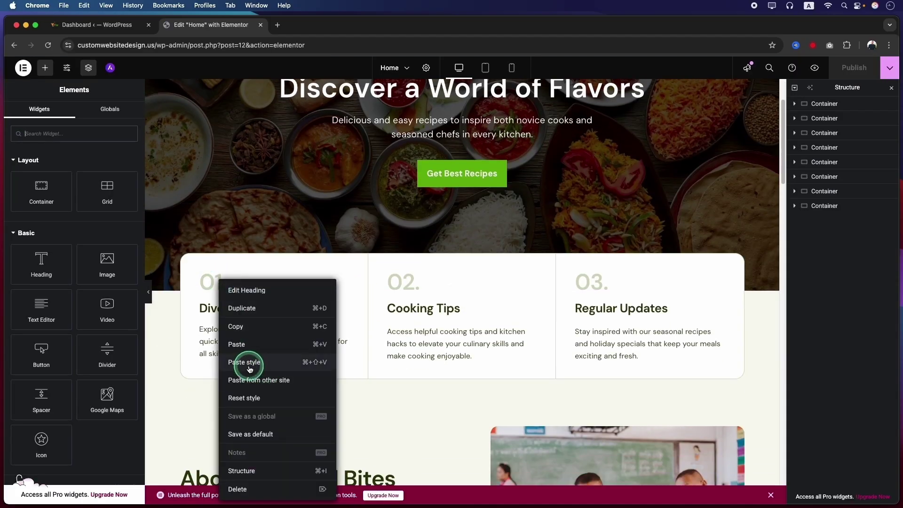
left_click(238, 483)
right_click(401, 286)
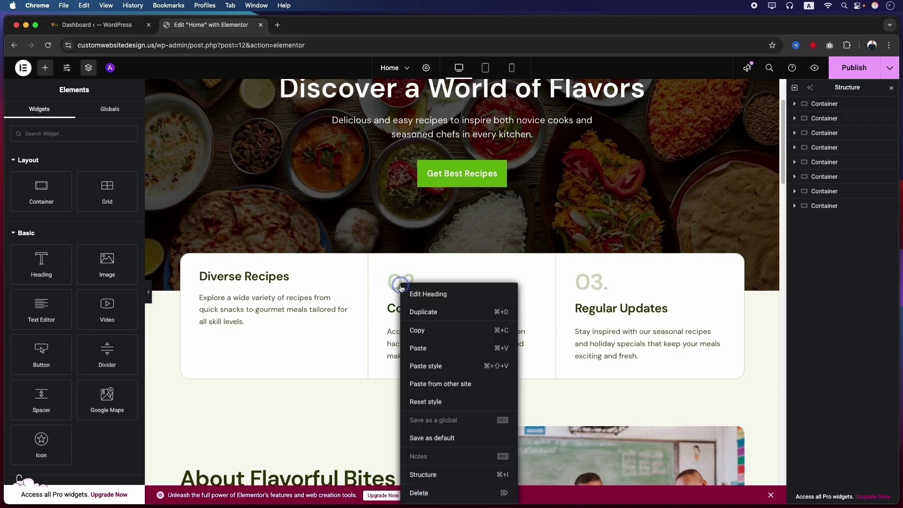
left_click(413, 492)
right_click(588, 282)
left_click(605, 492)
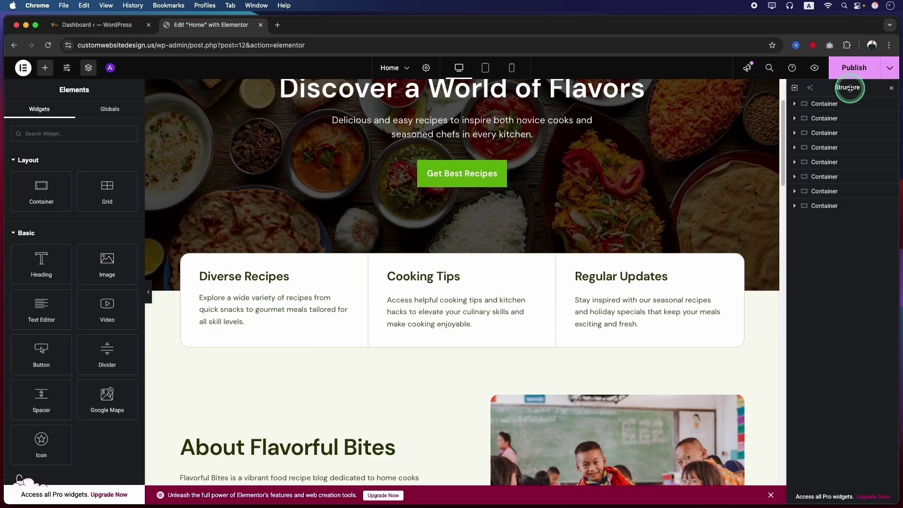
left_click(850, 69)
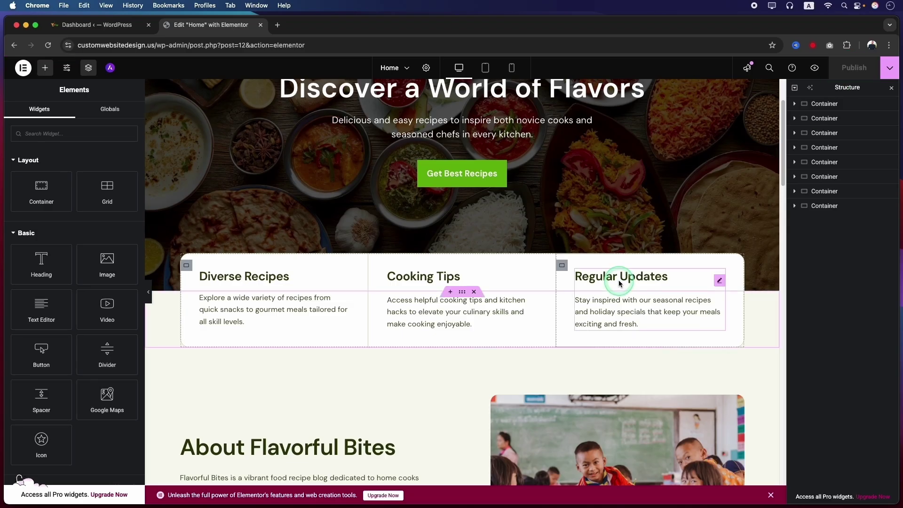
Open the post categories page in the WordPress dashboard and review the General and Uncategorized categories.
left_click(97, 25)
mouse_move(18, 186)
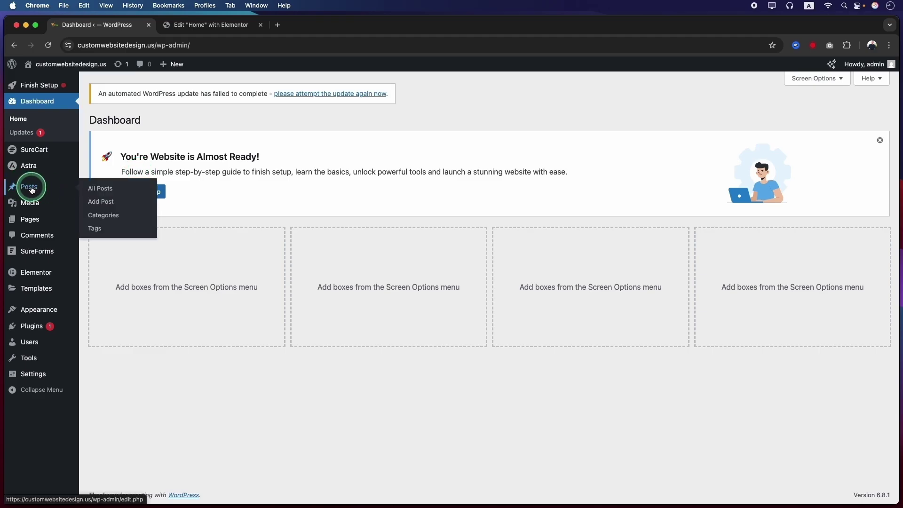
mouse_move(96, 214)
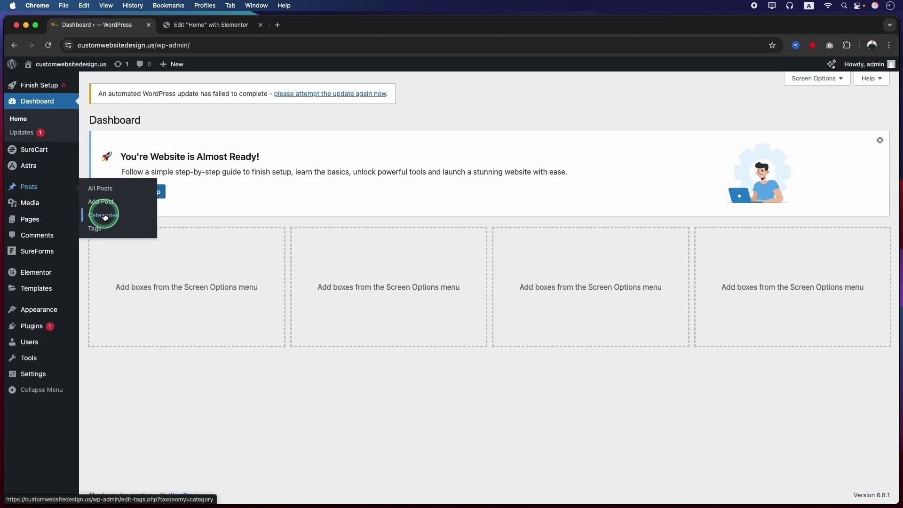
left_click(104, 215)
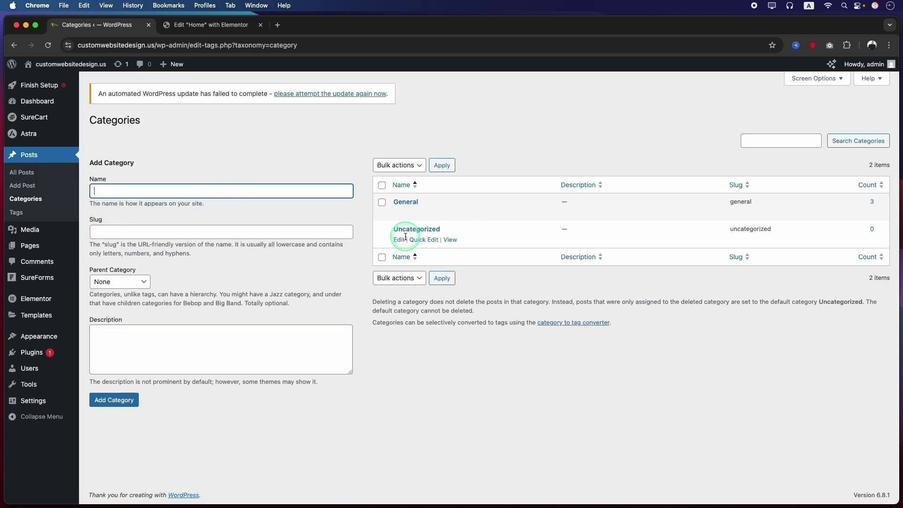
mouse_move(402, 212)
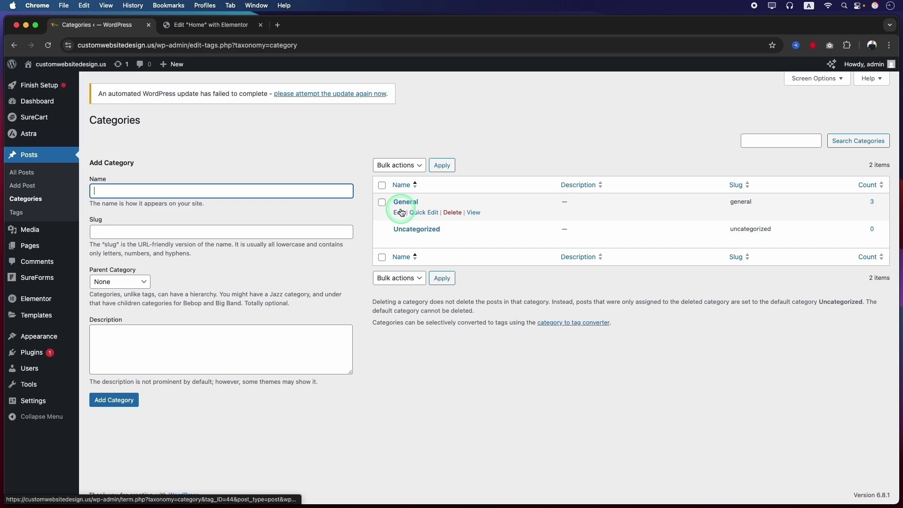
mouse_move(409, 237)
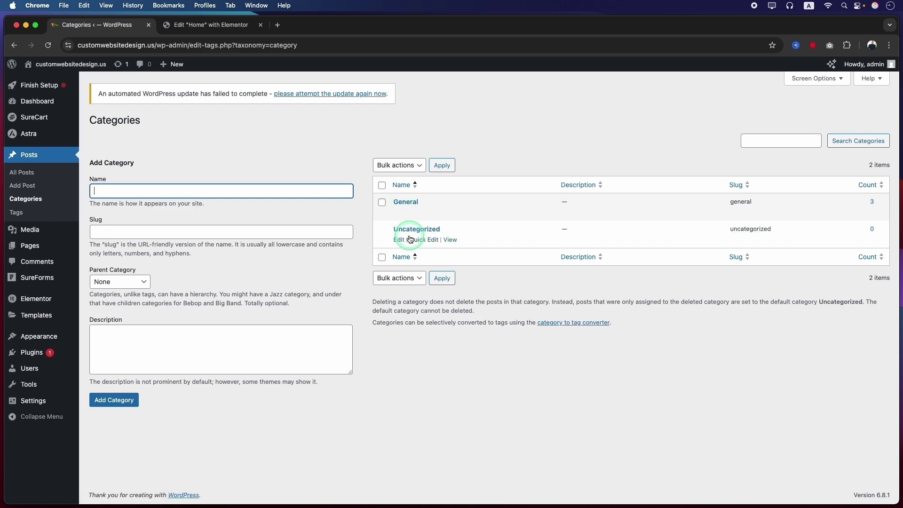
mouse_move(847, 196)
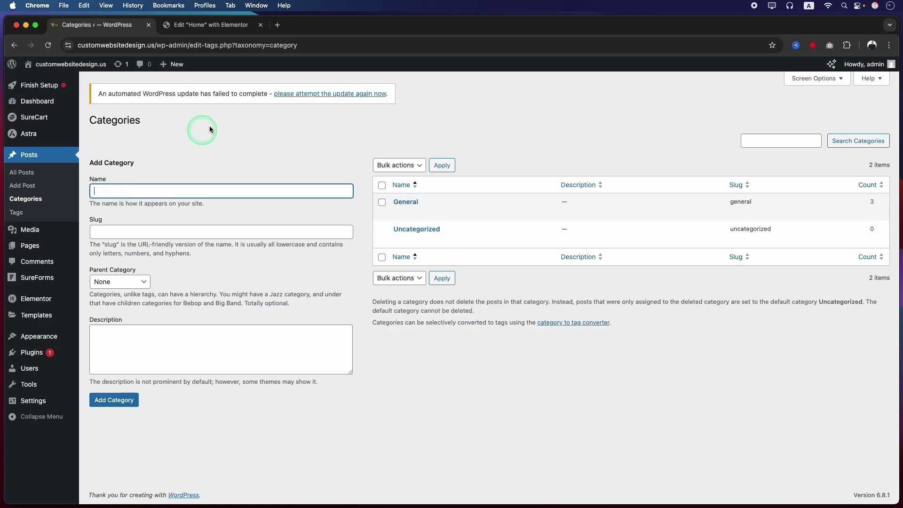
Switch to ChatGPT, enter a prompt template with role, task, more information and three choices, and fill the role in as food recipe blogger.
left_click(280, 26)
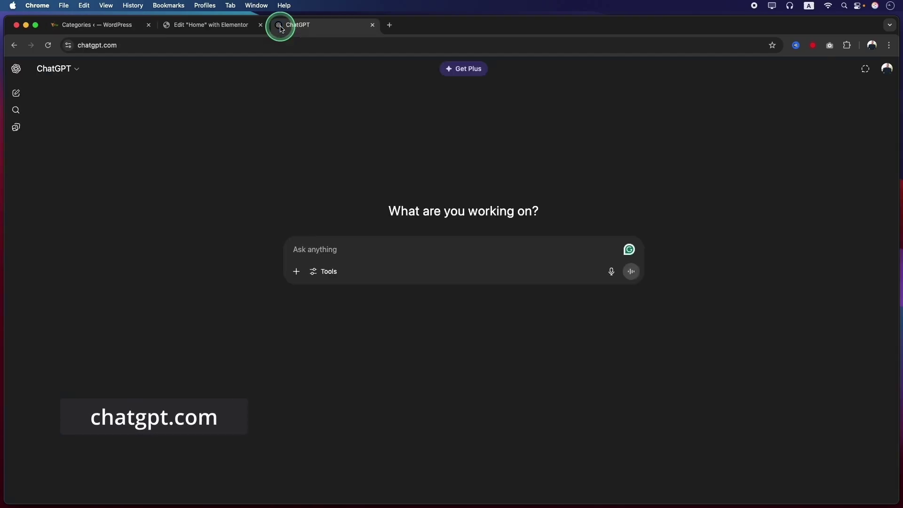
left_click(396, 348)
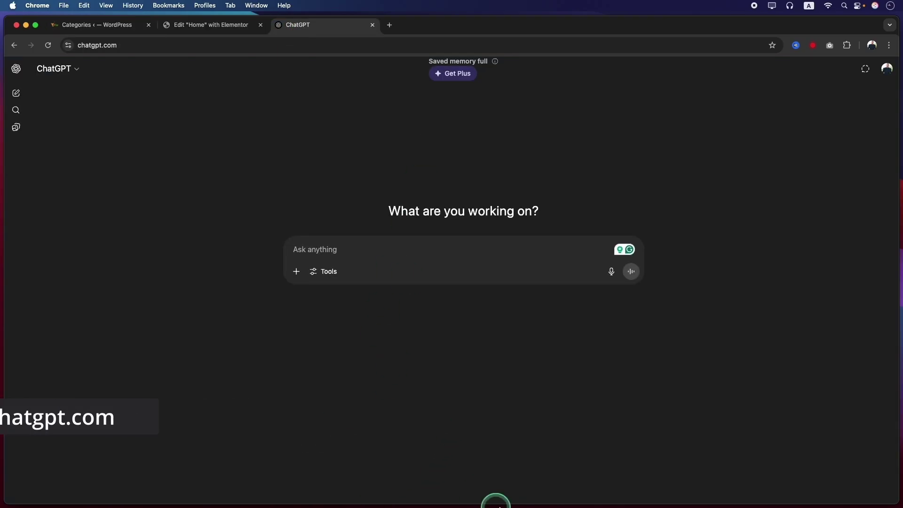
type("You're a [role] I want you to [task] Here is more informa0on. Give me 3 choices.")
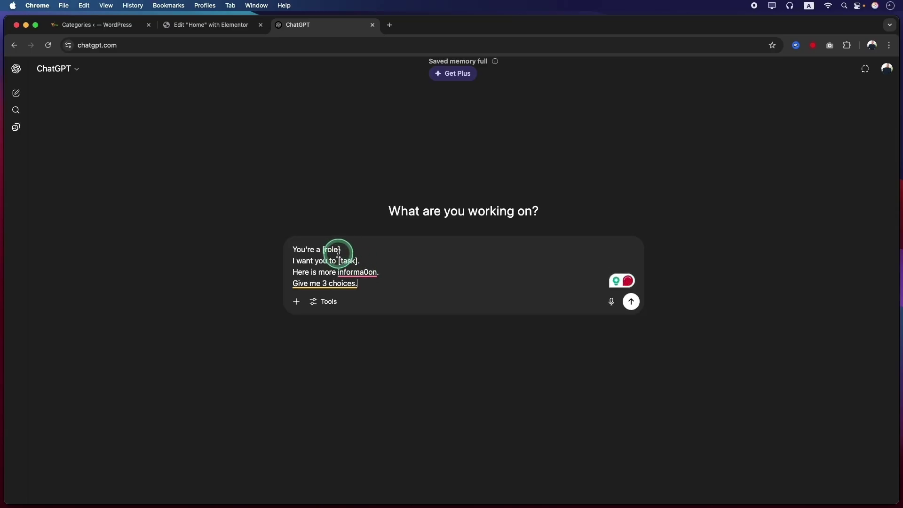
left_click_drag(340, 252, 323, 251)
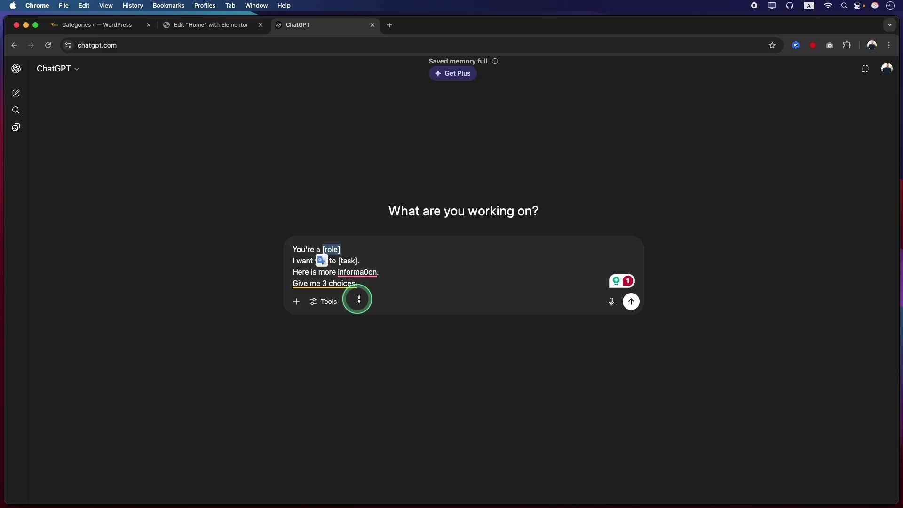
type("food recipies blogger")
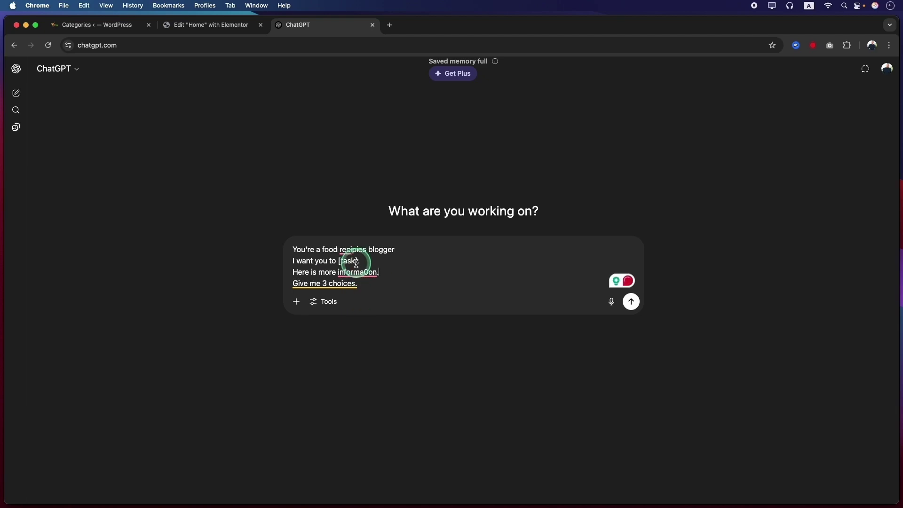
Replace the task placeholder with "generate content for the website. the website name is Flavorful Bites", checking the site's open pages for the name.
left_click(365, 276)
mouse_move(374, 270)
left_click_drag(358, 261, 340, 261)
type("g")
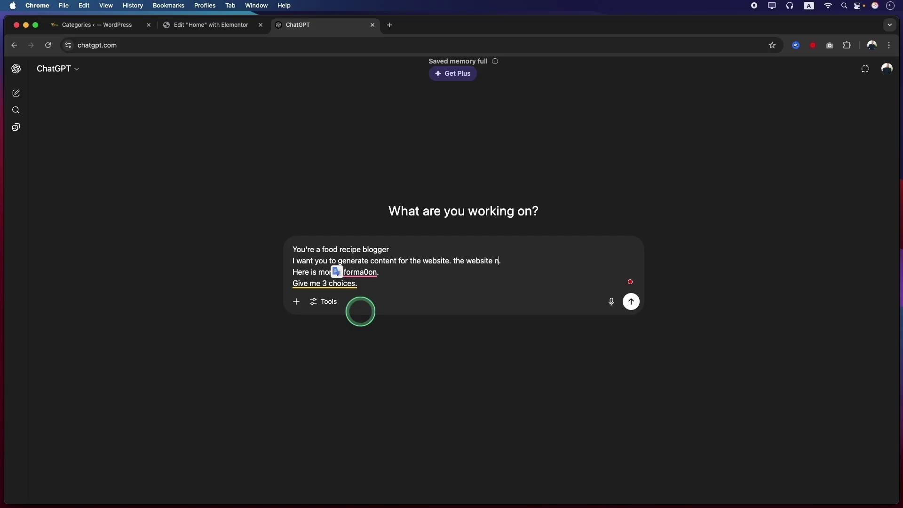
left_click(99, 24)
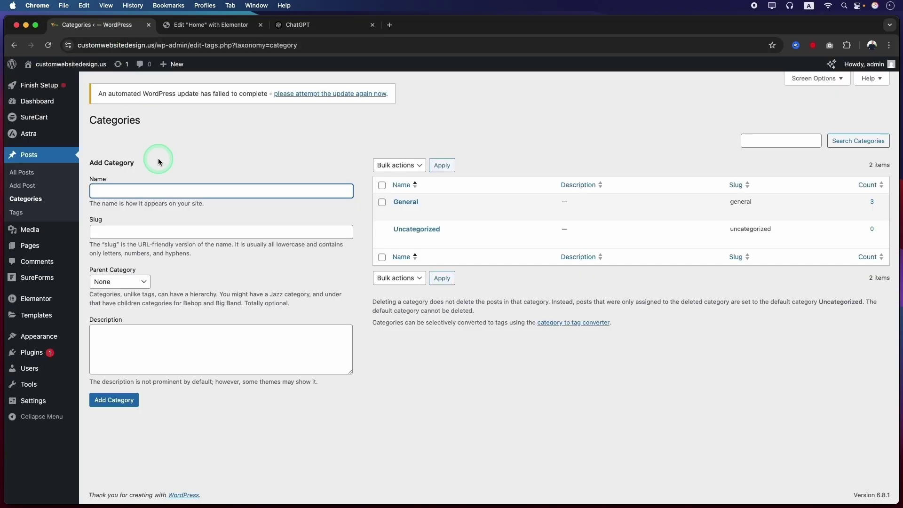
left_click(207, 25)
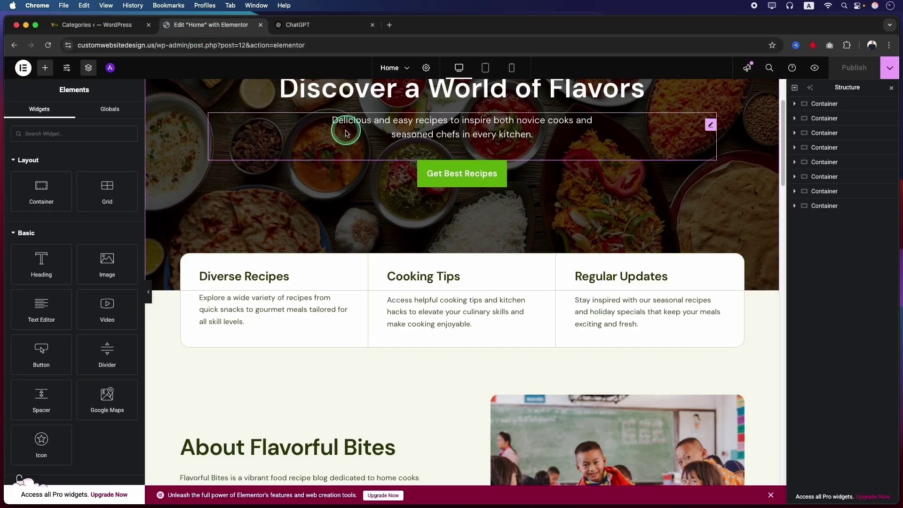
scroll(324, 141, "up", 1)
key("ctrl+Tab")
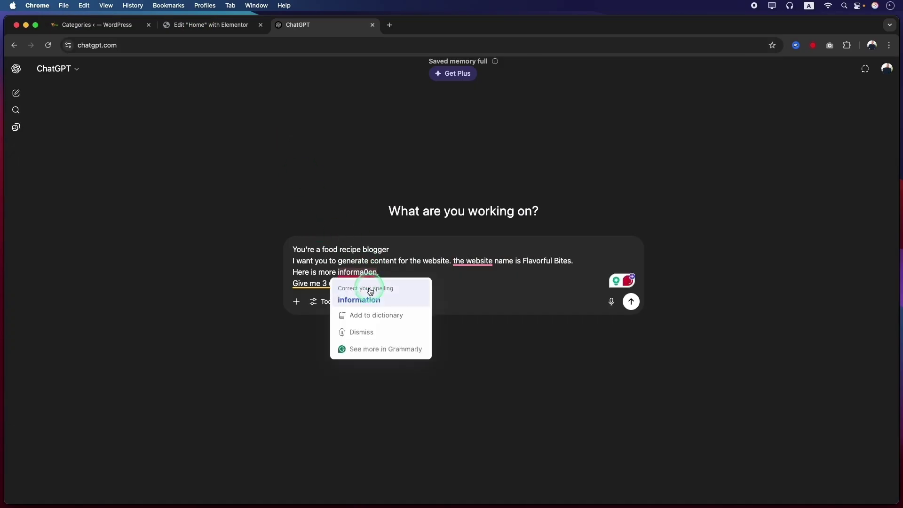
Replace the prompt's last two lines with a request to generate 3 categories, and send the prompt.
left_click_drag(359, 284, 273, 275)
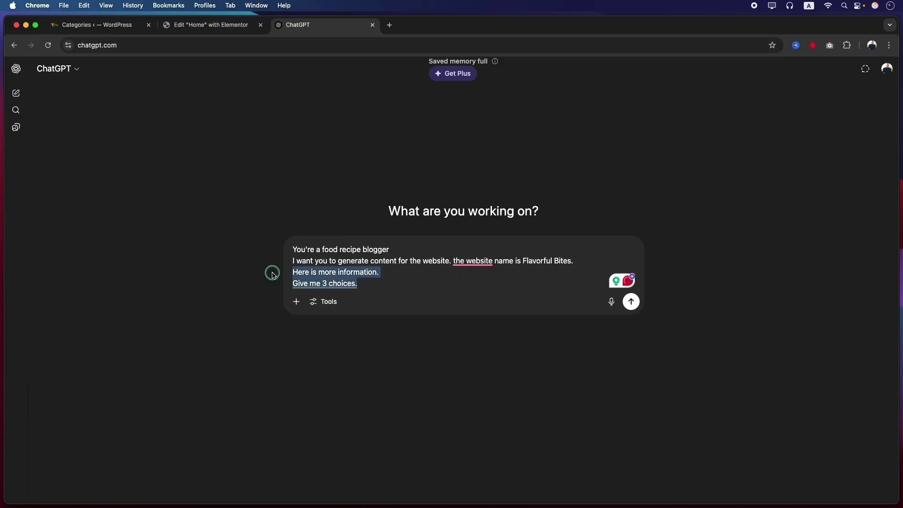
key("BackSpace")
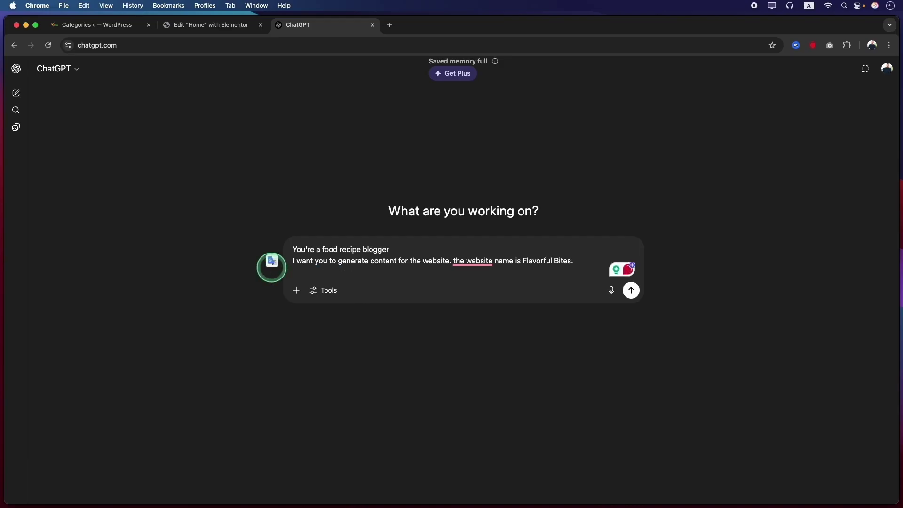
key("shift+Return")
key("shift+Return")
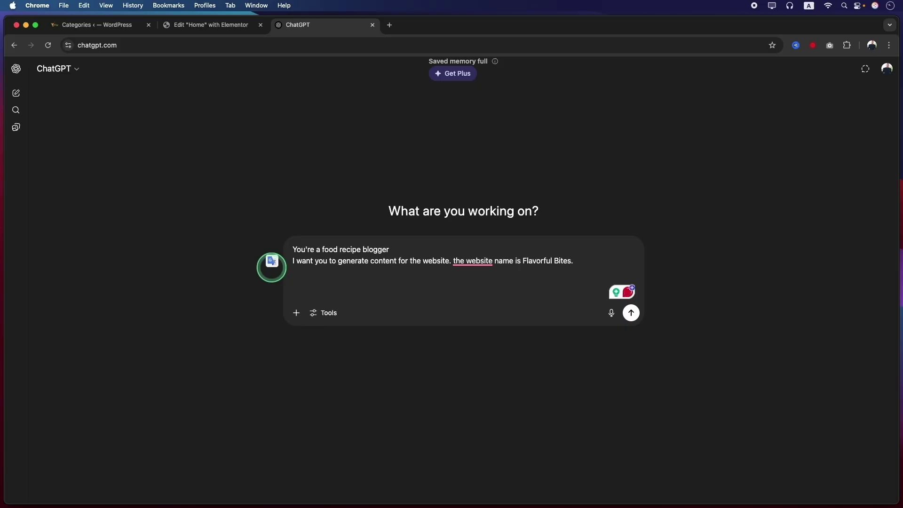
type("Generte me 3 categoires.")
key("Return")
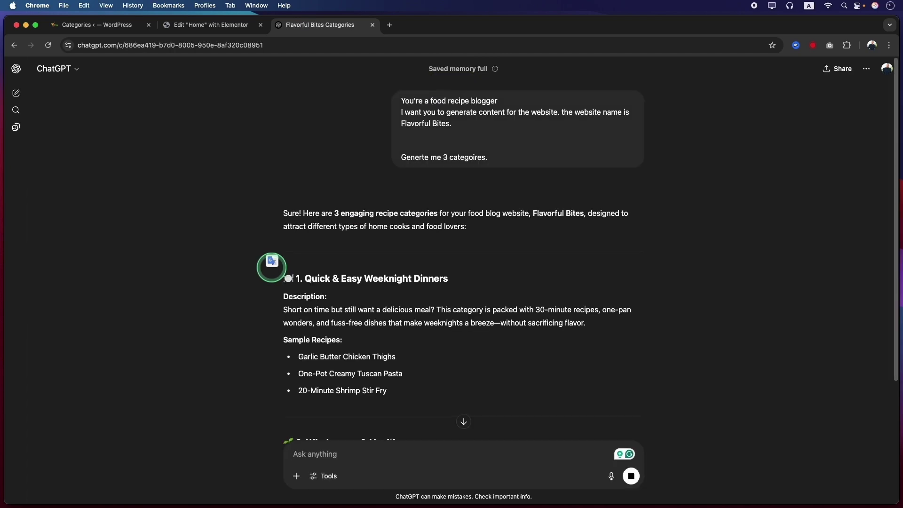
Read through the suggested categories and reply to ChatGPT with "Those categories text is too long".
scroll(276, 379, "down", 6)
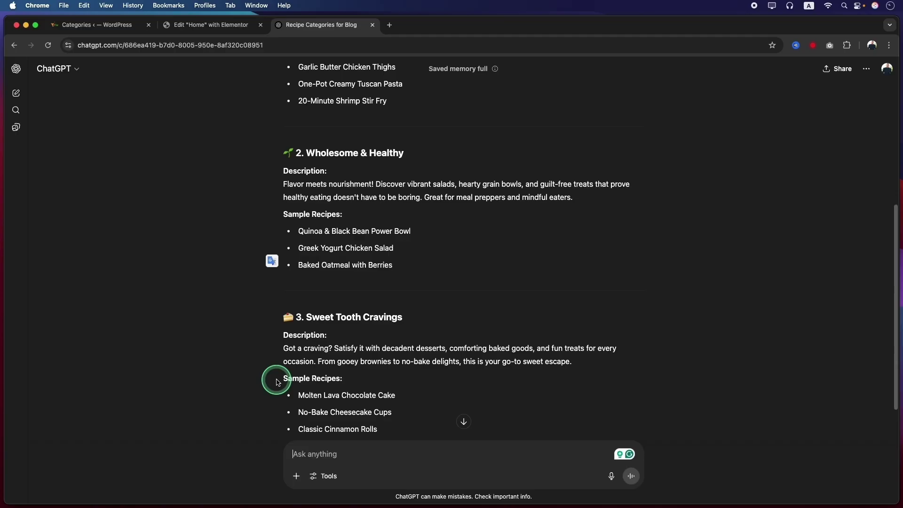
scroll(277, 381, "down", 3)
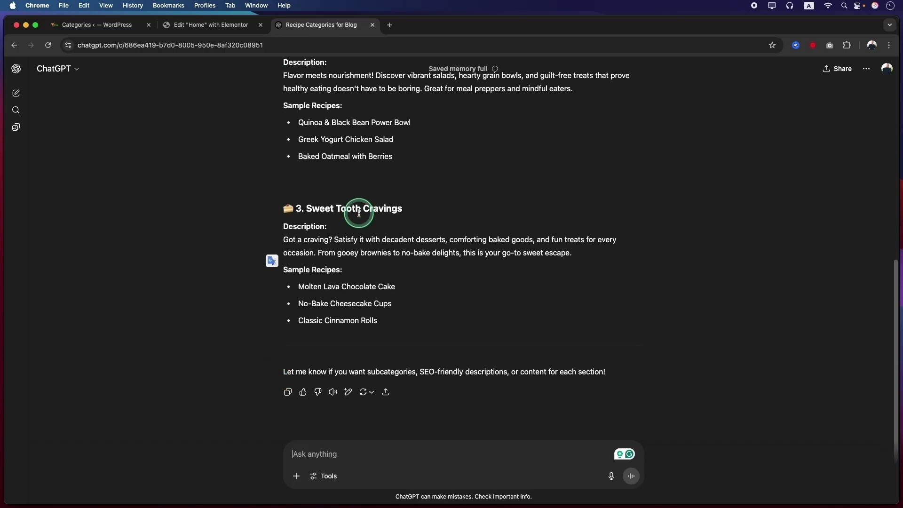
scroll(359, 213, "up", 7)
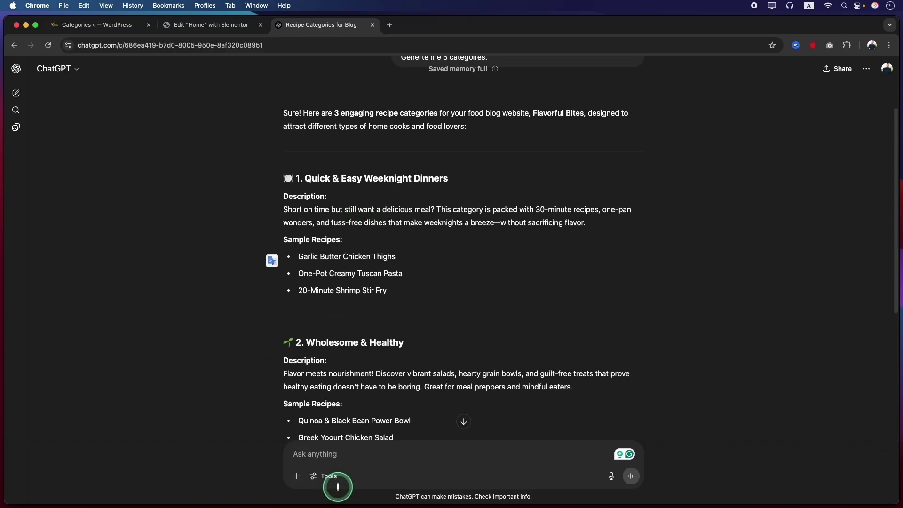
left_click(329, 454)
type("Those categories text is too long")
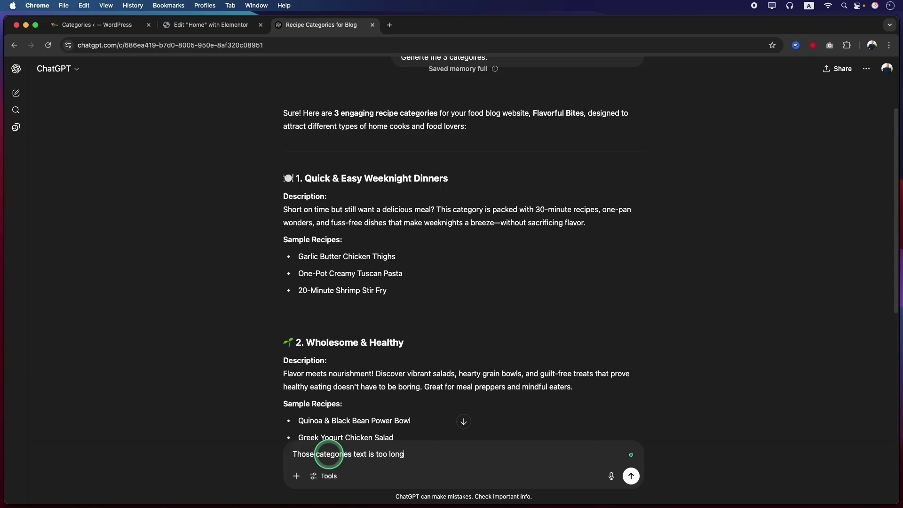
key("Return")
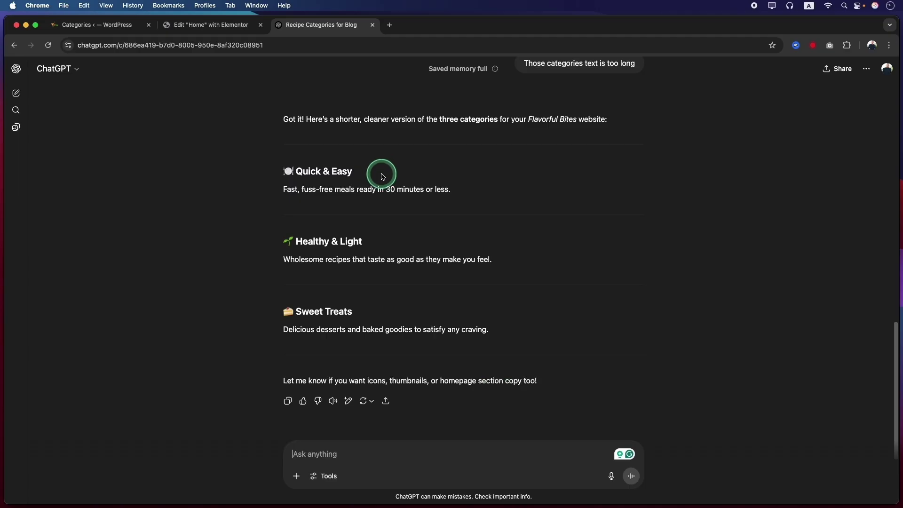
Copy the category title "Quick & Easy" from ChatGPT into the name of a new WordPress post category.
left_click_drag(383, 177, 298, 175)
key("super+c")
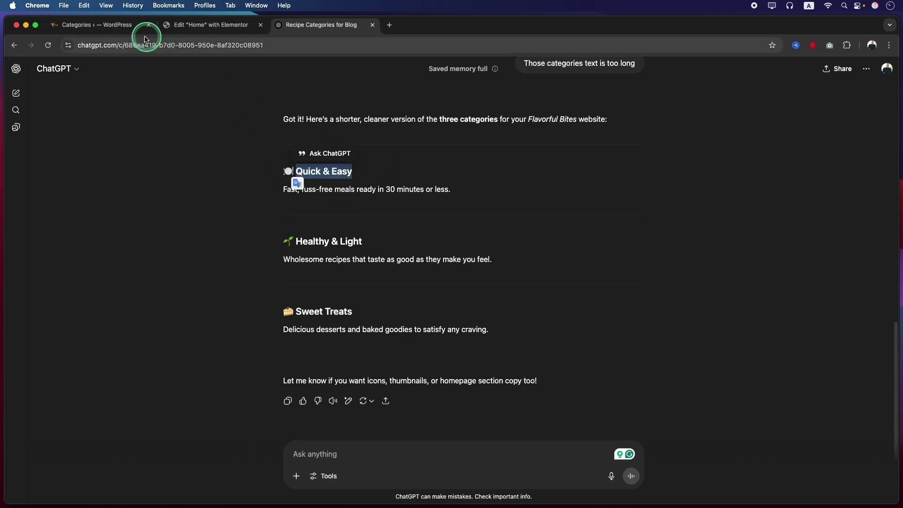
left_click(177, 26)
left_click(82, 27)
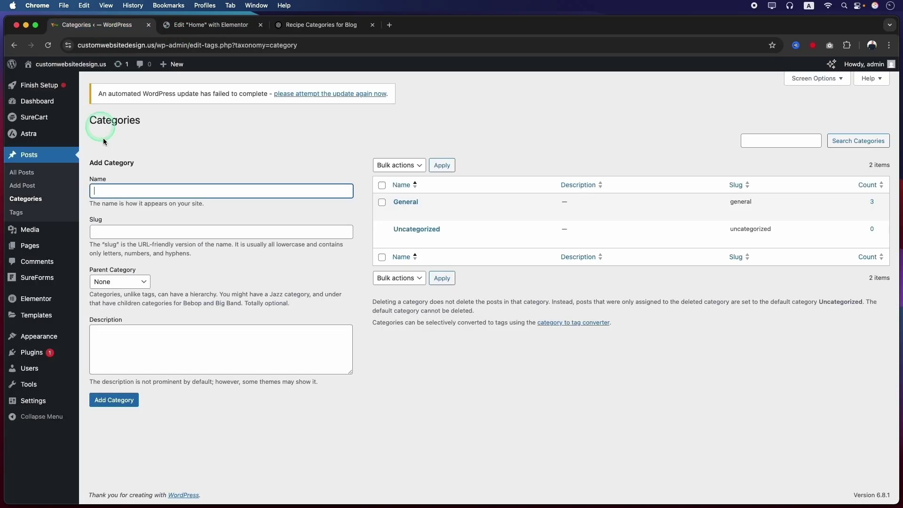
key("super+v")
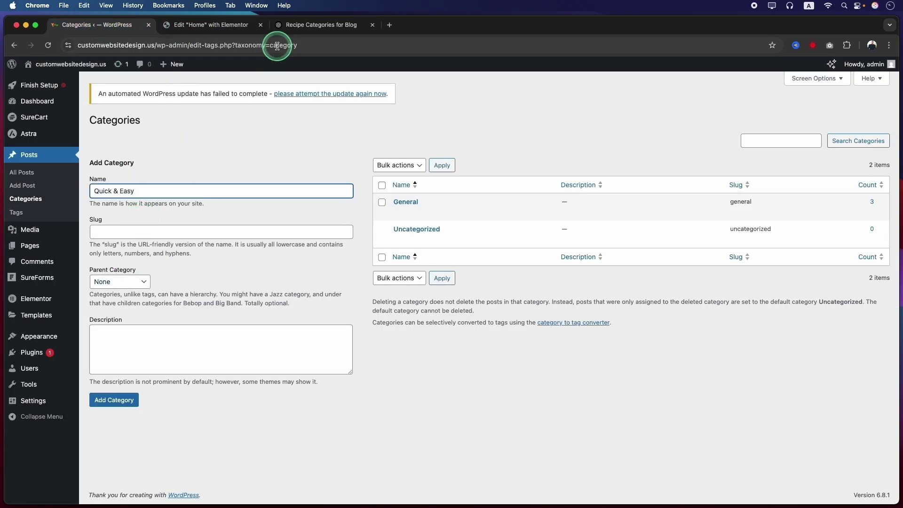
Give the Quick & Easy category the copied description "Fast, fuss-free meals ready in 30 minutes or less." and add it.
left_click(313, 25)
left_click_drag(293, 207, 439, 197)
key("super+c")
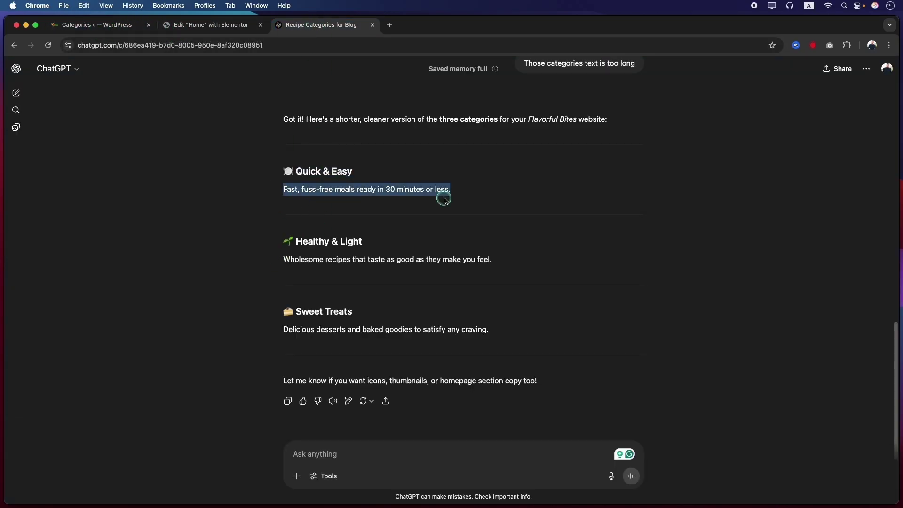
left_click(83, 31)
left_click(142, 349)
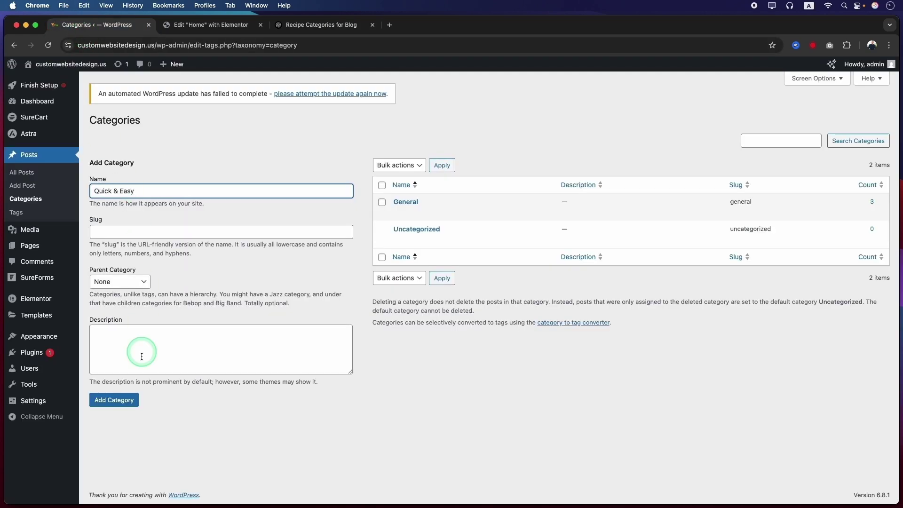
key("super+v")
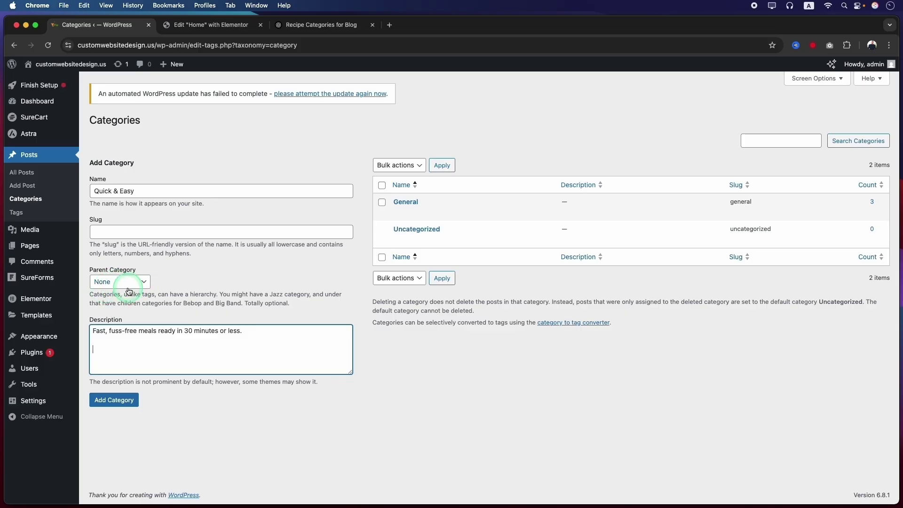
left_click(116, 400)
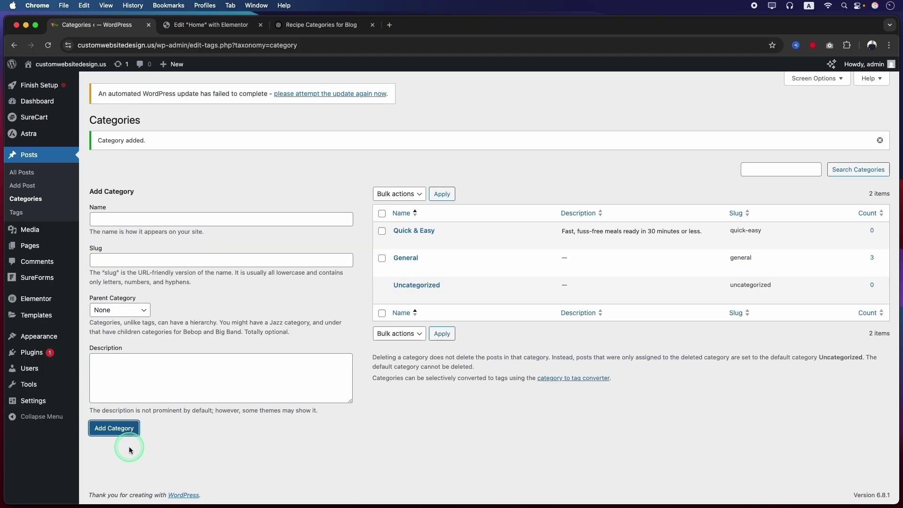
Copy the category title "Healthy & Light" from ChatGPT into the name of another new post category.
left_click(301, 25)
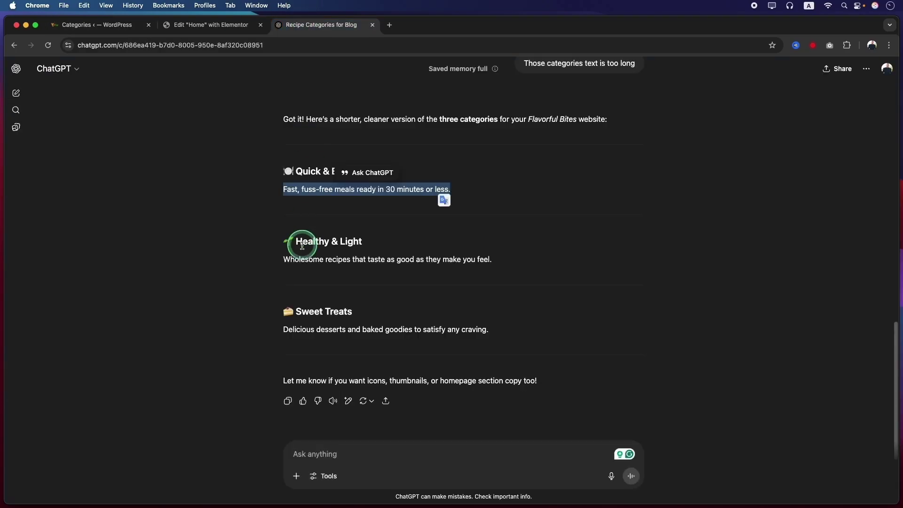
left_click_drag(378, 243, 299, 241)
key("super+c")
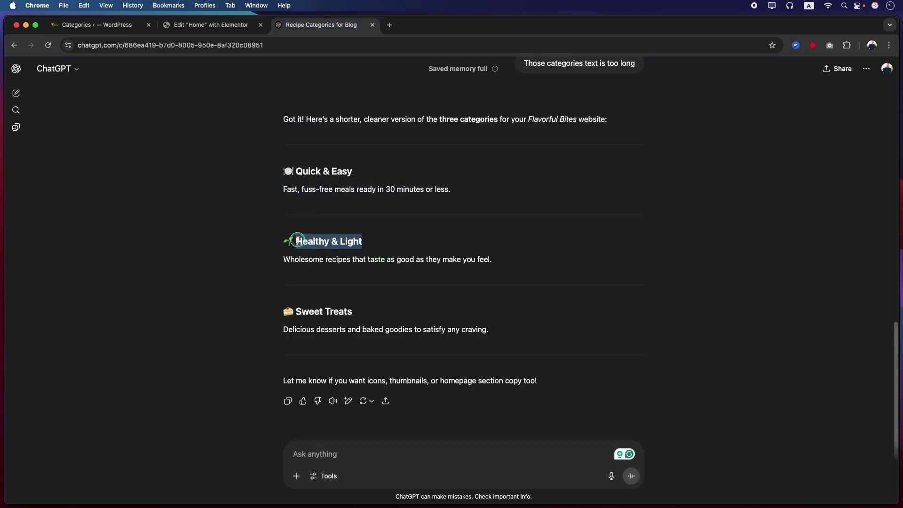
left_click(136, 28)
left_click(134, 219)
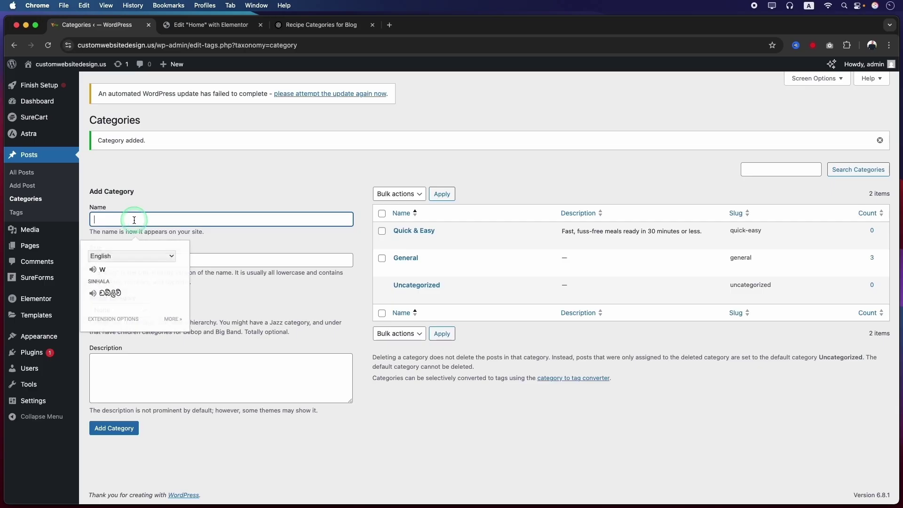
key("super+v")
Give the Healthy & Light category the description "Wholesome recipes that taste as good as they make you feel." and add it.
left_click(302, 21)
left_click(443, 298)
left_click(137, 371)
type("Wholesome recipes that taste as good as they make you feel.")
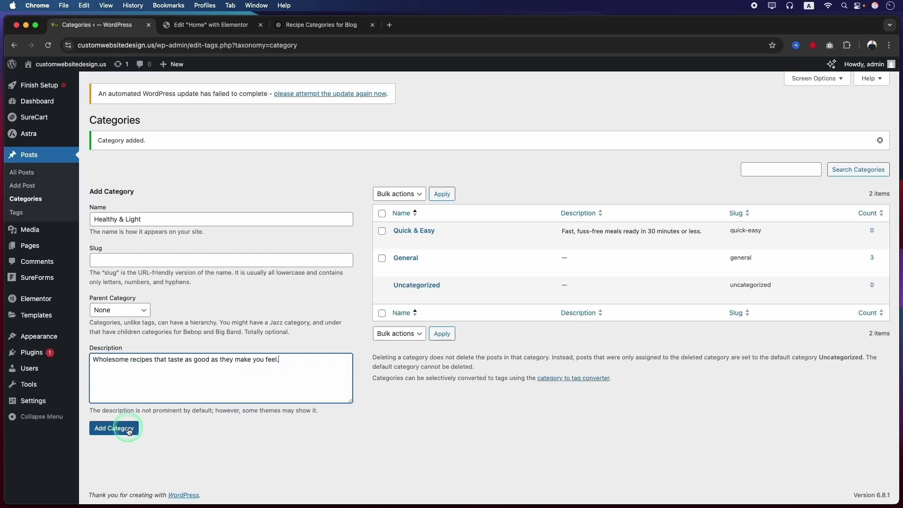
left_click(130, 432)
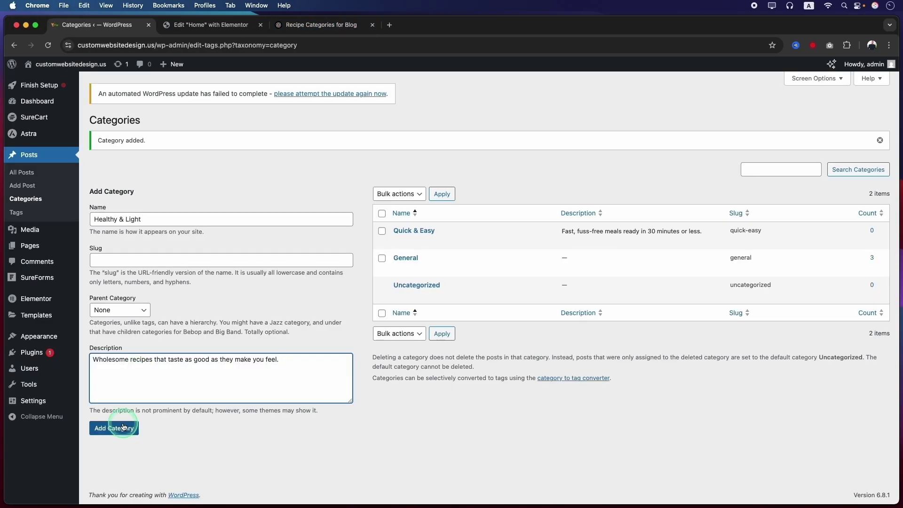
Copy the category title "Sweet Treats" from ChatGPT into the name of a third new post category.
left_click(338, 28)
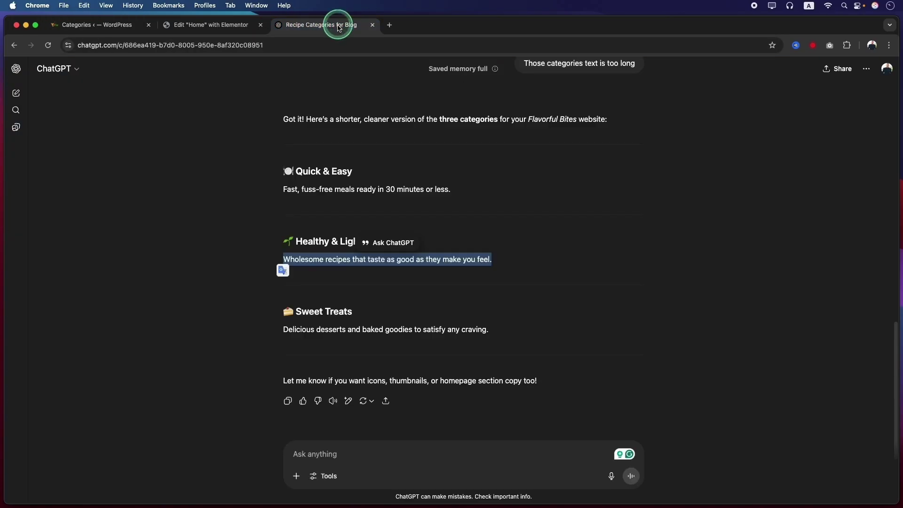
left_click(368, 319)
left_click_drag(374, 317, 295, 308)
key("super+c")
left_click(92, 26)
left_click(141, 219)
key("super+v")
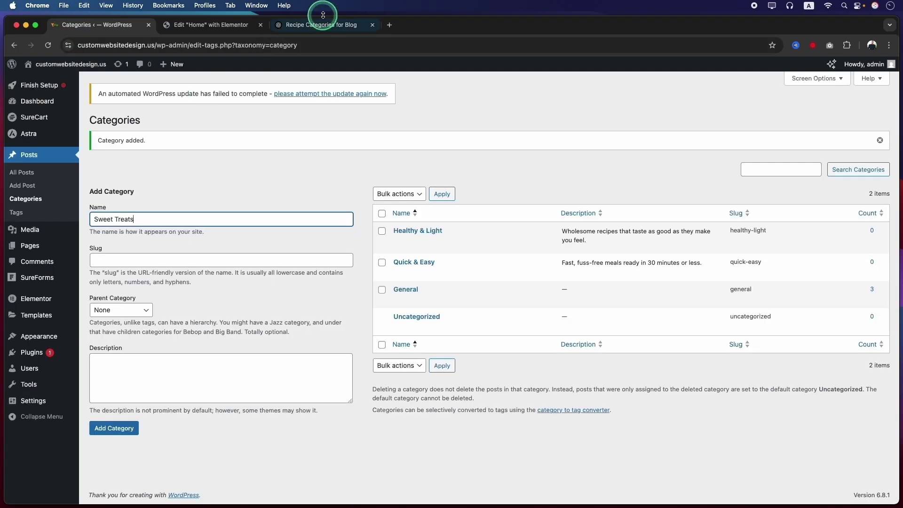
Add the Sweet Treats category with the description "Delicious desserts and baked goodies to satisfy any craving." and return to the Home page in Elementor.
left_click(323, 25)
left_click(120, 25)
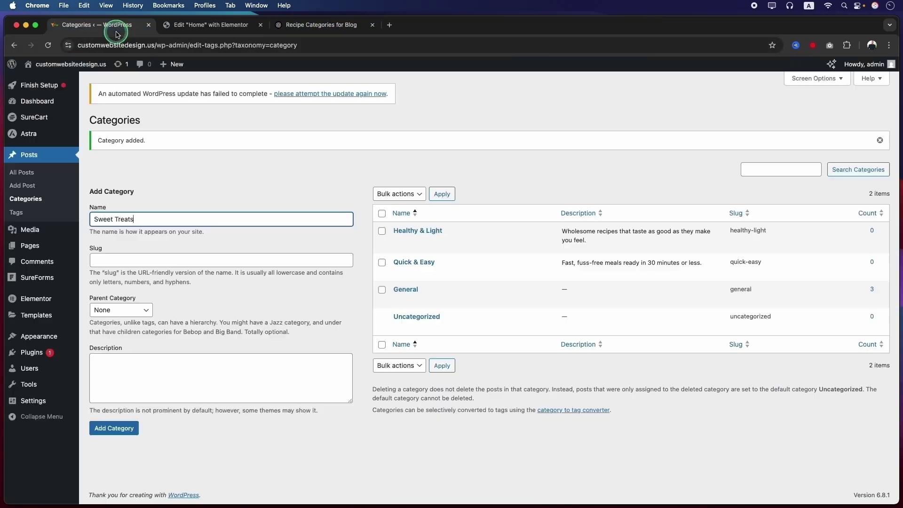
left_click(132, 357)
key("super+v")
left_click(113, 428)
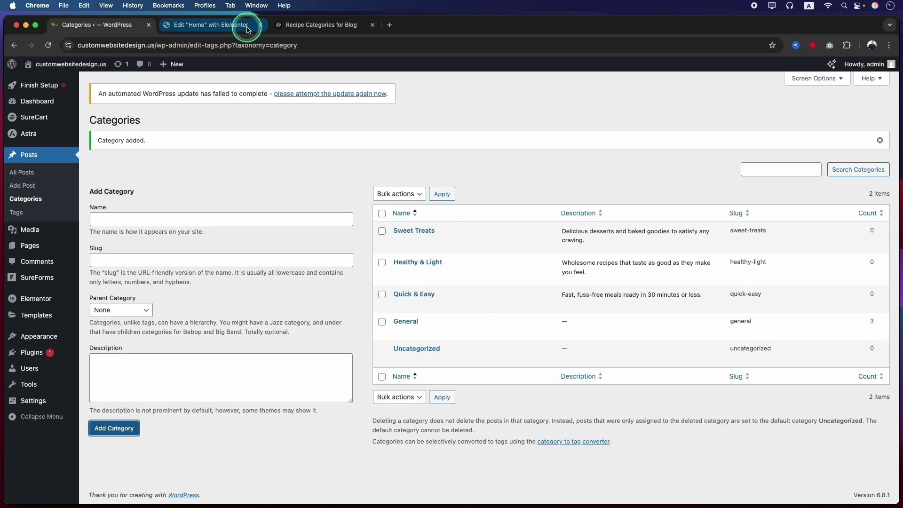
left_click(204, 27)
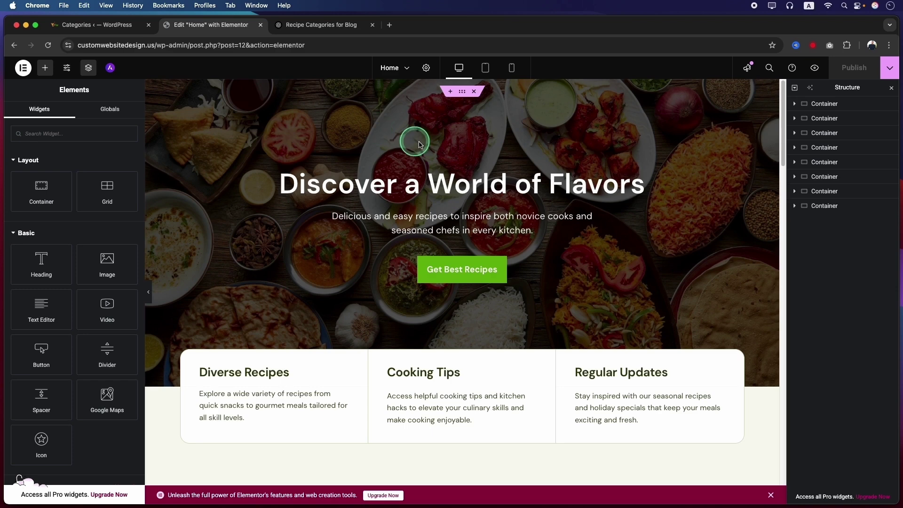
Replace the title of the Diverse Recipes icon box with "Quick & Easy" copied from ChatGPT.
scroll(263, 316, "down", 3)
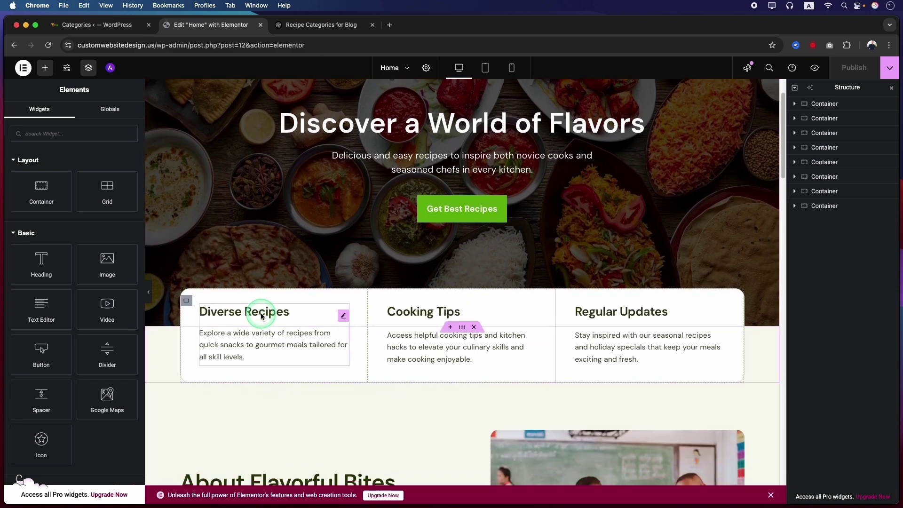
scroll(261, 314, "down", 1)
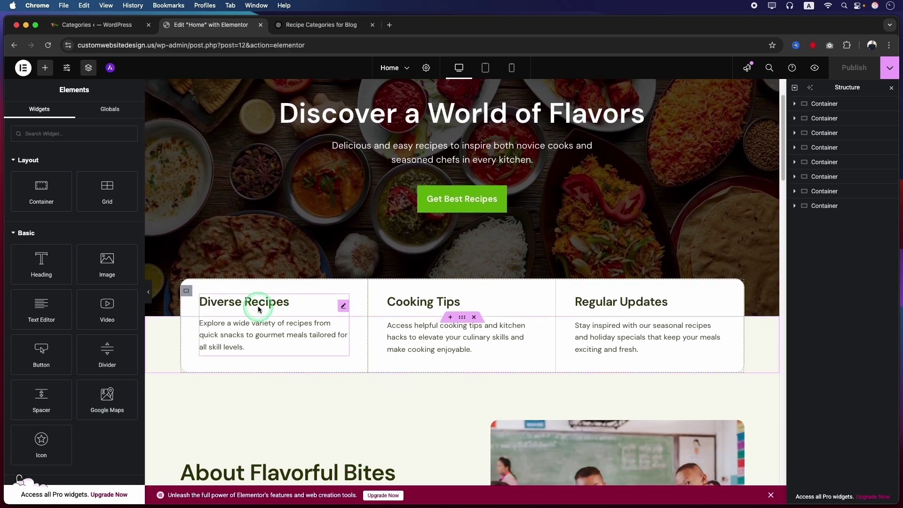
left_click(344, 307)
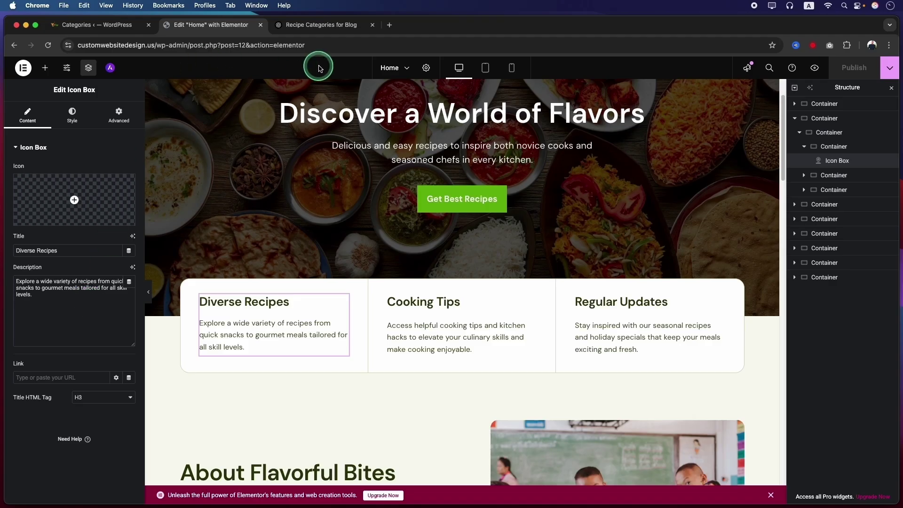
left_click(301, 25)
left_click_drag(389, 170, 301, 165)
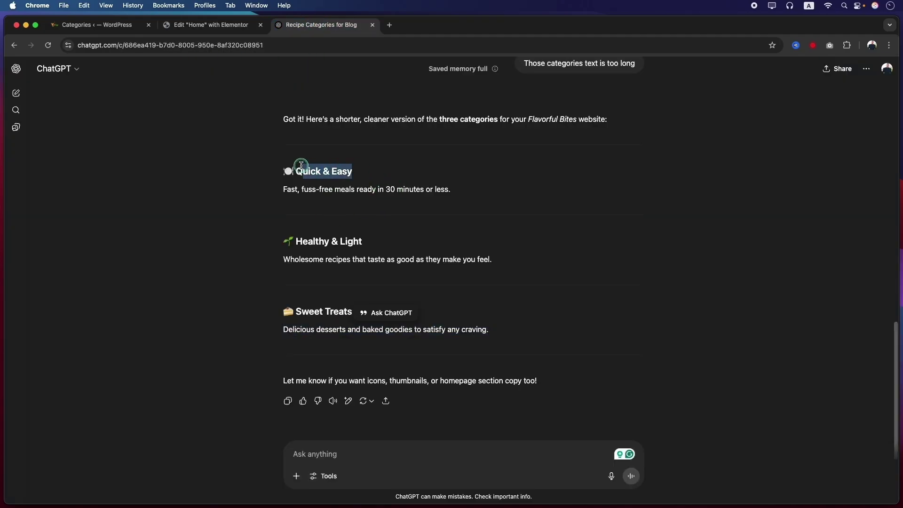
left_click(207, 25)
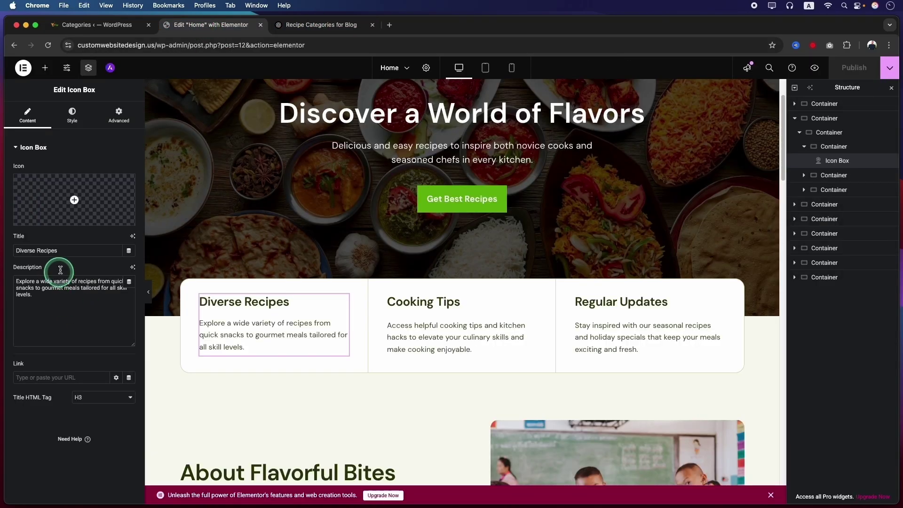
triple_click(70, 253)
key("super+v")
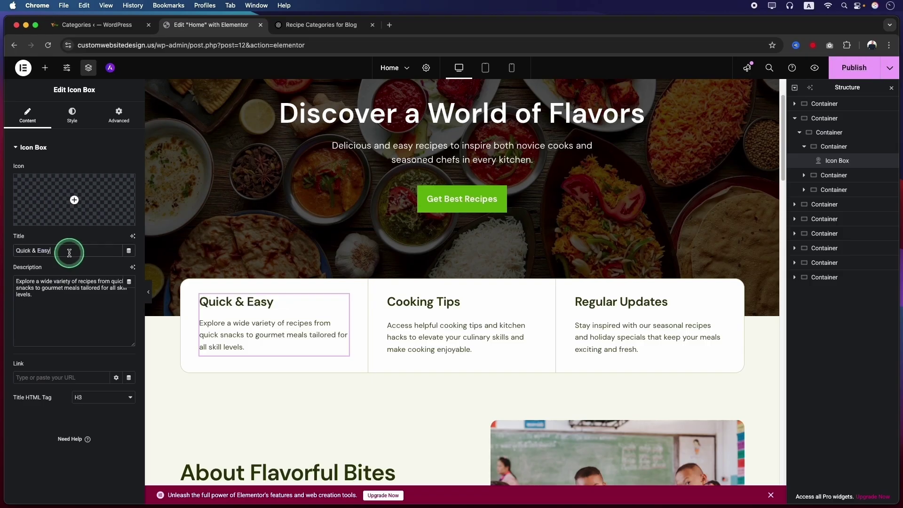
Replace the Quick & Easy box's description with "Fast, fuss-free meals ready in 30 minutes or less." copied from ChatGPT.
left_click(301, 25)
left_click_drag(286, 189, 450, 190)
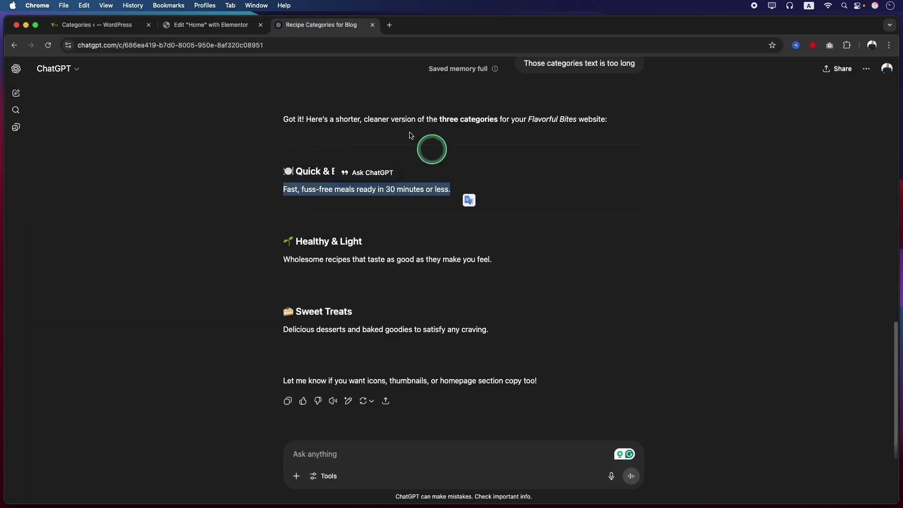
left_click(193, 34)
triple_click(73, 296)
key("super+v")
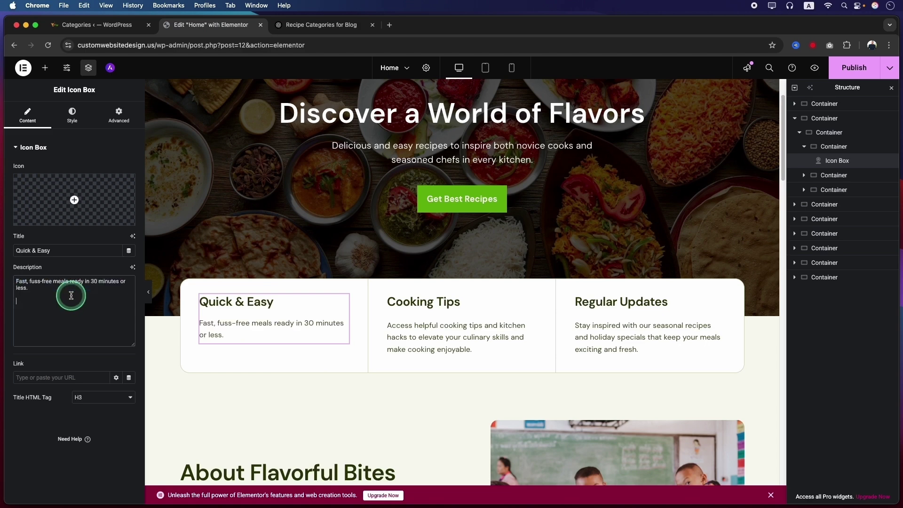
Replace the title of the Cooking Tips icon box with "Healthy & Light" copied from ChatGPT.
left_click(301, 26)
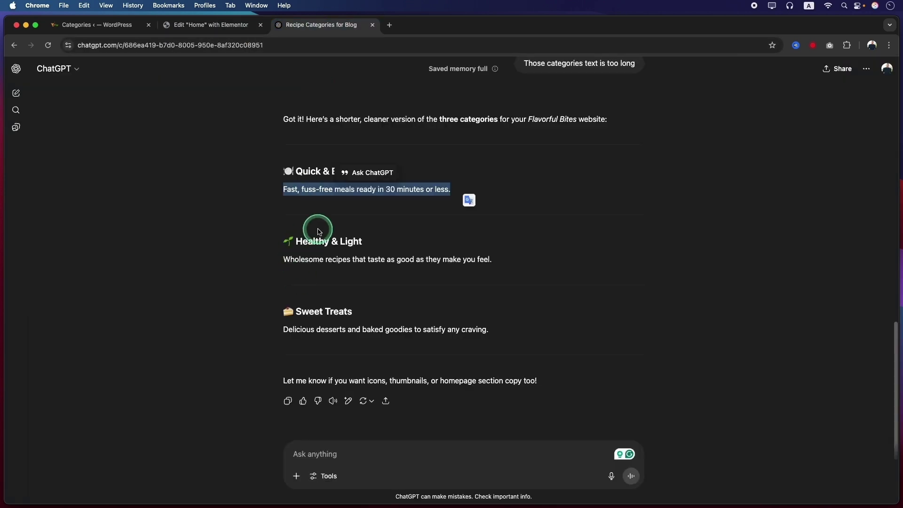
left_click(298, 240)
left_click_drag(297, 240, 379, 241)
left_click(210, 24)
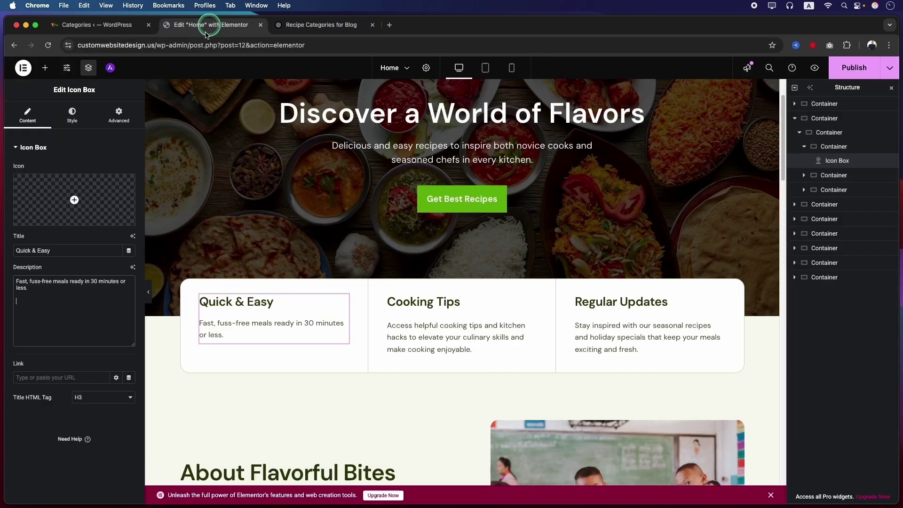
left_click(530, 306)
left_click(68, 316)
triple_click(77, 253)
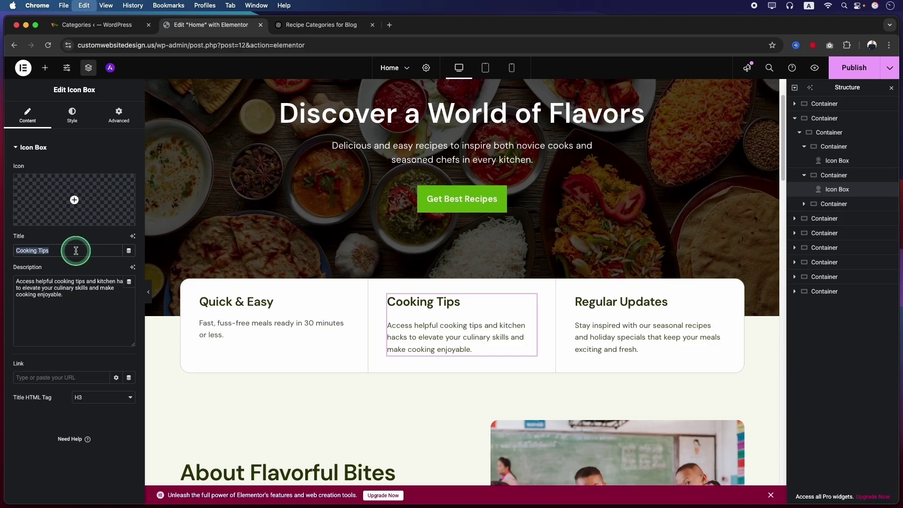
key("super+v")
Replace the Healthy & Light box's description with "Wholesome recipes that taste as good as they make you feel." from ChatGPT.
key("ctrl+Tab")
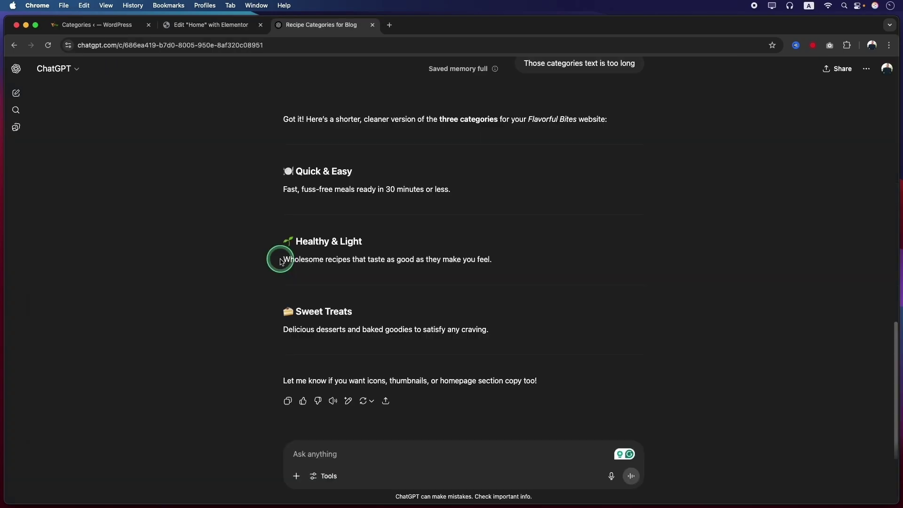
left_click_drag(283, 259, 492, 259)
key("super+c")
left_click(207, 25)
left_click(66, 319)
key("super+a")
key("super+v")
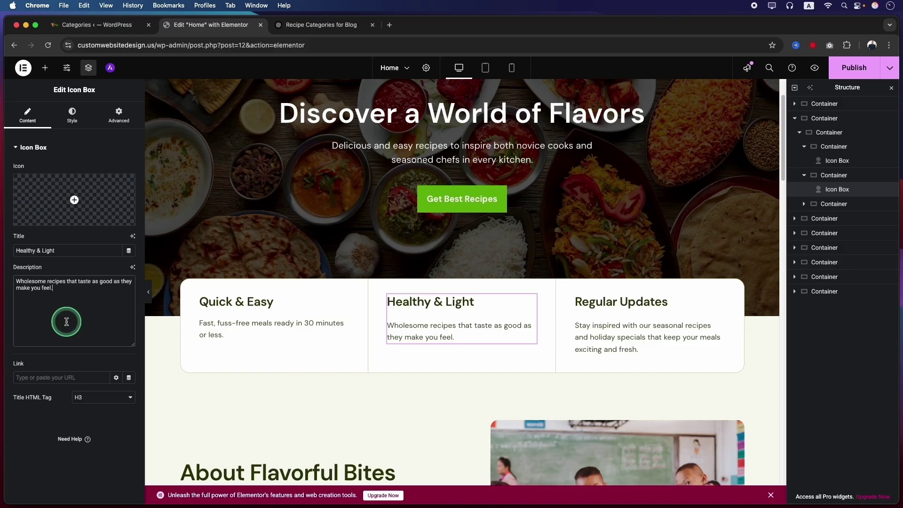
Replace the title of the Regular Updates icon box with "Sweet Treats" copied from ChatGPT.
scroll(483, 181, "up", 1)
scroll(483, 181, "up", 1)
scroll(470, 185, "down", 2)
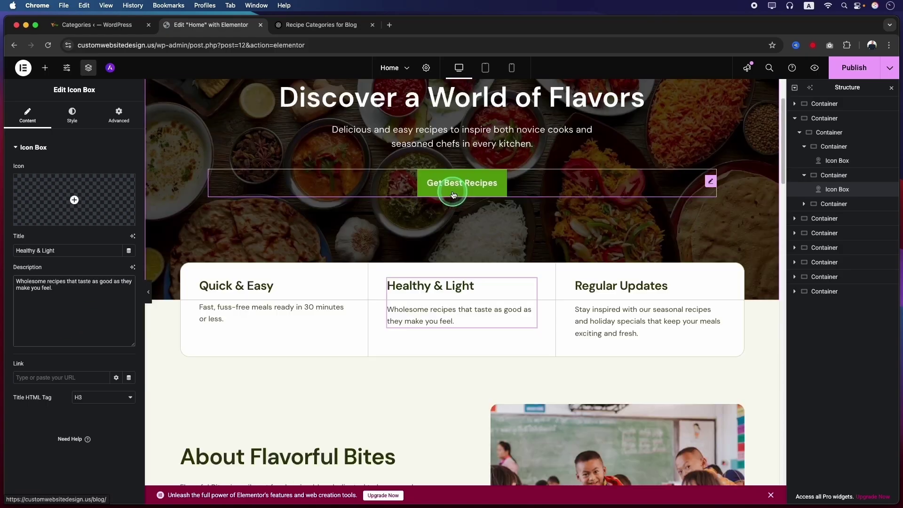
key("ctrl+Tab")
triple_click(383, 311)
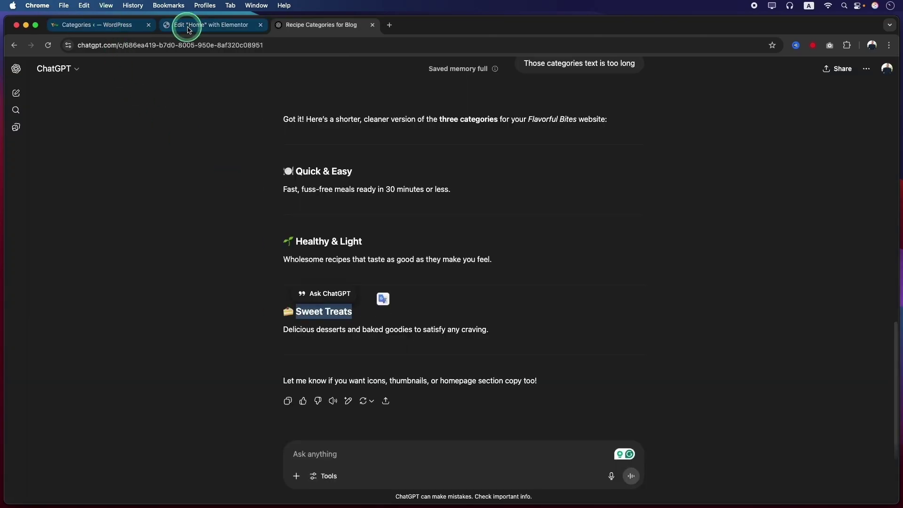
left_click(186, 25)
left_click(607, 304)
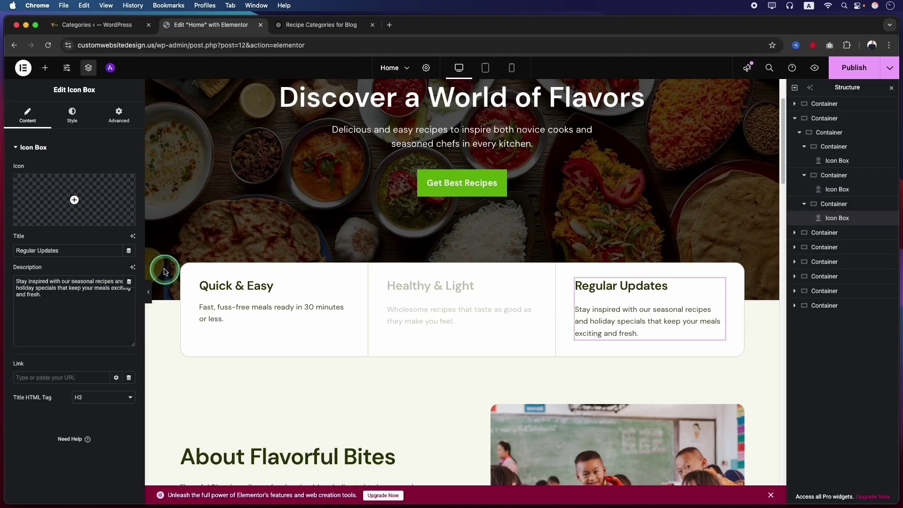
left_click(63, 250)
key("super+a")
key("super+v")
Replace the Sweet Treats box's description with "Delicious desserts and baked goodies to satisfy any craving." from ChatGPT.
left_click(287, 24)
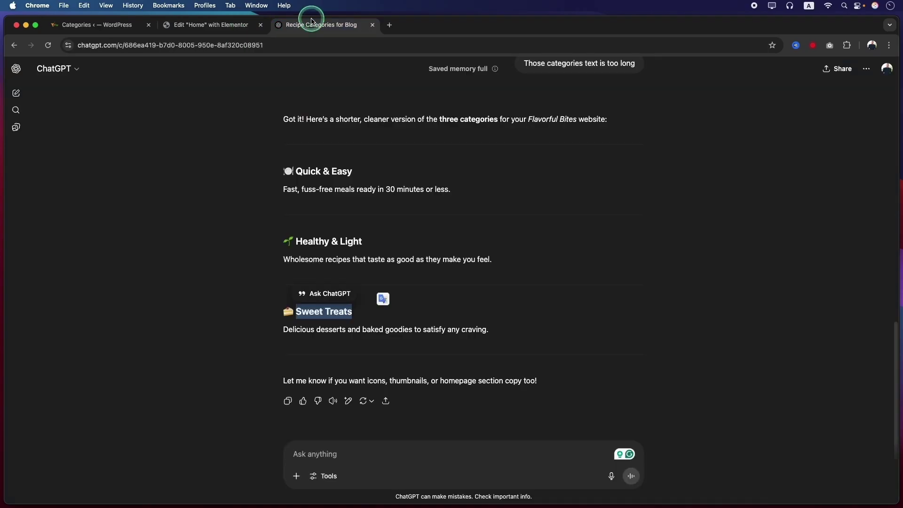
left_click(285, 329)
left_click_drag(526, 310, 518, 334)
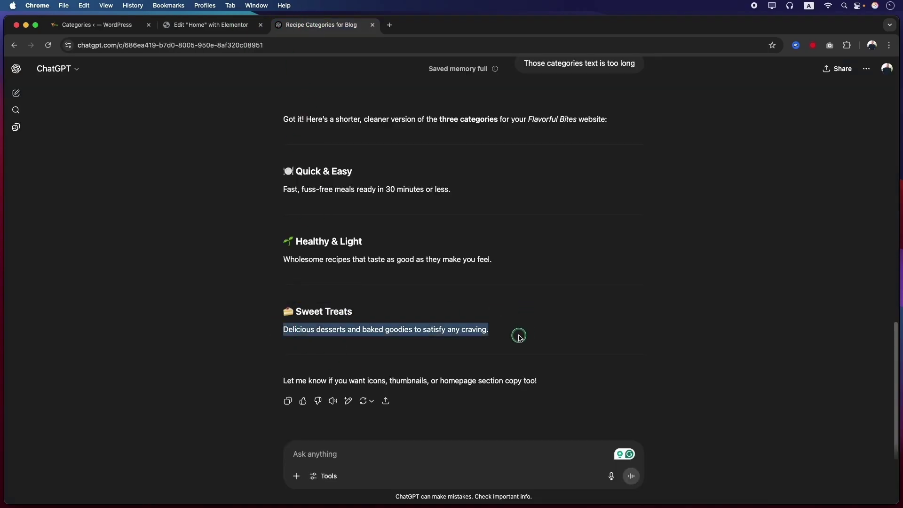
left_click(189, 26)
left_click(81, 299)
key("super+a")
key("super+v")
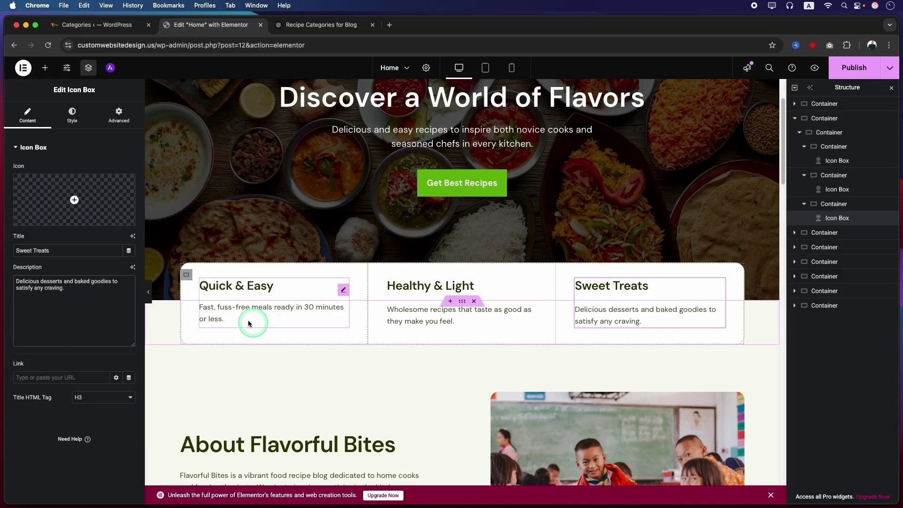
Find the Button widget and place one below the description in the Quick & Easy container.
left_click(45, 71)
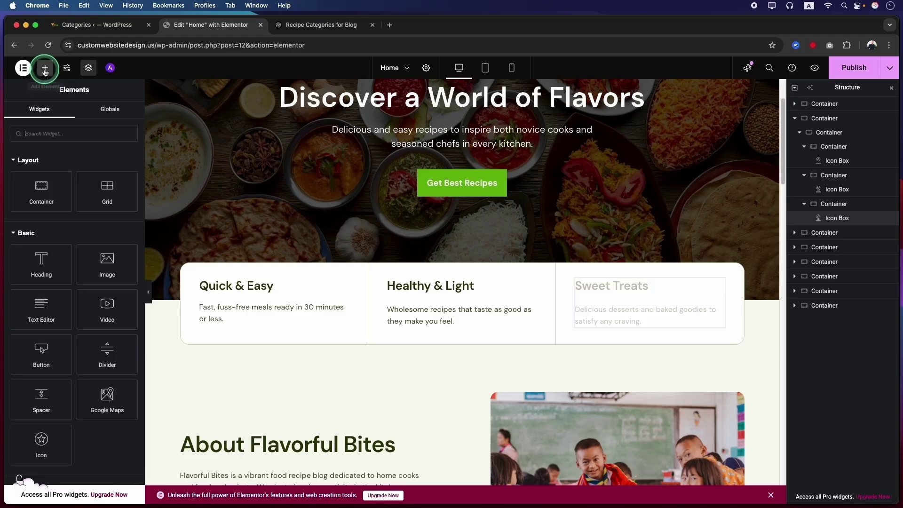
left_click(58, 139)
type("button")
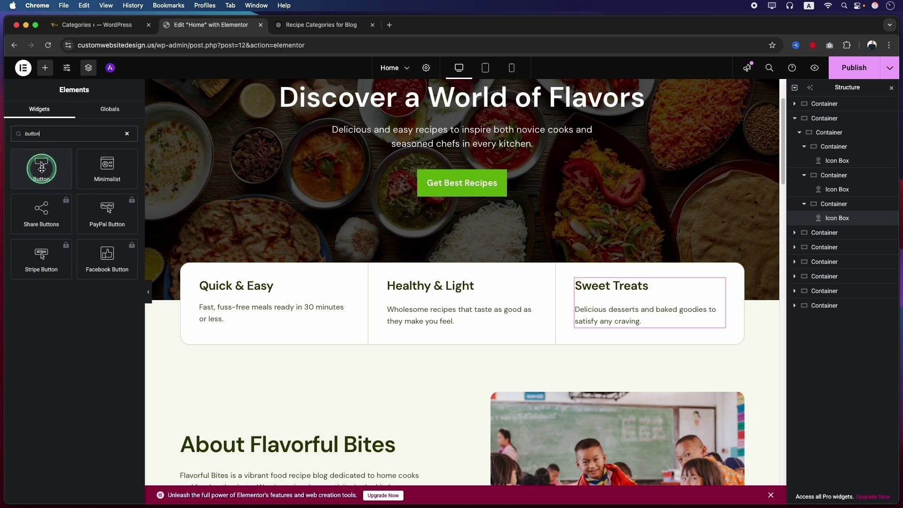
left_click_drag(41, 168, 241, 316)
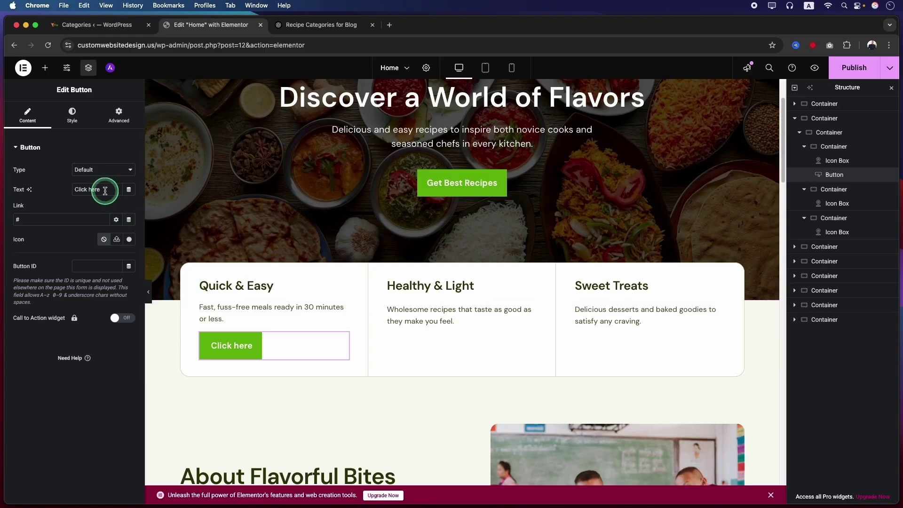
Set the text of the button under Quick & Easy to "See Now".
left_click_drag(105, 191, 52, 194)
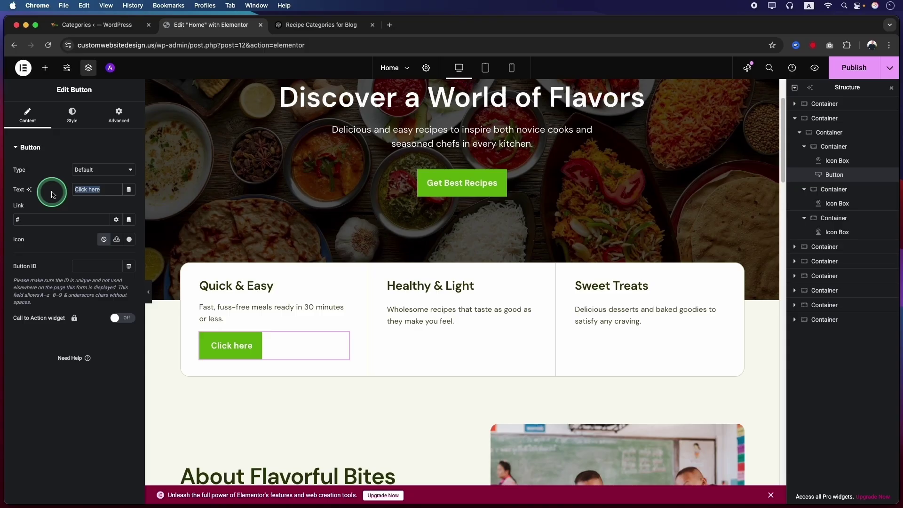
type("See")
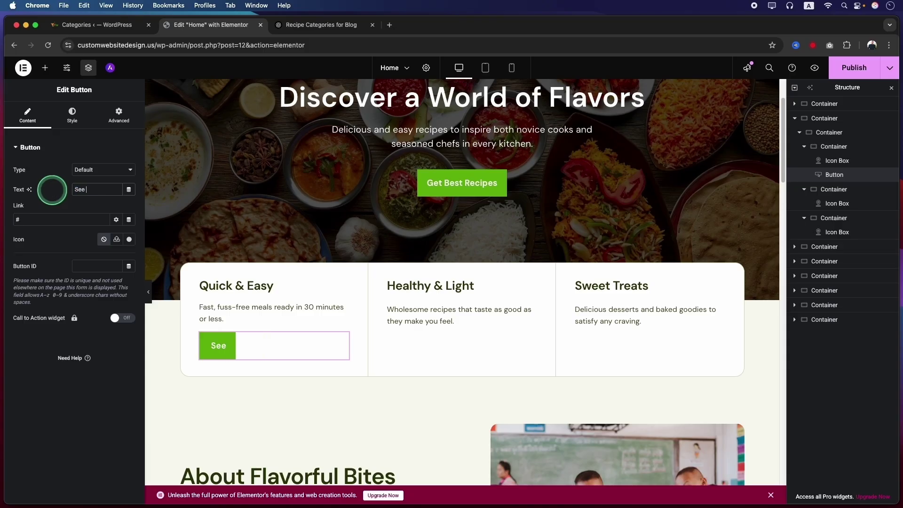
type(" Now")
key("super+a")
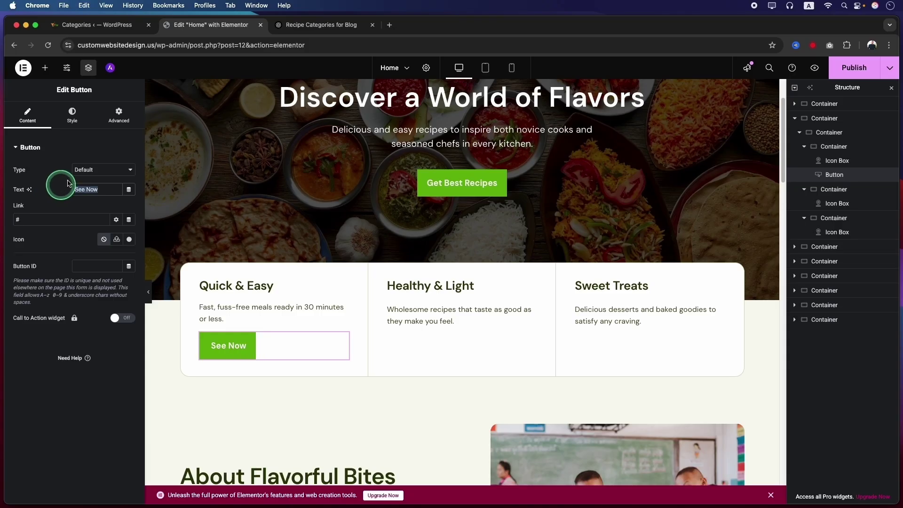
Switch to ChatGPT and send the prompt "give me btn text for each category".
left_click(311, 27)
left_click(366, 451)
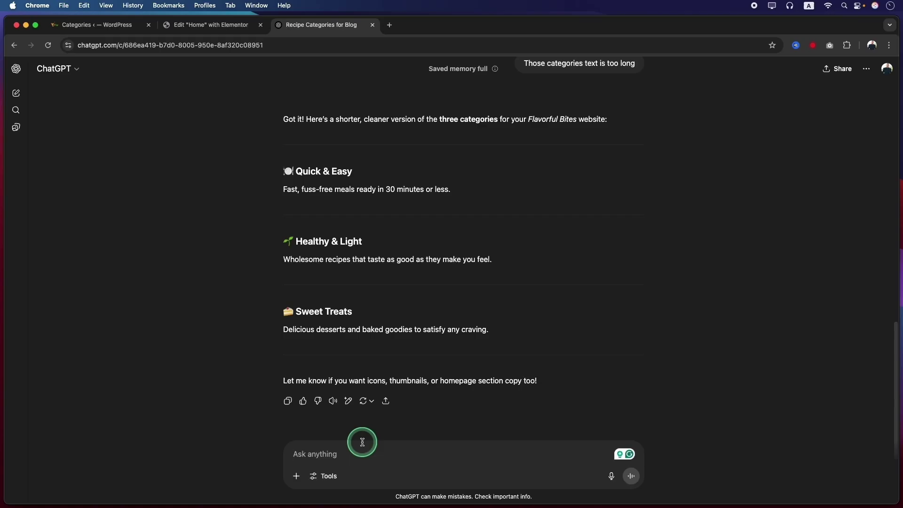
type("give me b")
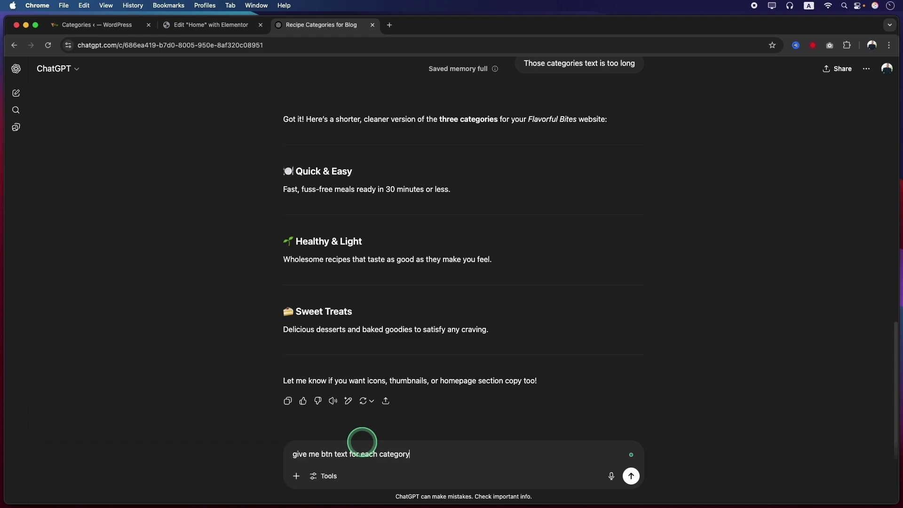
key("Return")
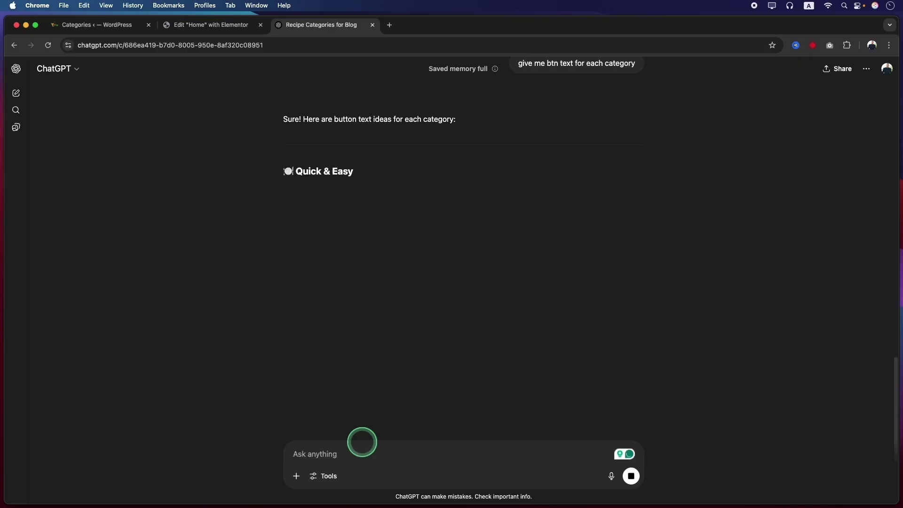
Copy "Explore Fast Recipes" from ChatGPT's answer into the text of the Quick & Easy button in Elementor.
left_click_drag(394, 189, 313, 192)
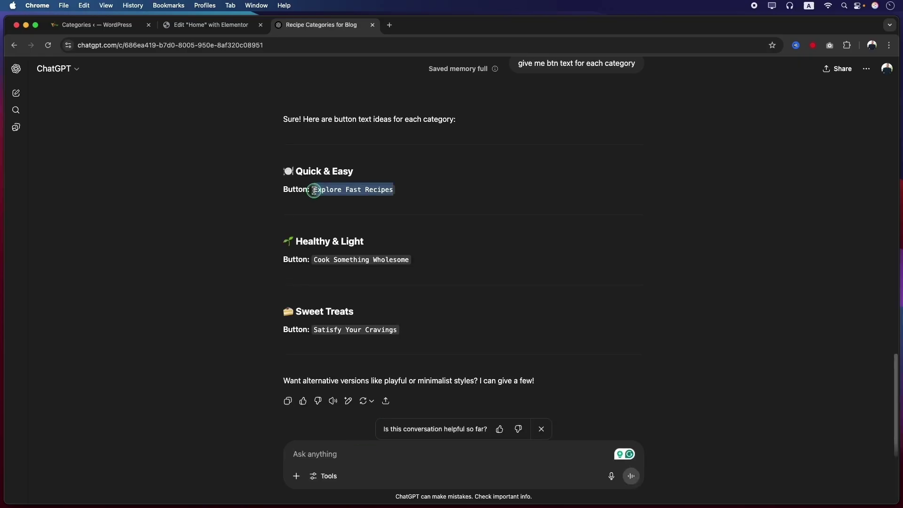
left_click(105, 25)
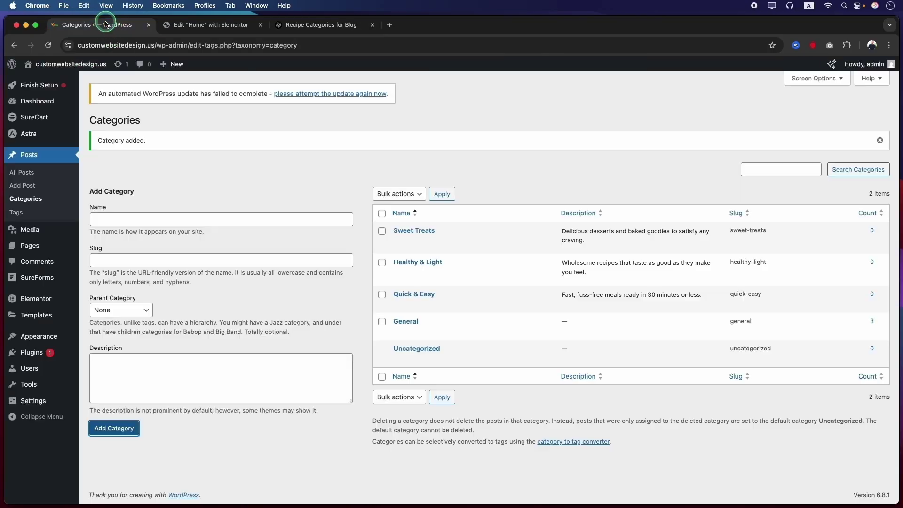
left_click(177, 24)
left_click(110, 193)
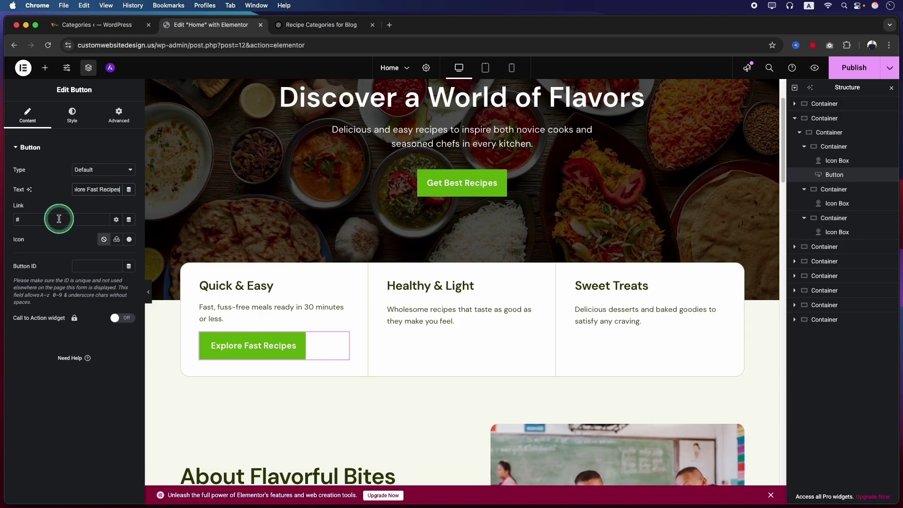
Copy the link address of the Quick & Easy category's page from the WordPress Categories list into the Explore Fast Recipes button's link in Elementor.
left_click(99, 24)
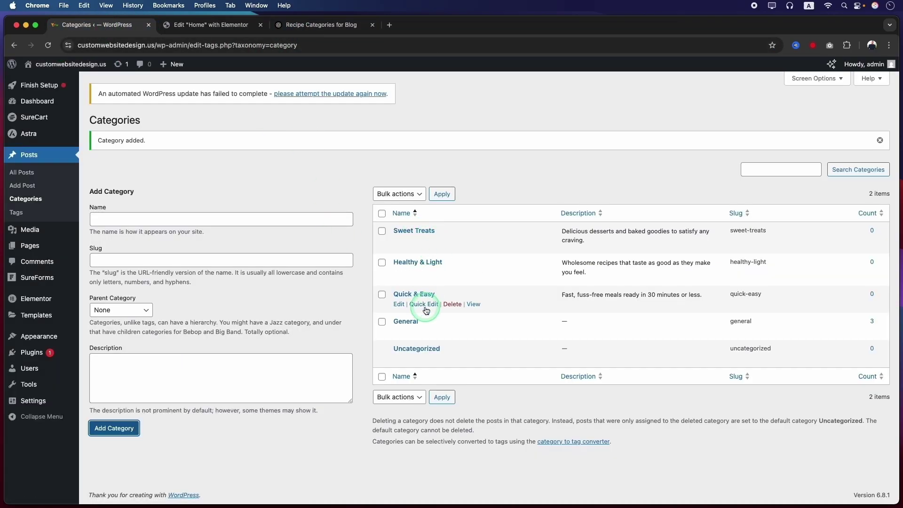
right_click(473, 305)
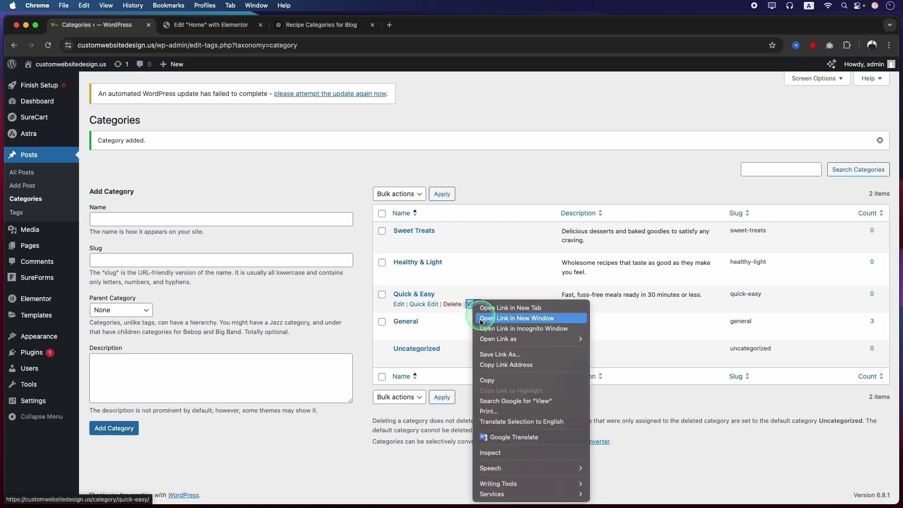
left_click(502, 370)
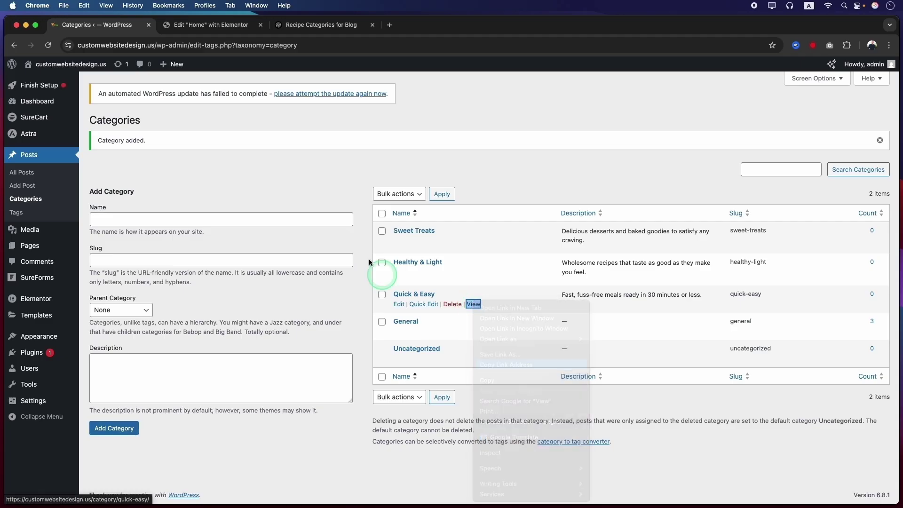
left_click(230, 25)
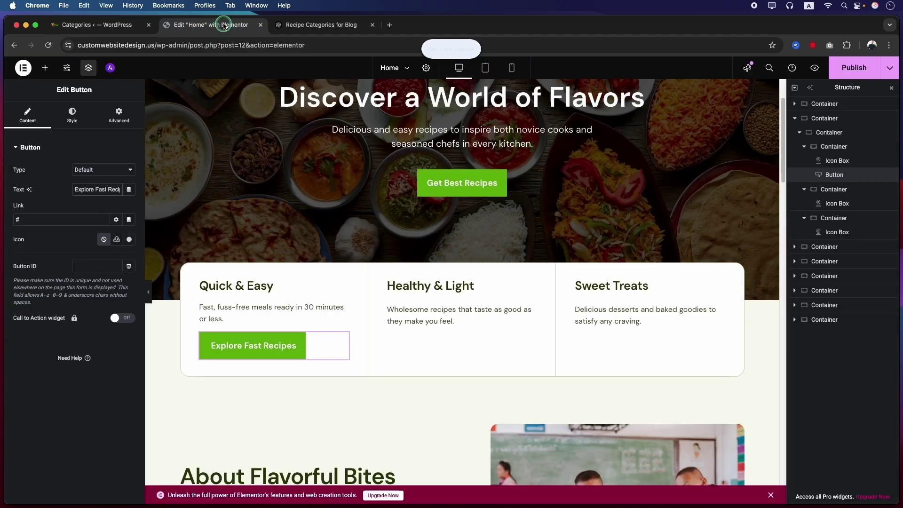
left_click(49, 224)
key("super+a")
key("super+v")
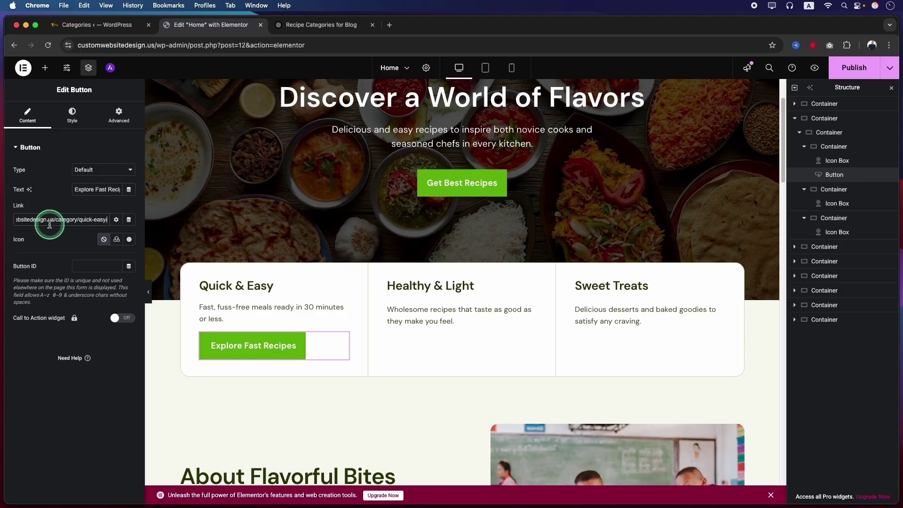
left_click(119, 222)
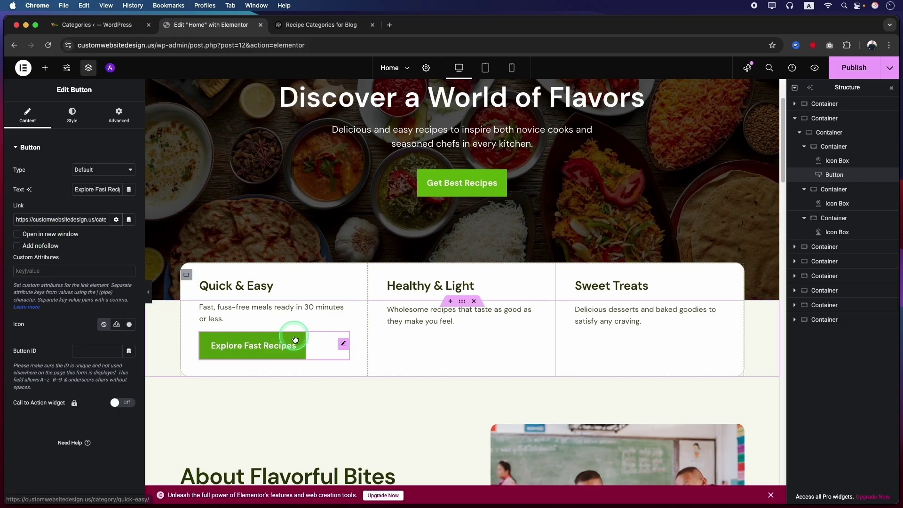
left_click(286, 354)
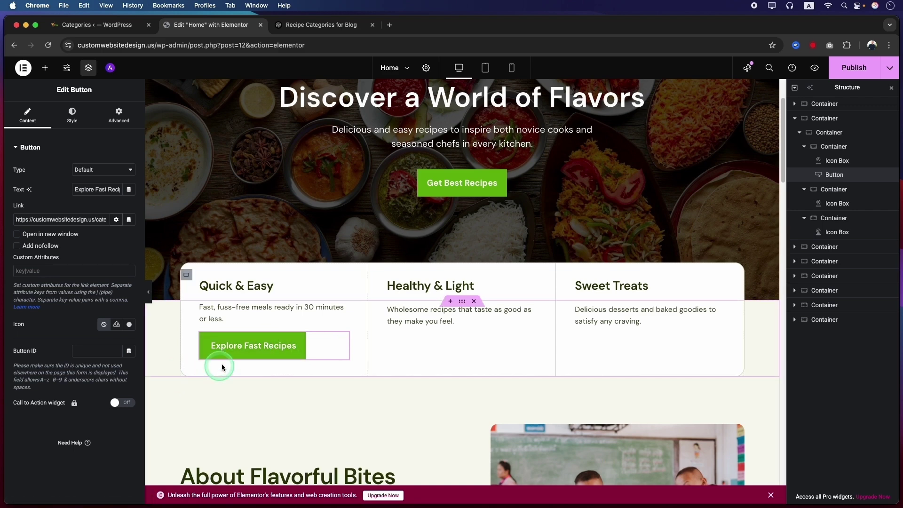
left_click(267, 348)
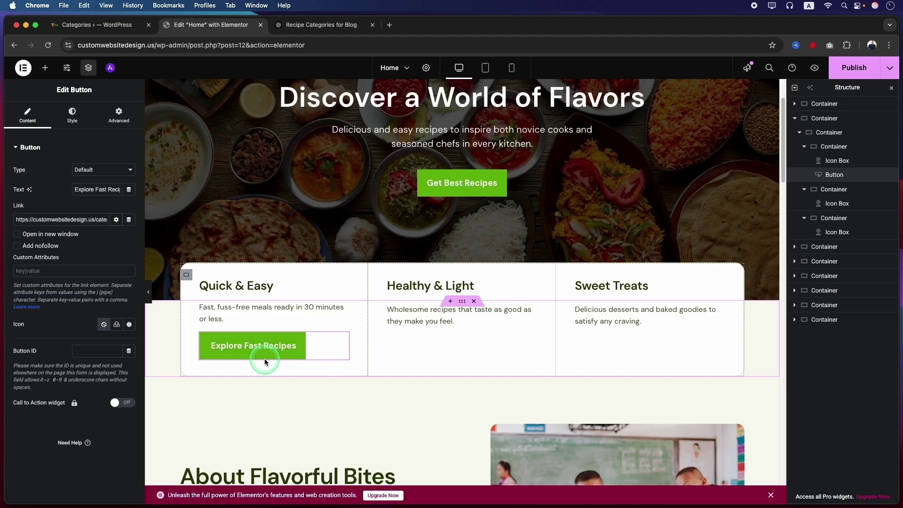
left_click(264, 358)
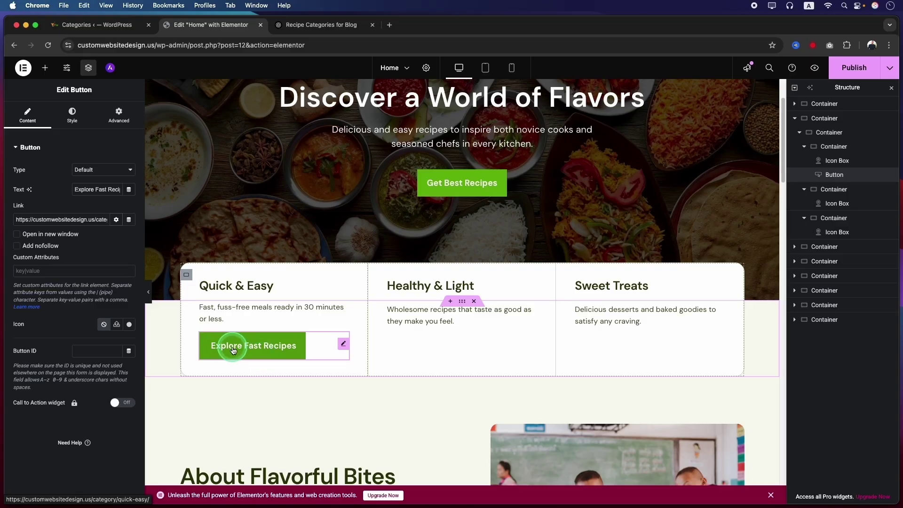
Switch to ChatGPT and send the prompt "give me fontawsome icon for each link".
left_click(318, 27)
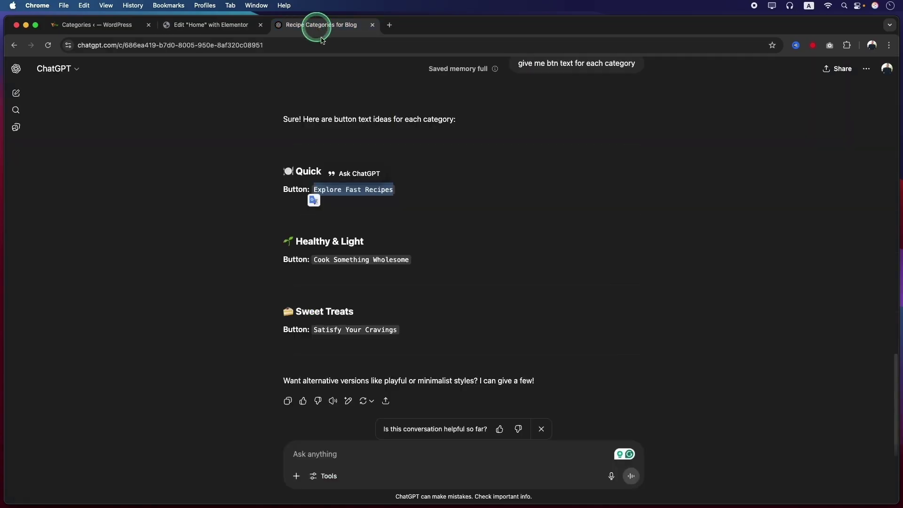
left_click(317, 454)
type("give me fontawsome icon for each link")
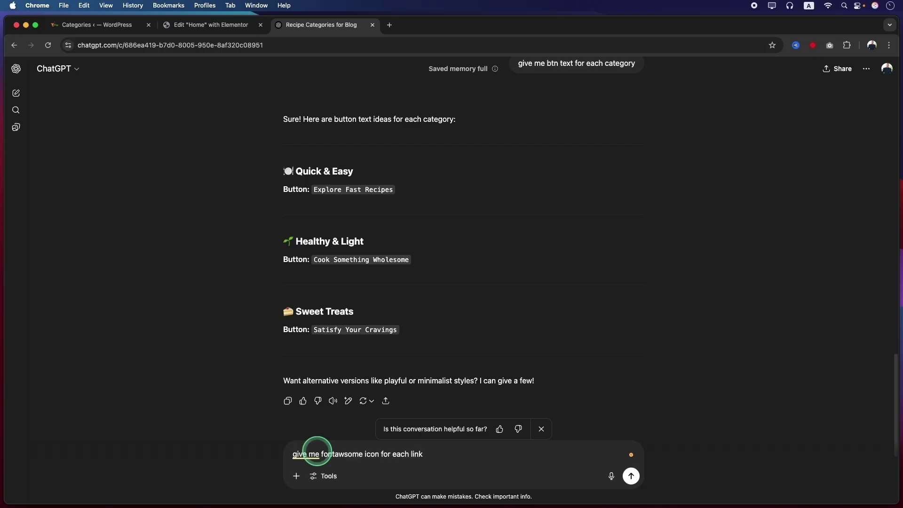
key("Return")
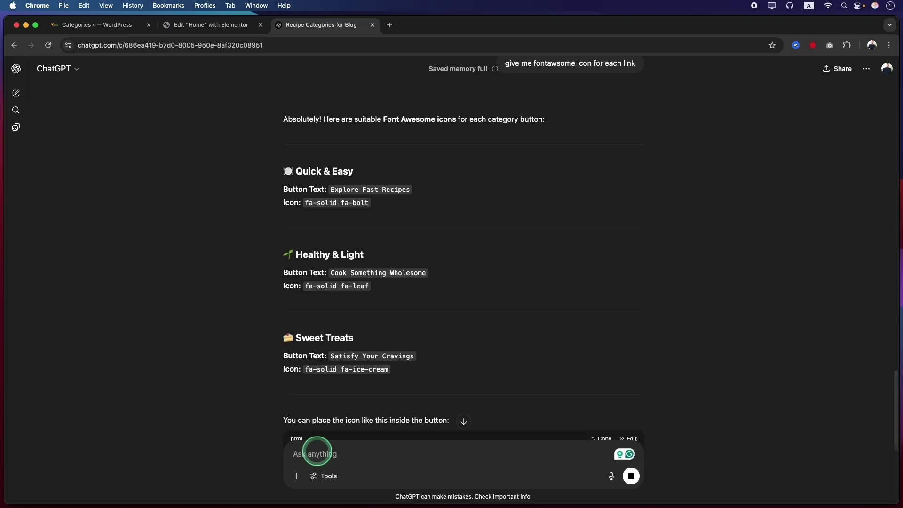
Copy the icon name "bolt" from ChatGPT's Quick & Easy answer and insert the Bolt icon into the Explore Fast Recipes button in Elementor.
double_click(361, 202)
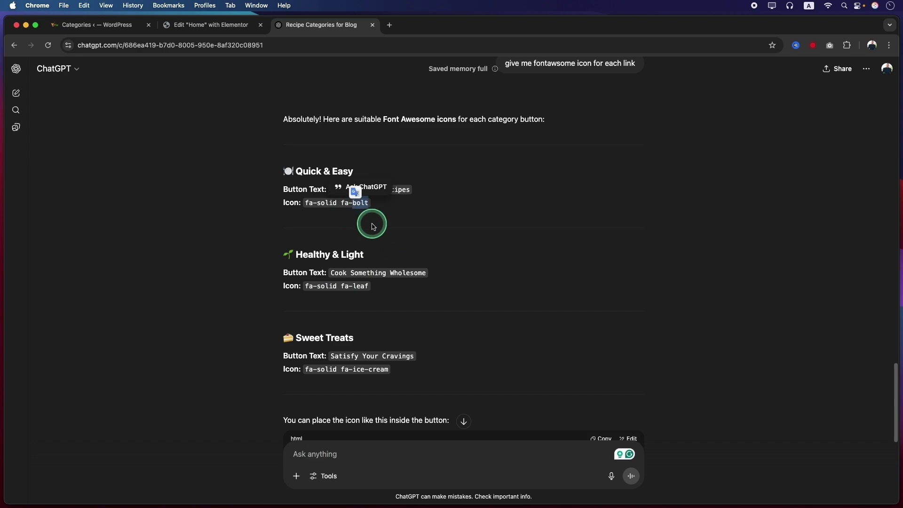
key("super+c")
left_click(188, 27)
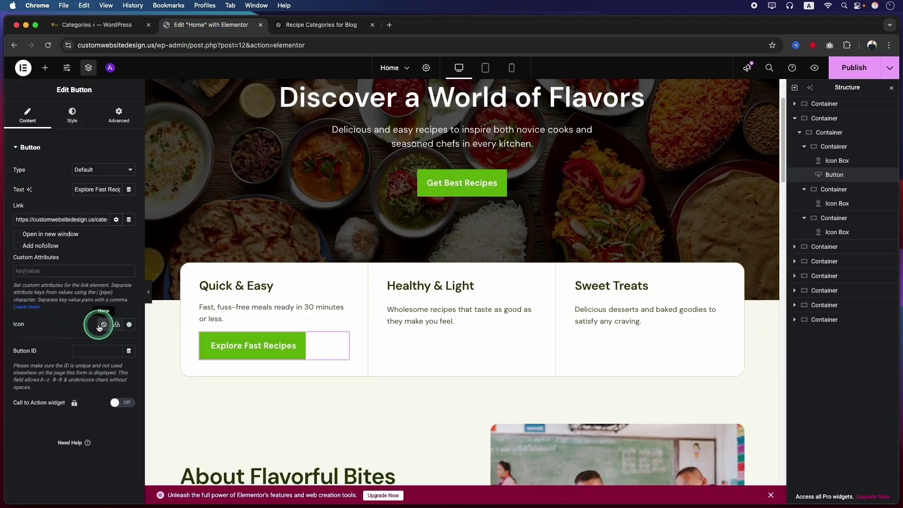
left_click(129, 326)
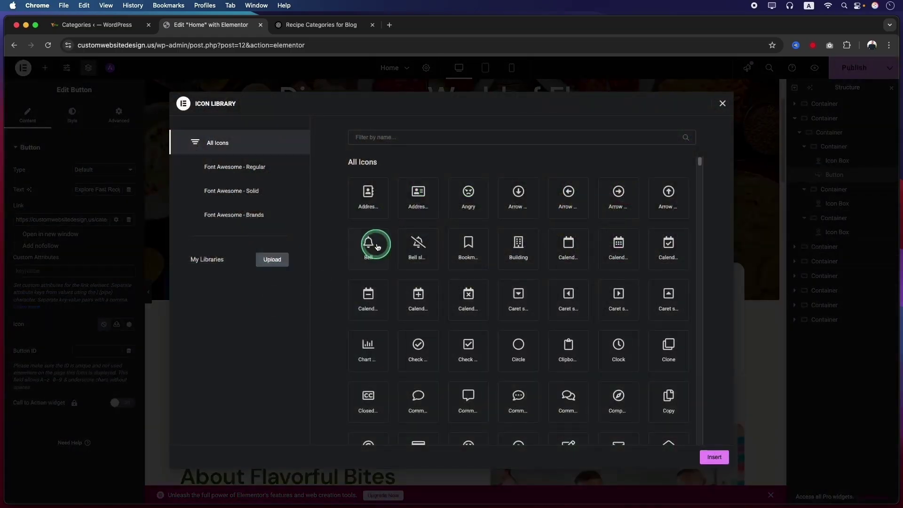
left_click(393, 136)
type("bolt")
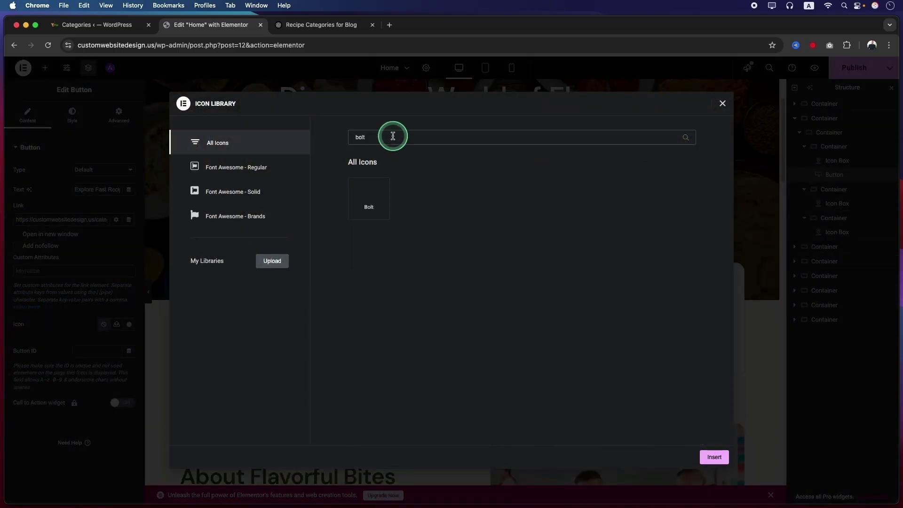
left_click(369, 198)
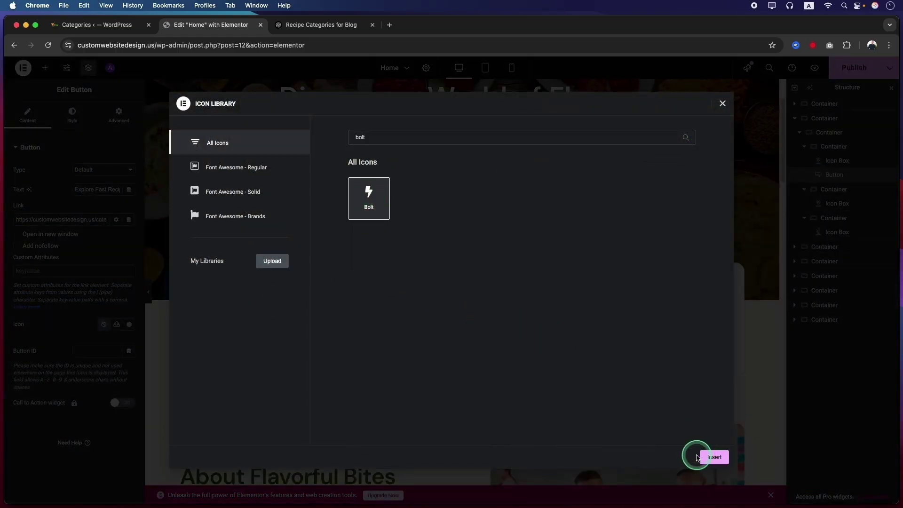
left_click(715, 458)
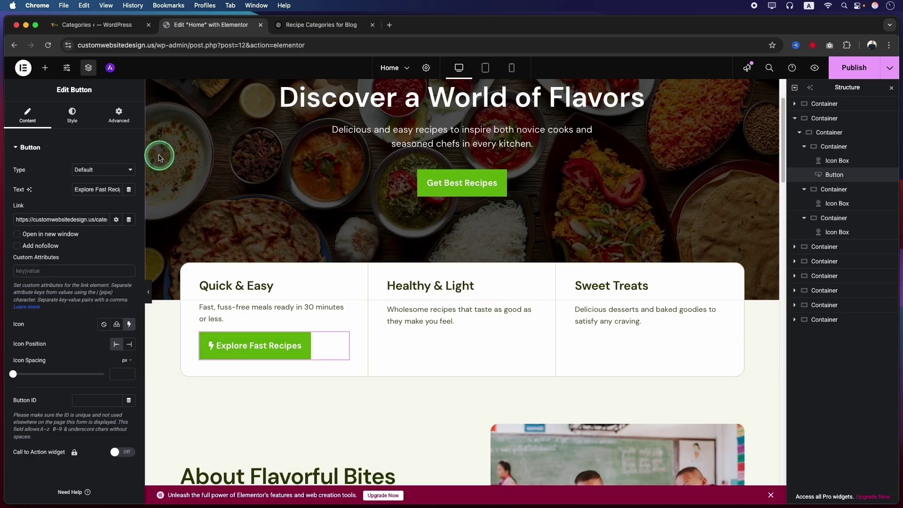
Set the Explore Fast Recipes button's text color to the global Theme Brand color and make its background fully transparent.
left_click(69, 113)
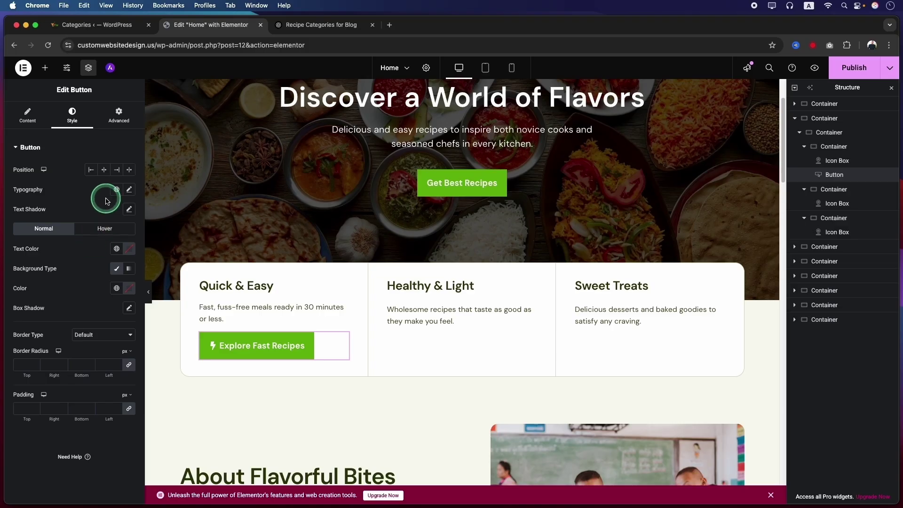
left_click(115, 249)
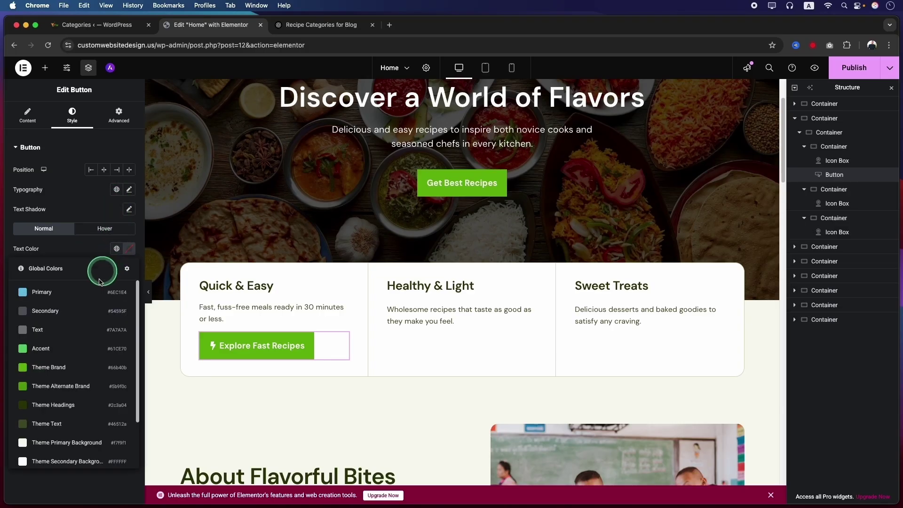
left_click(73, 369)
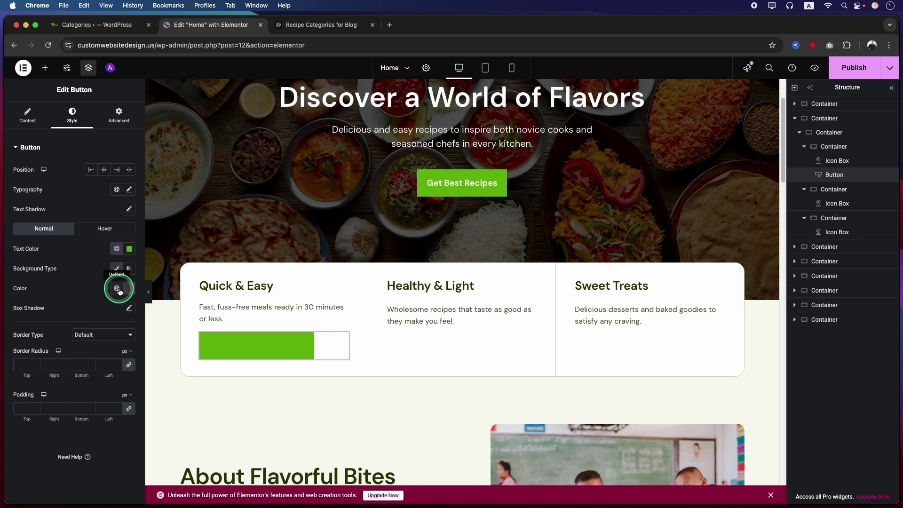
left_click(117, 269)
left_click(118, 270)
left_click(128, 288)
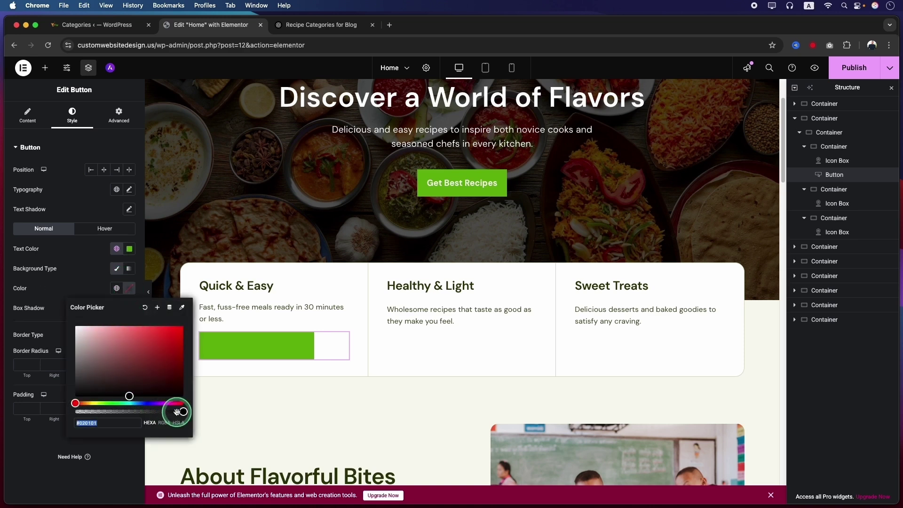
left_click_drag(179, 412, 80, 266)
left_click(80, 266)
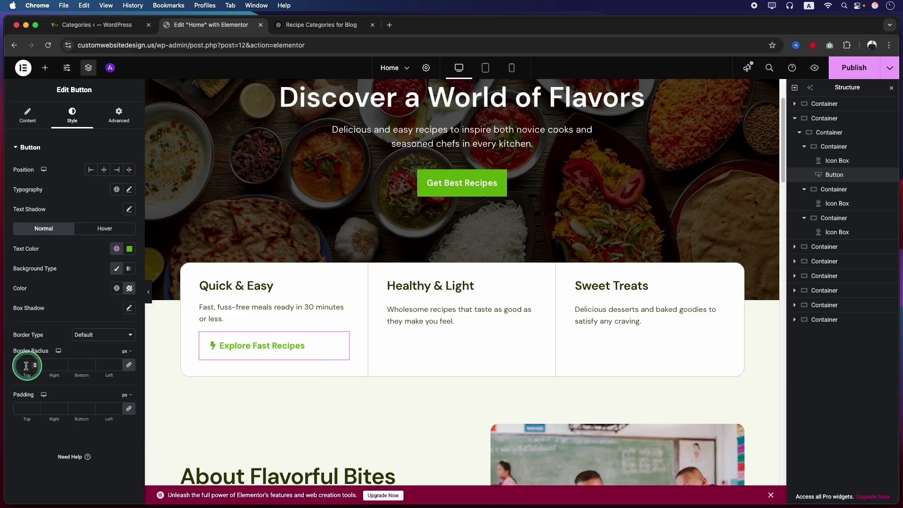
Set the Explore Fast Recipes button's border radius and style padding to 0 px and its position to left.
left_click(26, 408)
type("0")
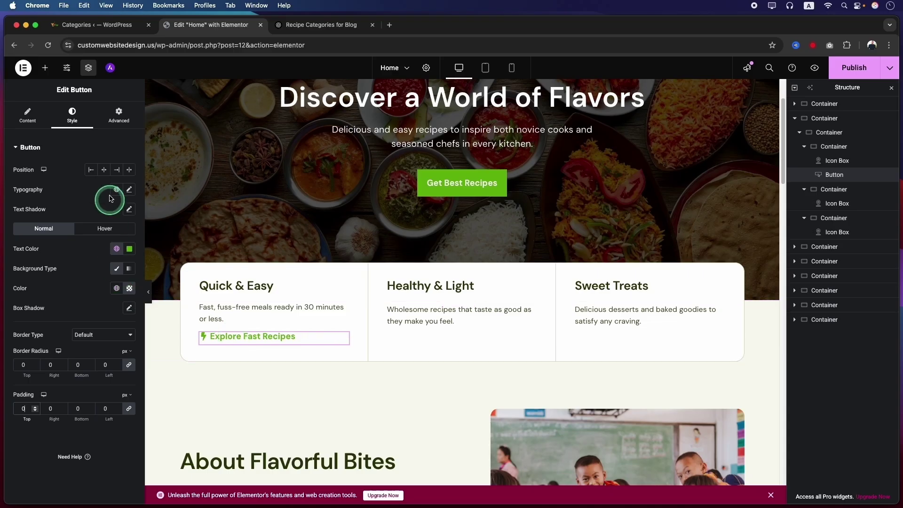
left_click(91, 172)
Give the Explore Fast Recipes button a green global text color for its hover state.
left_click(104, 228)
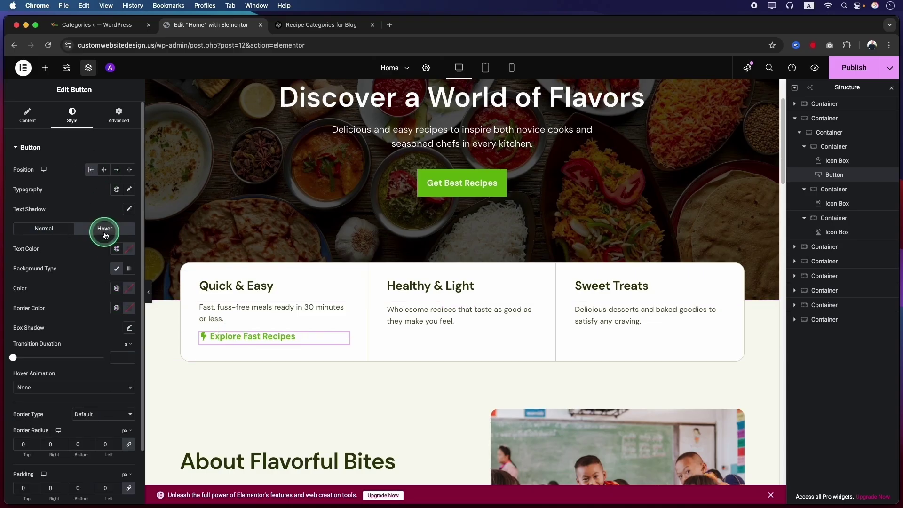
left_click(116, 248)
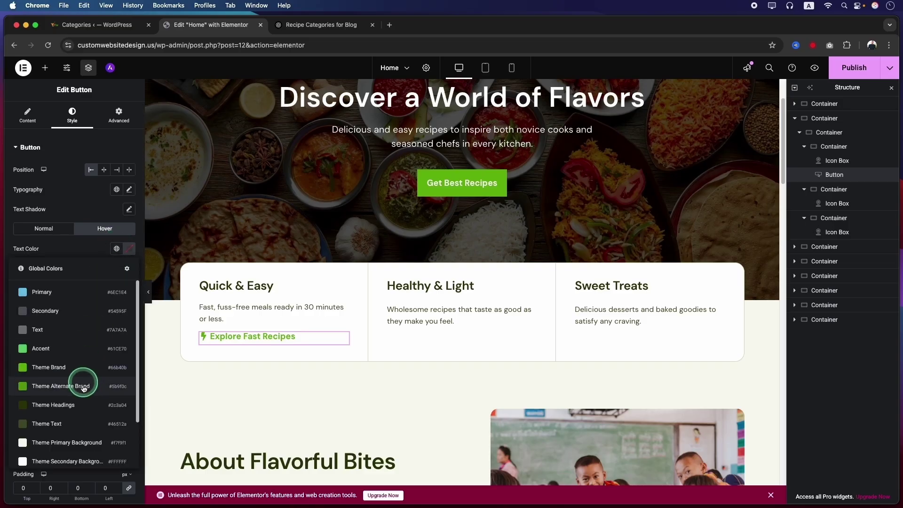
scroll(78, 400, "down", 3)
left_click(56, 306)
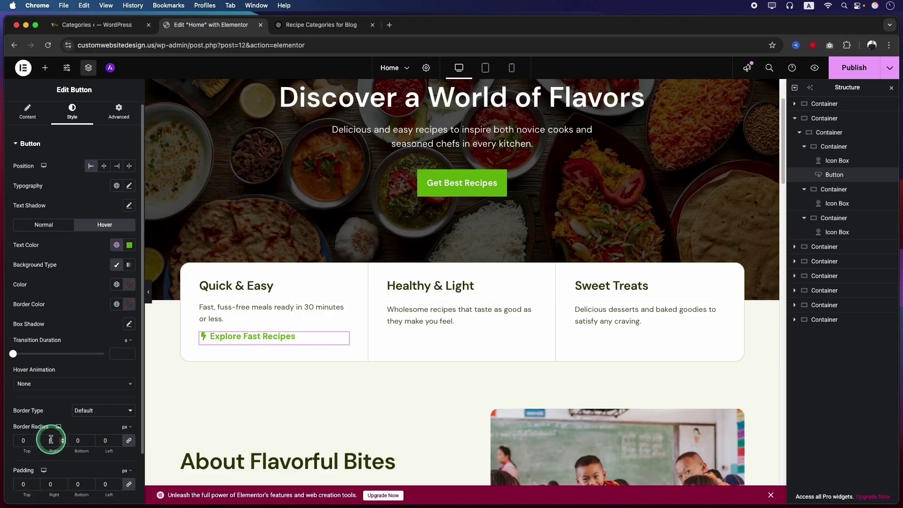
scroll(52, 435, "down", 3)
scroll(55, 376, "up", 3)
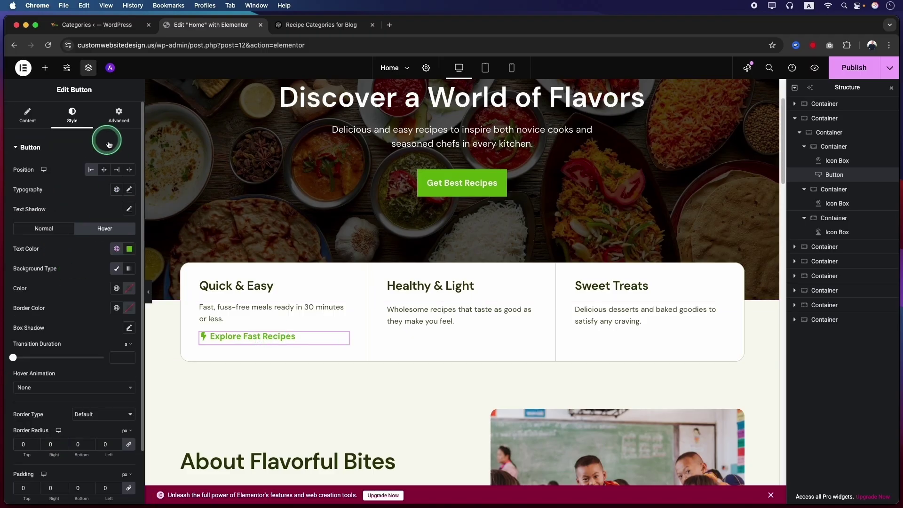
Set the Explore Fast Recipes button's layout margin and padding to 0 px on all sides.
left_click(123, 116)
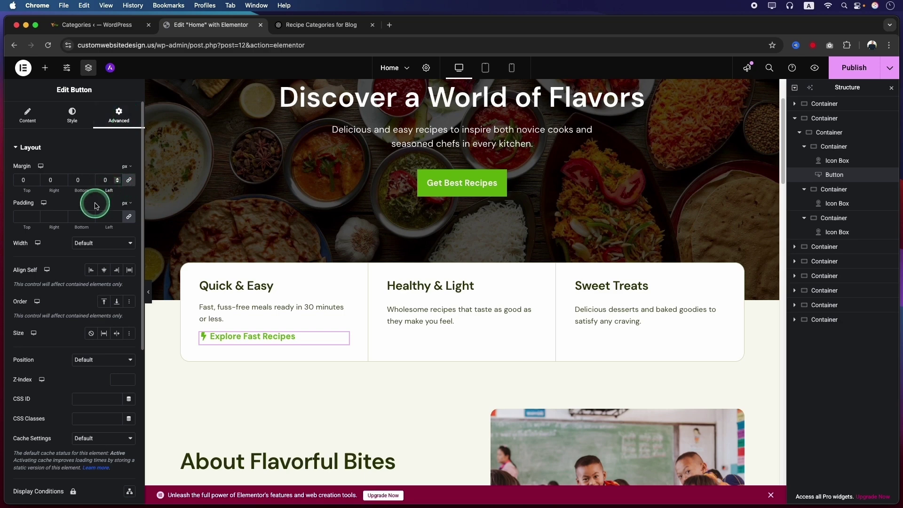
left_click(103, 217)
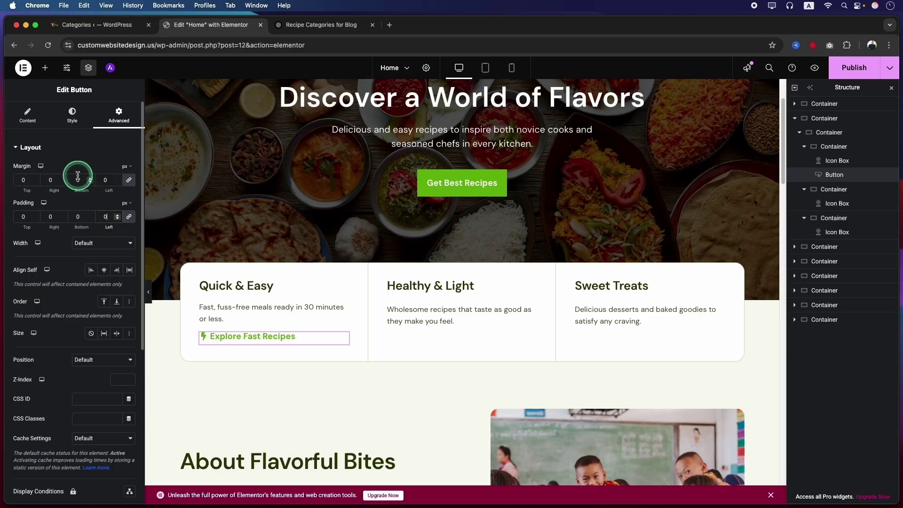
Set the button's icon spacing to 6 px and place the bolt icon after the text.
left_click(27, 115)
left_click_drag(15, 291, 26, 293)
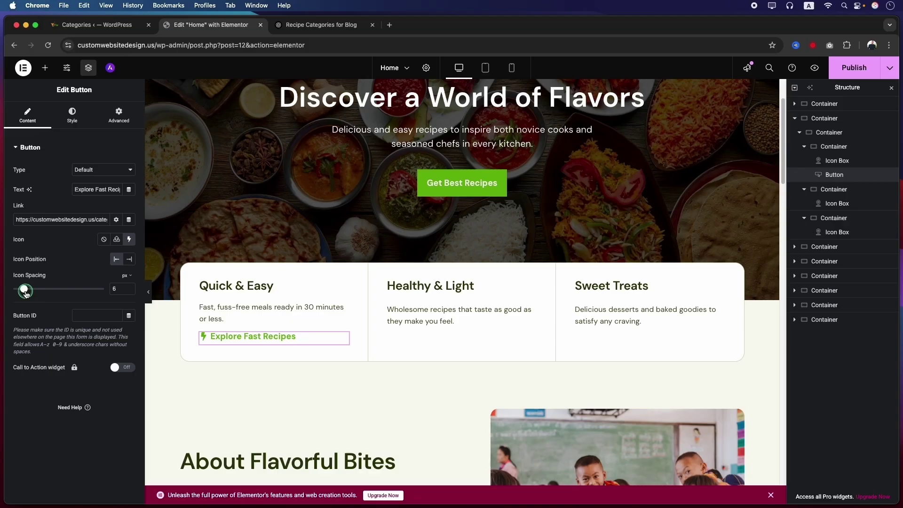
left_click(125, 292)
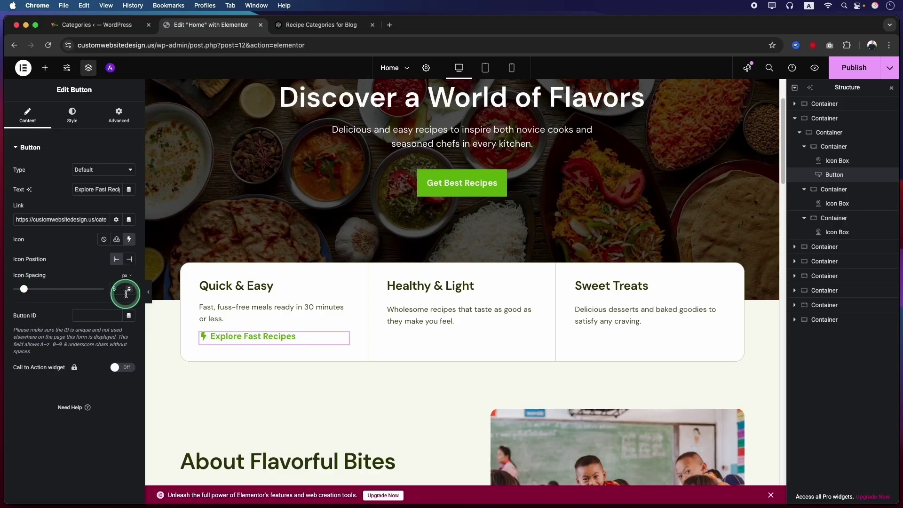
left_click(130, 262)
left_click(118, 259)
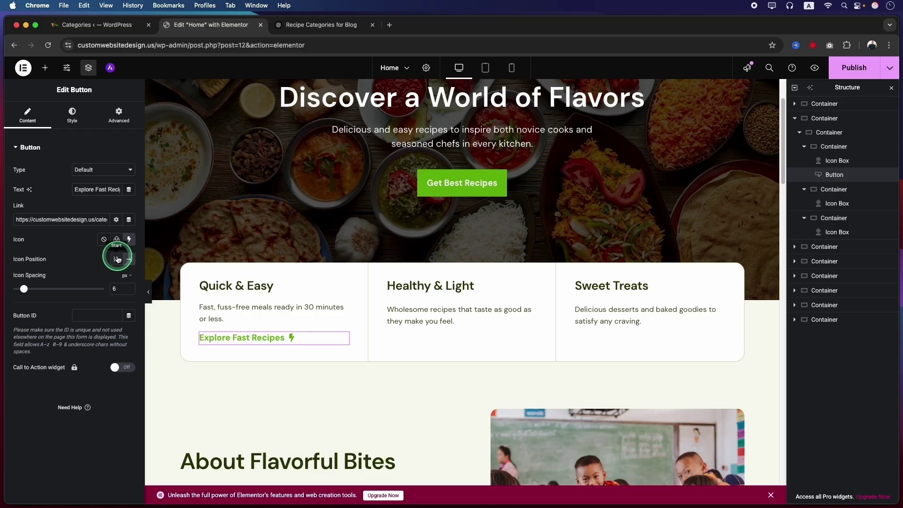
Copy the Explore Fast Recipes button and paste it into the Healthy & Light and Sweet Treats boxes.
right_click(279, 340)
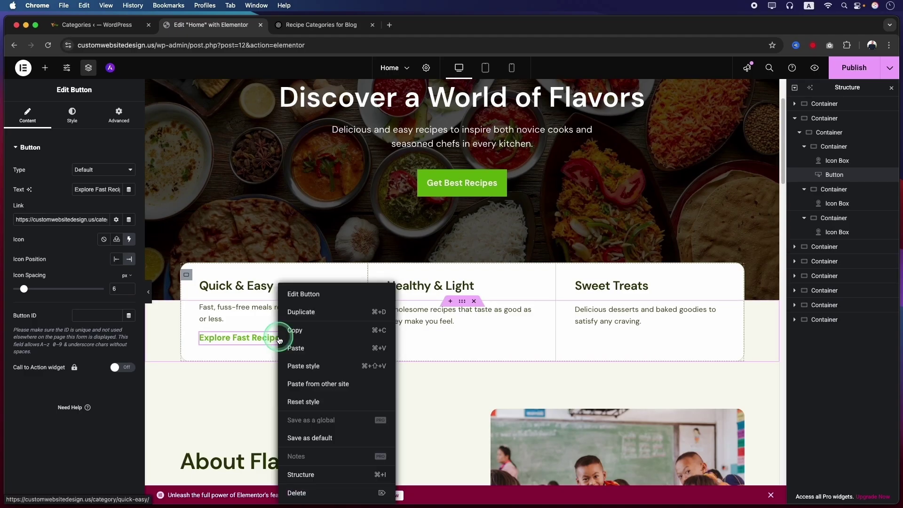
left_click(298, 331)
right_click(421, 329)
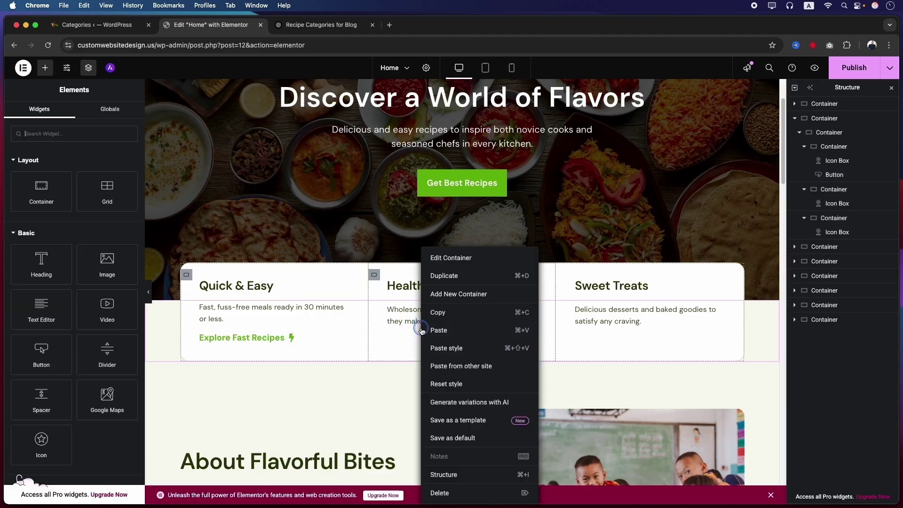
left_click(450, 331)
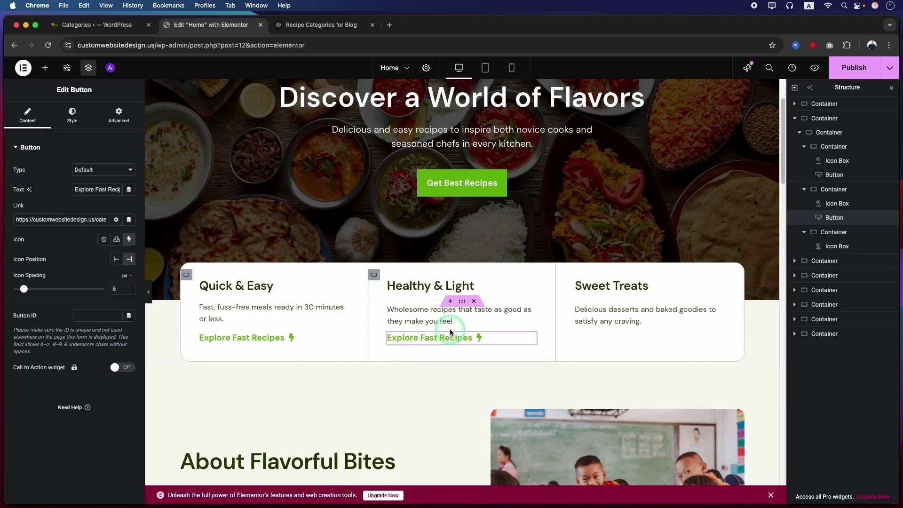
right_click(619, 324)
left_click(651, 348)
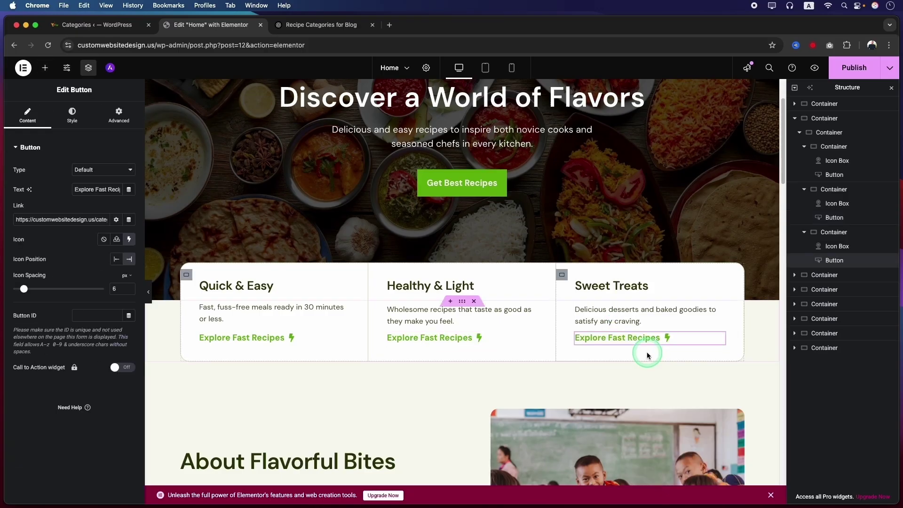
Replace the Healthy & Light button's text with "Cook Something Wholesome", copied from the ChatGPT reply.
left_click(480, 340)
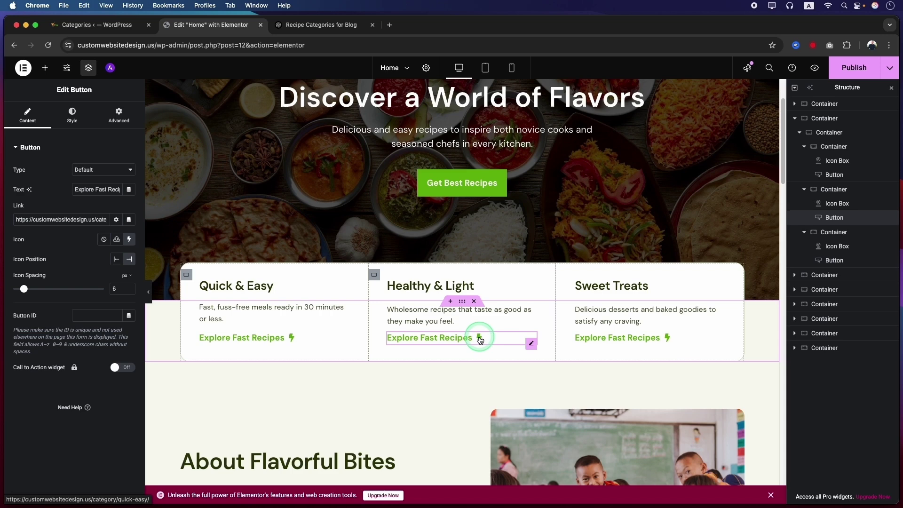
left_click(321, 24)
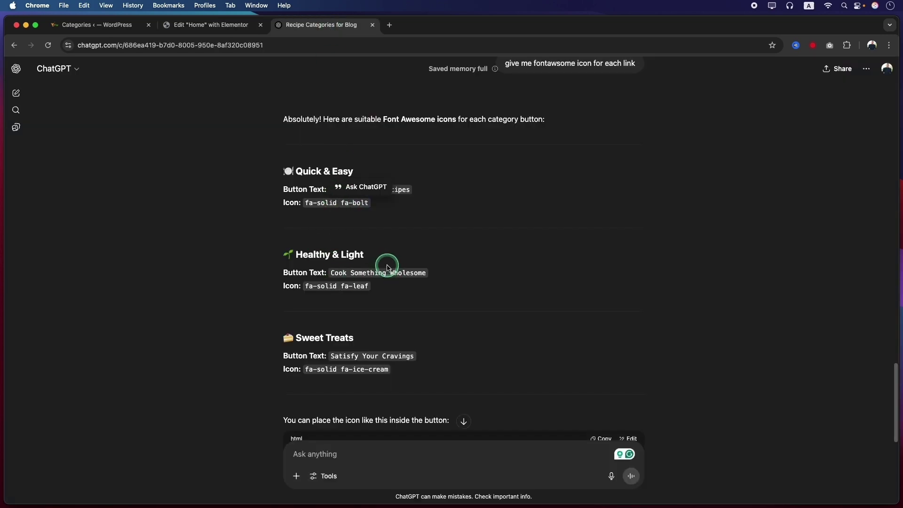
left_click(346, 273)
left_click_drag(333, 271, 442, 272)
key("super+c")
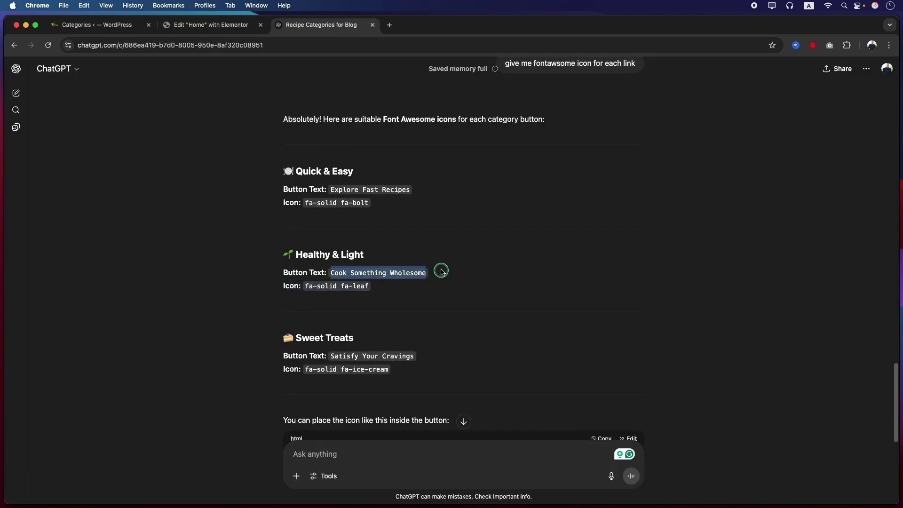
left_click(212, 26)
triple_click(96, 190)
key("super+v")
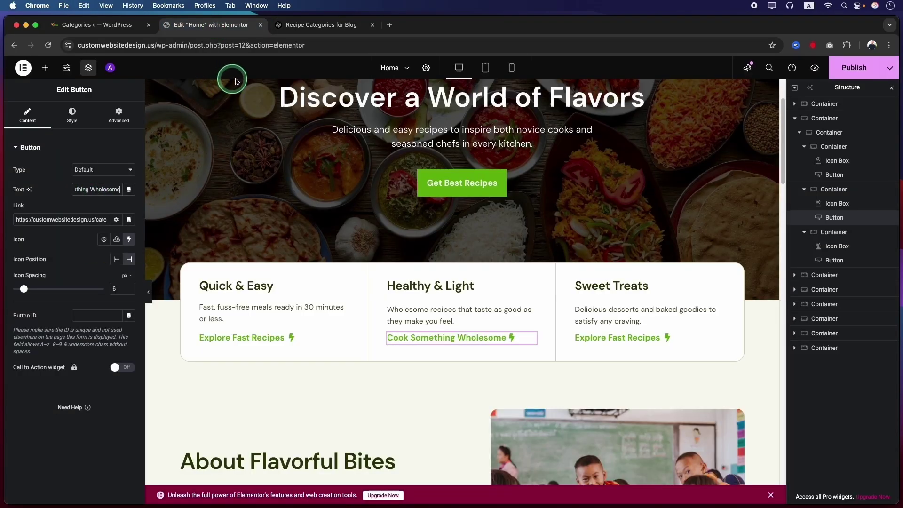
Look up ChatGPT's icon suggestion for Healthy & Light and change that box's button icon to Leaf.
left_click(313, 26)
left_click(355, 284)
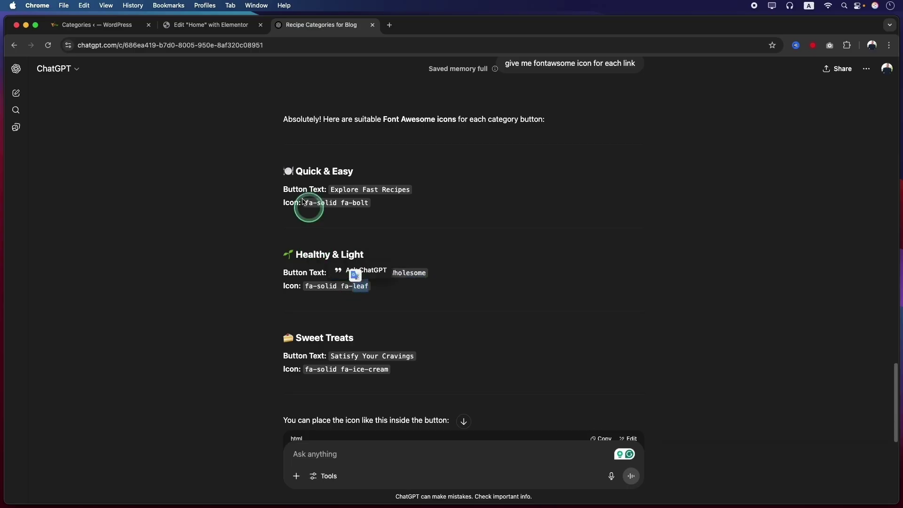
left_click(189, 25)
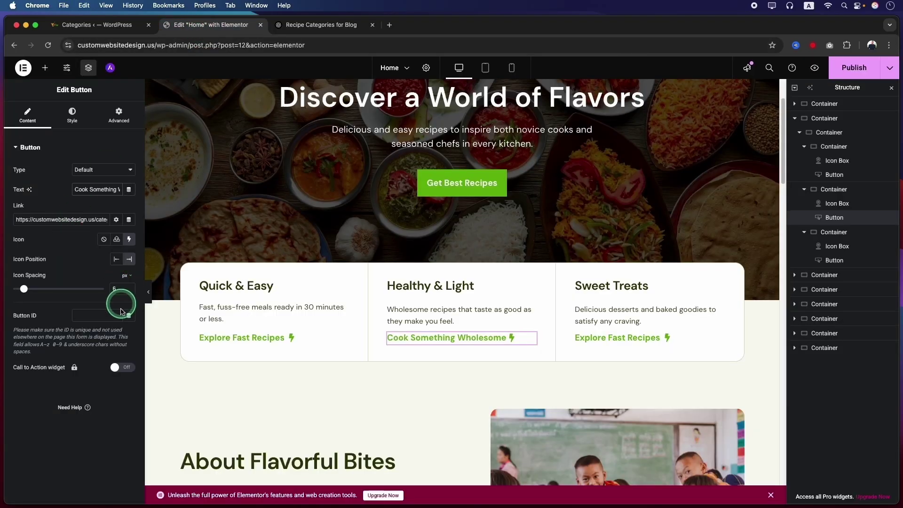
left_click(129, 239)
left_click(365, 137)
type("leaf")
left_click(386, 197)
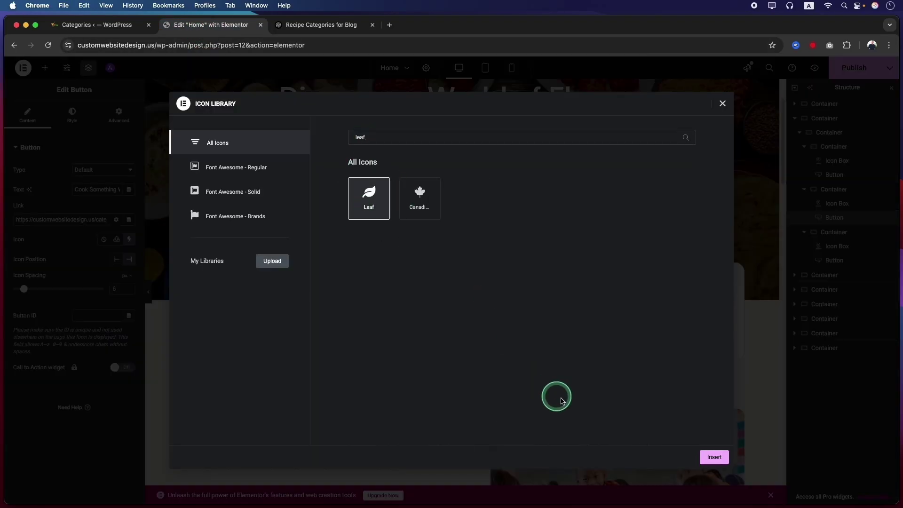
left_click(711, 456)
Copy the Healthy & Light category's address from the WordPress Categories page and set it as the Cook Something Wholesome button's link.
left_click(317, 25)
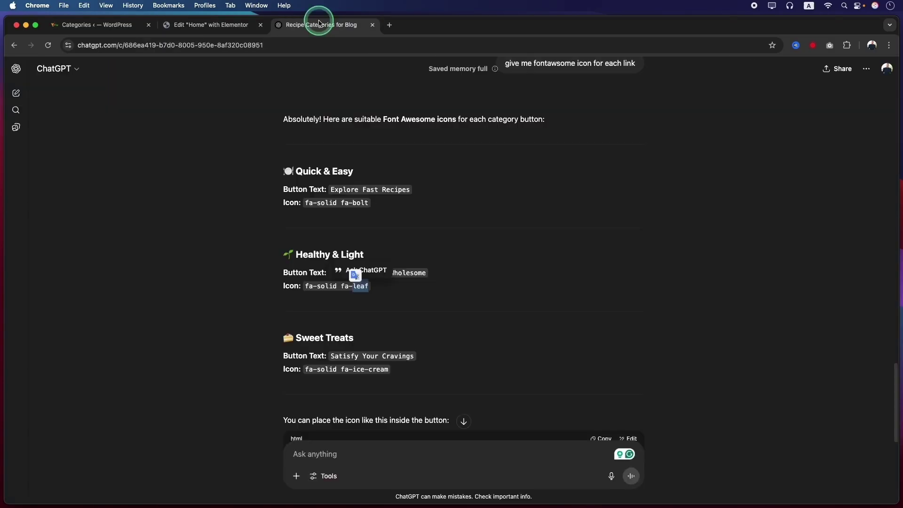
left_click(99, 25)
right_click(472, 272)
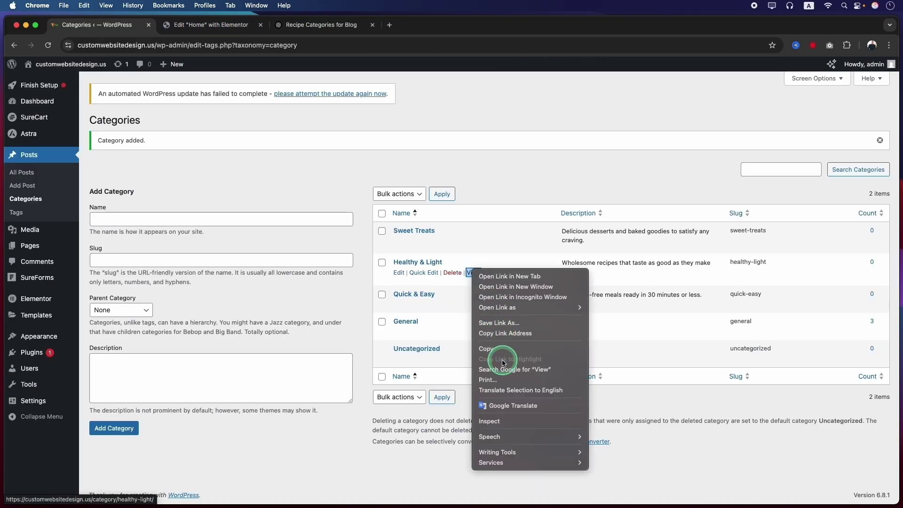
left_click(505, 333)
left_click(222, 31)
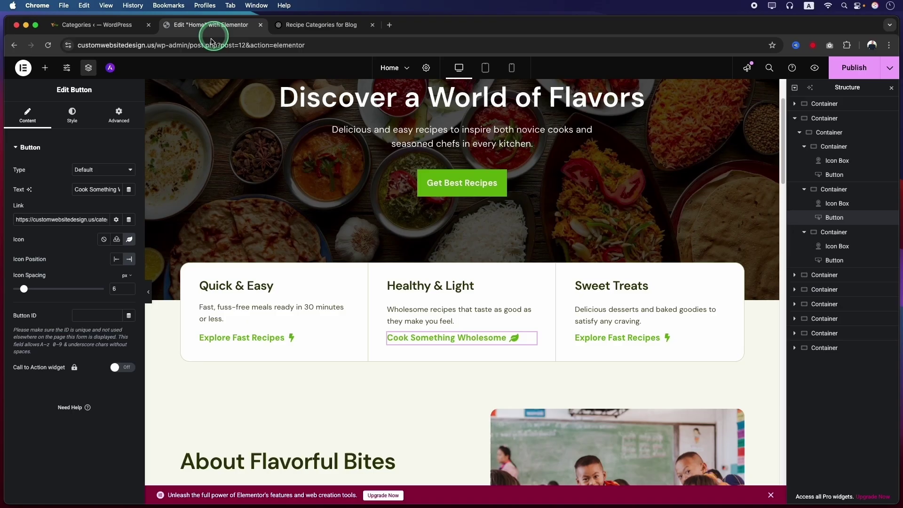
left_click(92, 213)
key("super+a")
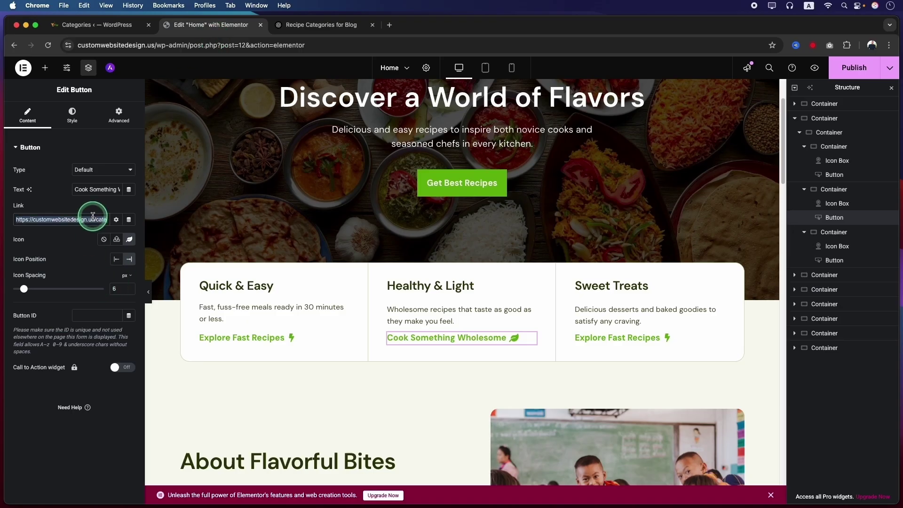
key("super+v")
left_click(96, 220)
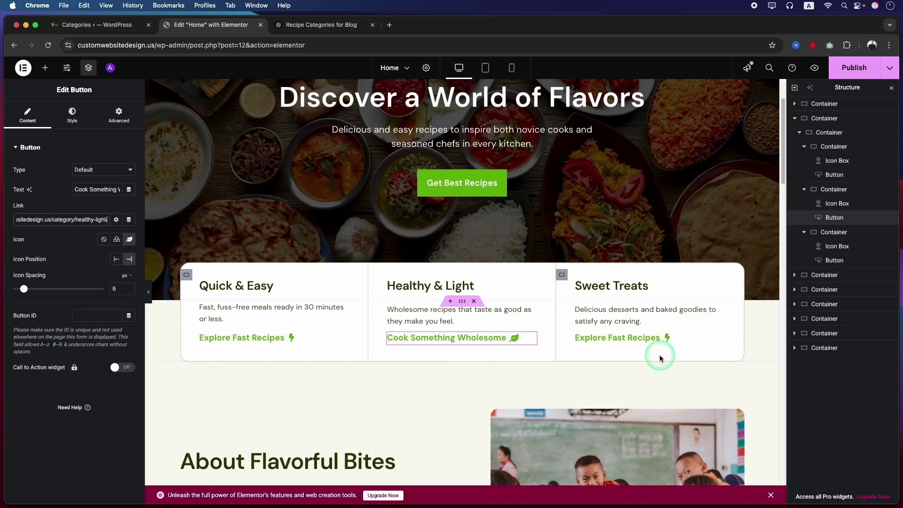
Replace the Sweet Treats button's text with "Satisfy Your Cravings", copied from the ChatGPT reply.
left_click(670, 339)
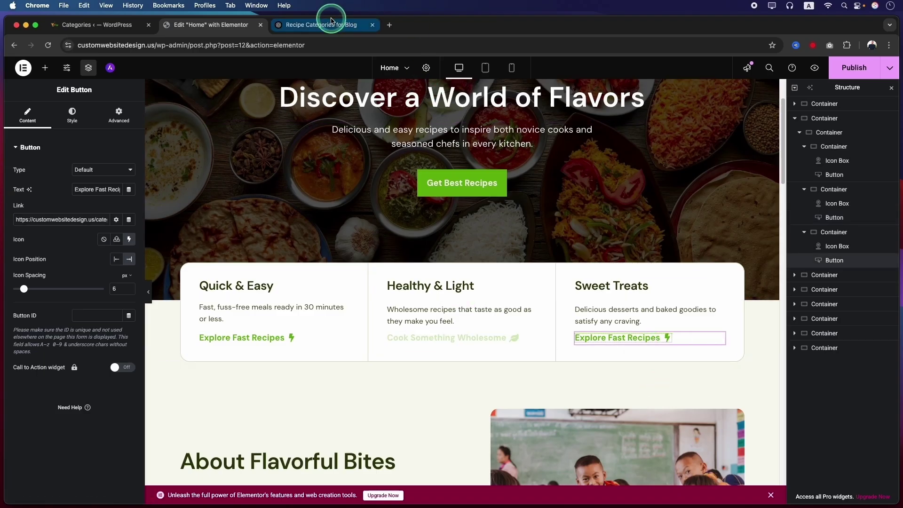
left_click(327, 33)
left_click_drag(331, 356, 432, 348)
key("super+c")
left_click(214, 25)
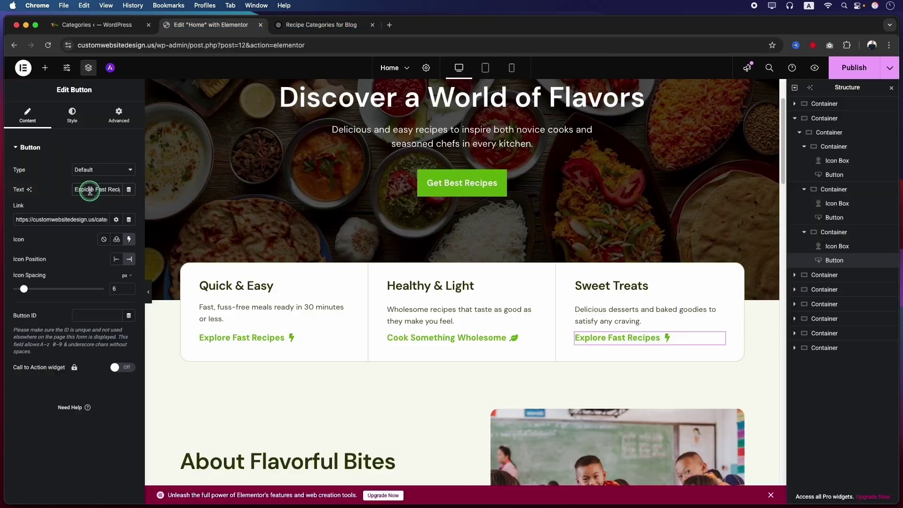
triple_click(90, 190)
key("super+v")
Look up ChatGPT's icon suggestion for Sweet Treats and change that box's button icon to the ice cream icon.
left_click(315, 26)
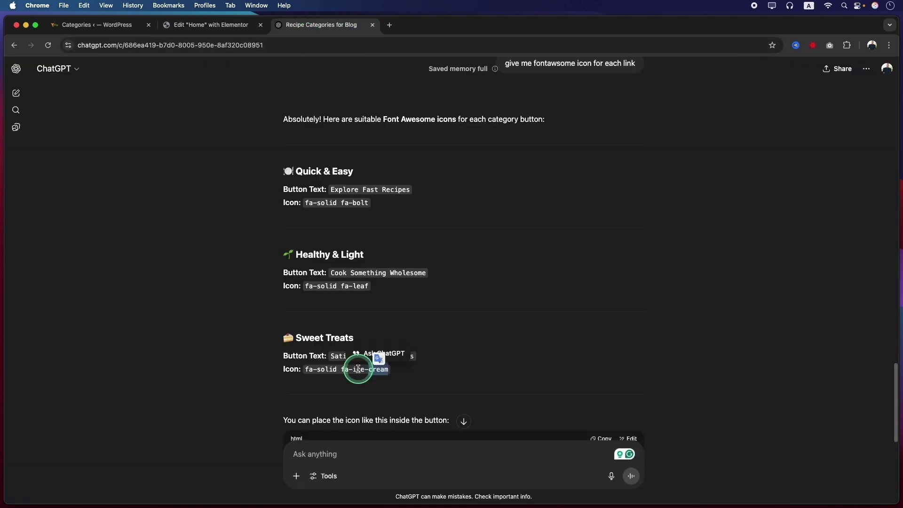
left_click(241, 26)
left_click(130, 239)
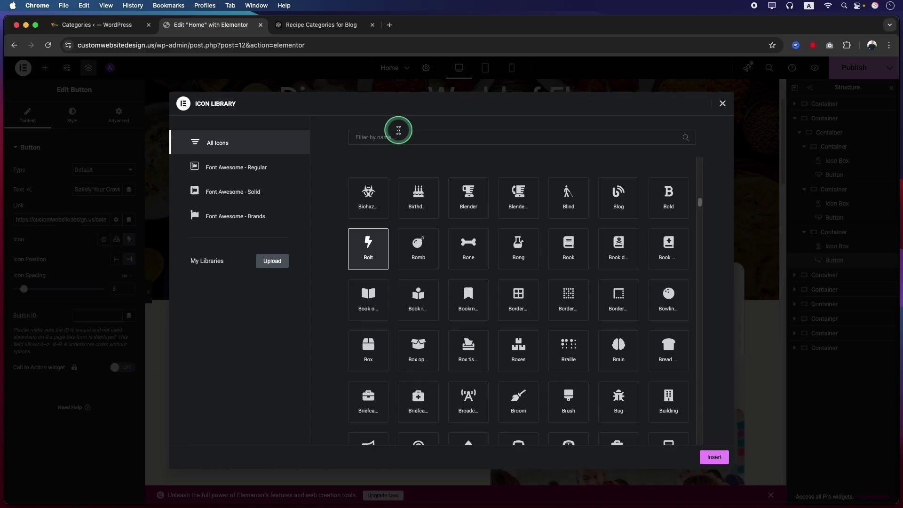
left_click(397, 137)
type("ice-cream")
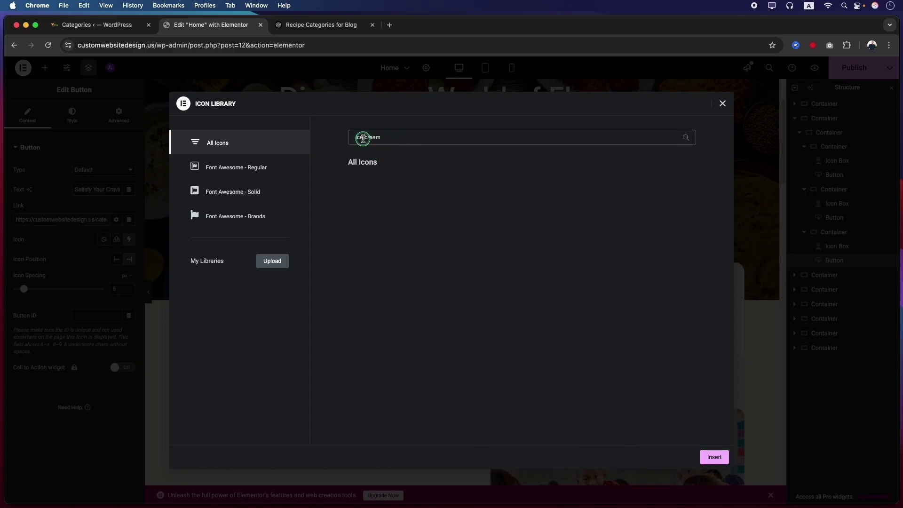
left_click(363, 138)
key("BackSpace")
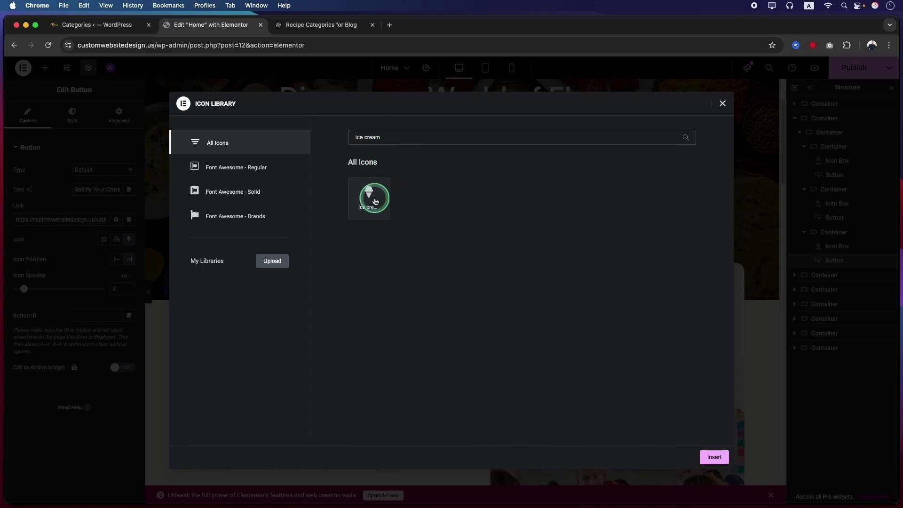
left_click(375, 201)
left_click(713, 456)
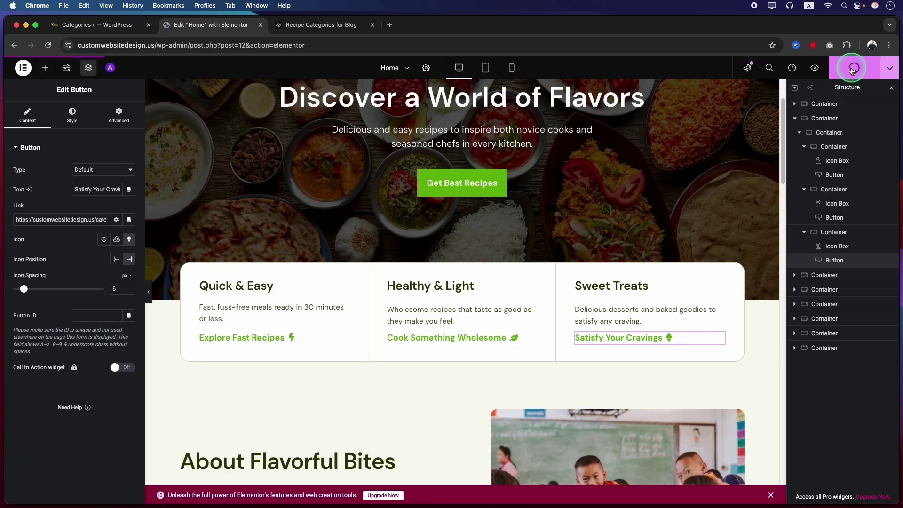
Preview the home page and examine the Quick & Easy category page, then compare it with the General category page opened from the Categories list.
left_click(814, 68)
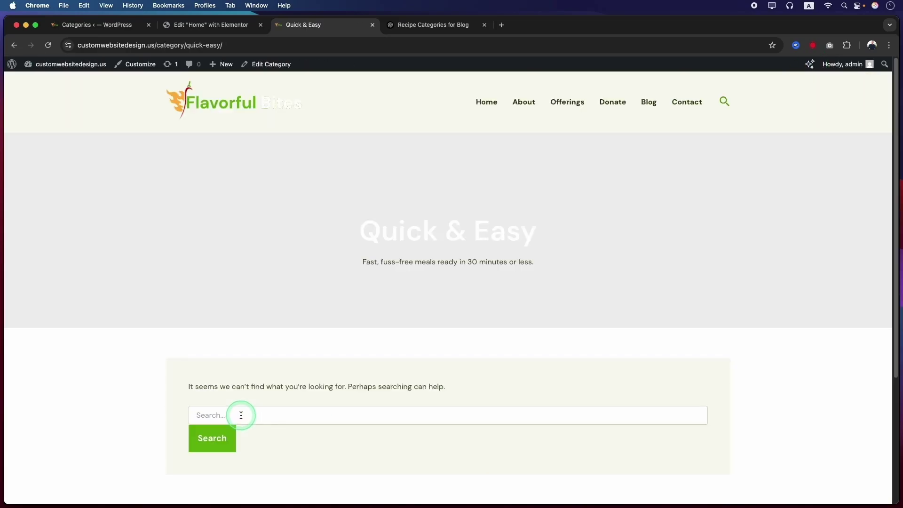
scroll(434, 343, "down", 3)
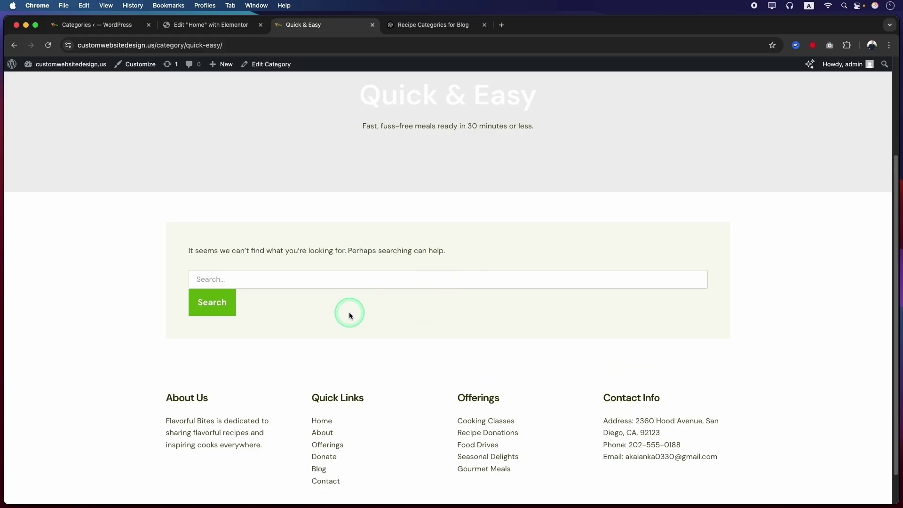
left_click(98, 26)
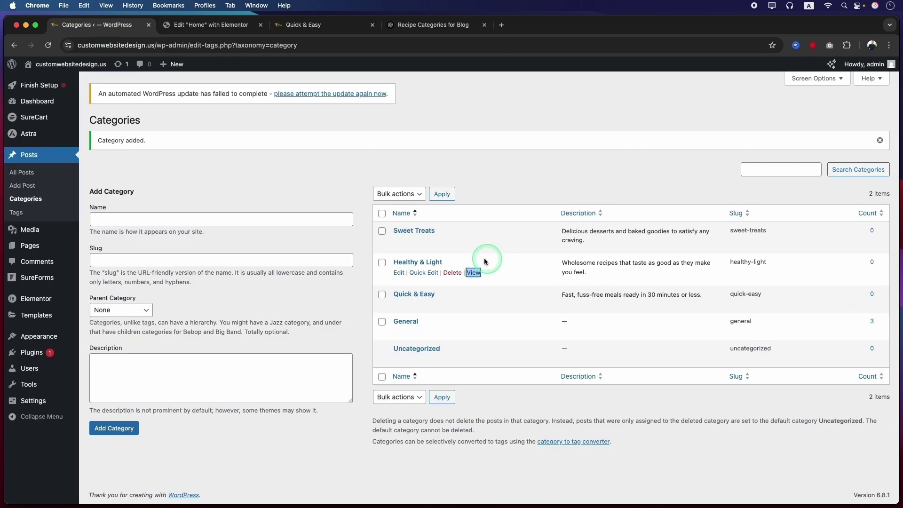
right_click(473, 331)
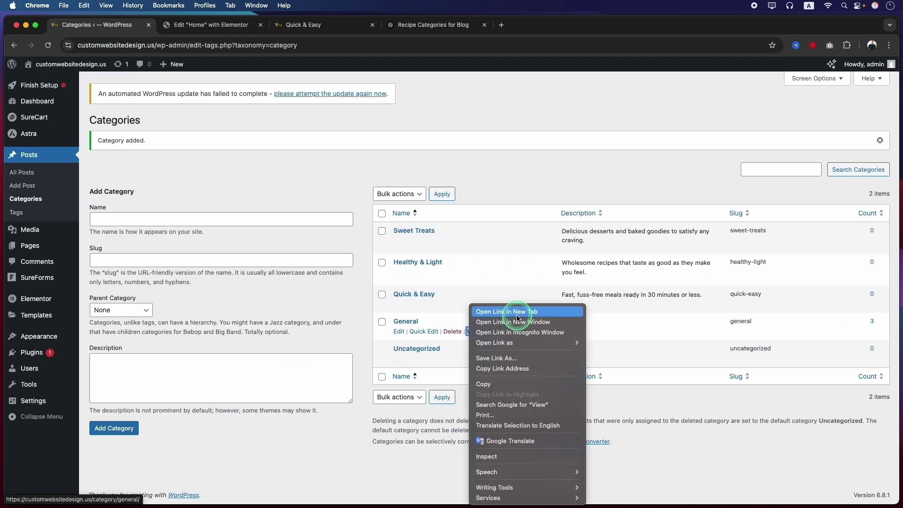
left_click(517, 316)
left_click(188, 24)
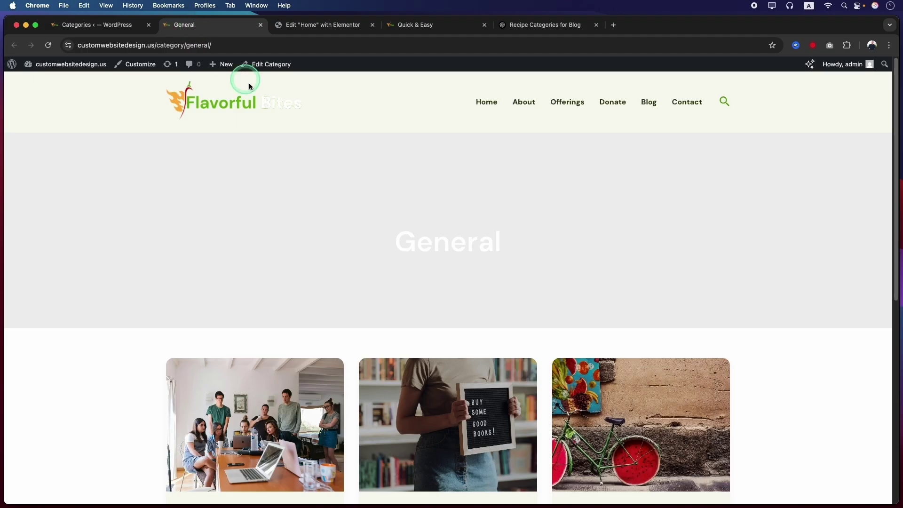
scroll(495, 347, "down", 8)
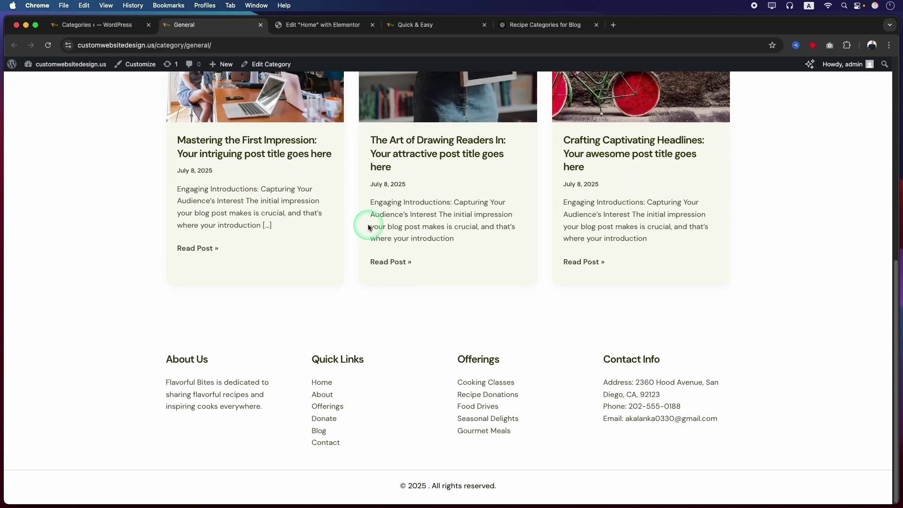
scroll(517, 221, "up", 3)
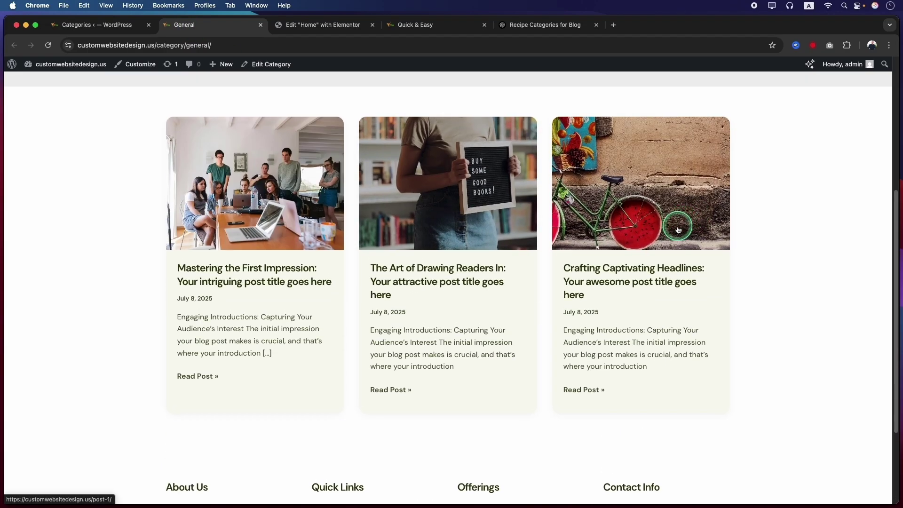
Return to the Elementor home page editor and delete the classroom image container from the About Flavorful Bites section.
left_click(337, 26)
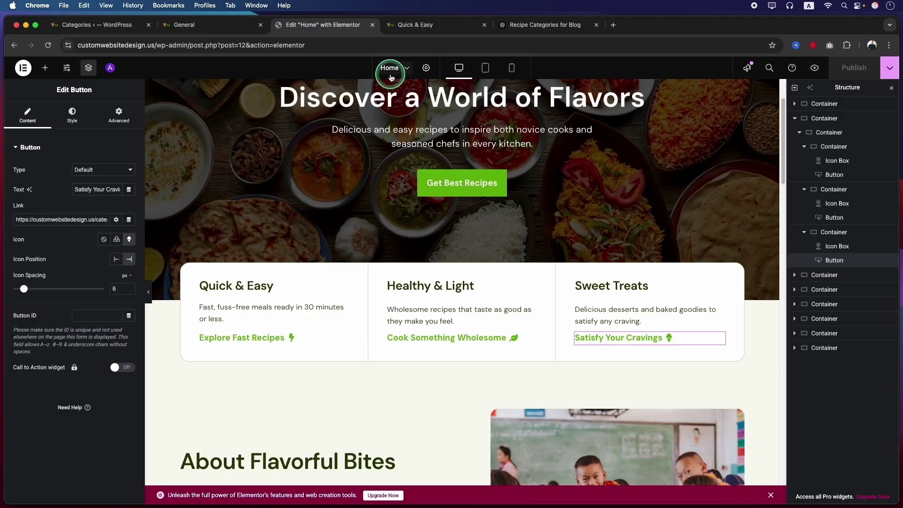
scroll(454, 292, "down", 5)
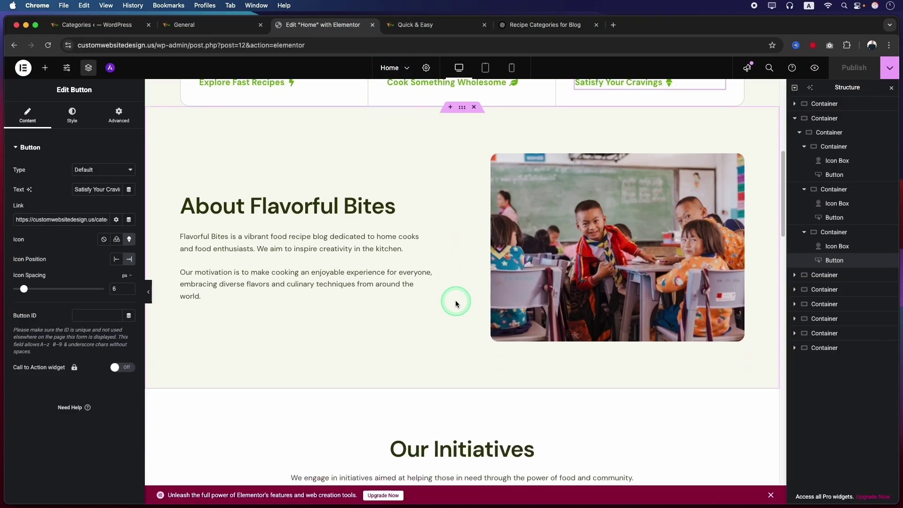
scroll(540, 242, "up", 5)
scroll(541, 244, "down", 5)
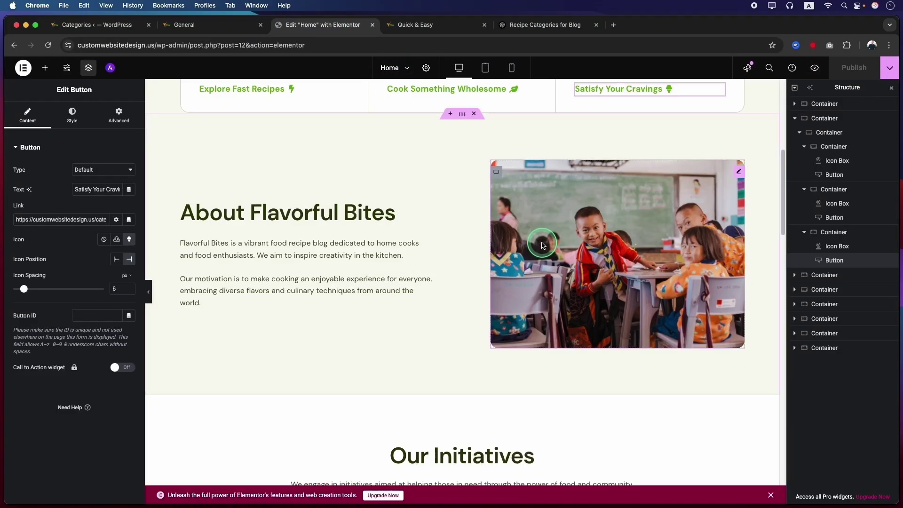
scroll(542, 245, "up", 1)
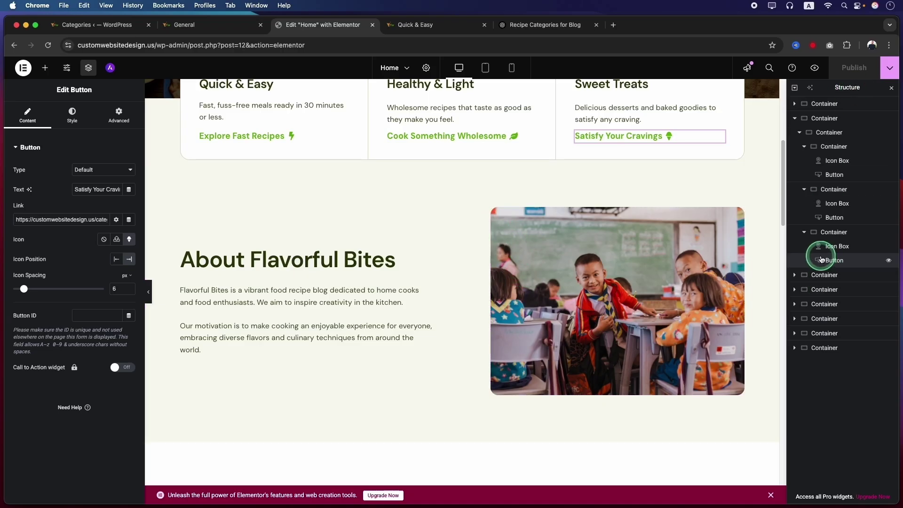
left_click(821, 234)
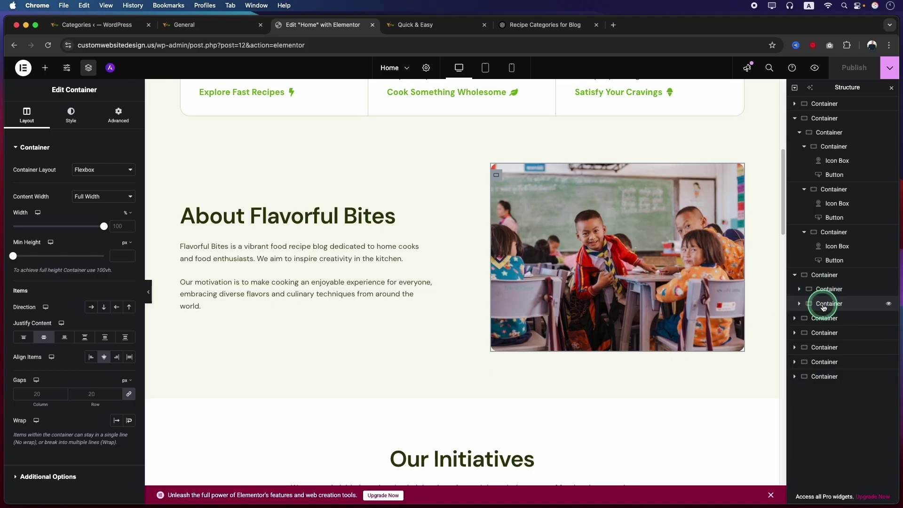
right_click(823, 308)
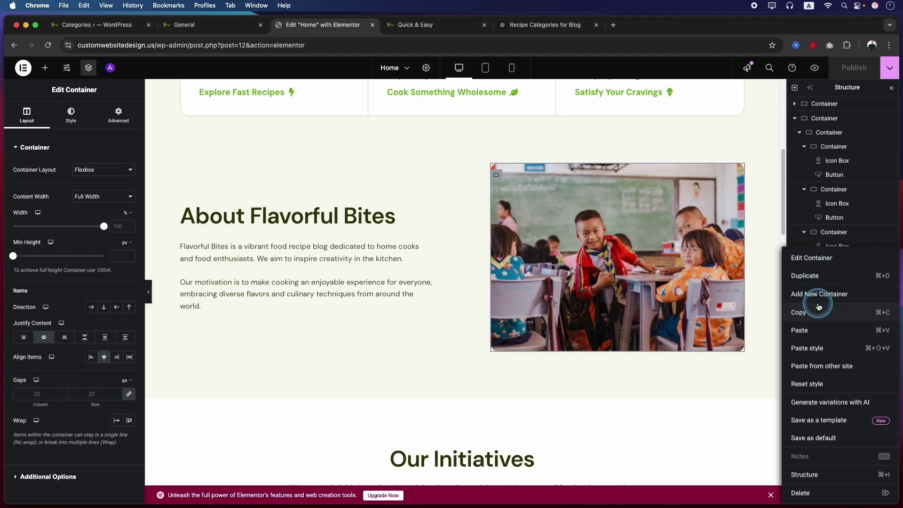
left_click(808, 492)
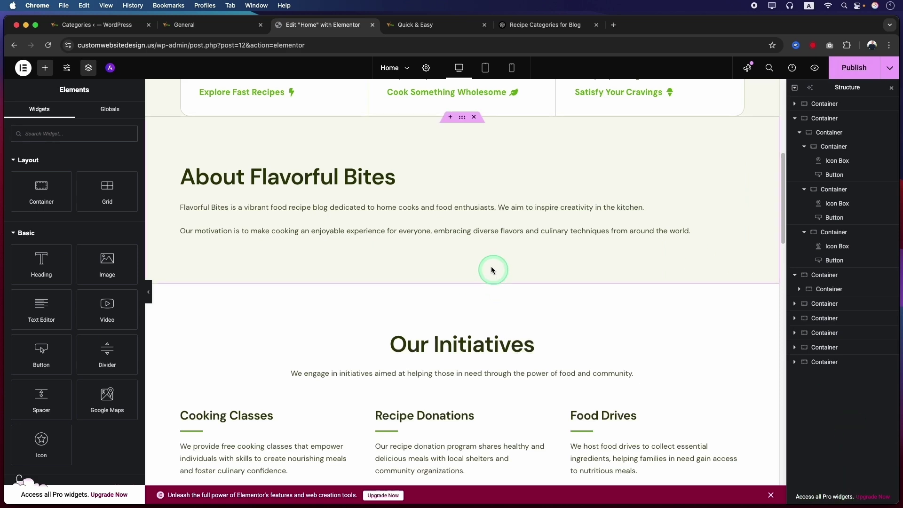
Move the About Flavorful Bites image box and text editor out of their inner container into the section container, and delete the emptied container.
scroll(395, 198, "up", 1)
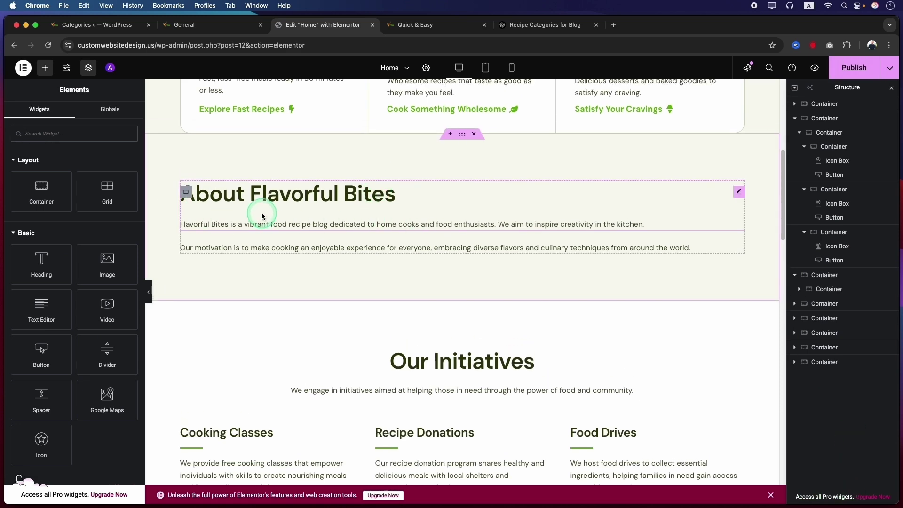
left_click(186, 193)
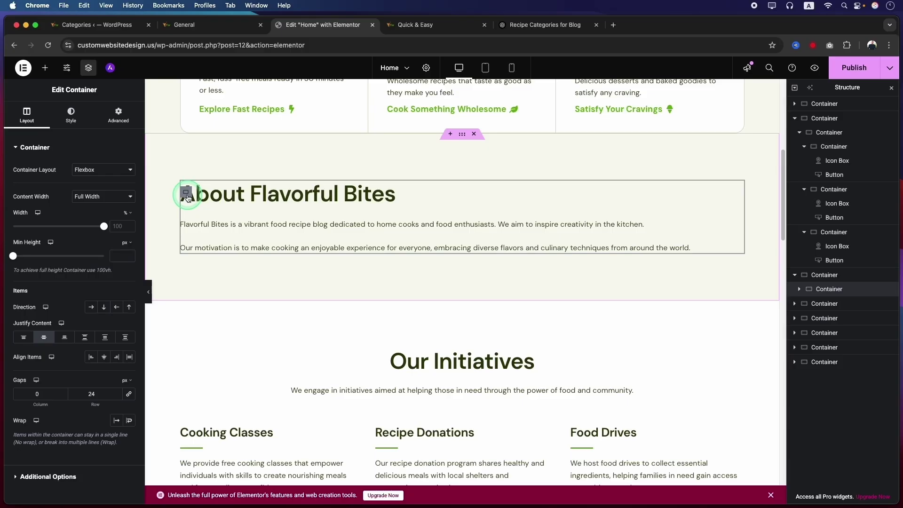
left_click(826, 304)
mouse_move(825, 308)
left_mouse_down()
mouse_move(827, 288)
mouse_move(823, 302)
left_mouse_up()
left_click(820, 318)
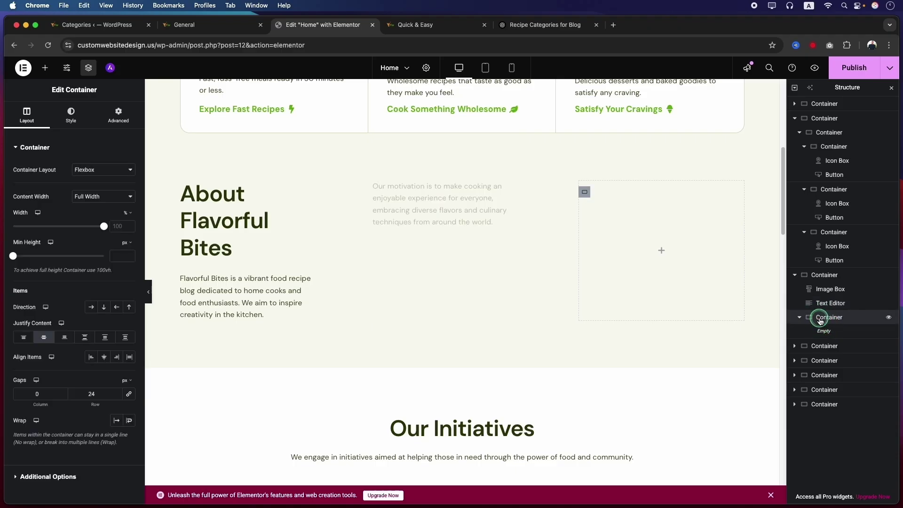
key("Delete")
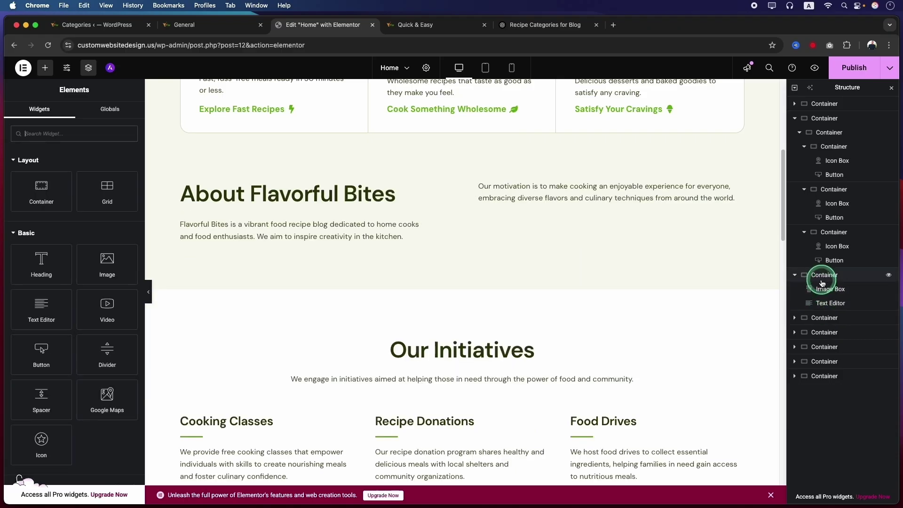
Set the About Flavorful Bites section container's direction to column so its widgets stack vertically.
left_click(823, 276)
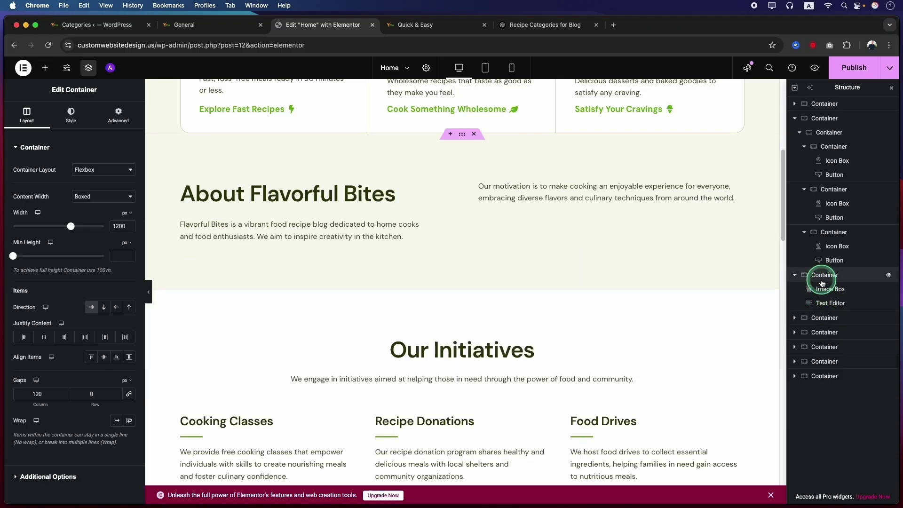
left_click(104, 308)
scroll(298, 353, "up", 3)
Select the About Flavorful Bites image box, then ask ChatGPT for a headline and paragraph for the best recipes post and copy its headline.
left_click(298, 352)
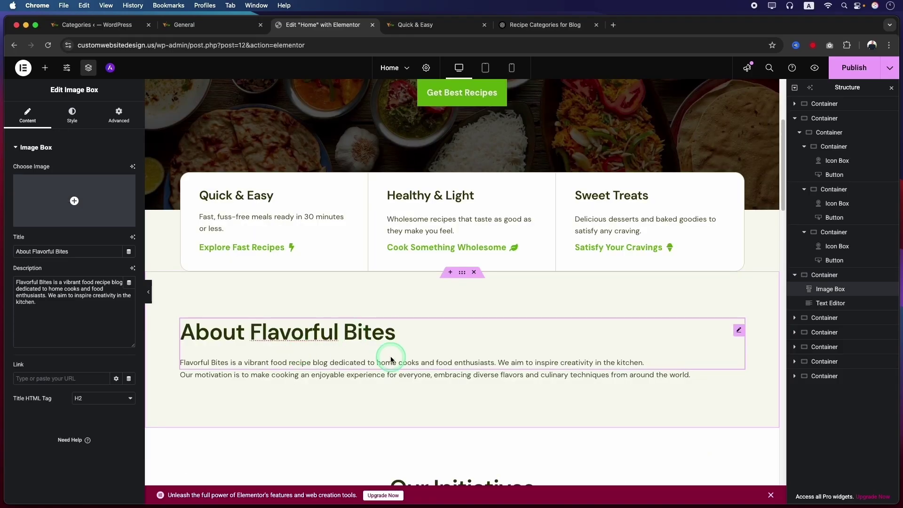
left_click(529, 25)
left_click(387, 457)
type("Give me headline and paragrahp for best recipies post")
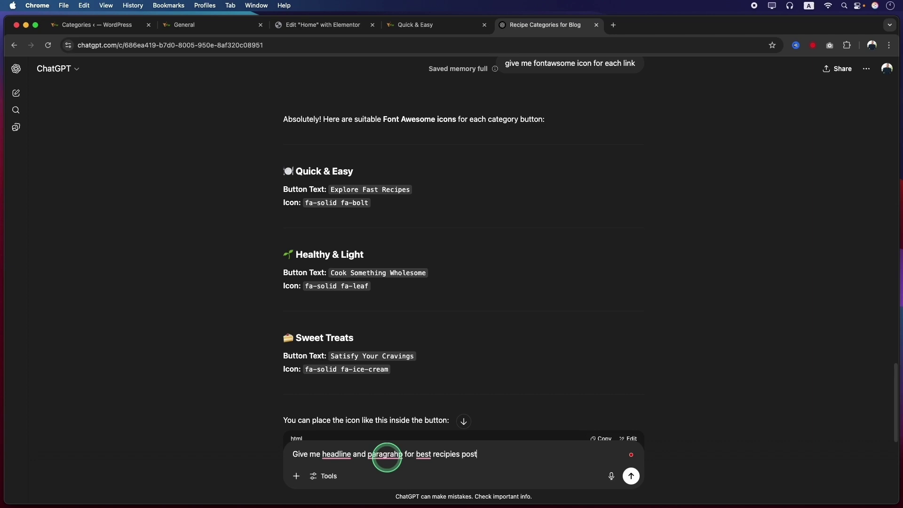
key("Return")
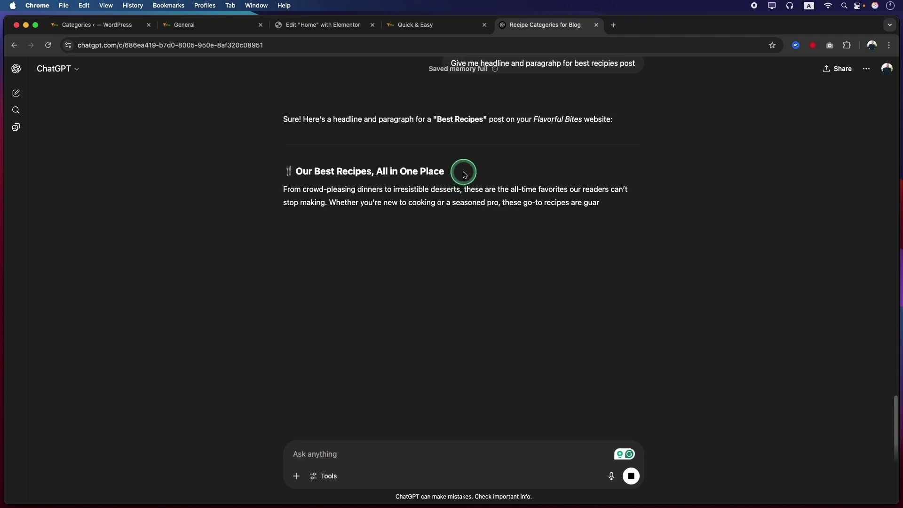
left_click_drag(464, 173, 282, 179)
right_click(292, 175)
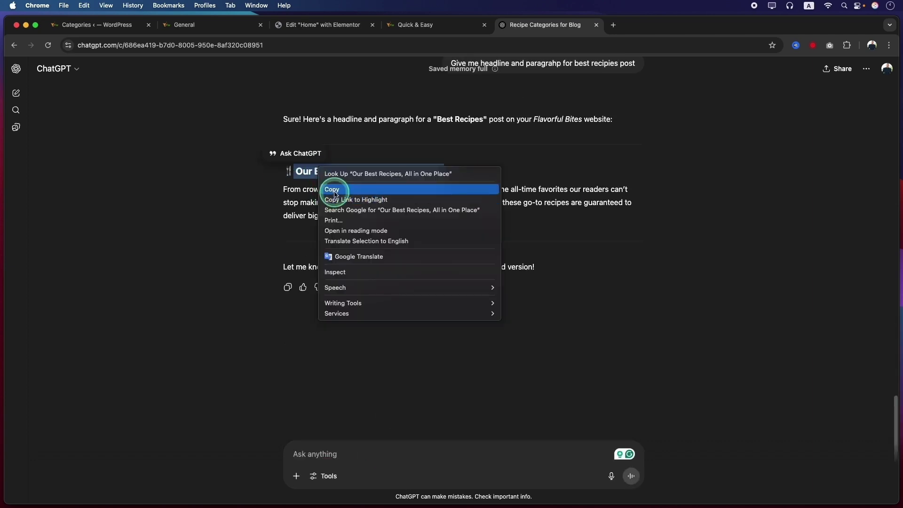
left_click(303, 189)
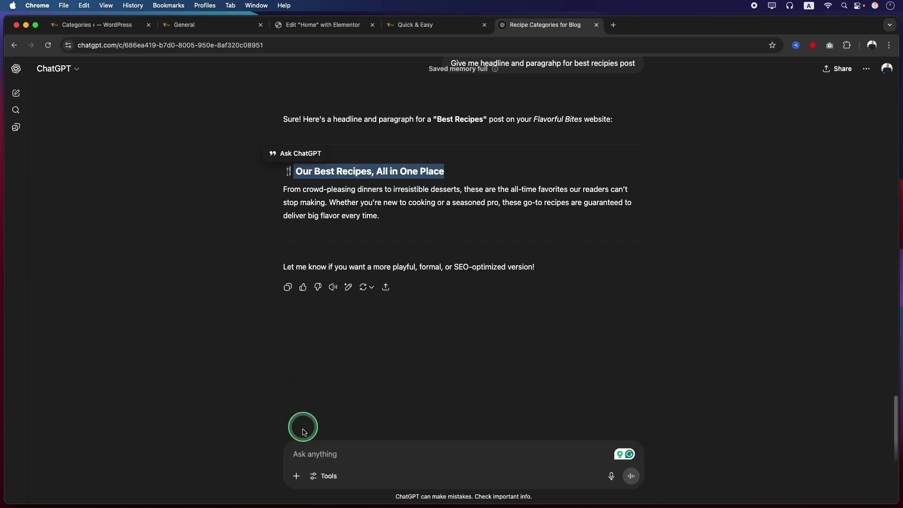
Tell ChatGPT that the text is actually for the homepage section with 4 popular posts.
left_click(312, 458)
type("A")
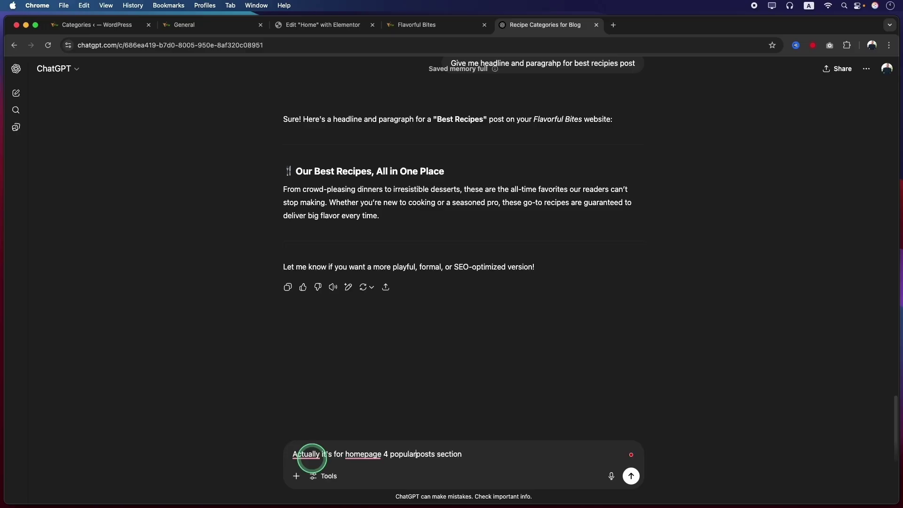
key("Return")
Replace the About Flavorful Bites image box title with "Fan-Favorite Recipes", copied from the ChatGPT reply.
triple_click(294, 172)
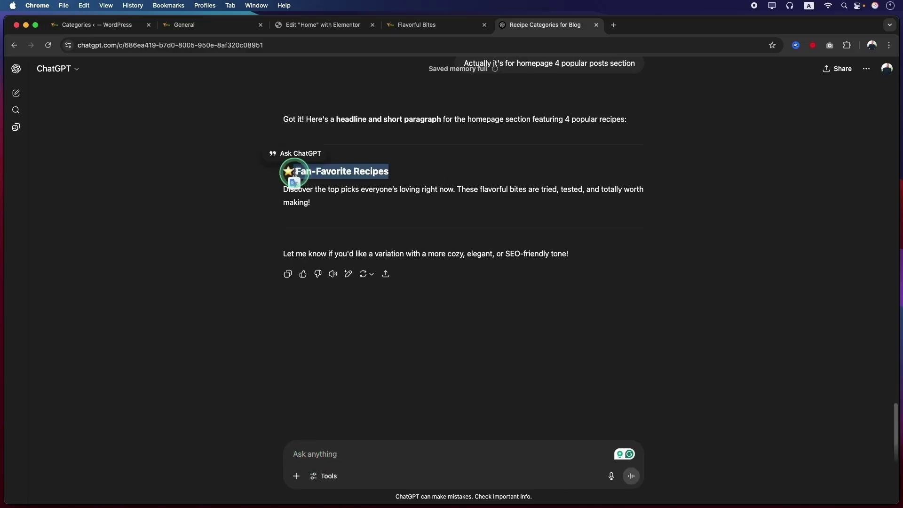
left_click(330, 24)
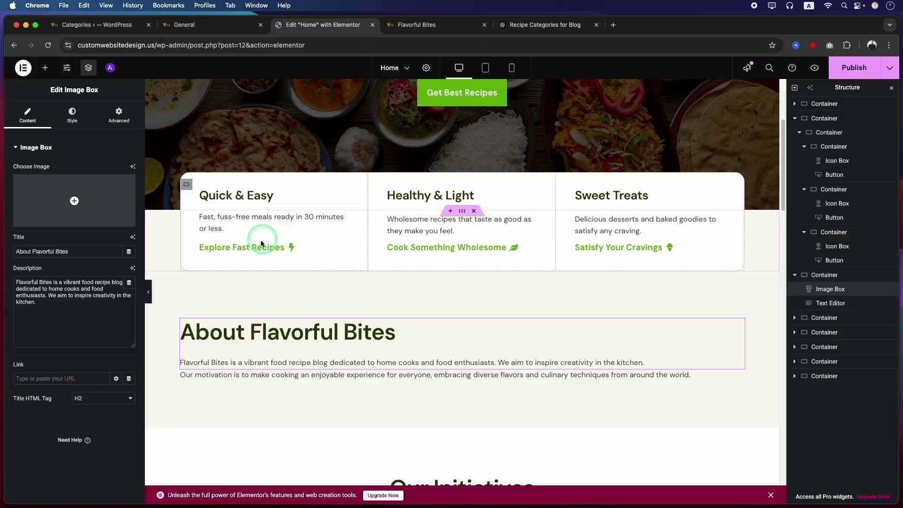
triple_click(81, 252)
key("super+v")
Replace the image box description with ChatGPT's paragraph beginning "Discover the top picks everyone's loving right now.".
left_click(513, 25)
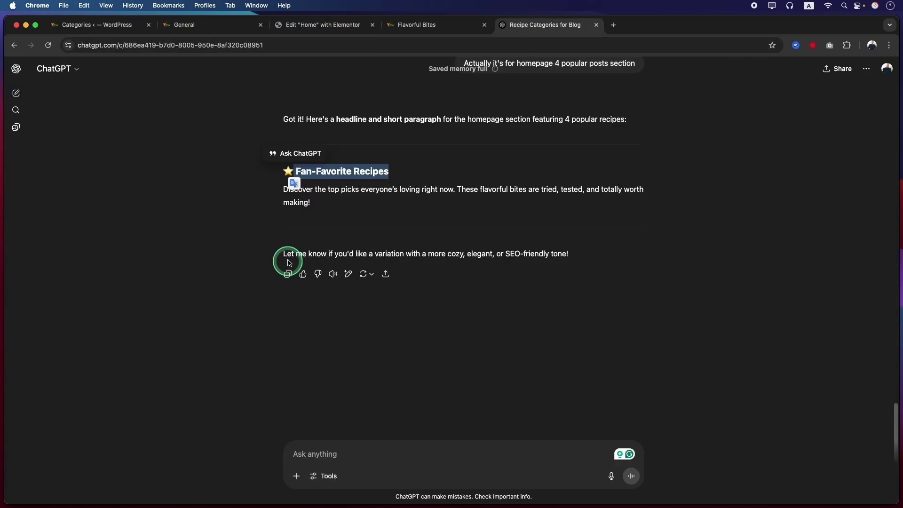
left_click_drag(310, 202, 258, 187)
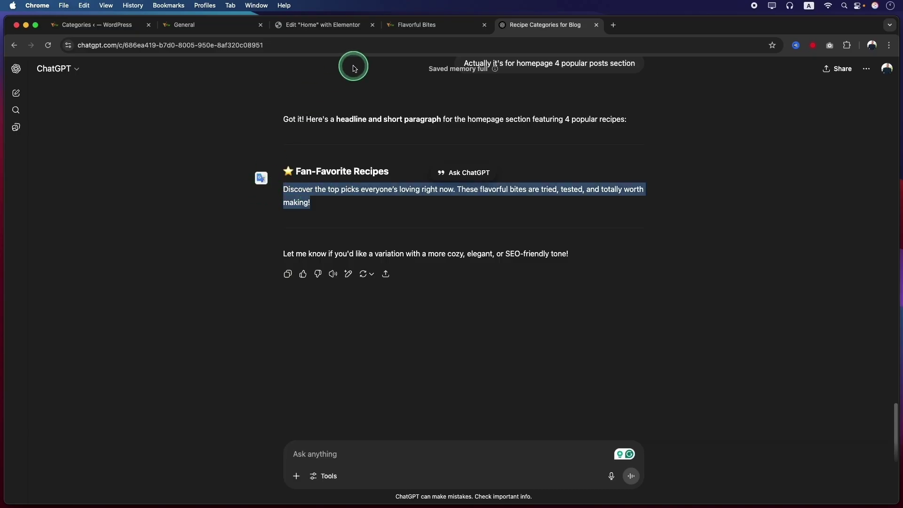
left_click(301, 26)
left_click(71, 314)
key("super+a")
key("super+v")
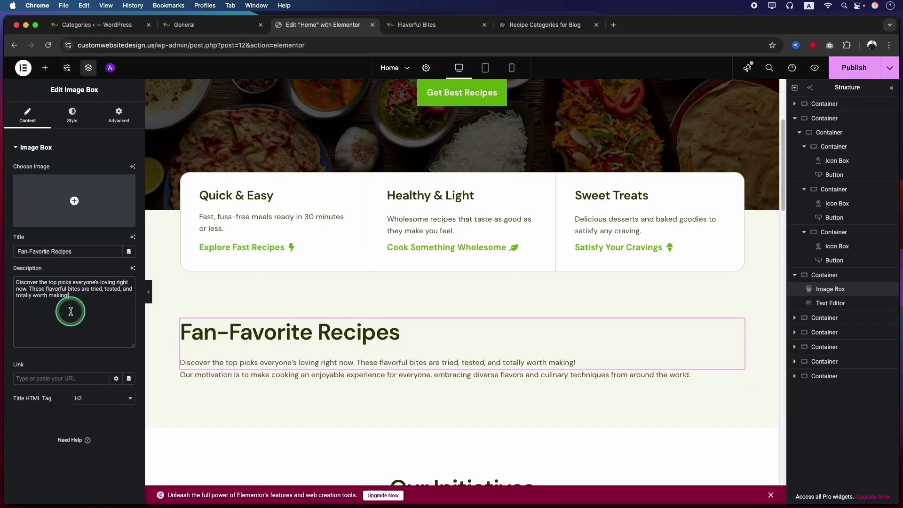
Delete the leftover "Our motivation" text widget below the Fan-Favorite Recipes image box.
scroll(330, 347, "down", 2)
right_click(359, 317)
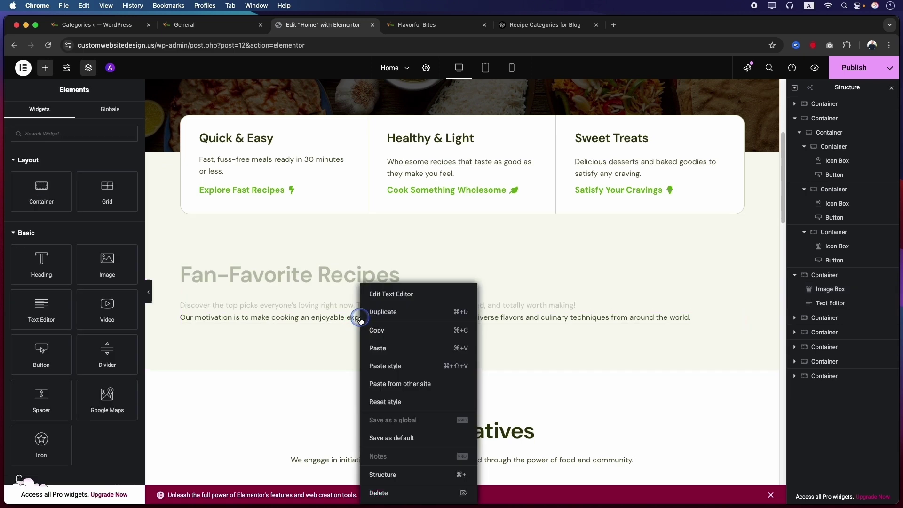
left_click(385, 494)
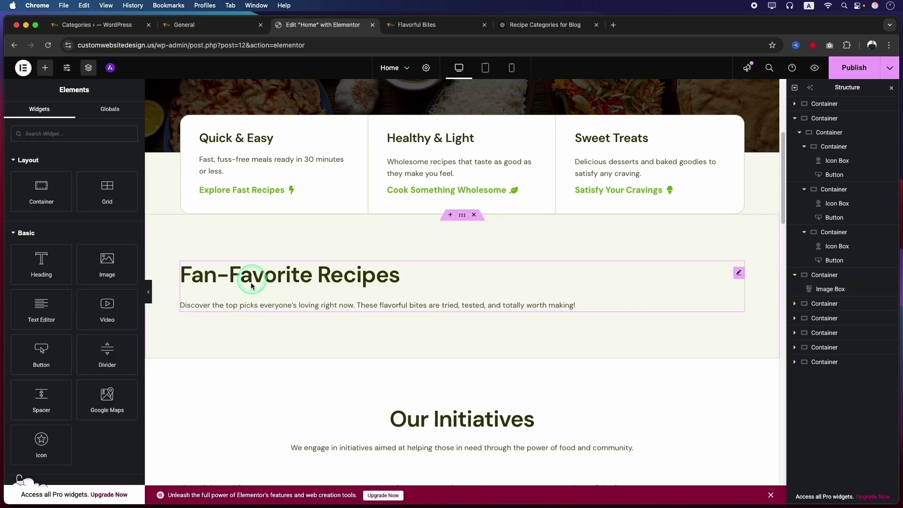
Search Elementor's widgets for "posts" and check whether the Posts widget is available.
left_click(50, 132)
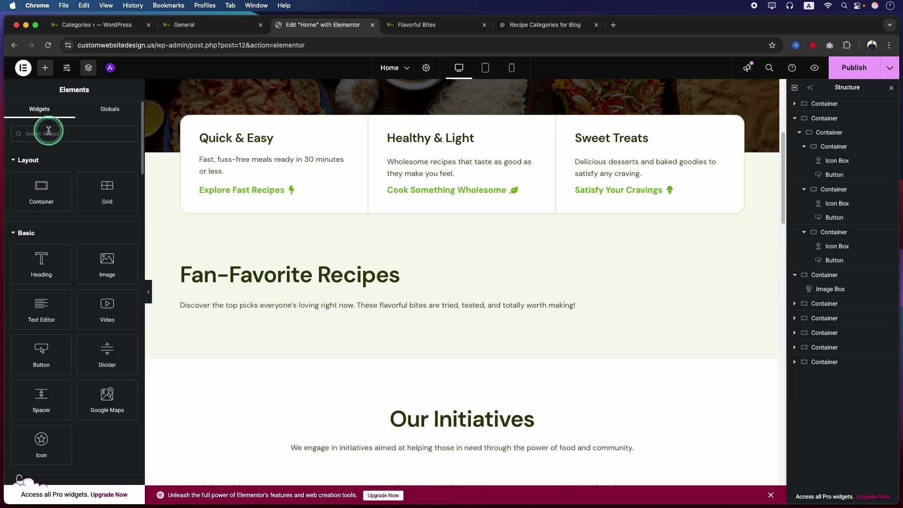
type("posts")
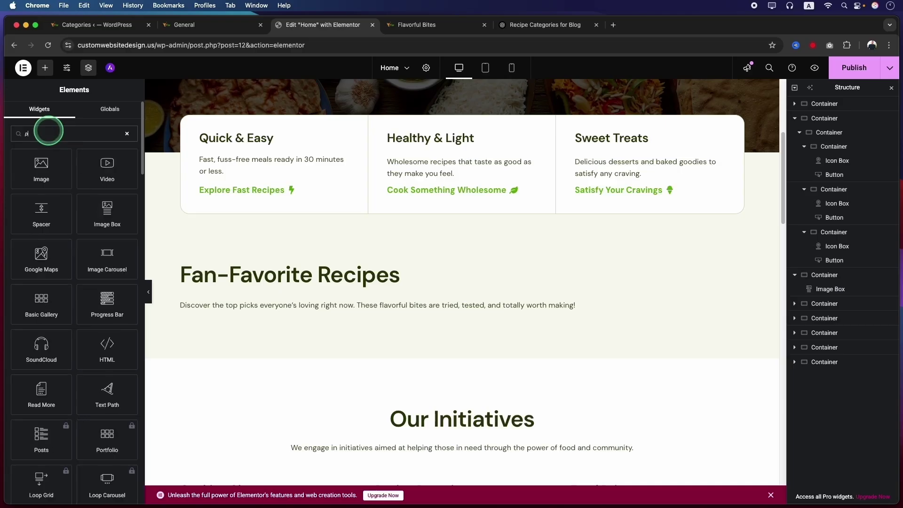
scroll(439, 252, "down", 1)
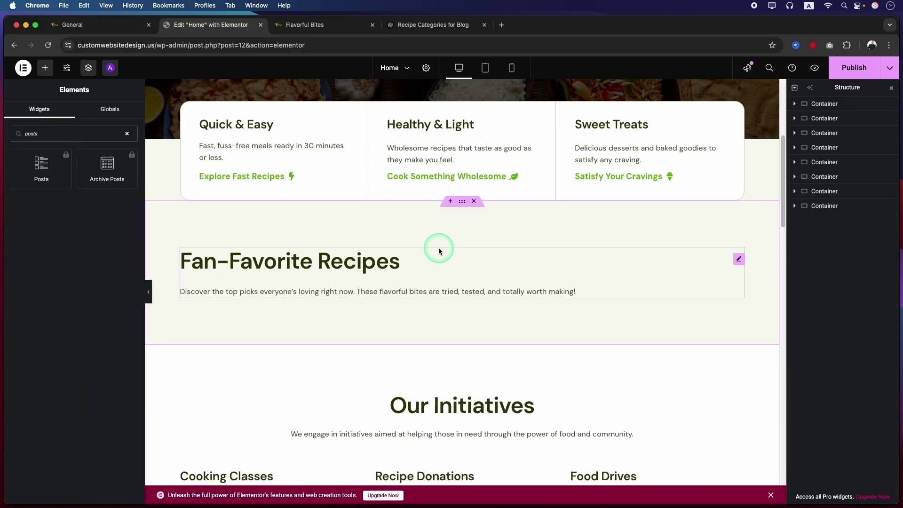
left_click(61, 139)
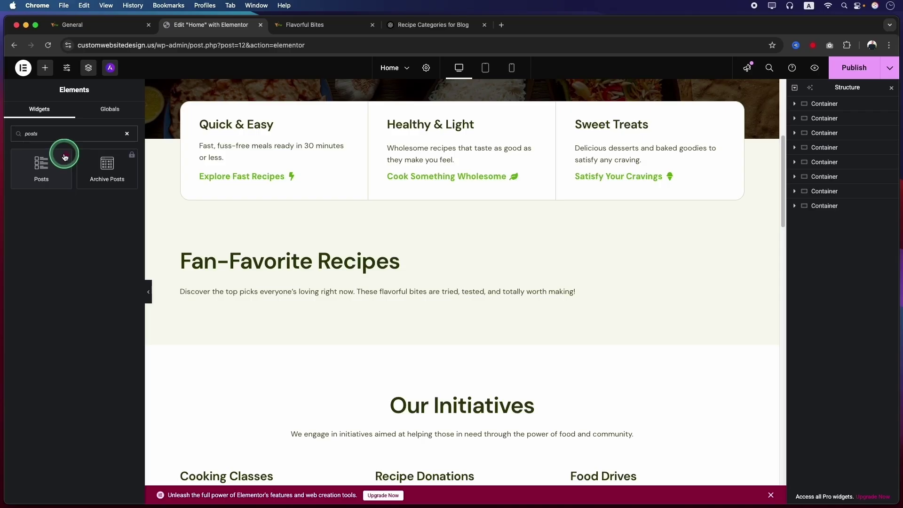
In the WordPress dashboard, search the plugin directory for "essential addon for elementor", and install and activate Essential Addons for Elementor.
left_click(94, 25)
mouse_move(71, 66)
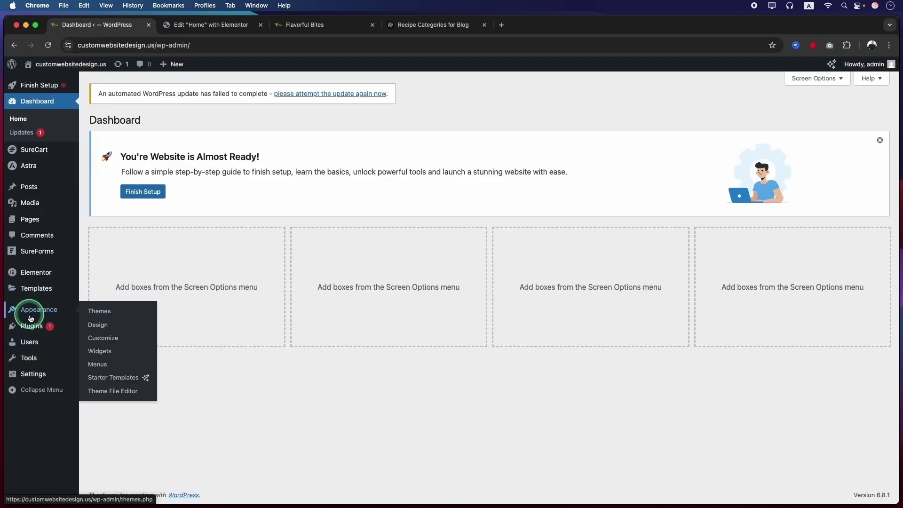
mouse_move(26, 325)
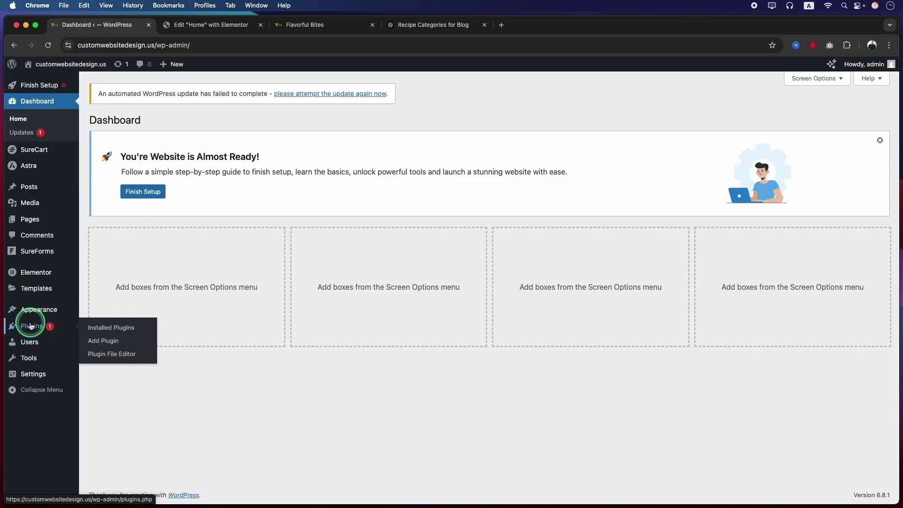
left_click(111, 342)
left_click(723, 149)
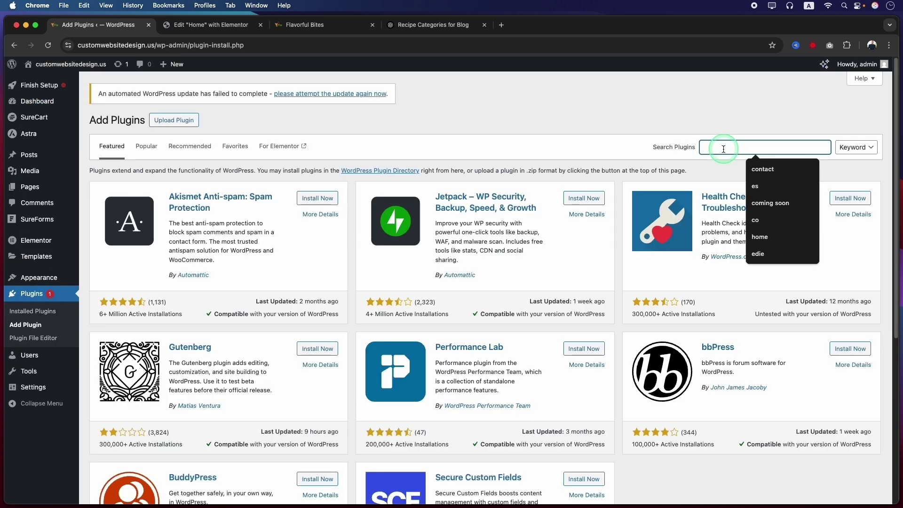
type("essen")
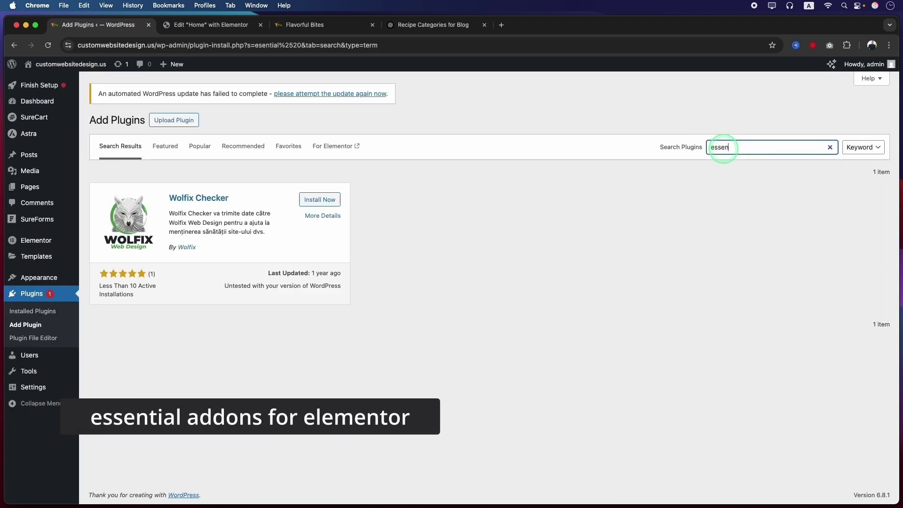
type("tial")
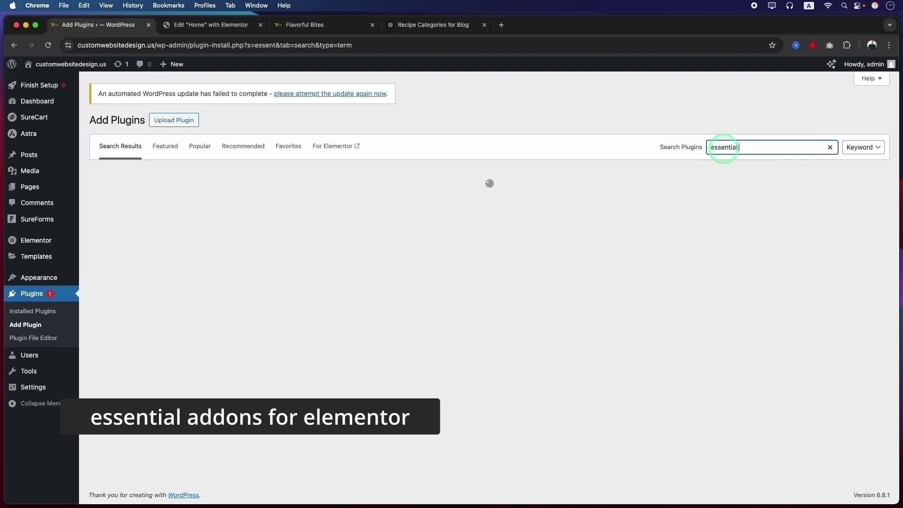
type(" addon for el")
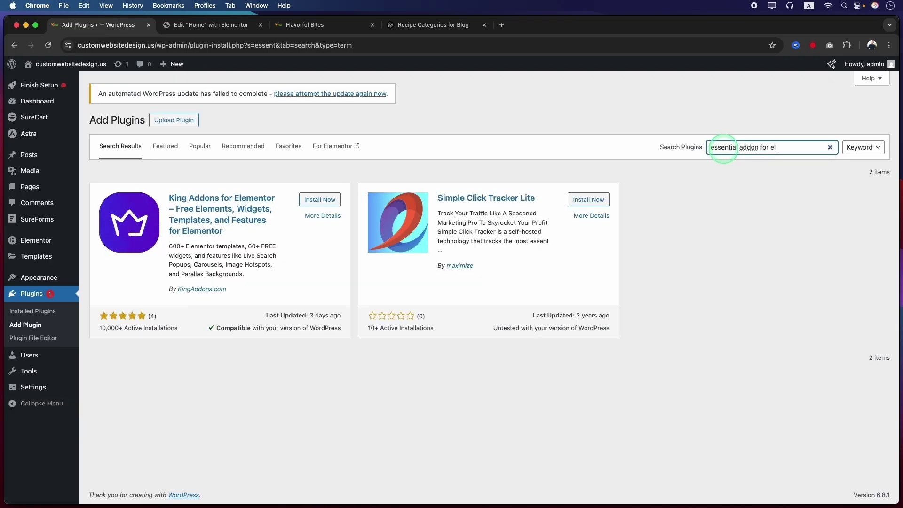
type("ementor")
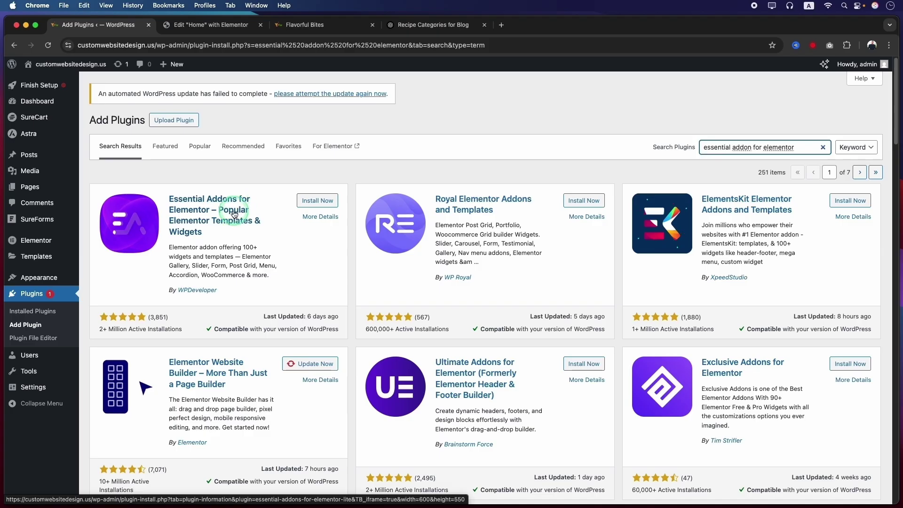
left_click(316, 201)
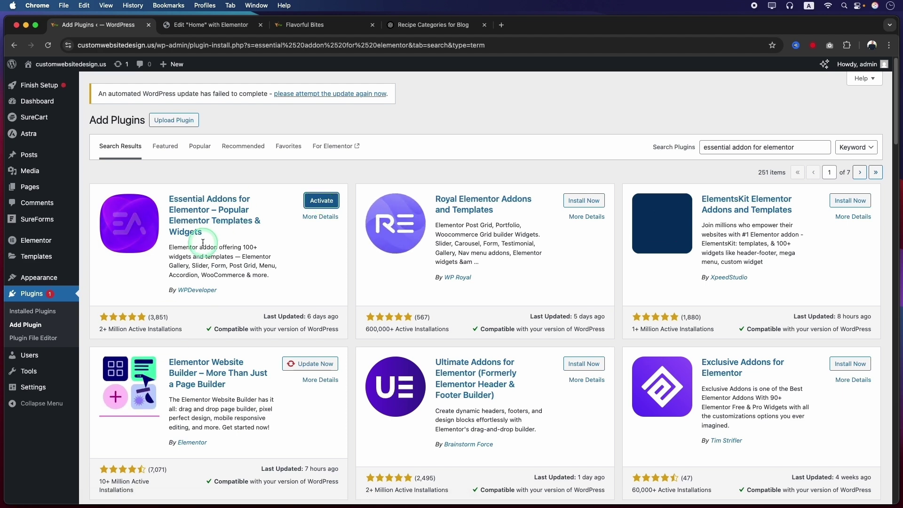
left_click(319, 202)
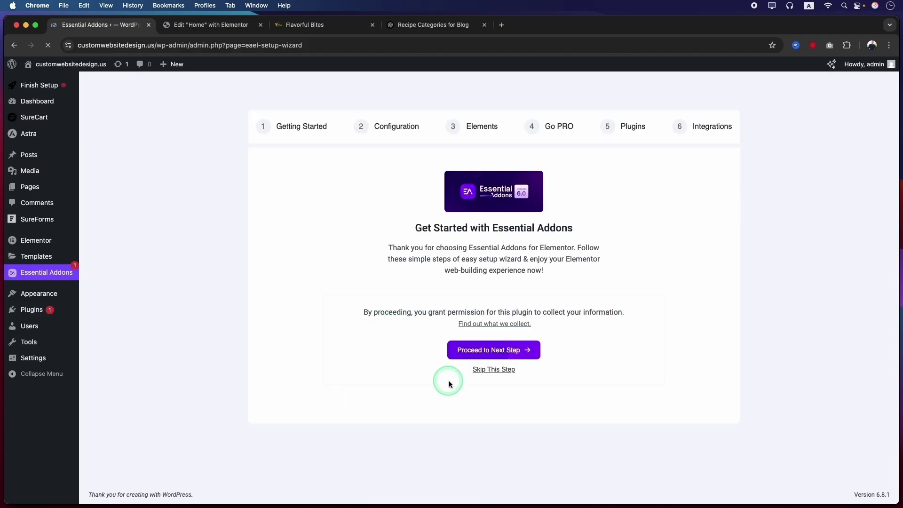
Accept the setup wizard's Basic mode without granting data collection, enable the Post Grid and Post Timeline elements, and disable NFT Gallery.
left_click(487, 370)
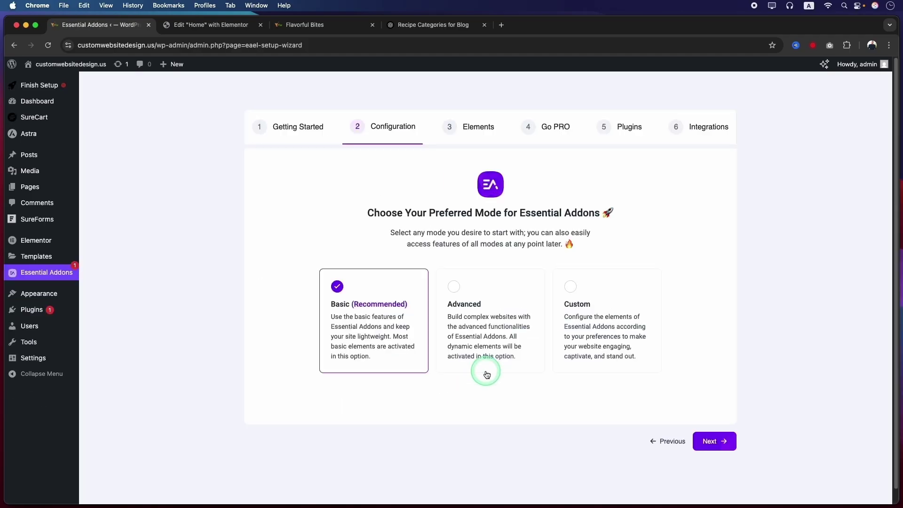
left_click(709, 441)
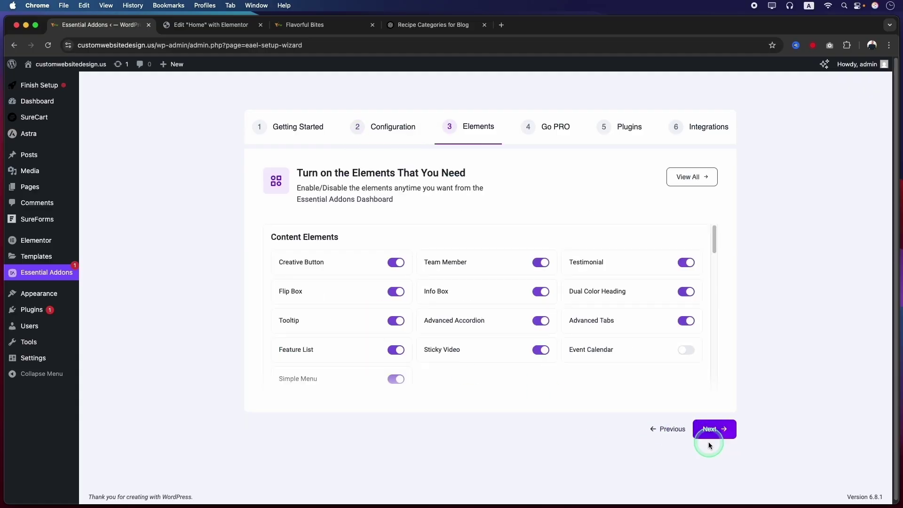
scroll(447, 311, "down", 1)
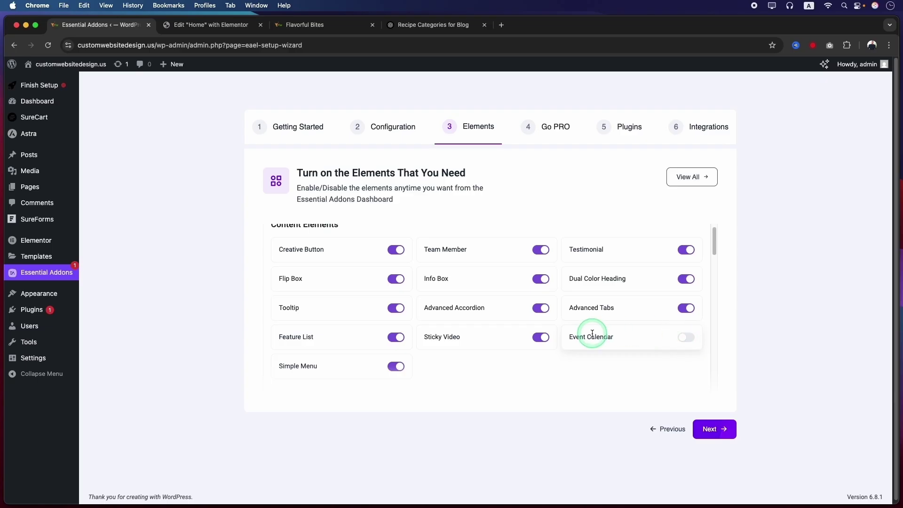
scroll(431, 347, "down", 4)
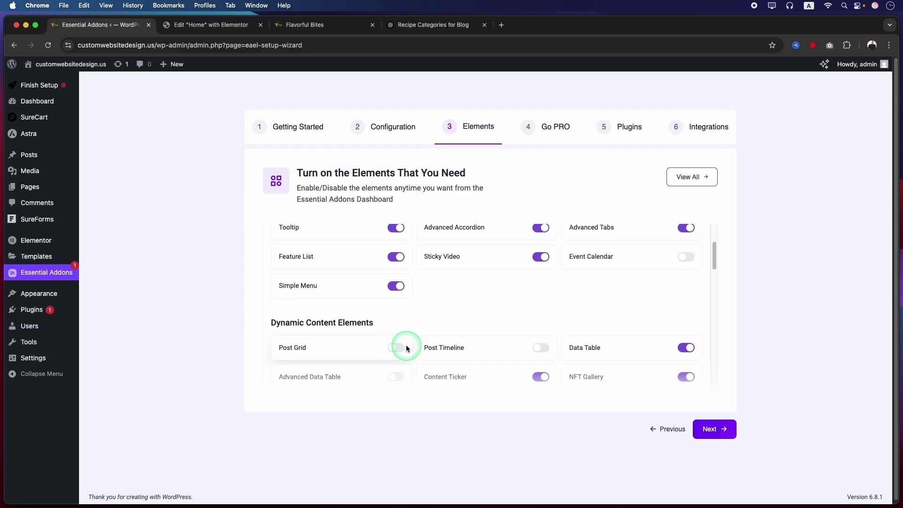
scroll(405, 346, "down", 1)
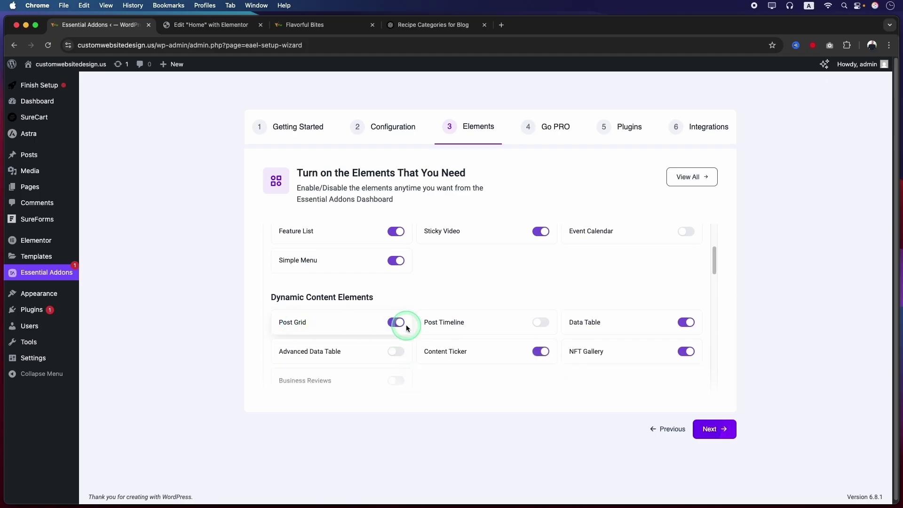
scroll(405, 326, "down", 3)
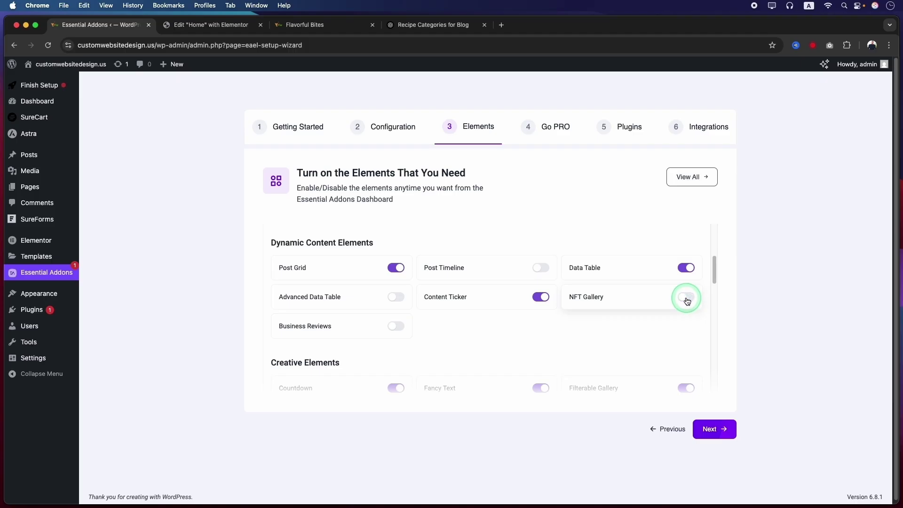
left_click(540, 271)
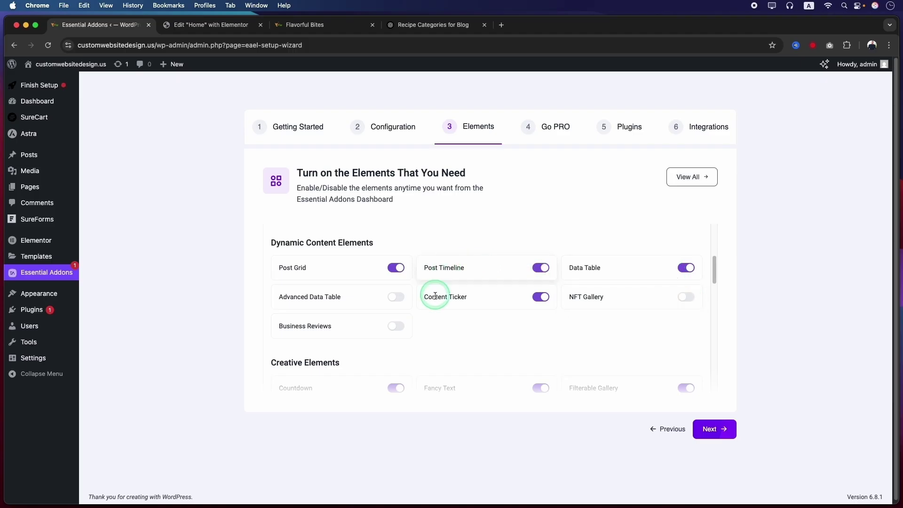
Disable the BetterDocs Category Box element and review the remaining WooCommerce elements in the list.
scroll(718, 287, "down", 3)
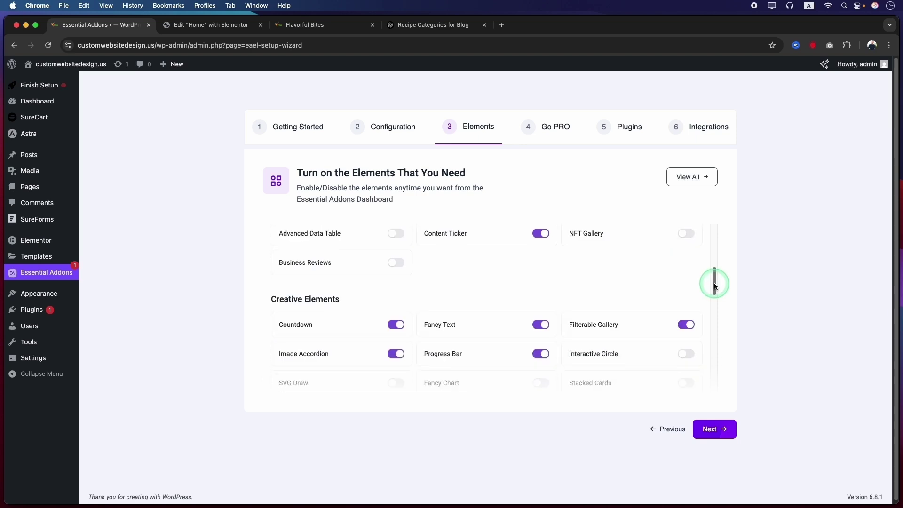
left_click_drag(714, 286, 728, 356)
left_click(544, 303)
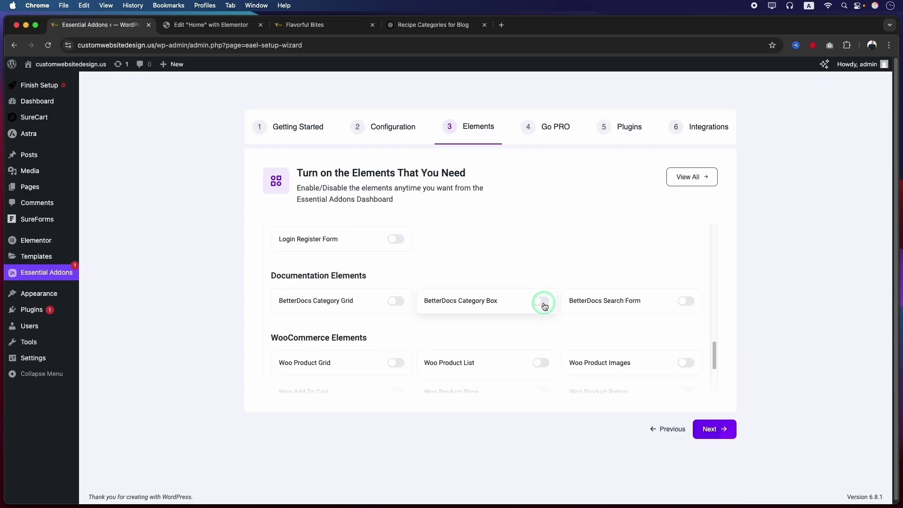
scroll(561, 310, "down", 5)
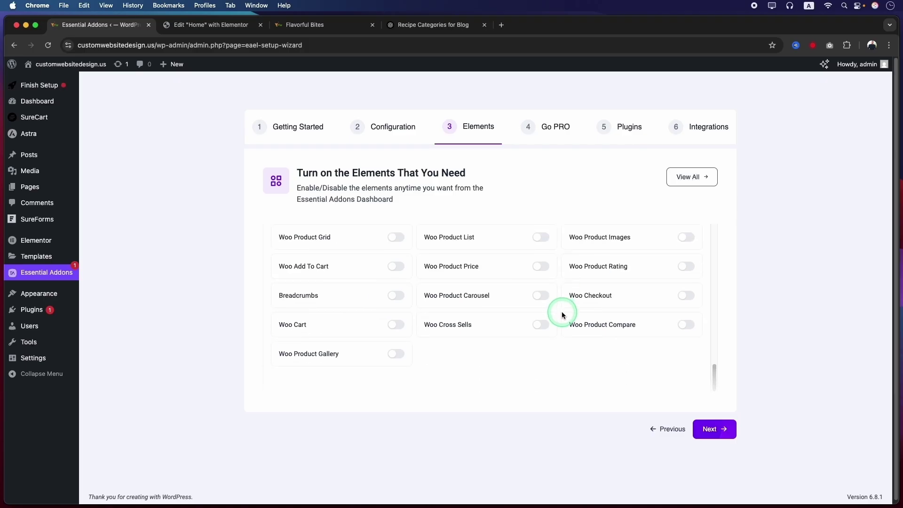
Pass through the wizard's Go PRO, Plugins and Integrations stages and finish the Essential Addons setup.
left_click(711, 429)
left_click(725, 431)
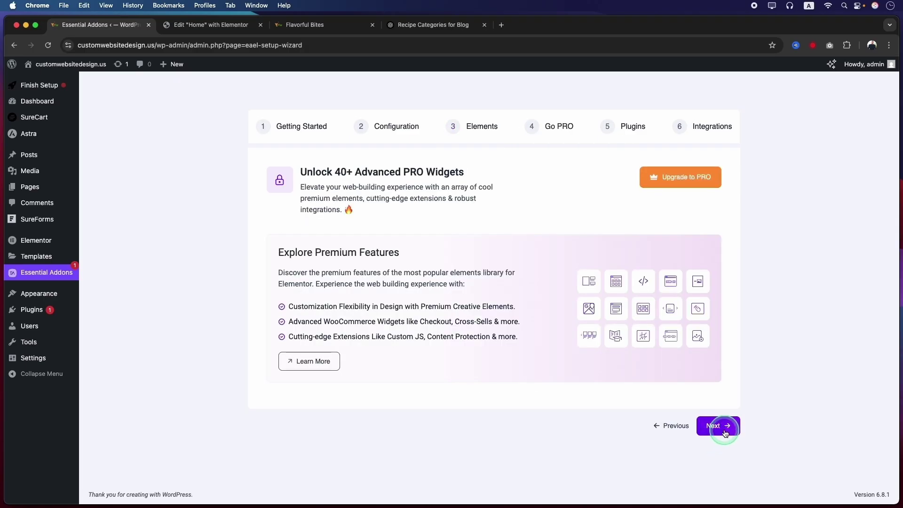
scroll(722, 425, "down", 2)
left_click(671, 437)
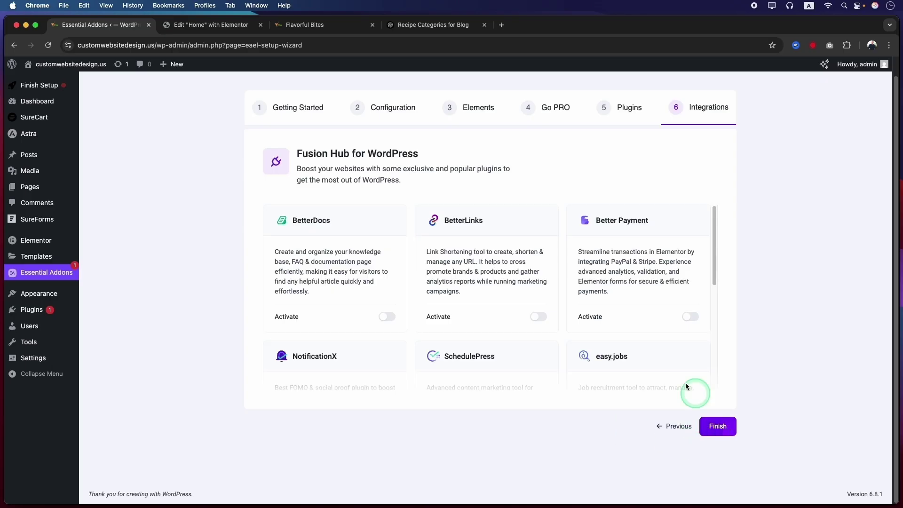
mouse_move(712, 239)
left_mouse_down()
mouse_move(719, 305)
mouse_move(710, 228)
left_mouse_up()
left_click(719, 433)
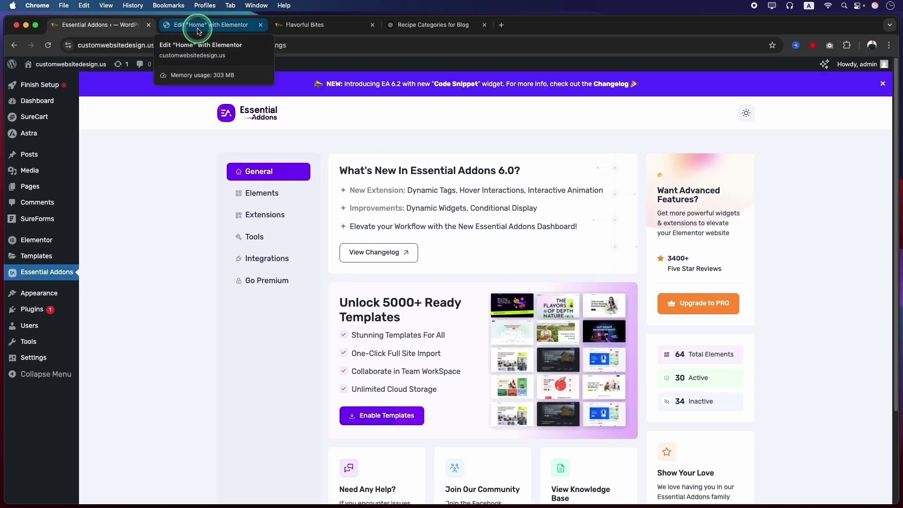
Save and reload the Home page in the Elementor editor, and add a Post Grid widget below the Fan-Favorite Recipes image box.
left_click(197, 28)
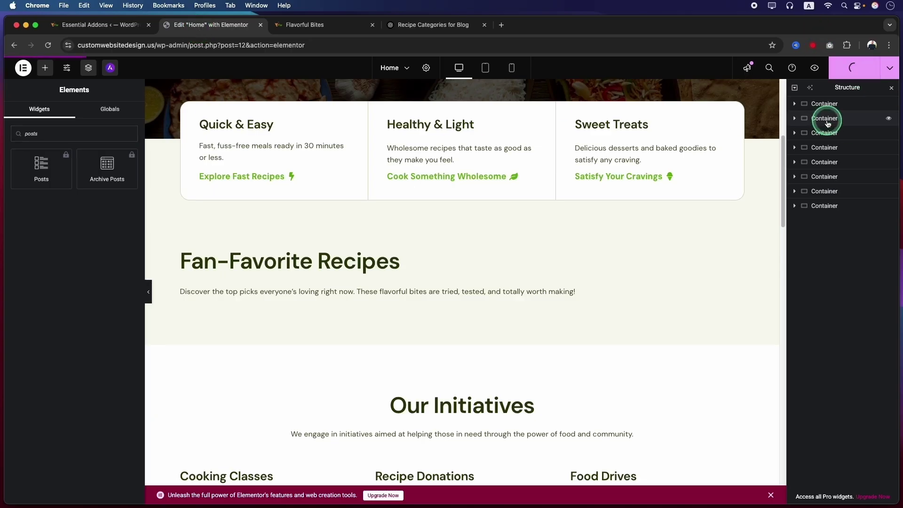
left_click(49, 44)
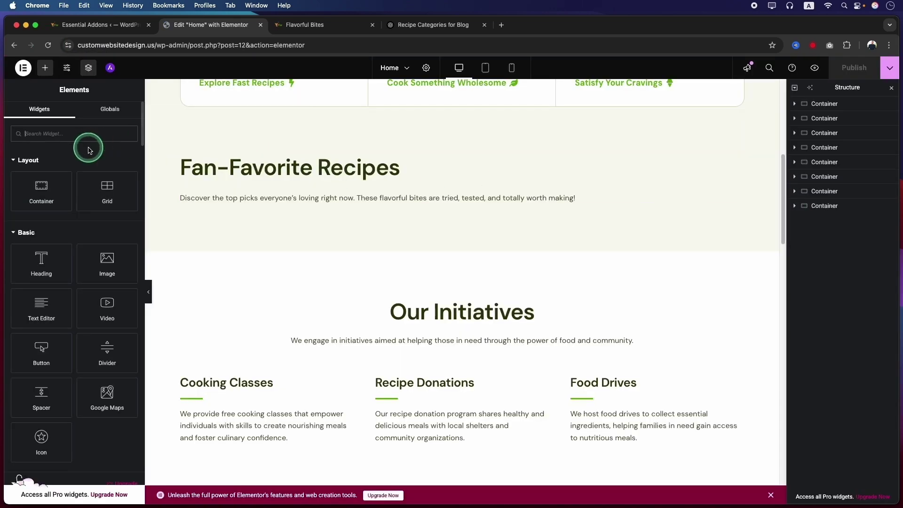
type("post")
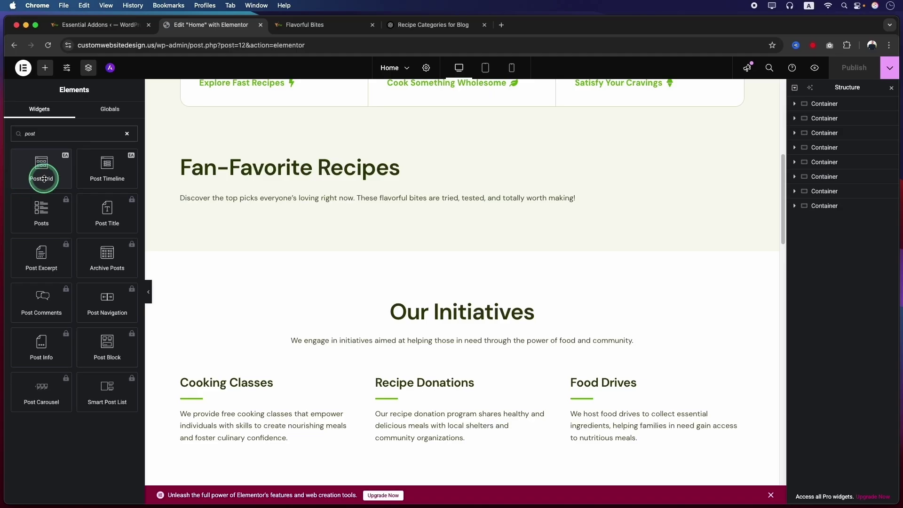
left_click_drag(43, 178, 276, 191)
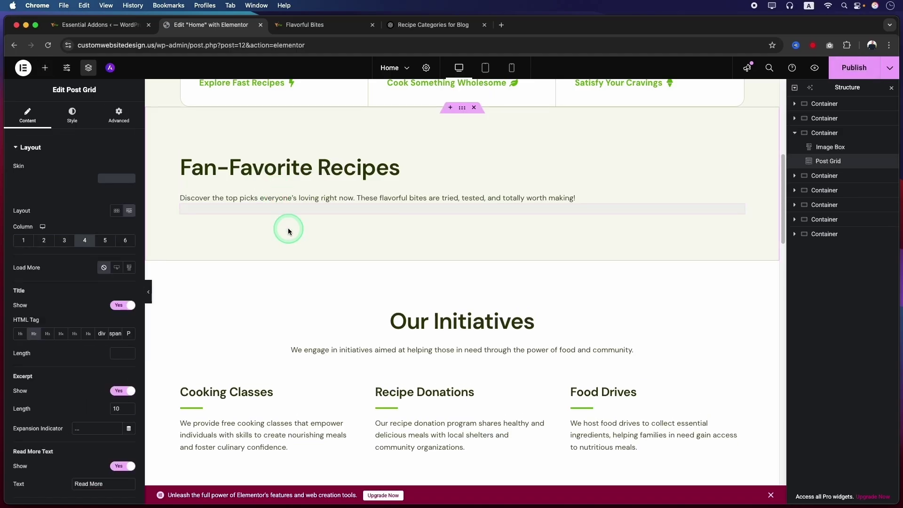
Set the Post Grid's skin to the style that places author and date between the title and the excerpt.
scroll(527, 258, "down", 5)
scroll(527, 259, "up", 6)
scroll(528, 259, "down", 3)
scroll(527, 259, "up", 1)
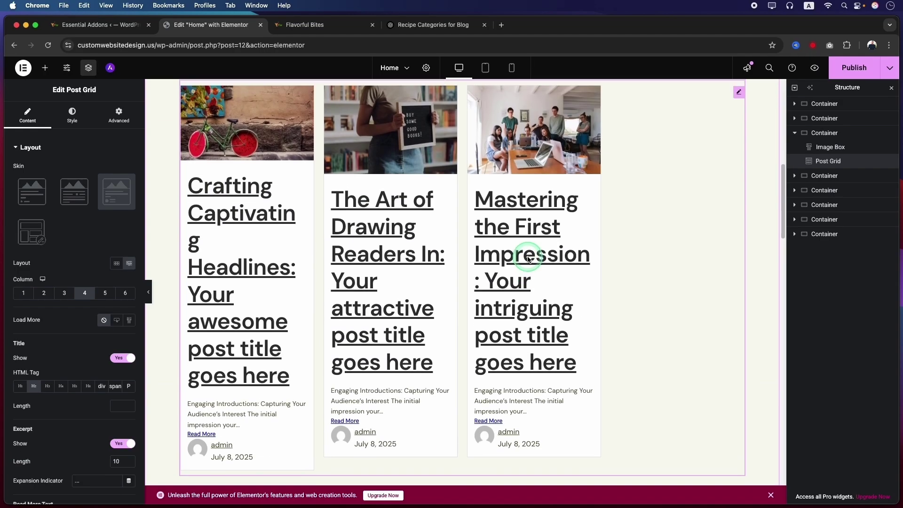
left_click(66, 195)
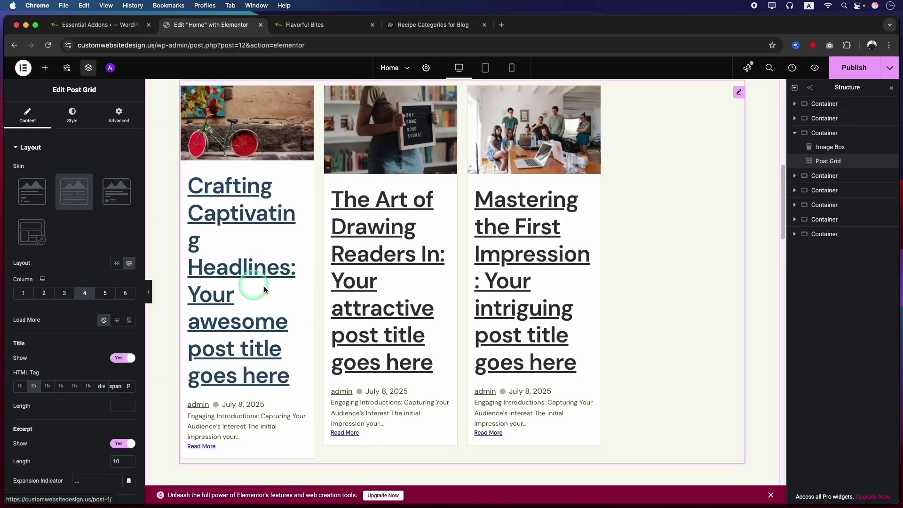
scroll(283, 289, "up", 2)
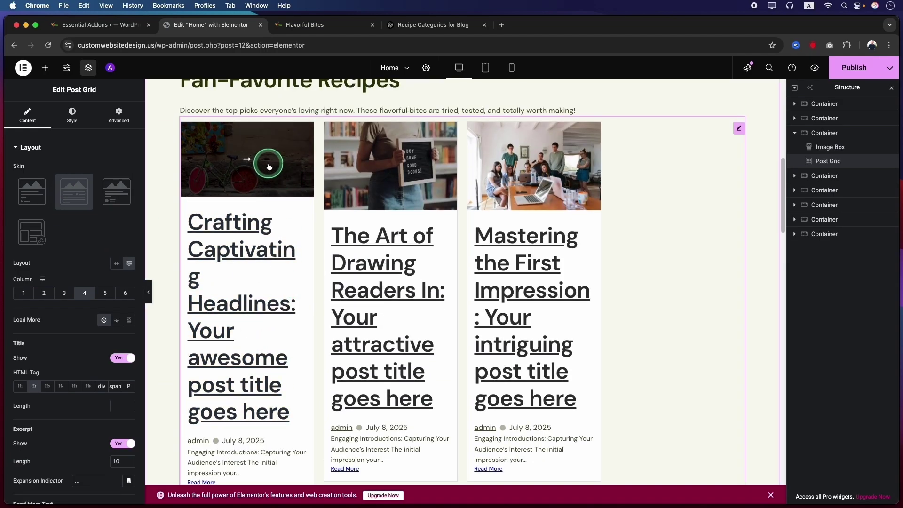
Check the post card layout on the live site's Blog page for comparison with the Post Grid.
left_click(347, 24)
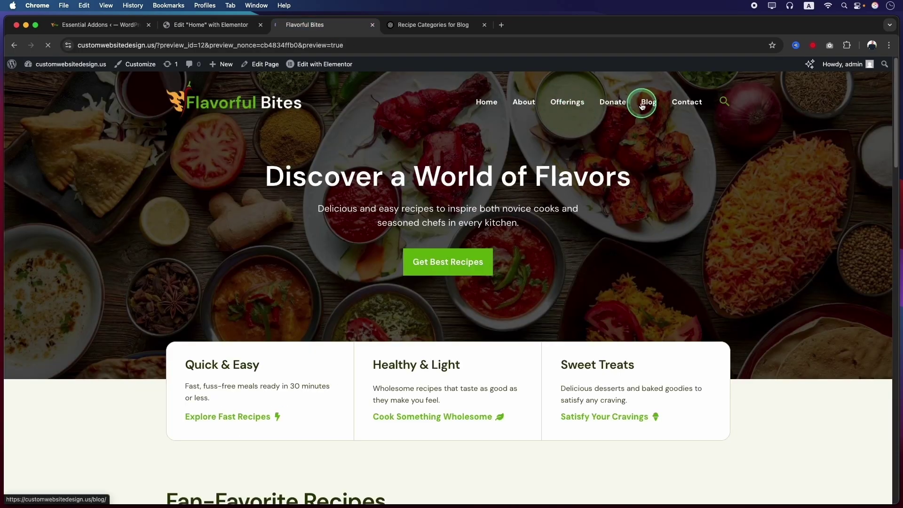
scroll(516, 407, "down", 5)
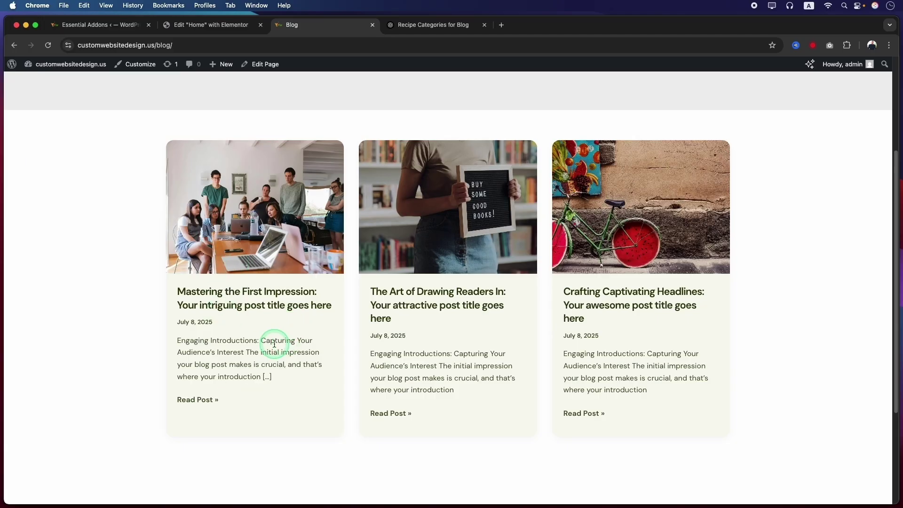
left_click(200, 25)
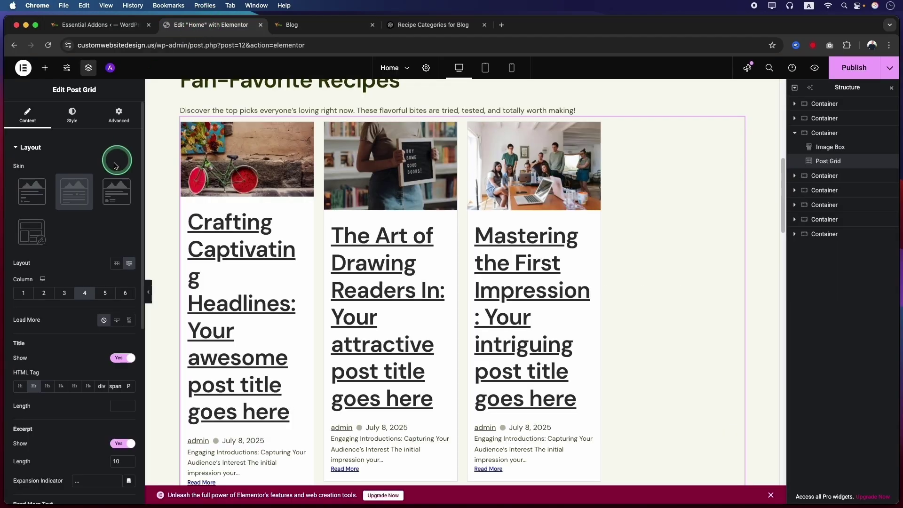
Try the first Post Grid skin and switch back to the style with author and date above the excerpt.
left_click(35, 193)
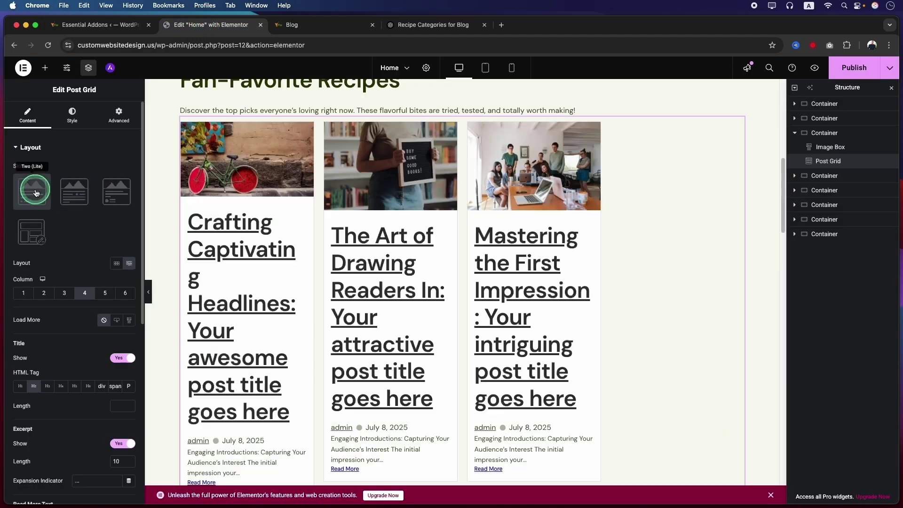
left_click(72, 196)
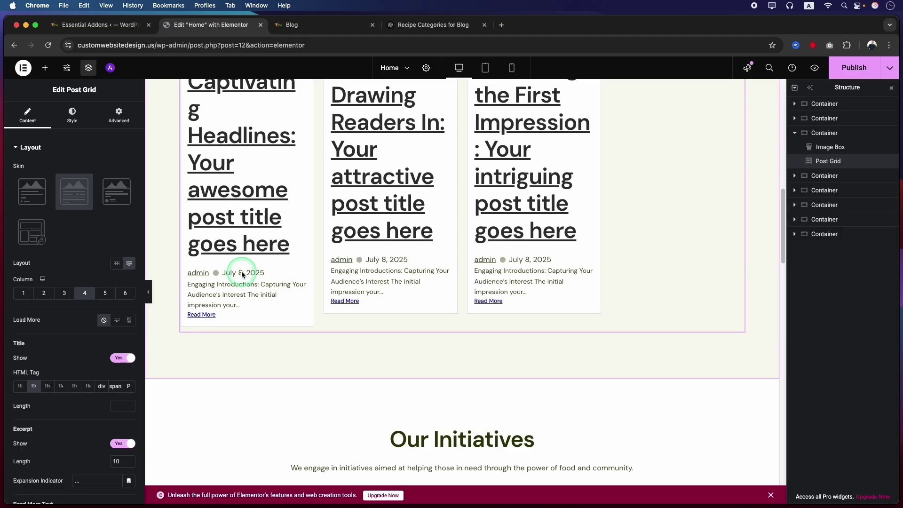
scroll(413, 287, "up", 6)
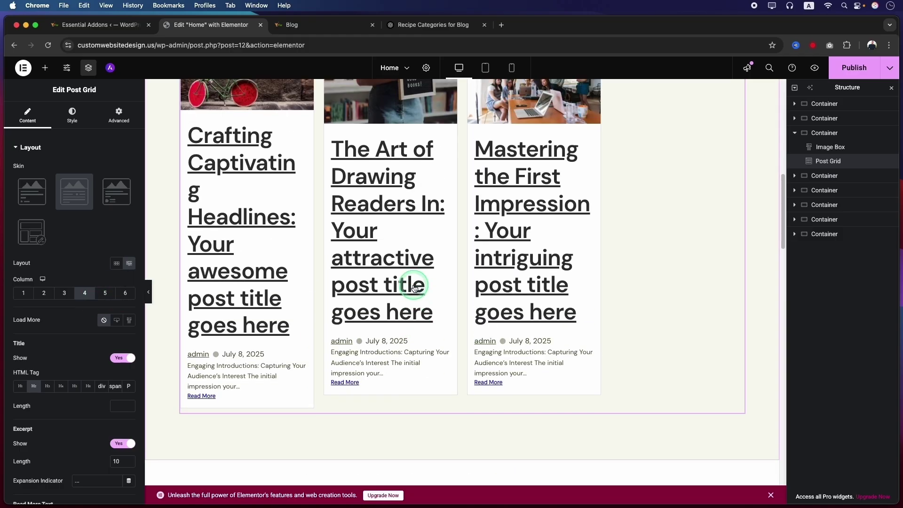
Set the Post Grid layout to 3 columns.
scroll(414, 288, "down", 2)
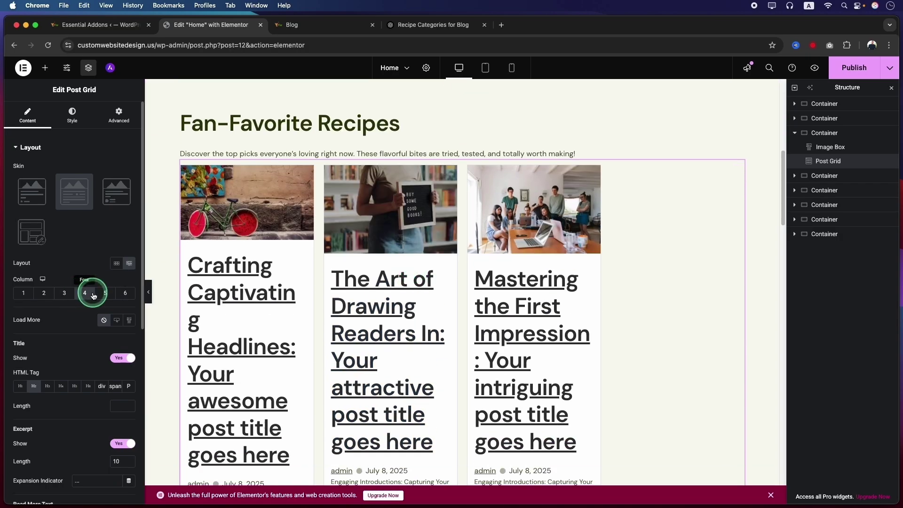
left_click(65, 294)
left_click(82, 293)
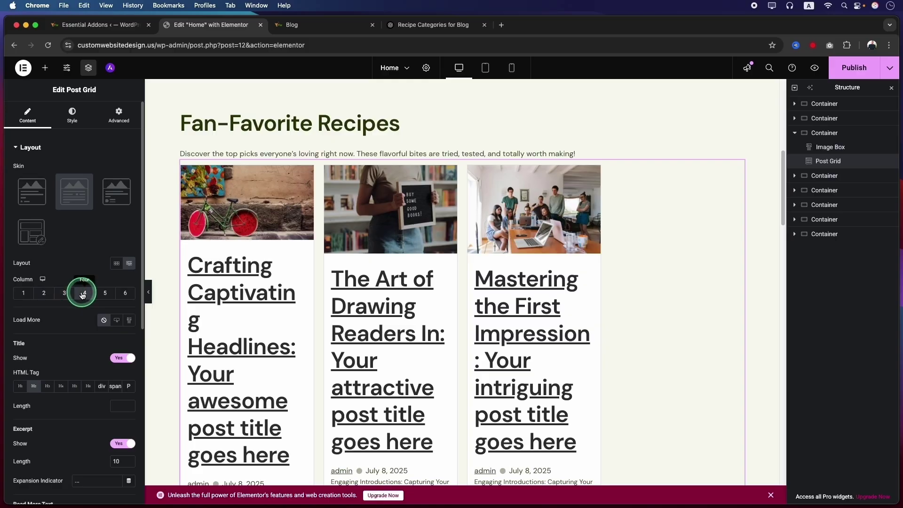
key("ctrl+Tab")
left_click(202, 25)
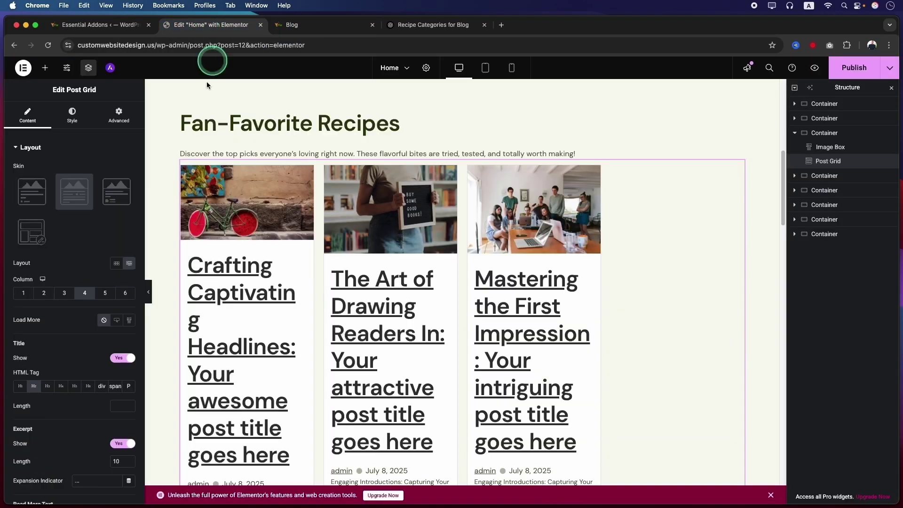
left_click(64, 293)
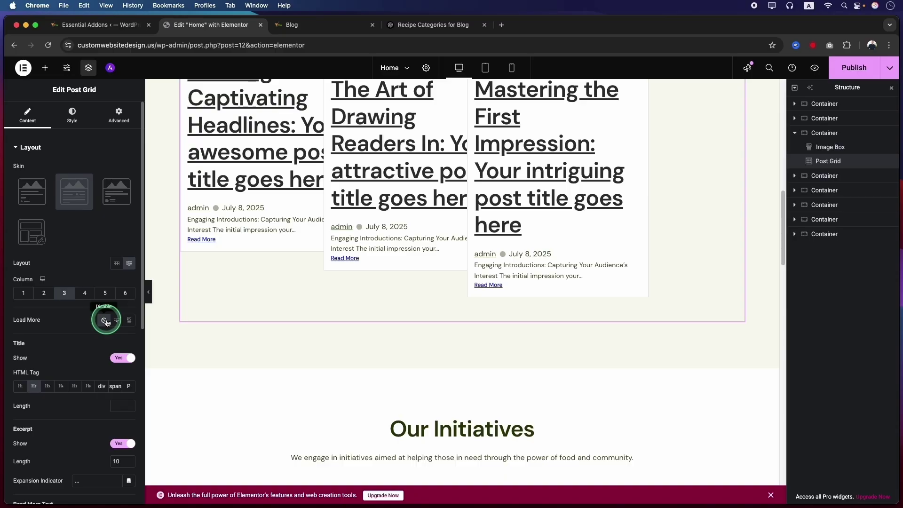
Try hiding the post titles, show them again, and set the title HTML tag to H3.
left_click(53, 325)
scroll(85, 339, "down", 1)
left_click(124, 352)
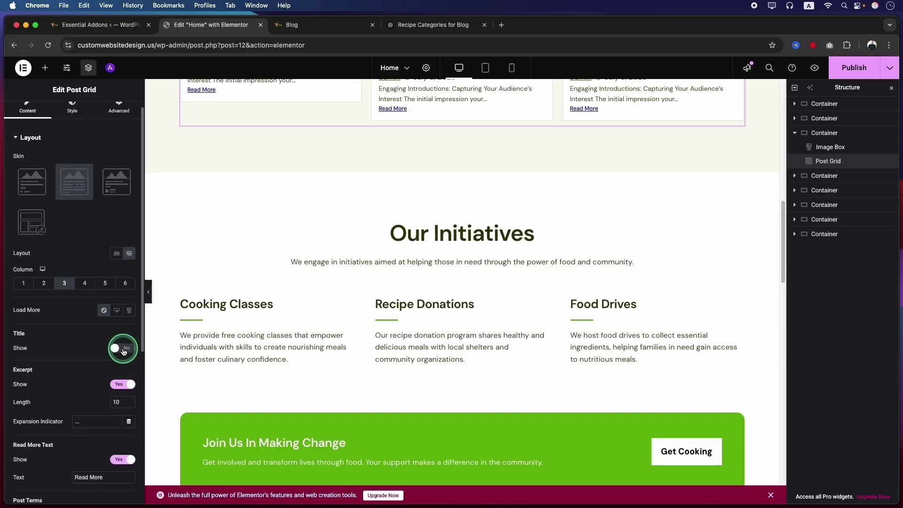
scroll(310, 242, "up", 6)
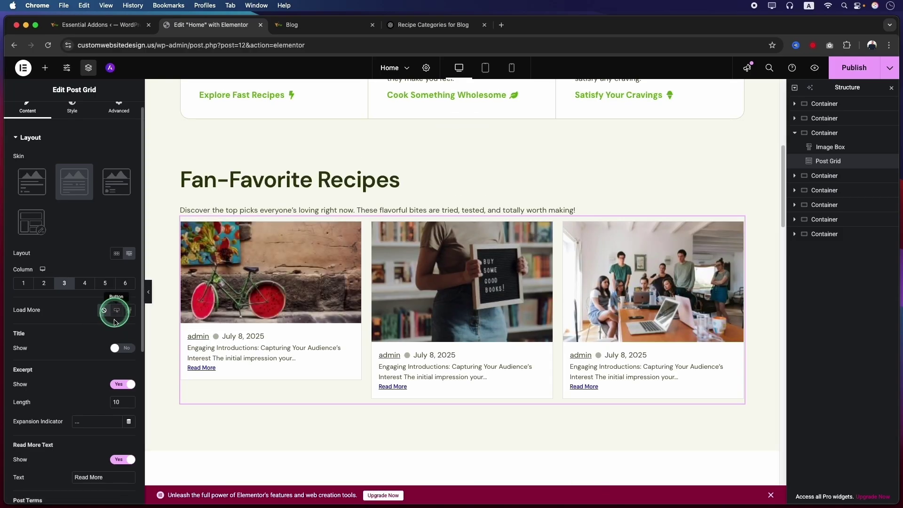
left_click(124, 348)
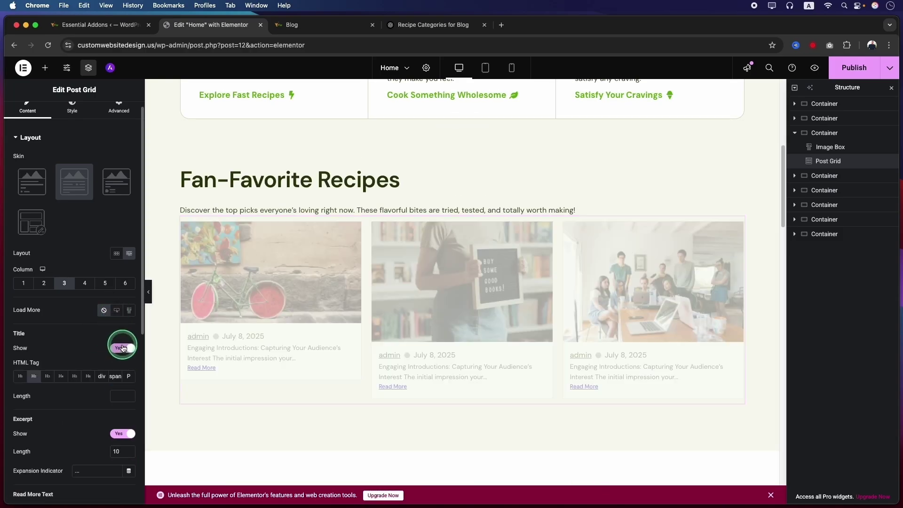
left_click(47, 376)
scroll(49, 377, "down", 5)
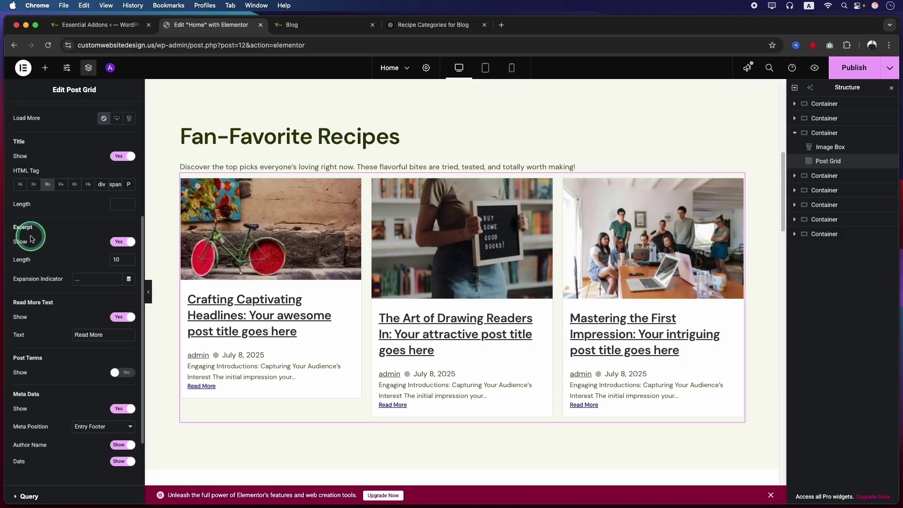
Check the link wording on the live Blog page and set the Post Grid's Read More text to "Read Post >>".
left_click(296, 25)
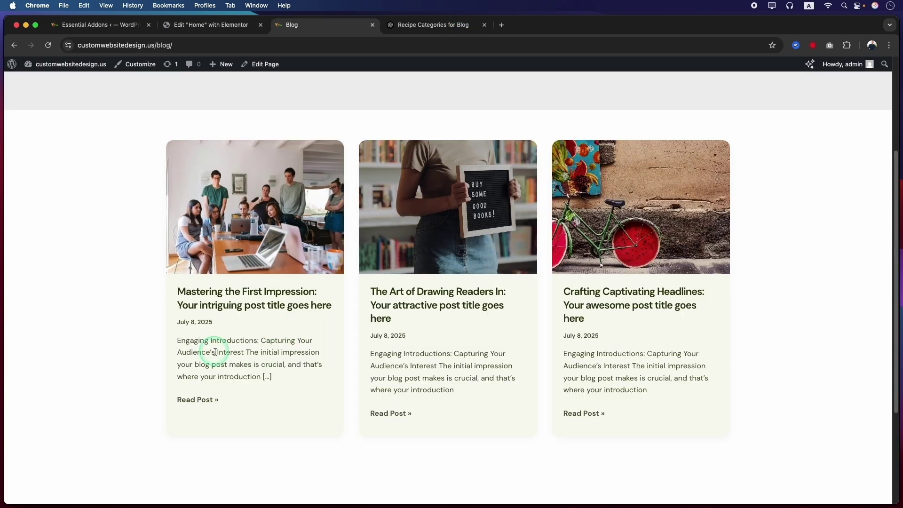
left_click(190, 24)
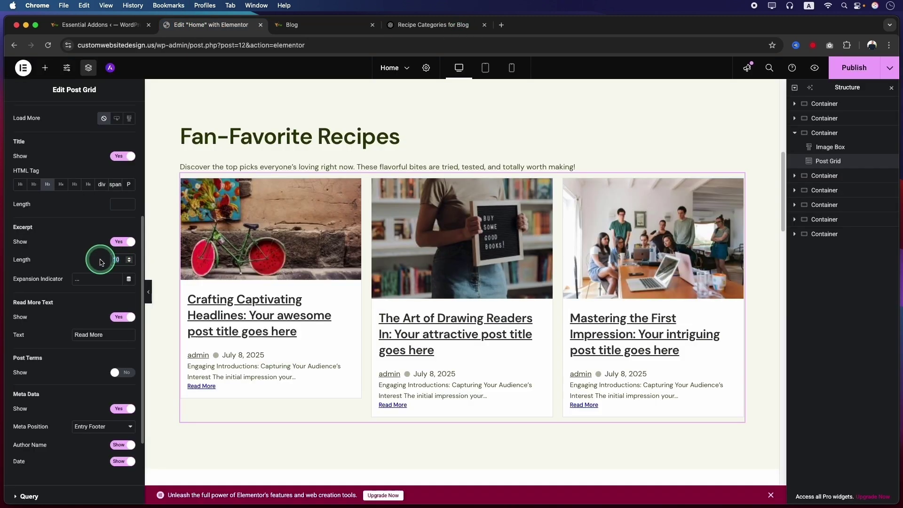
left_click(95, 335)
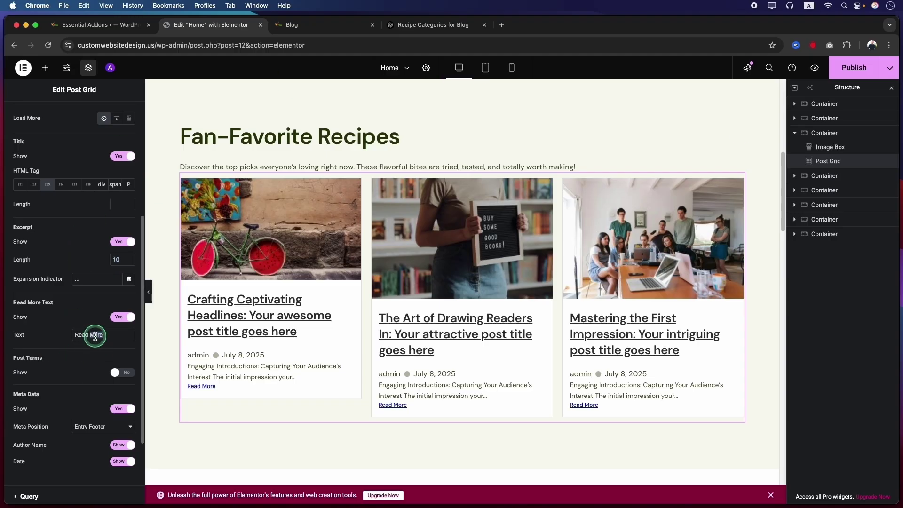
type("Post >>")
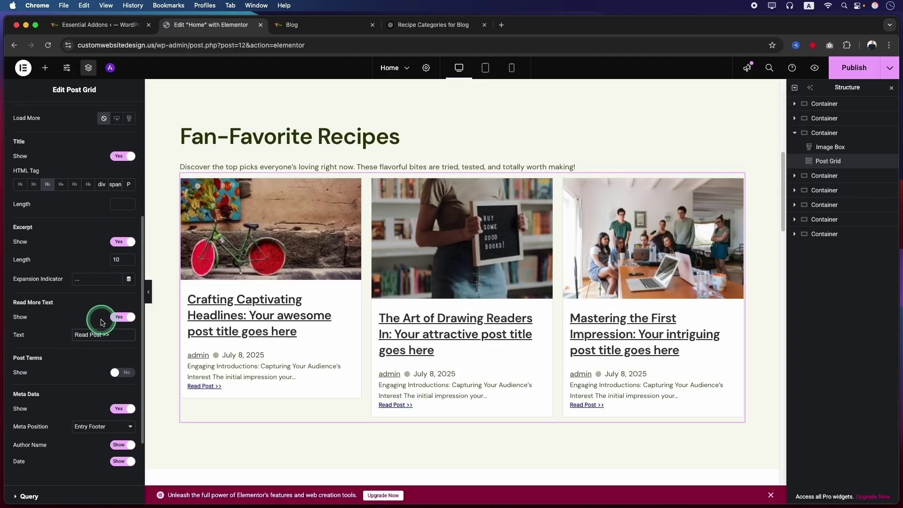
Hide the author name in the Post Grid's meta data, and briefly try showing post terms before disabling them again.
scroll(90, 396, "down", 4)
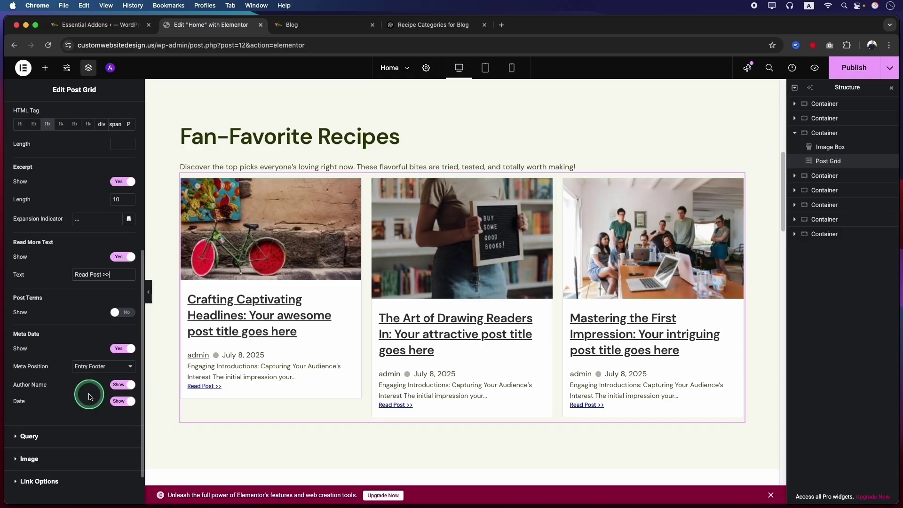
scroll(89, 396, "down", 1)
left_click(122, 337)
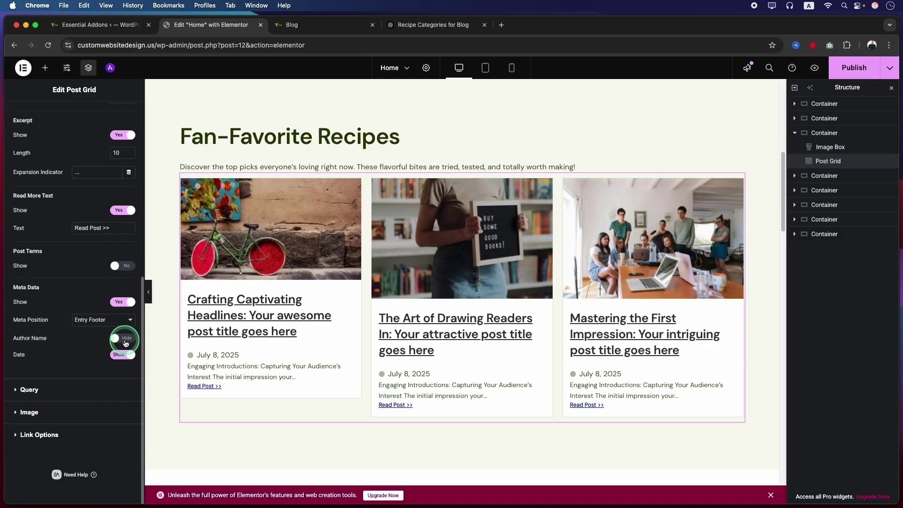
left_click(121, 324)
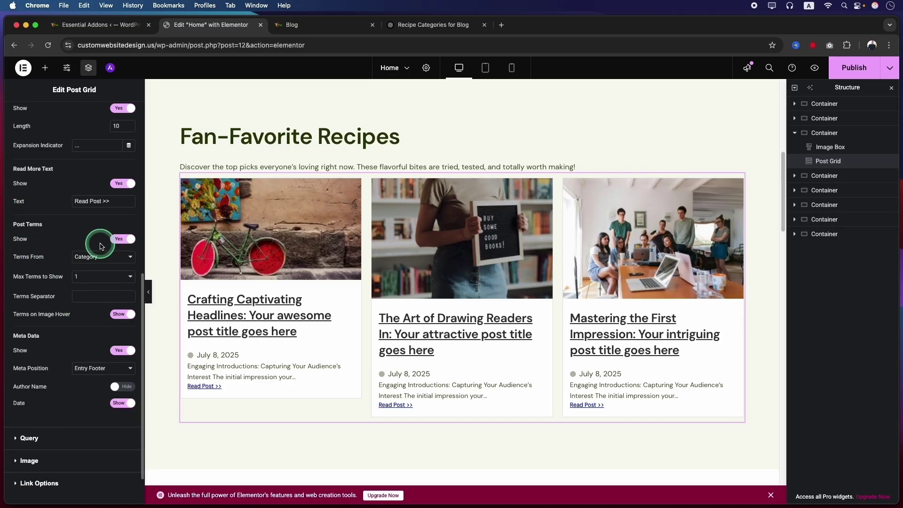
left_click(122, 239)
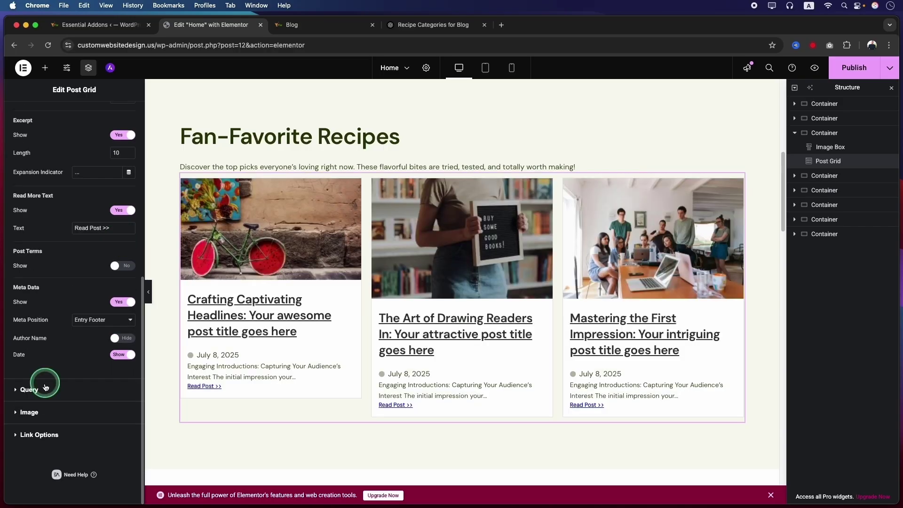
Keep Posts as the Post Grid's query source and order the posts by Most Viewed.
left_click(29, 390)
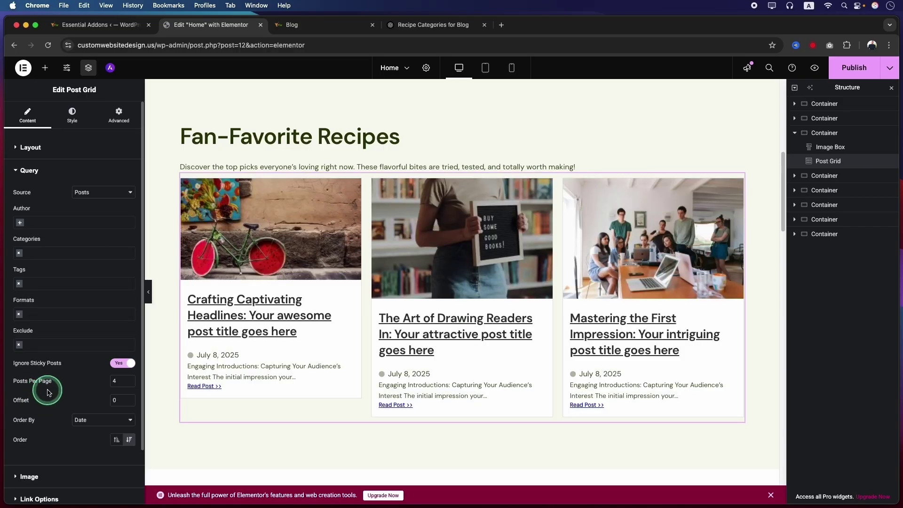
left_click(84, 194)
left_click(91, 194)
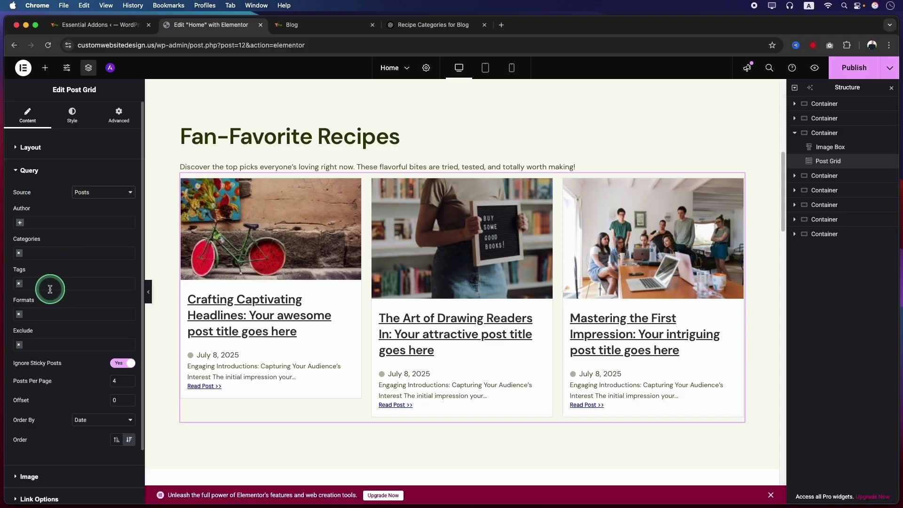
scroll(68, 347, "down", 1)
scroll(69, 347, "down", 1)
left_click(86, 359)
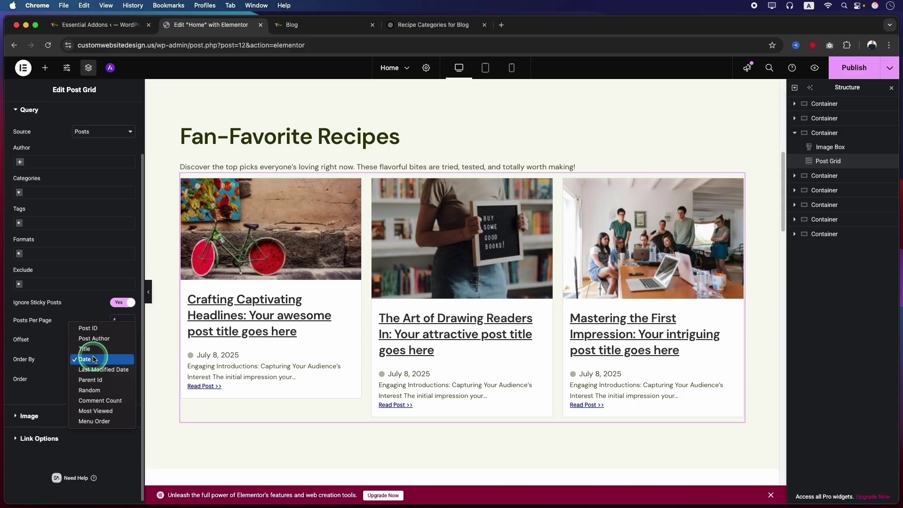
left_click(92, 411)
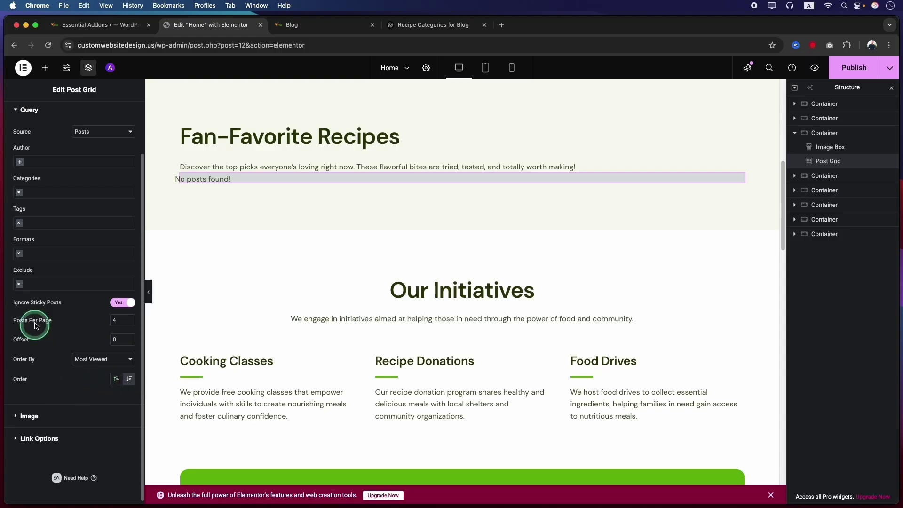
Enable Manage Ratio for the Post Grid's images.
left_click(29, 416)
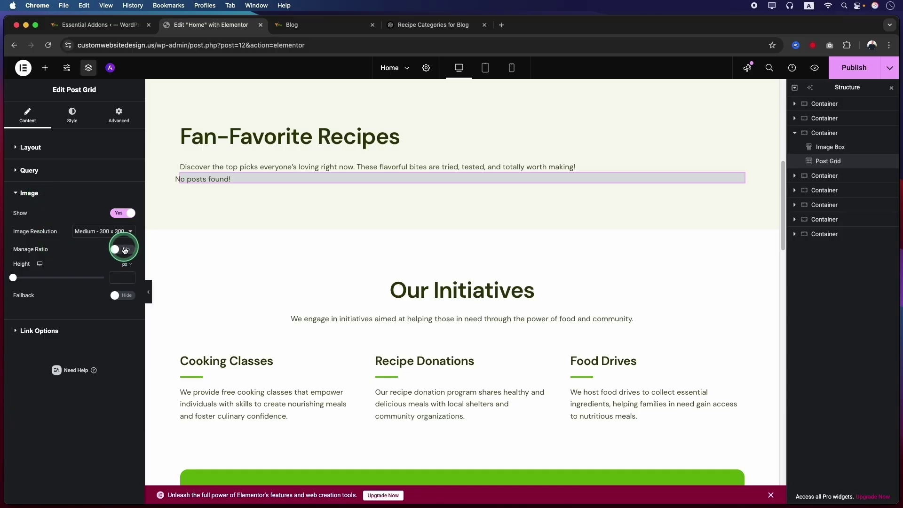
left_click(124, 250)
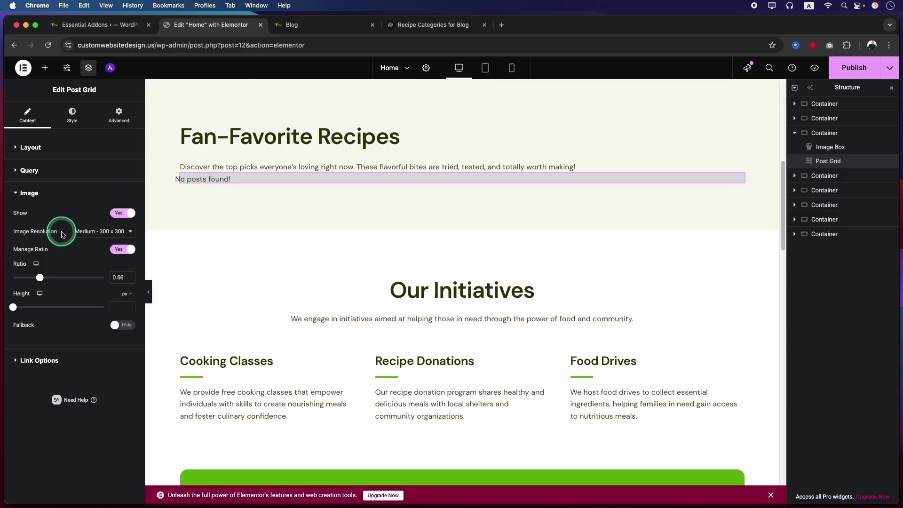
Recheck the Post Grid's Order By setting, review its link options, and publish the Home page.
left_click(30, 147)
left_click(30, 147)
left_click(29, 171)
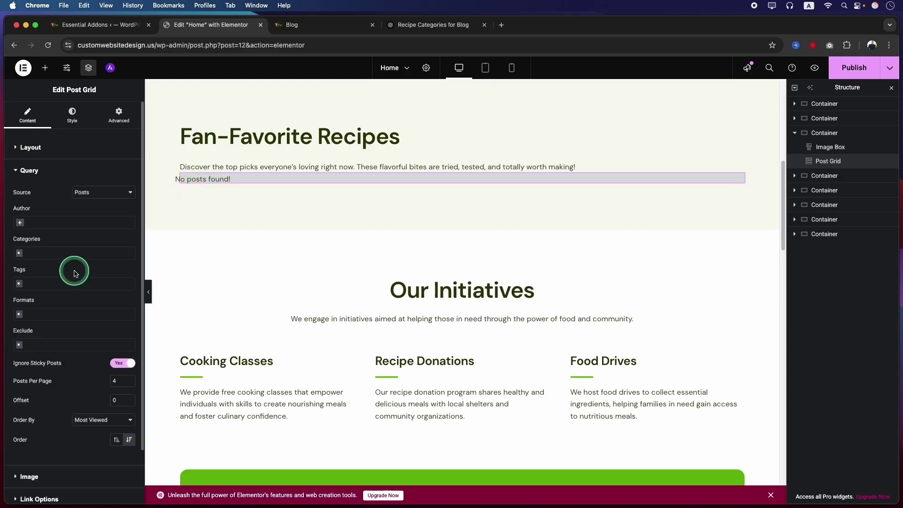
scroll(75, 273, "down", 2)
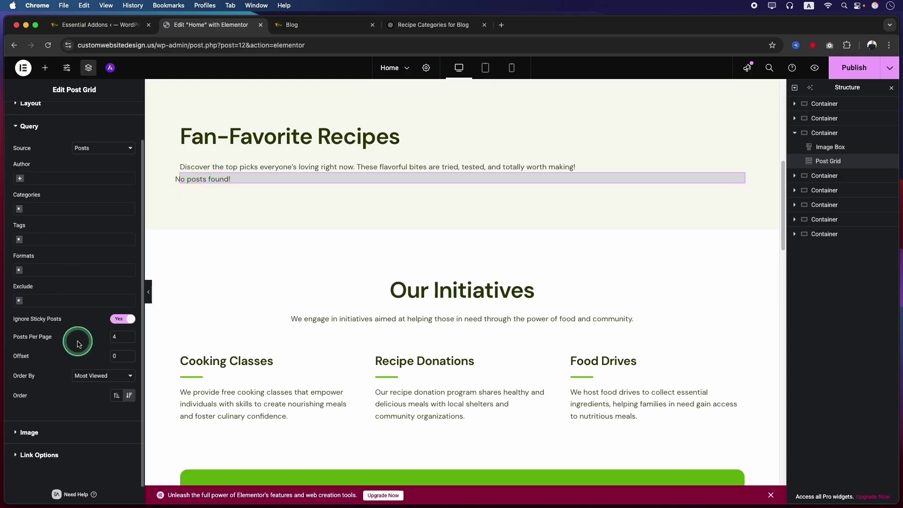
left_click(87, 378)
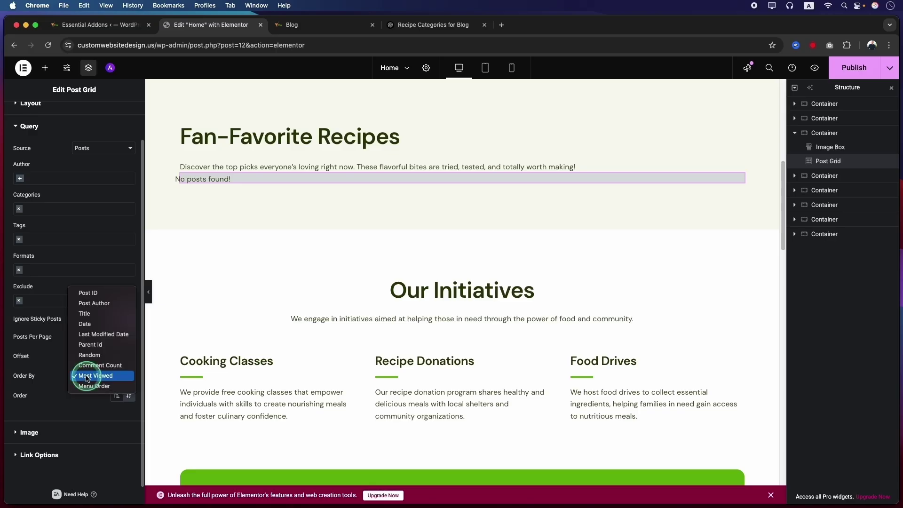
left_click(87, 378)
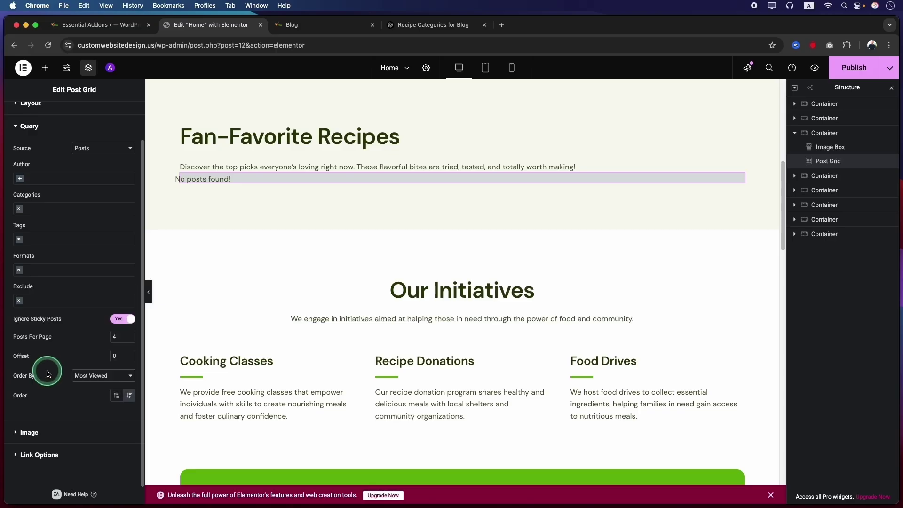
scroll(48, 374, "down", 1)
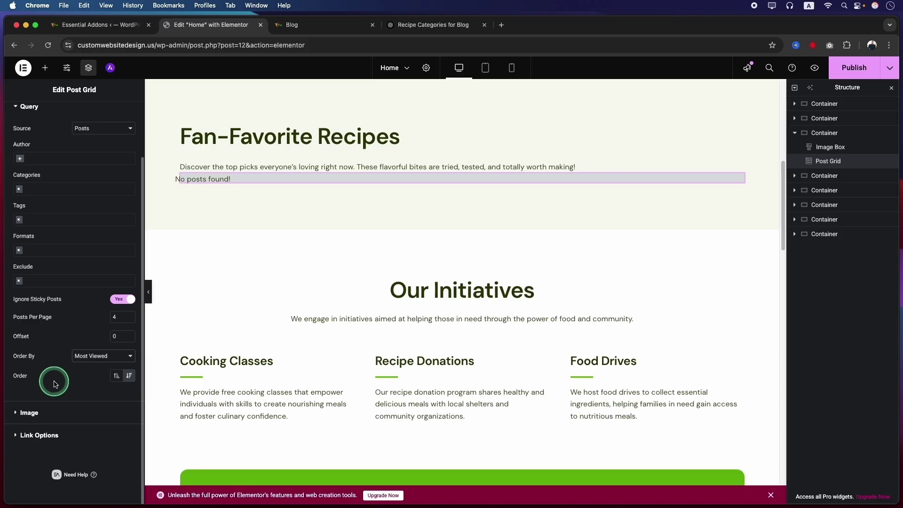
left_click(54, 412)
left_click(65, 360)
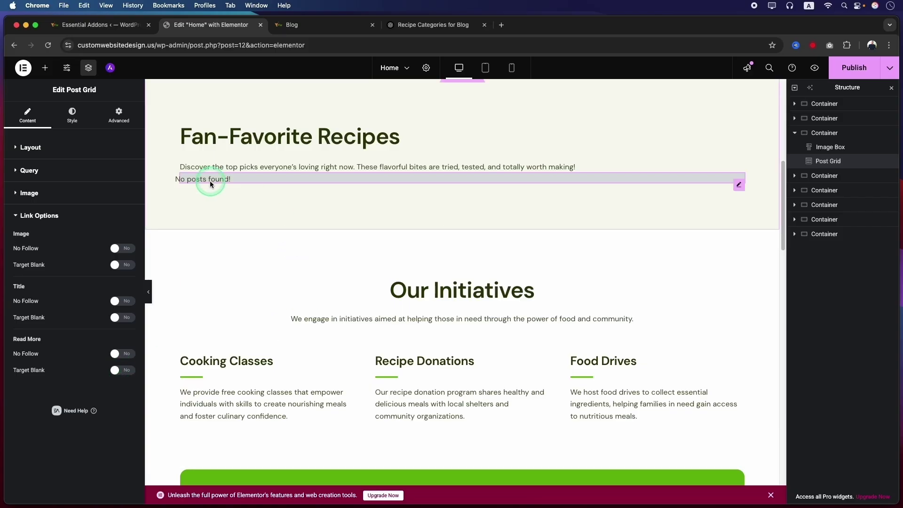
left_click(854, 67)
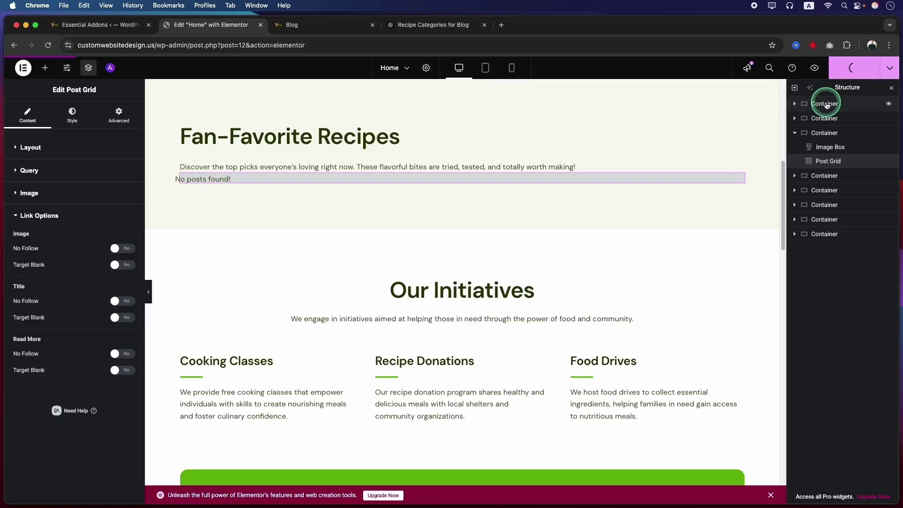
Open the three posts on the live site, starting from the Blog page and continuing through the Related Posts links.
left_click(330, 28)
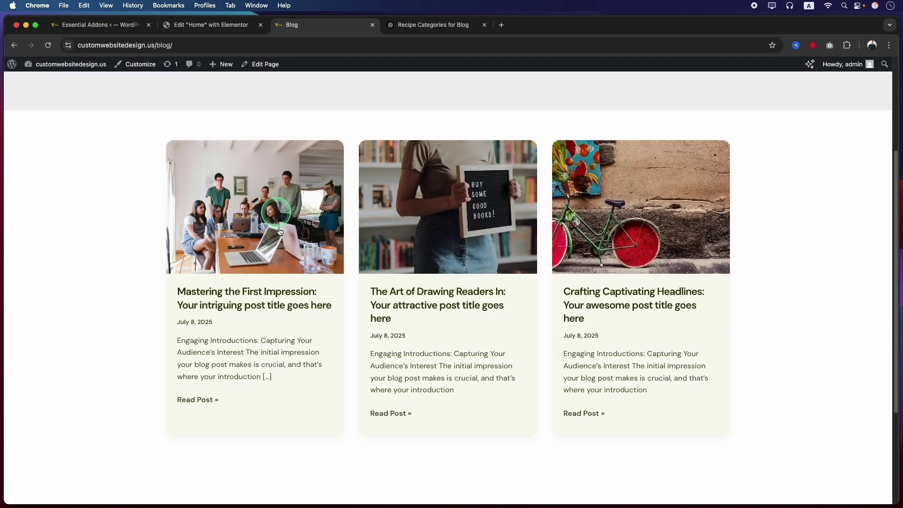
left_click(250, 294)
left_click(425, 302, "super")
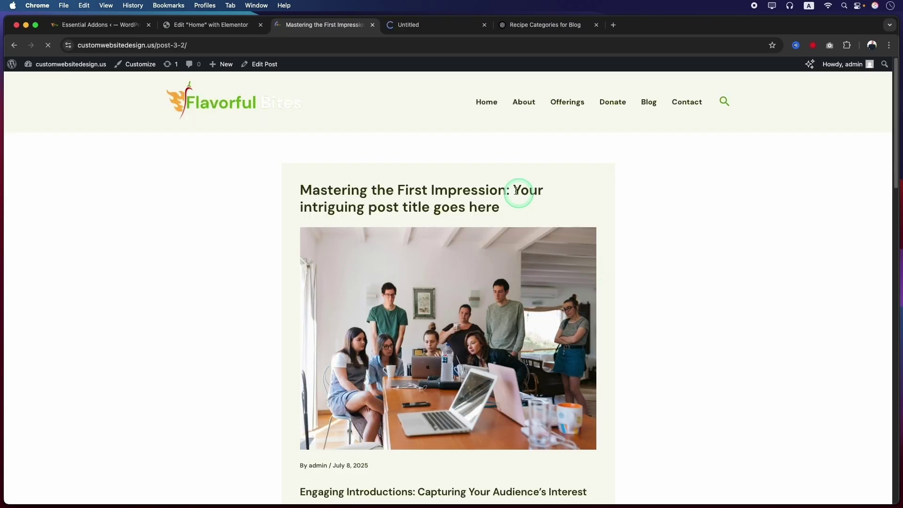
mouse_move(63, 69)
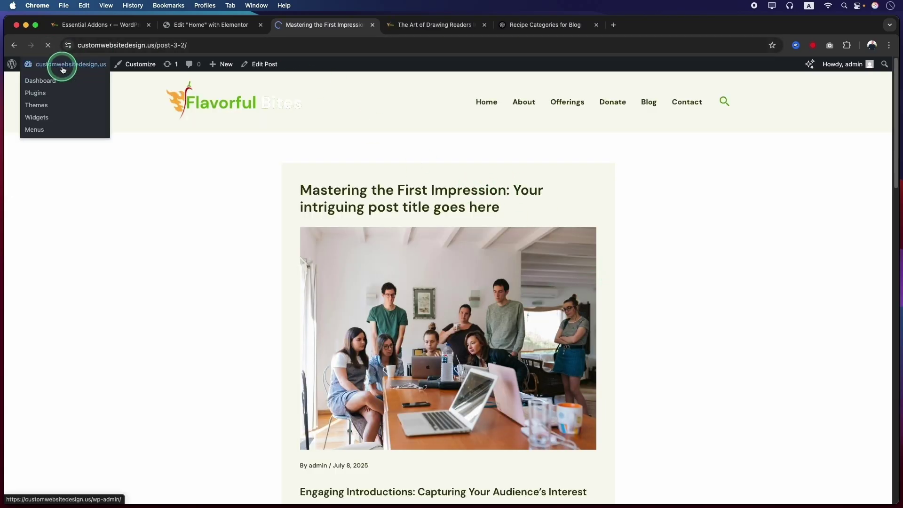
scroll(447, 282, "down", 15)
left_click(396, 385)
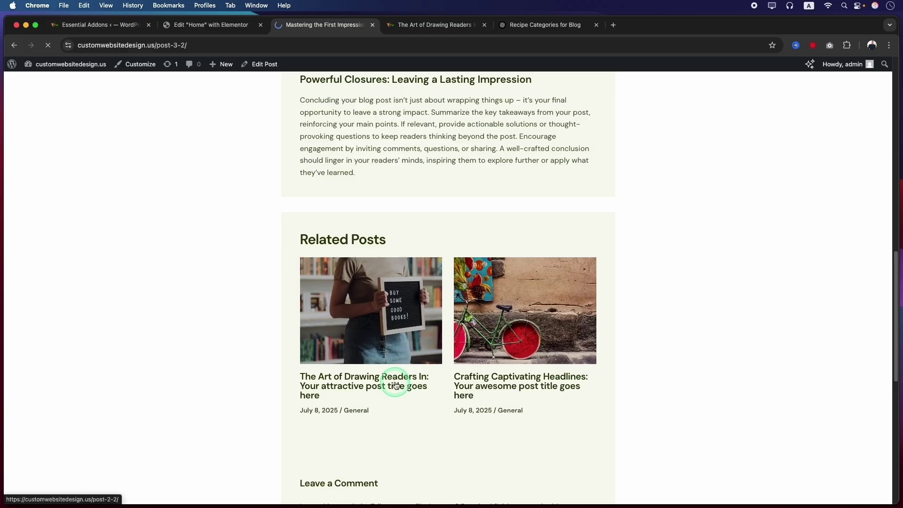
scroll(389, 379, "down", 20)
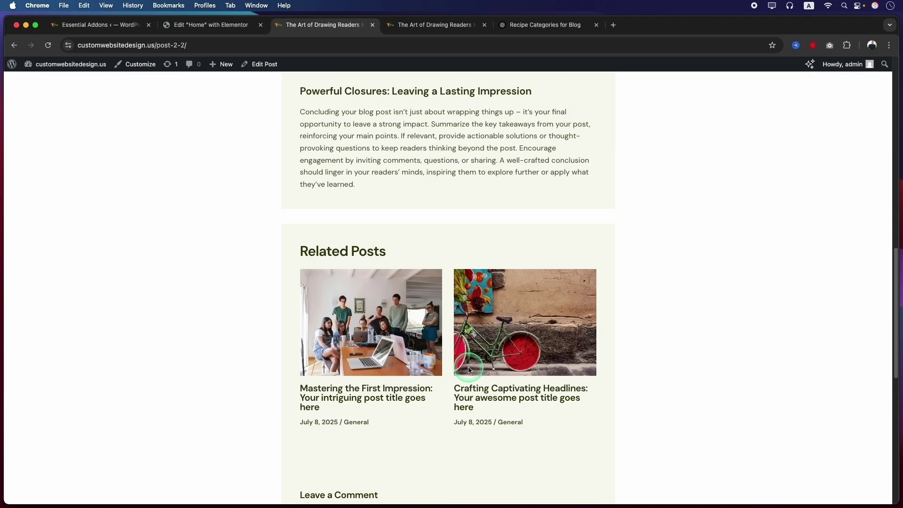
left_click(509, 116)
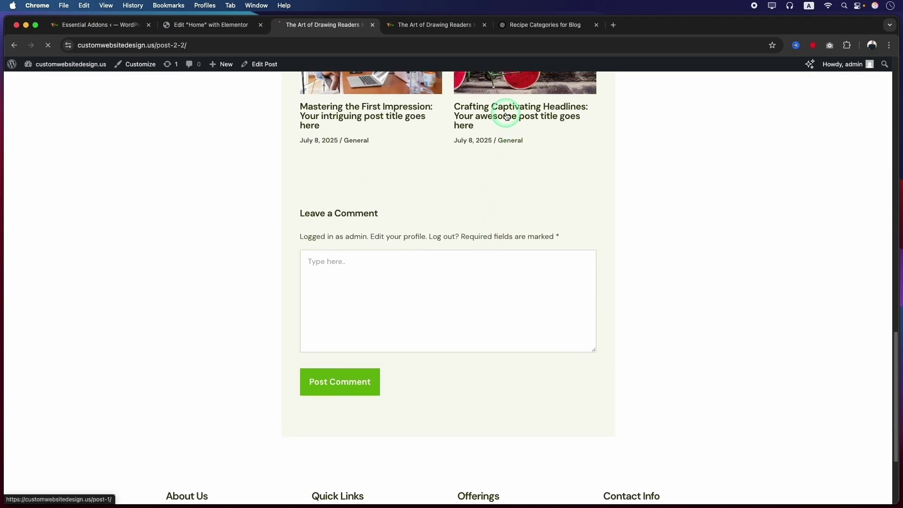
In the Elementor Home page, set the Post Grid's item spacing to 10 px right and left, 0 top and bottom, and border radius to 20.
left_click(212, 26)
left_click(142, 107)
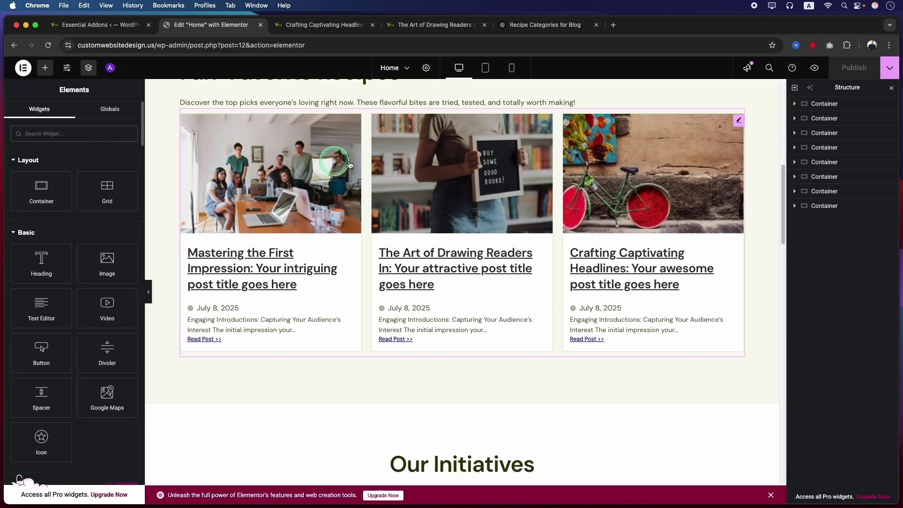
left_click(740, 123)
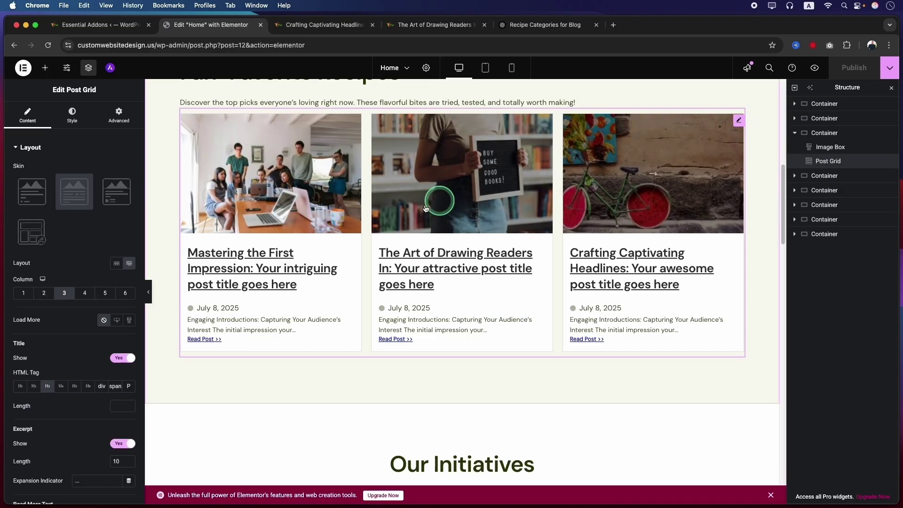
left_click(72, 118)
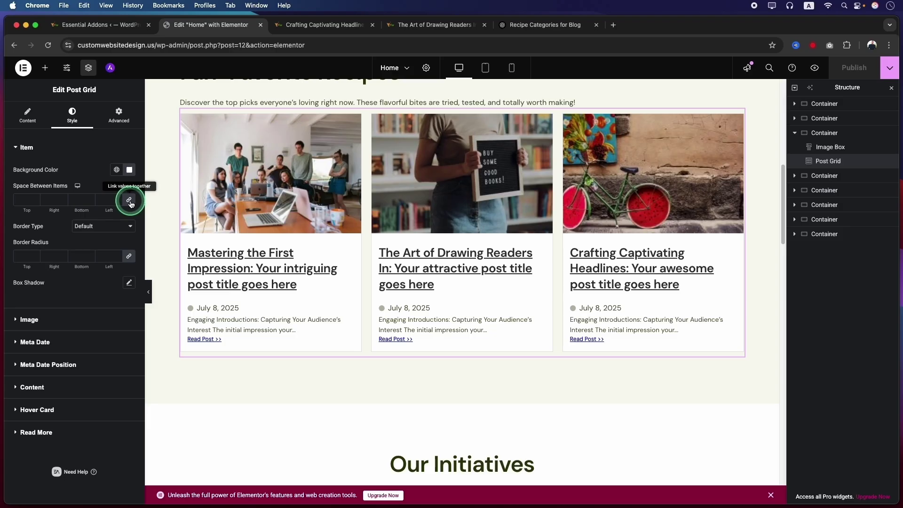
left_click(128, 203)
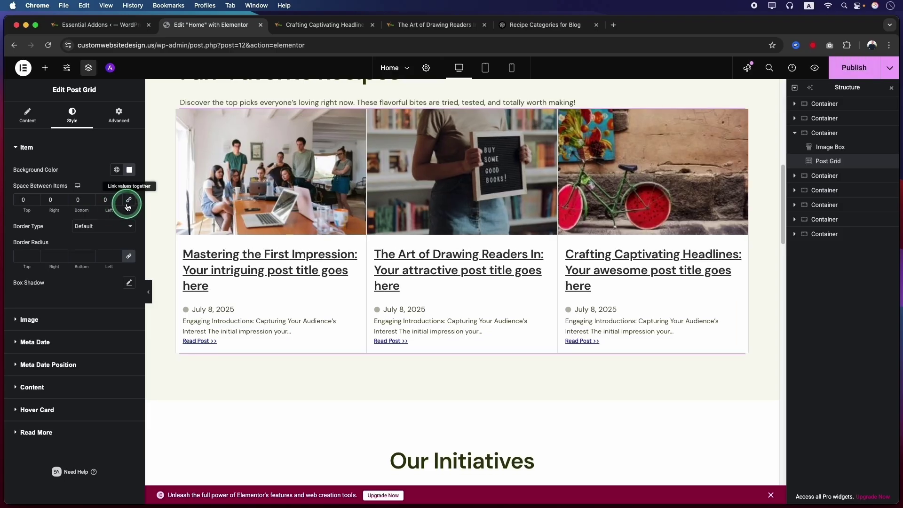
double_click(51, 200)
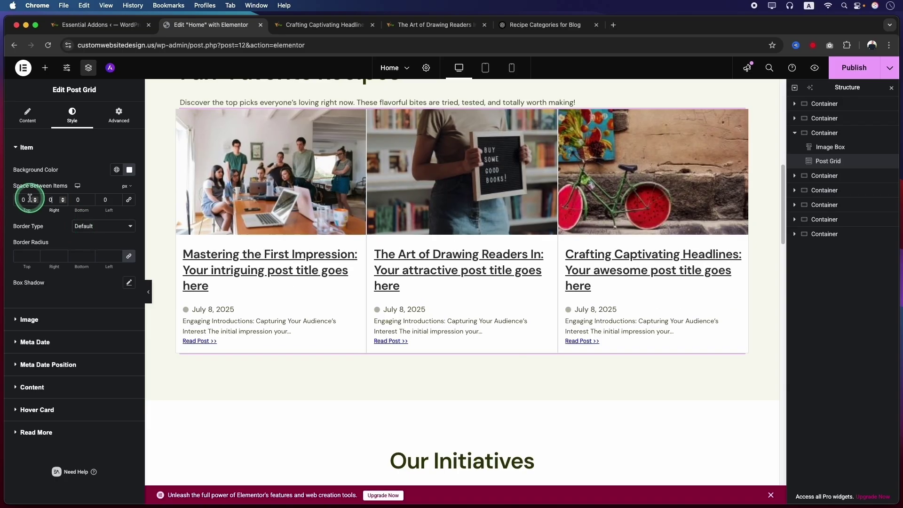
type("10")
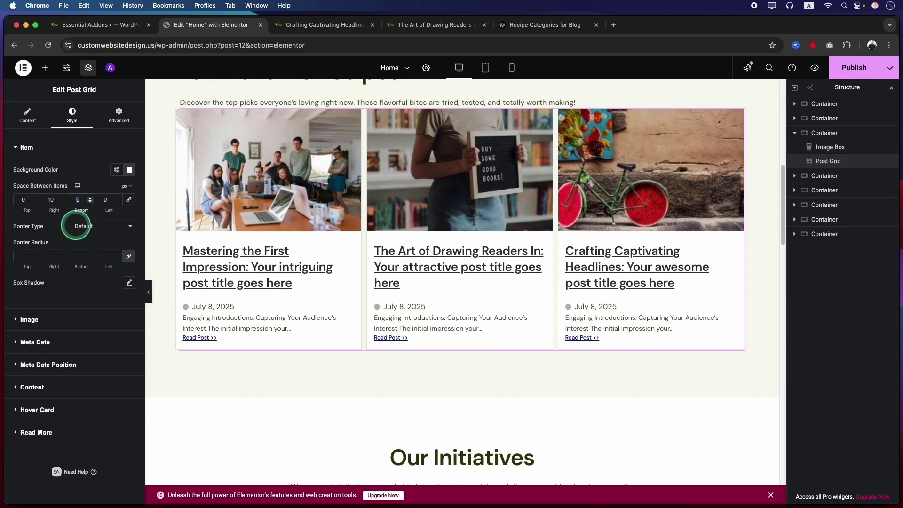
type("10")
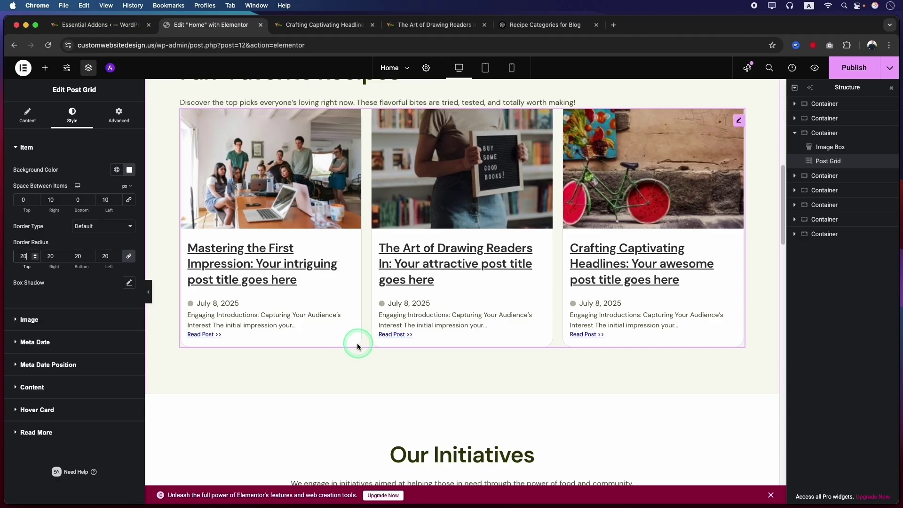
Open the live site's Blog page and examine the styling of its post cards.
left_click(346, 32)
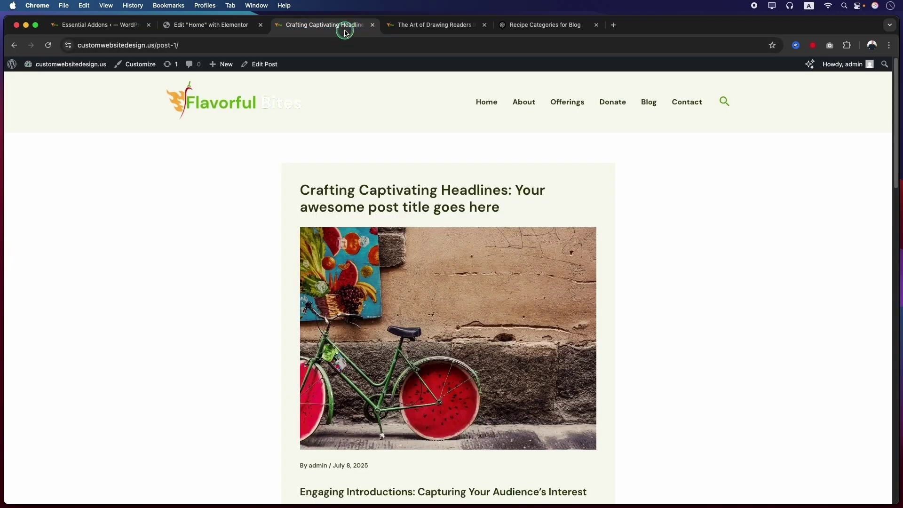
left_click(649, 111)
scroll(522, 323, "down", 5)
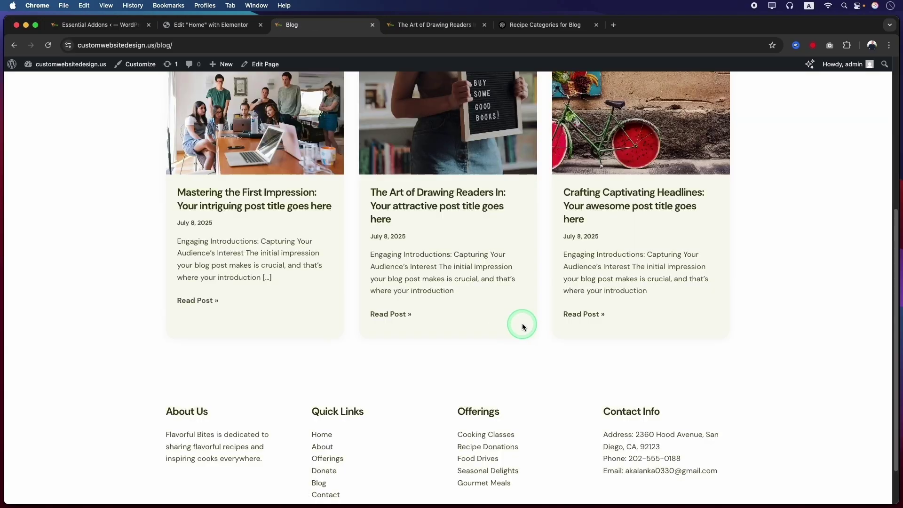
scroll(145, 340, "up", 2)
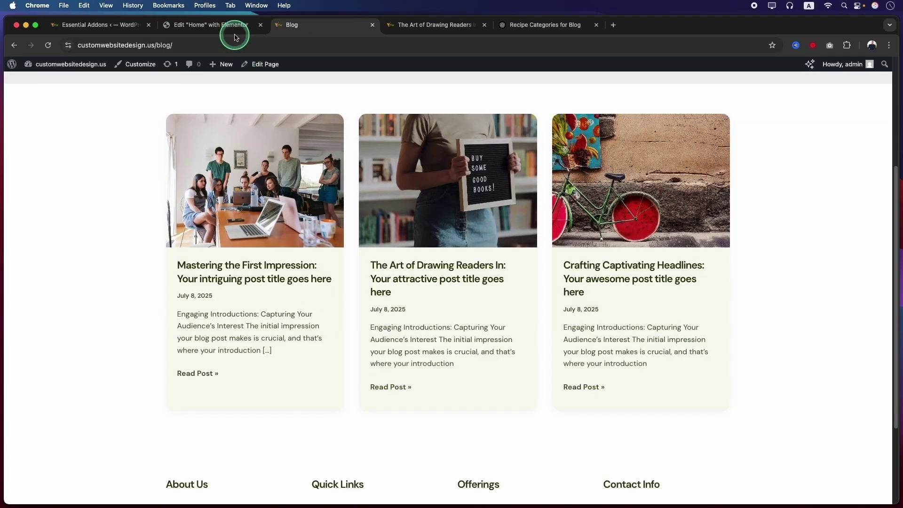
Open the theme Customizer's Blog / Archive settings and examine the container, sidebar, blog layout and post structure options.
left_click(262, 69)
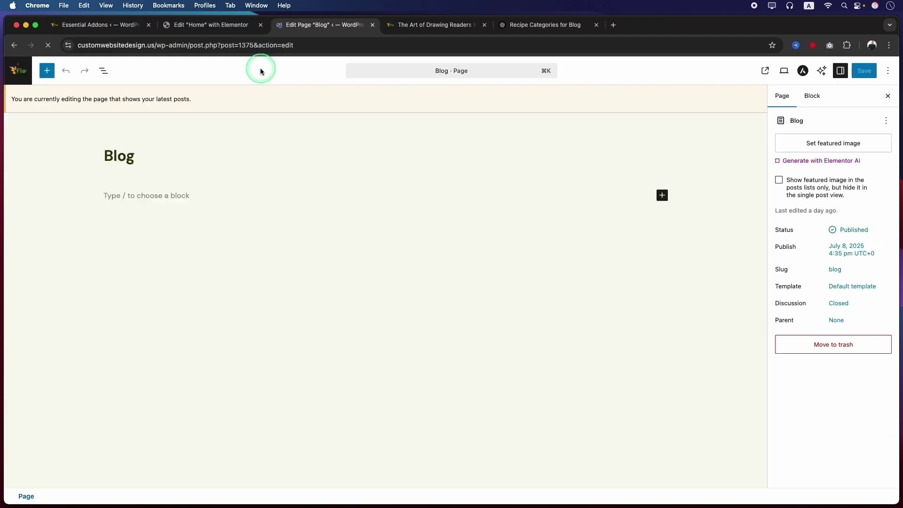
left_click(19, 73)
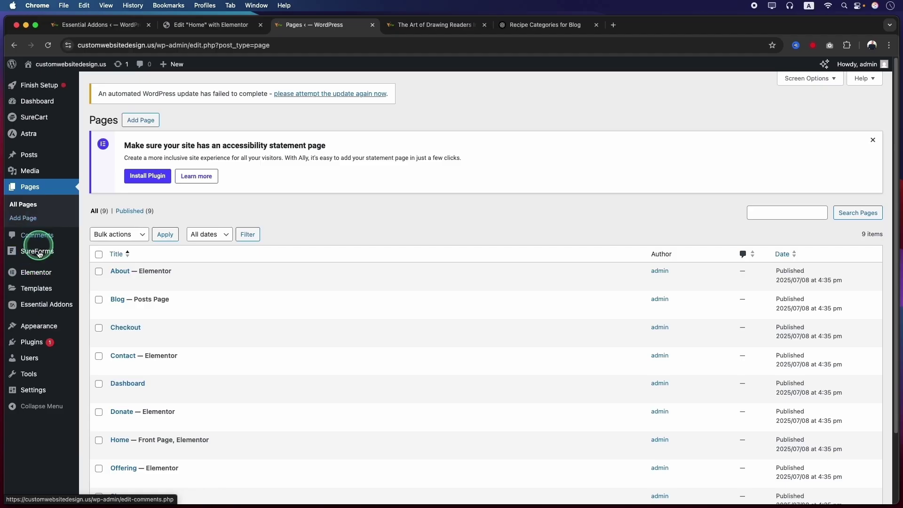
mouse_move(66, 326)
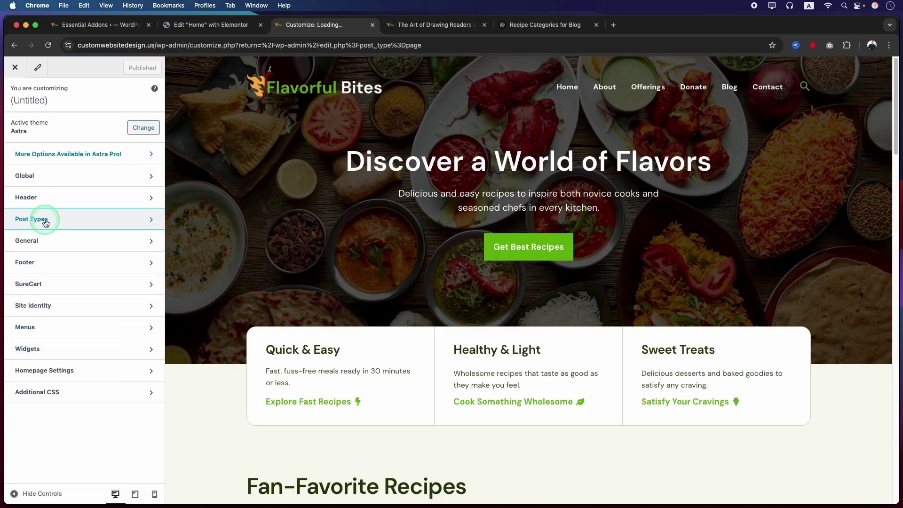
left_click(45, 222)
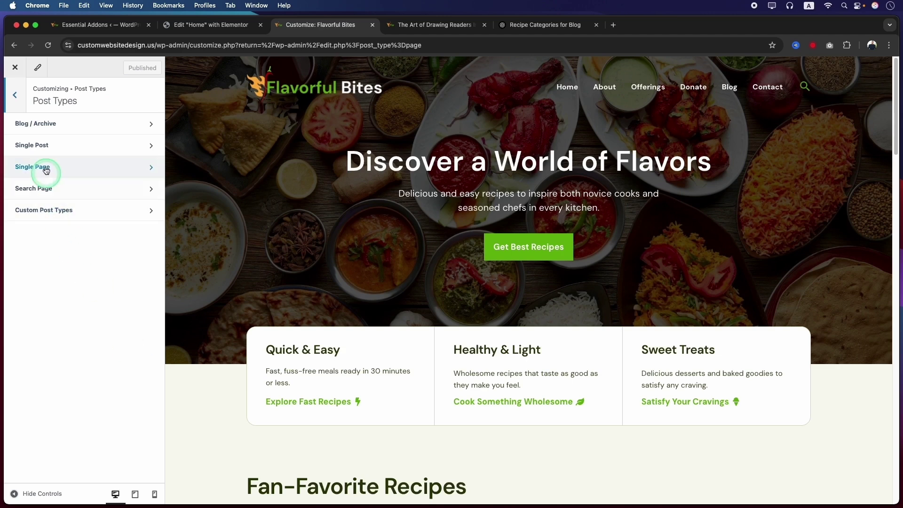
left_click(49, 125)
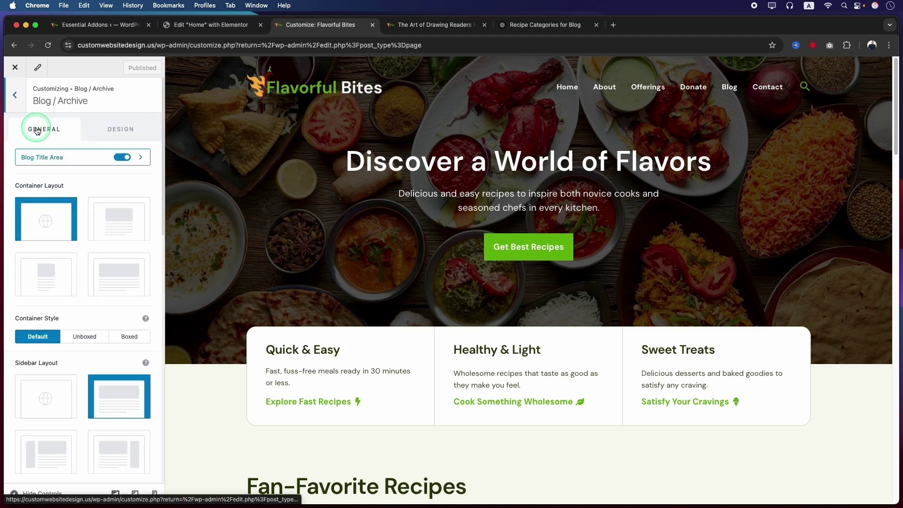
scroll(52, 246, "down", 7)
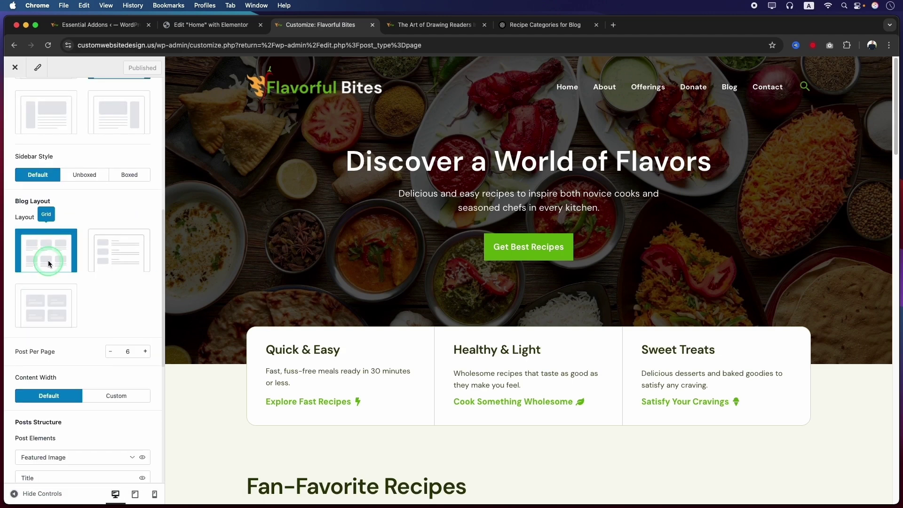
scroll(49, 263, "down", 5)
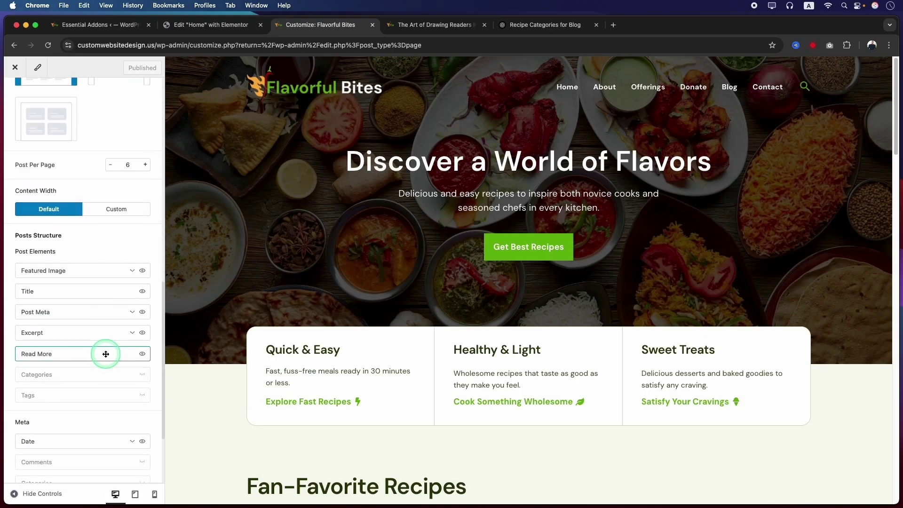
scroll(106, 353, "down", 2)
scroll(76, 287, "up", 8)
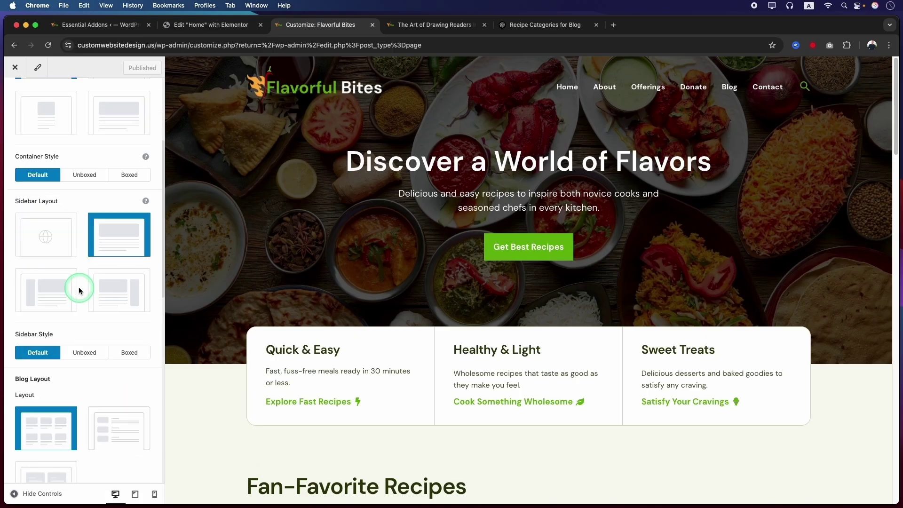
scroll(79, 291, "up", 3)
Back in Elementor, set the Post Grid items' border radius to 12 and the image radius to 20 top and right, 0 bottom and left.
key("ctrl+shift+Tab")
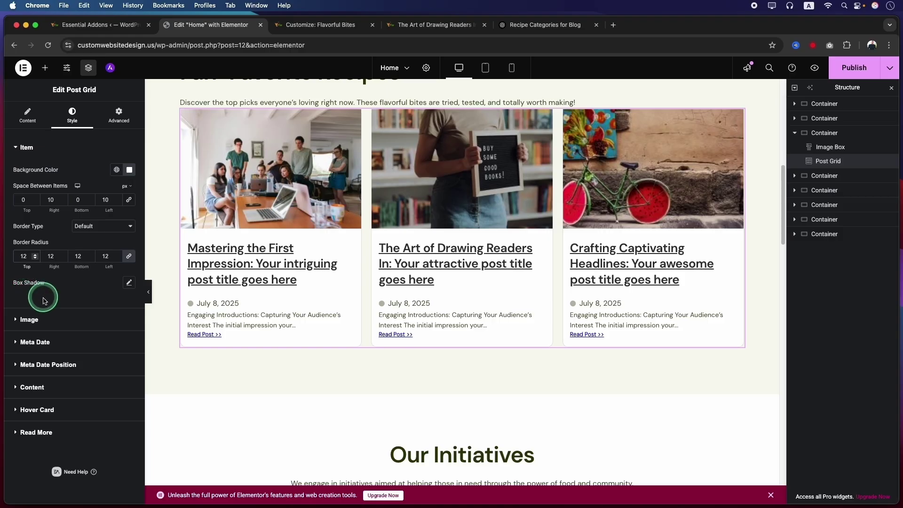
left_click(35, 319)
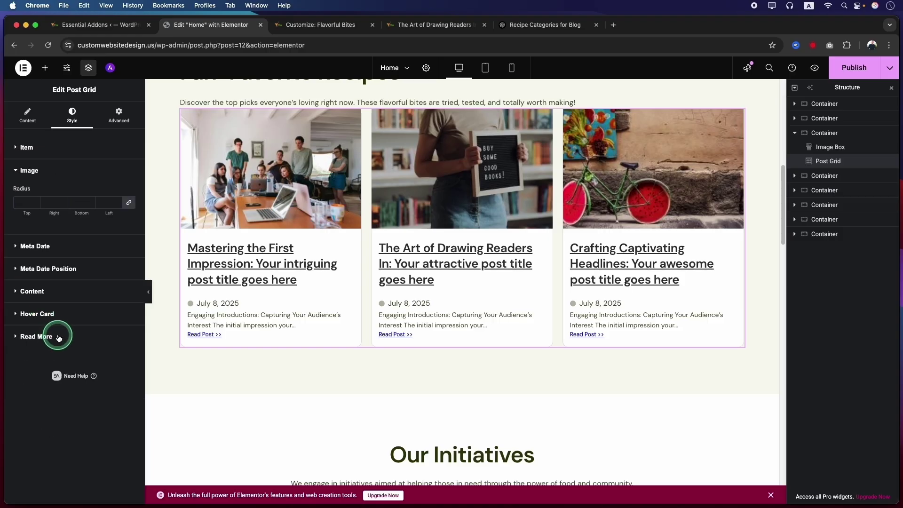
left_click(19, 203)
left_click(129, 203)
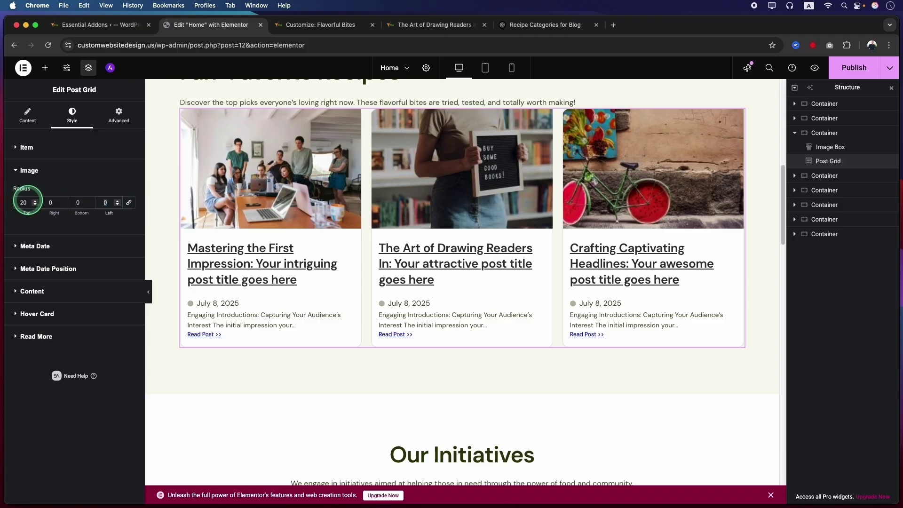
left_click(55, 203)
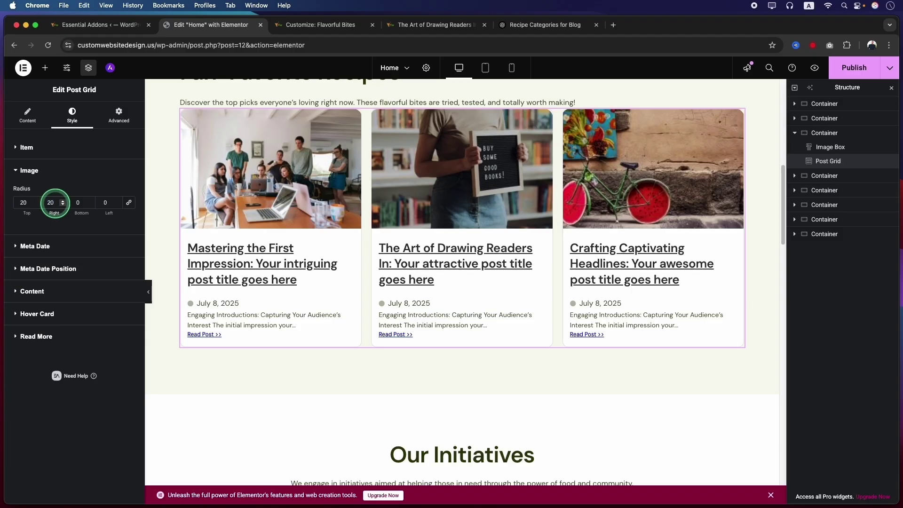
Unlink the Post Grid items' border radius values and set top and right to 20.
left_click(28, 147)
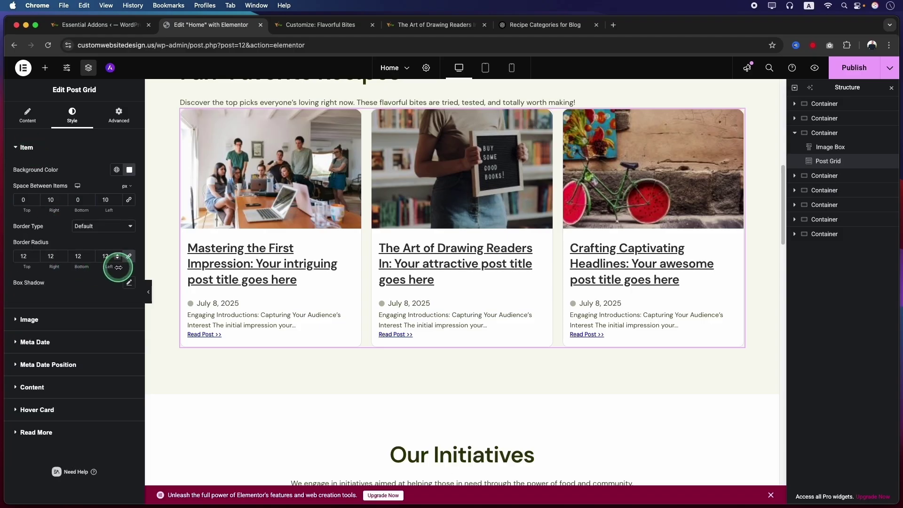
left_click(129, 257)
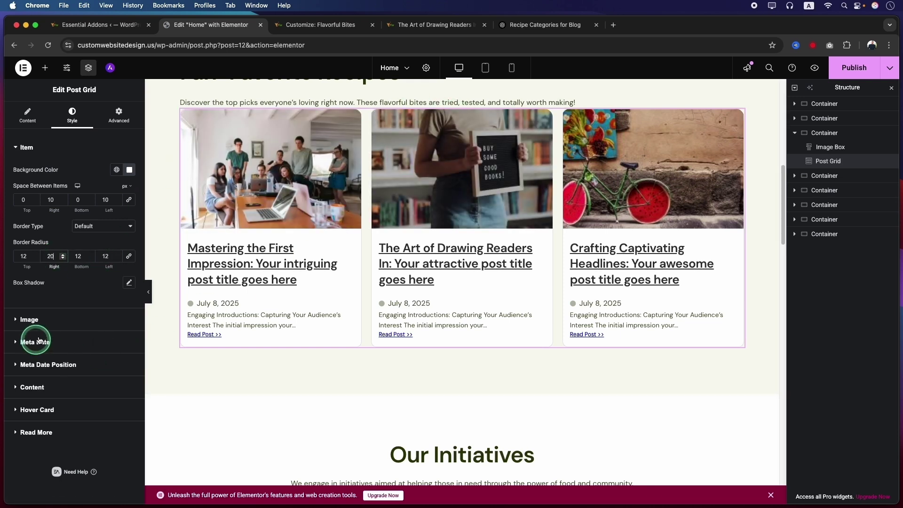
left_click(23, 260)
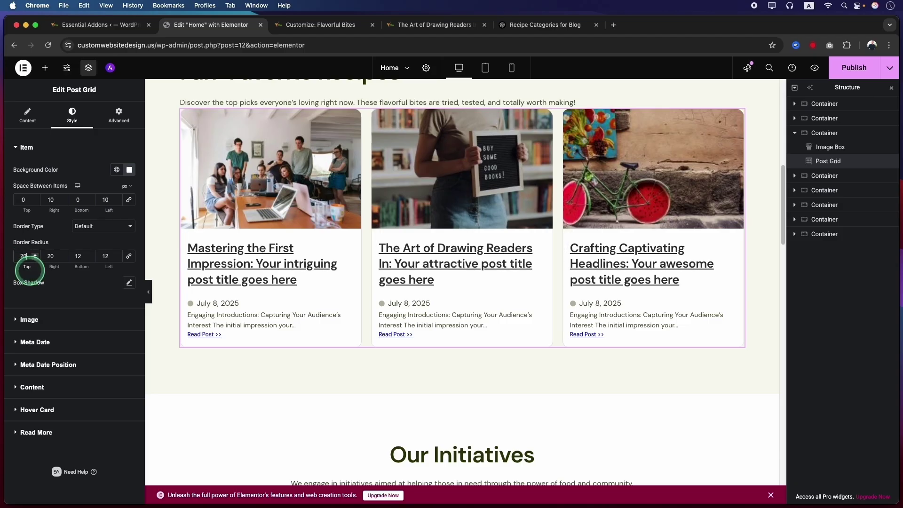
Unlink the Post Grid widget's margin and padding values and set its top margin to 20 px.
left_click(116, 118)
left_click(128, 218)
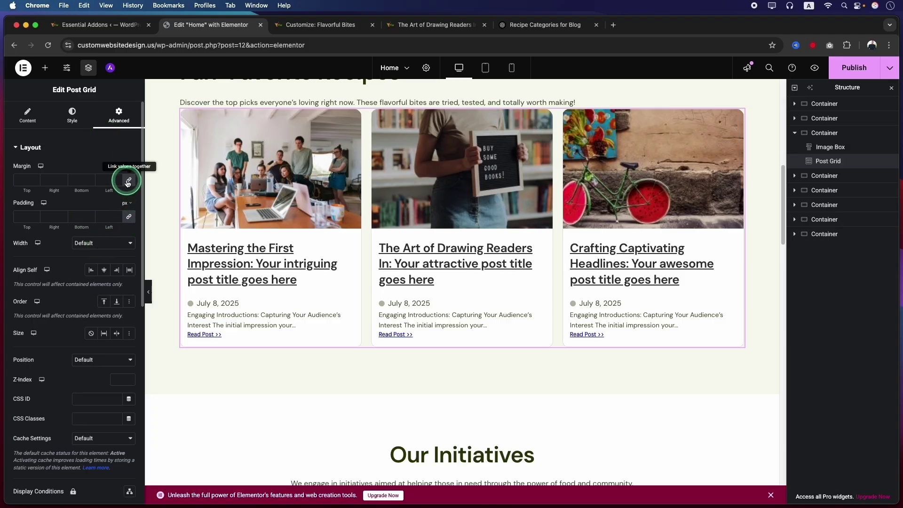
left_click(129, 180)
left_click(29, 181)
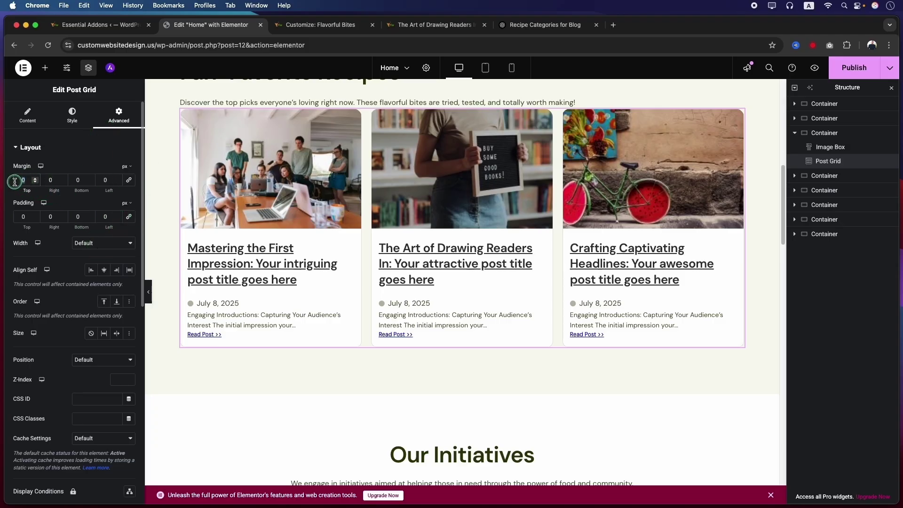
type("20")
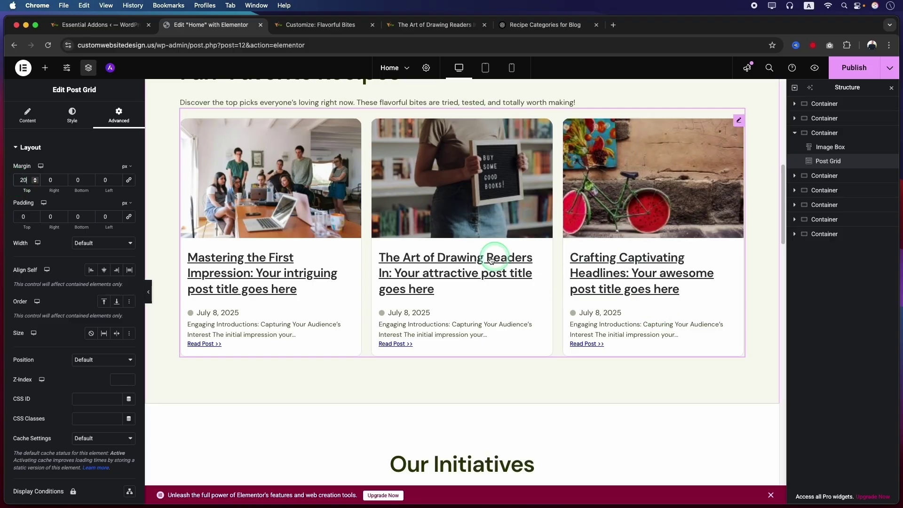
Apply a global color to the Post Grid's meta date, using the live Blog page's post cards as reference.
left_click(72, 115)
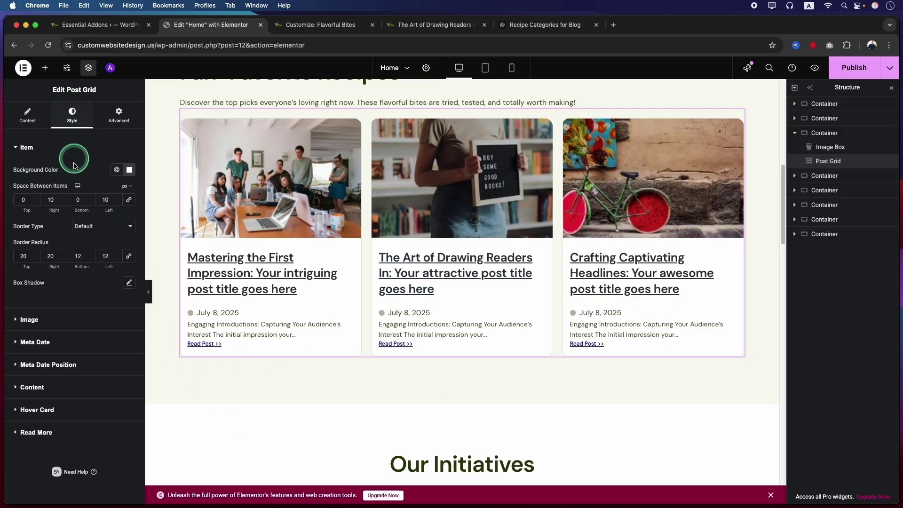
left_click(47, 342)
left_click(116, 235)
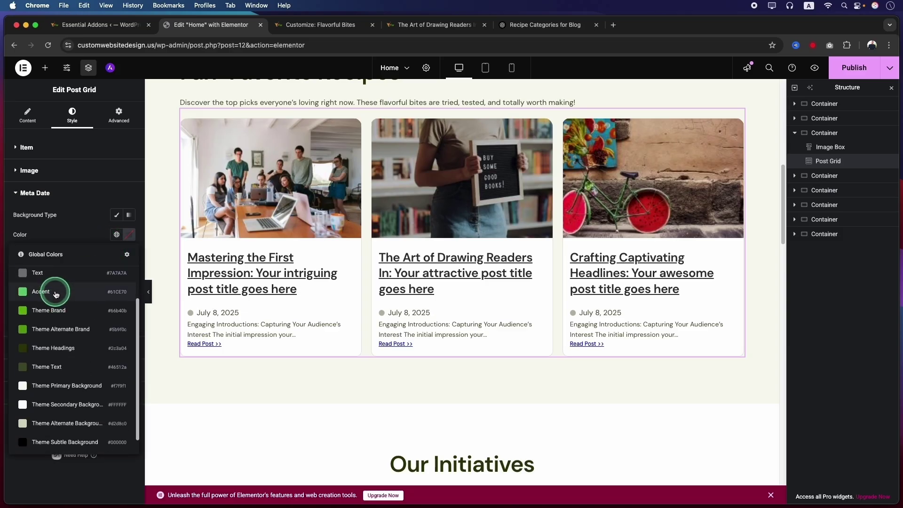
left_click(450, 26)
left_click(646, 108)
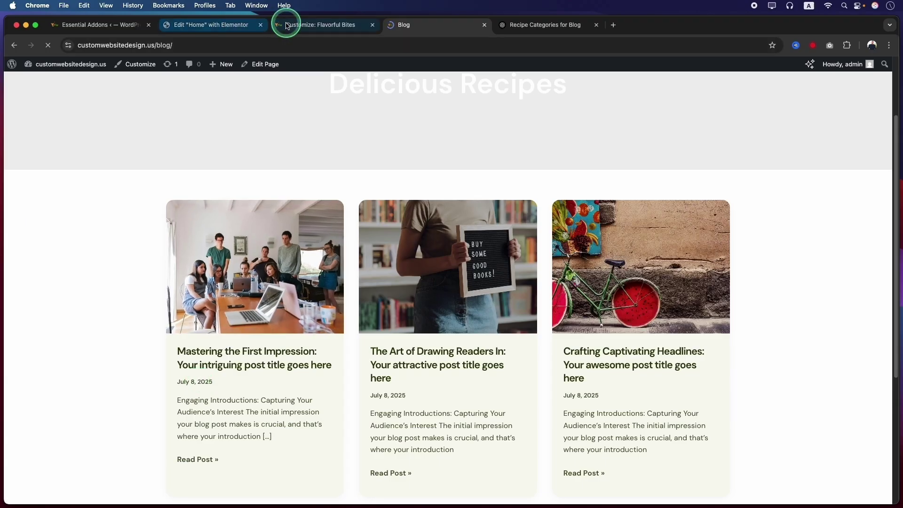
left_click(209, 28)
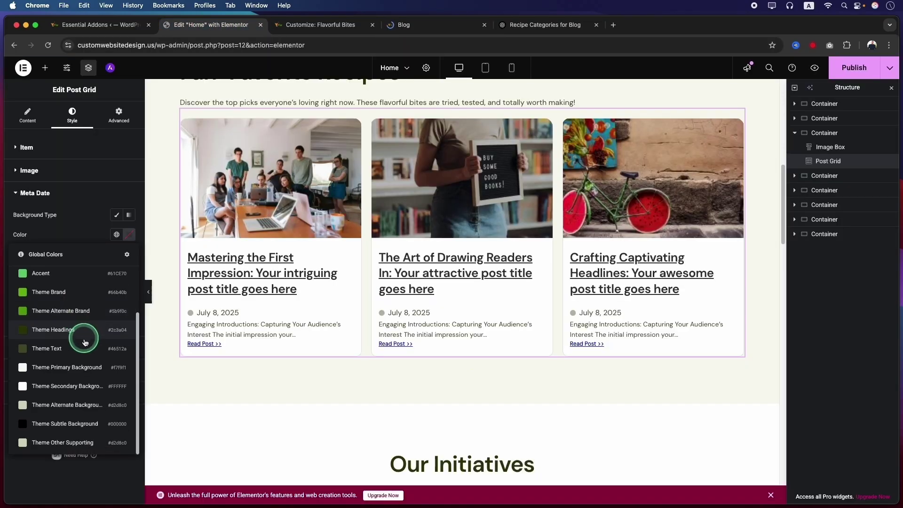
left_click(82, 375)
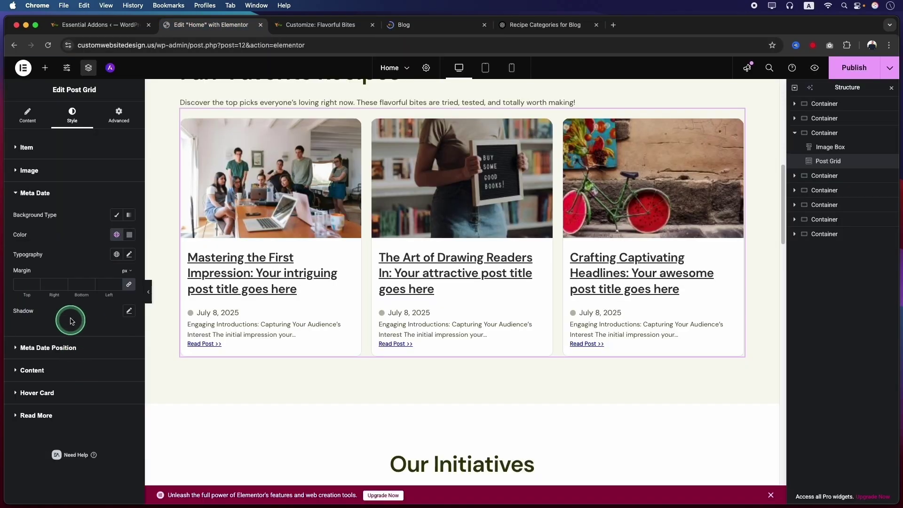
Give the Post Grid's meta date the global Accent font, and customize it to size 14 px and weight 700 (Bold).
left_click(116, 254)
left_click(55, 345)
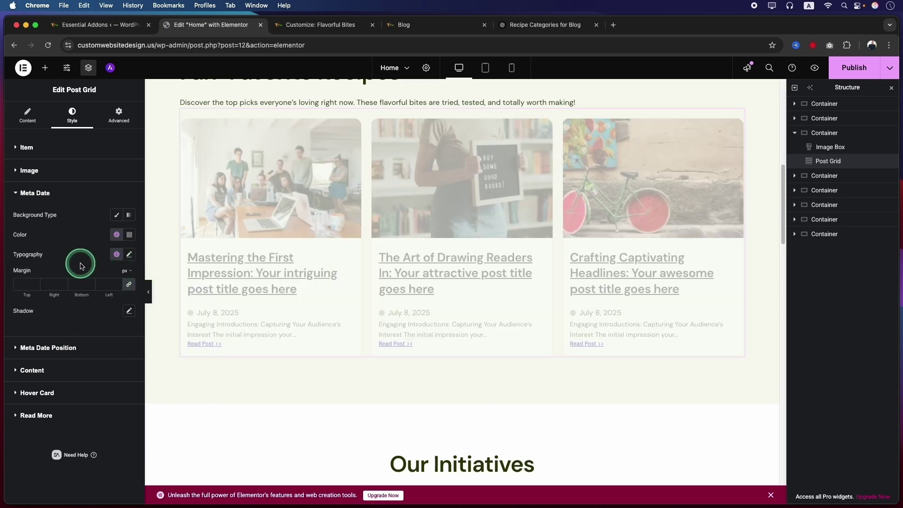
left_click(27, 284)
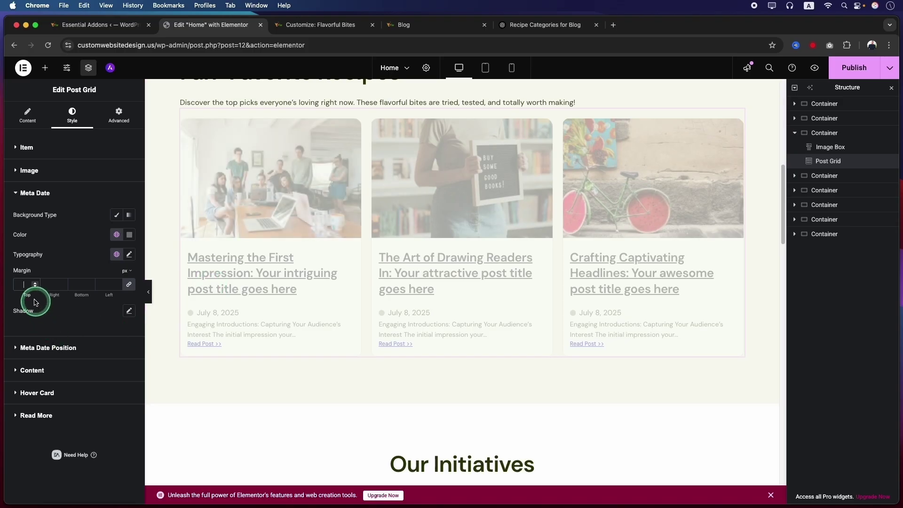
left_click(130, 254)
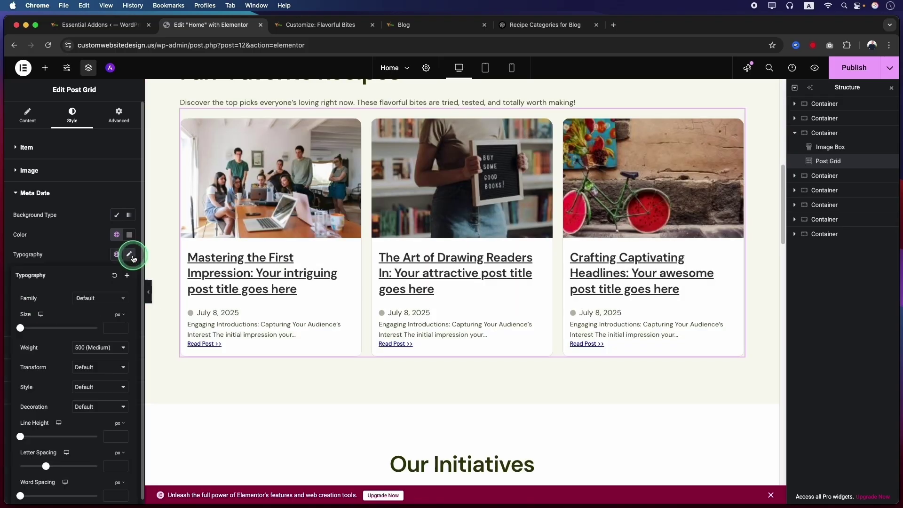
left_click(97, 348)
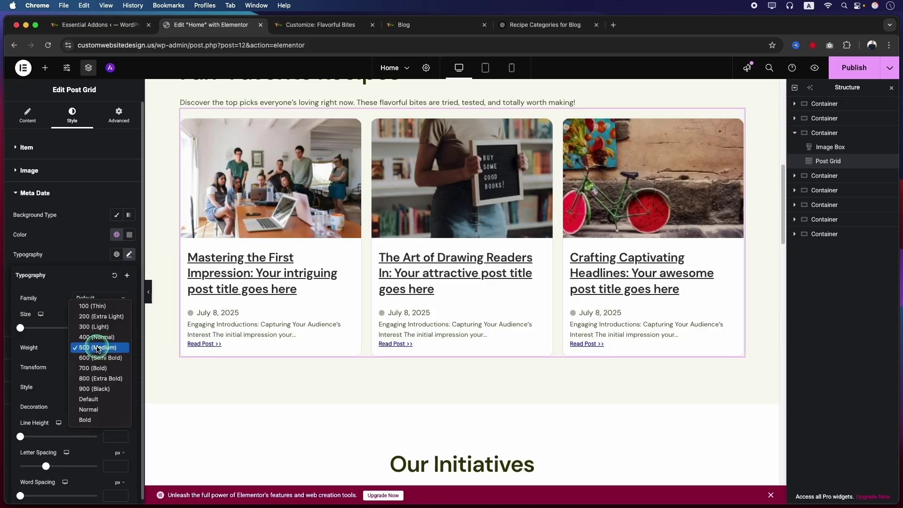
left_click(95, 369)
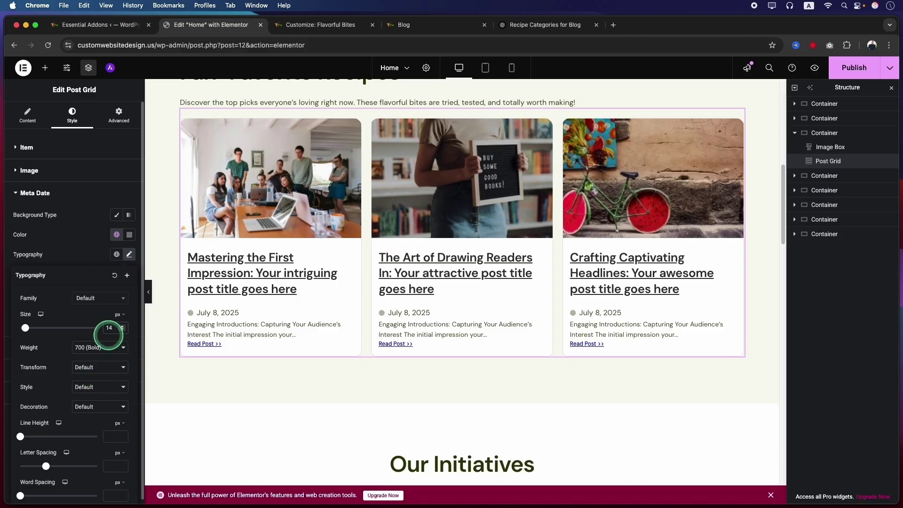
Try a 10 px top margin on the meta date, clear it, and keep the meta date position at Default.
left_click(29, 256)
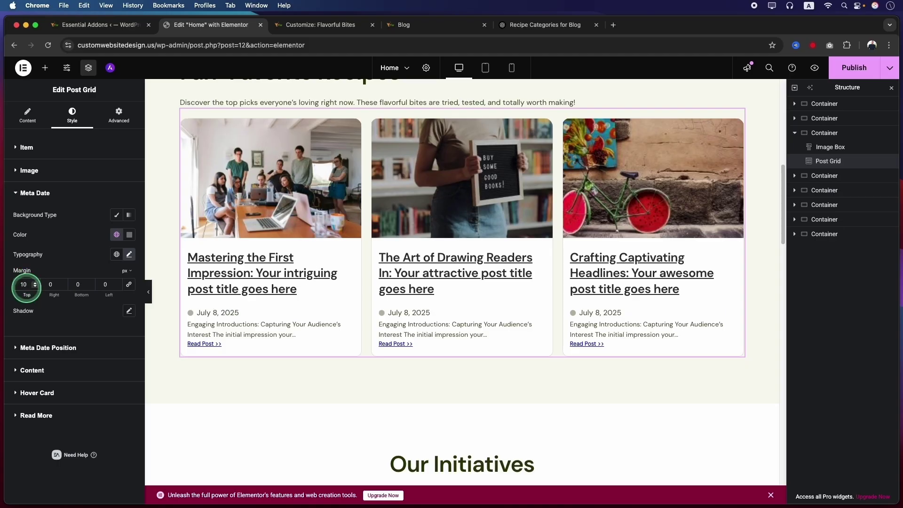
key("BackSpace")
key("BackSpace")
left_click(67, 350)
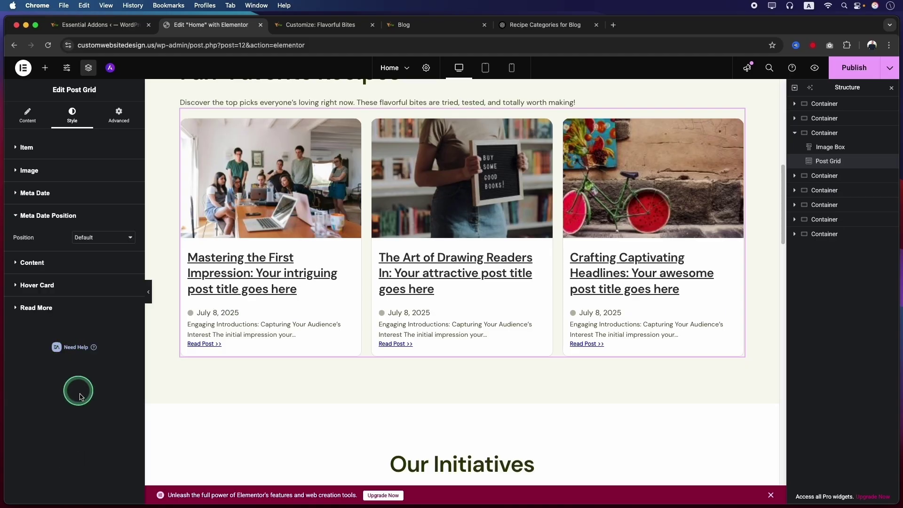
left_click(98, 236)
left_click(96, 238)
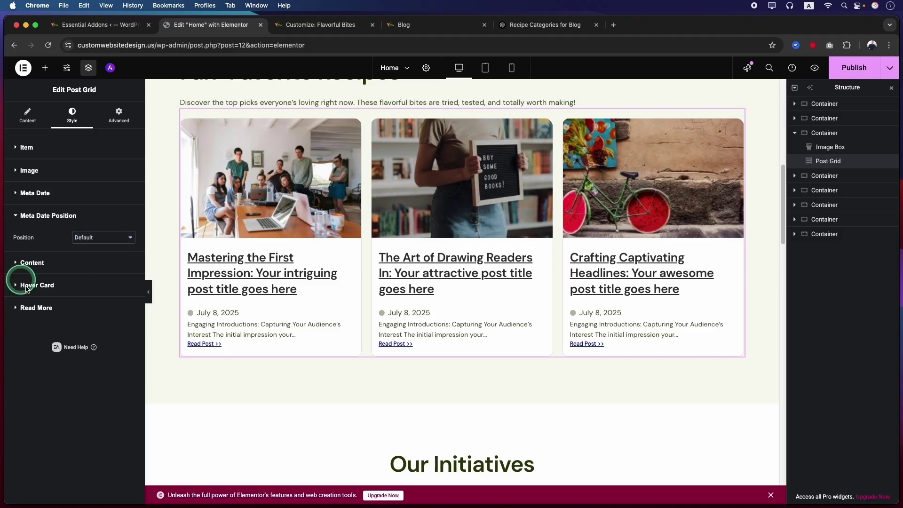
Try the global Accent color as the post title's hover color, and set it to the global Theme Brand color.
left_click(37, 262)
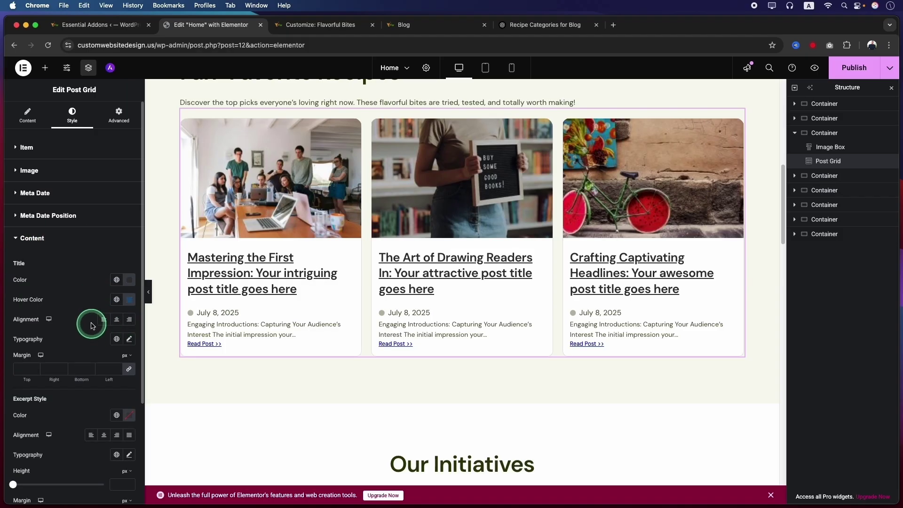
scroll(55, 302, "down", 2)
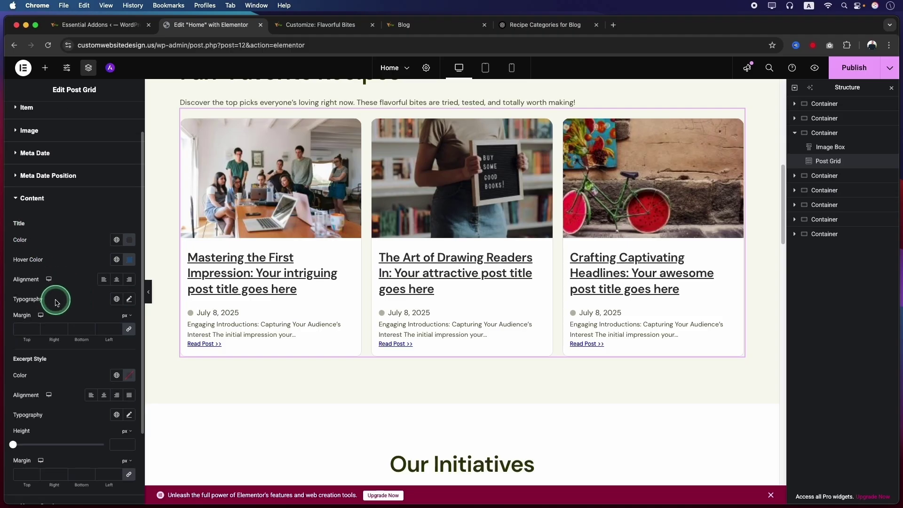
left_click(117, 259)
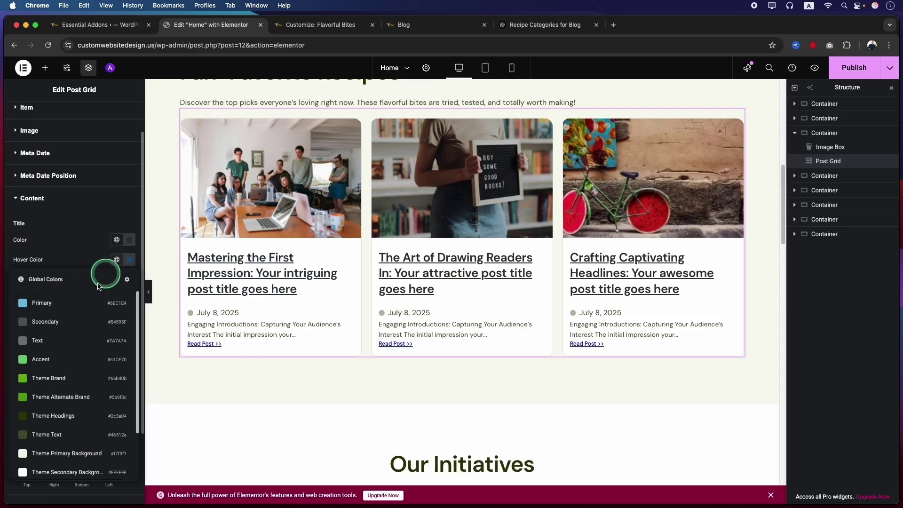
left_click(53, 367)
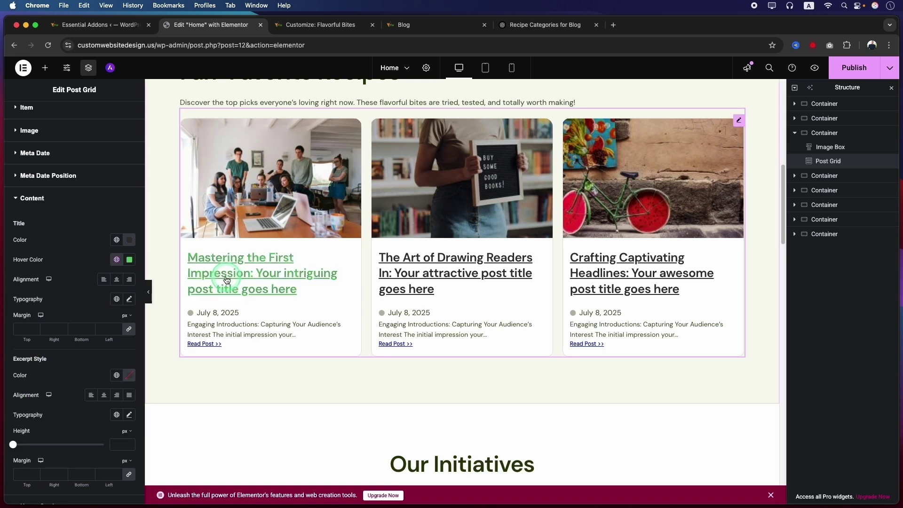
left_click(115, 264)
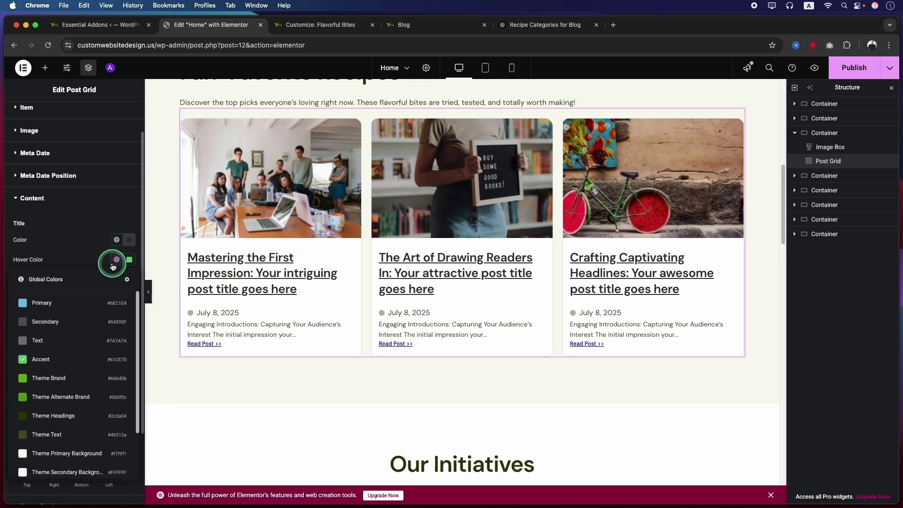
left_click(67, 377)
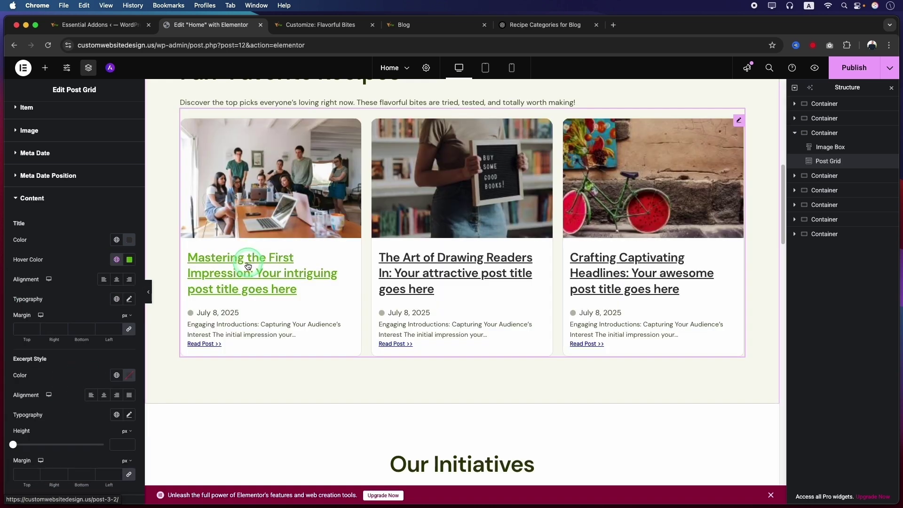
Left-align the Post Grid titles and apply the global Primary font to them.
left_click(104, 279)
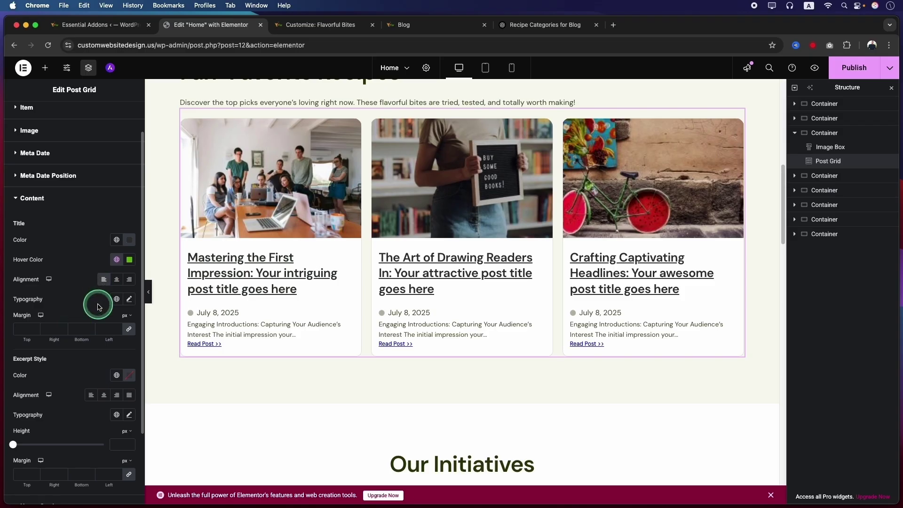
left_click(117, 299)
left_click(94, 342)
Check the post cards on the live Blog page, and set the Post Grid title margin to 0 on all sides in Elementor.
left_click(312, 25)
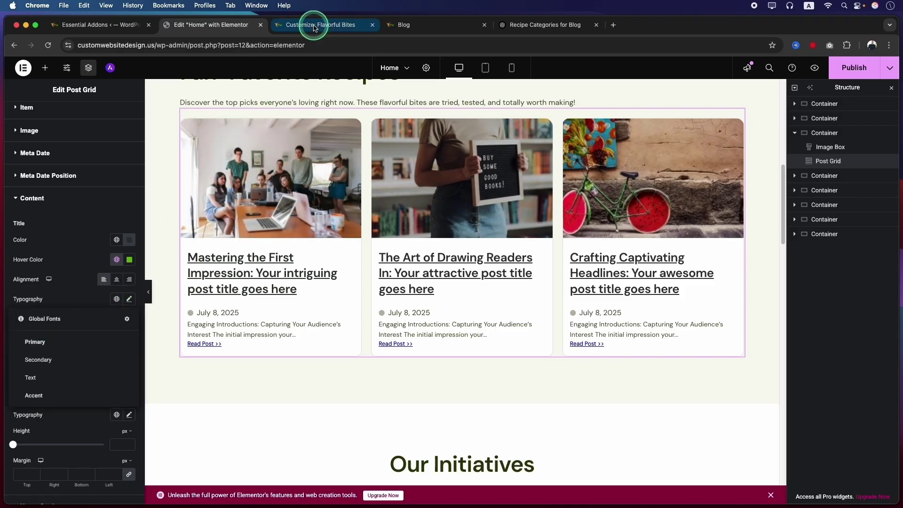
left_click(408, 24)
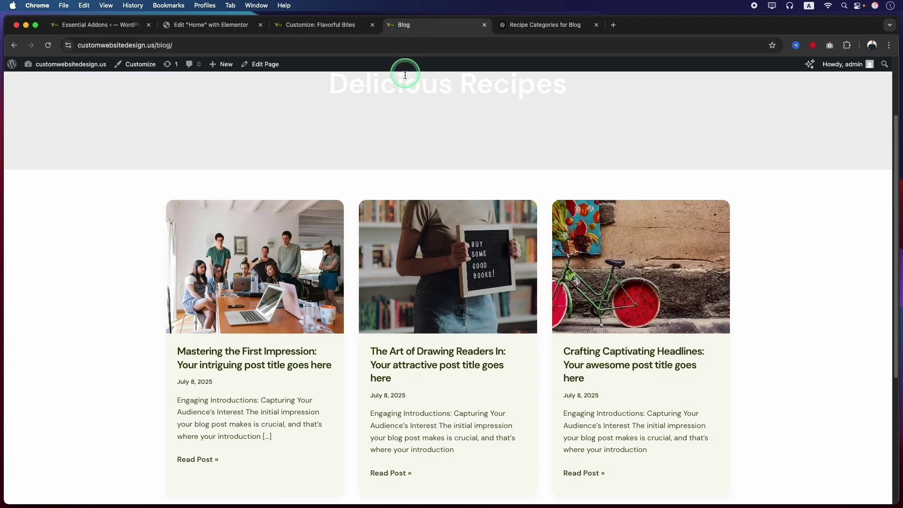
left_click(210, 24)
left_click(23, 329)
type("0")
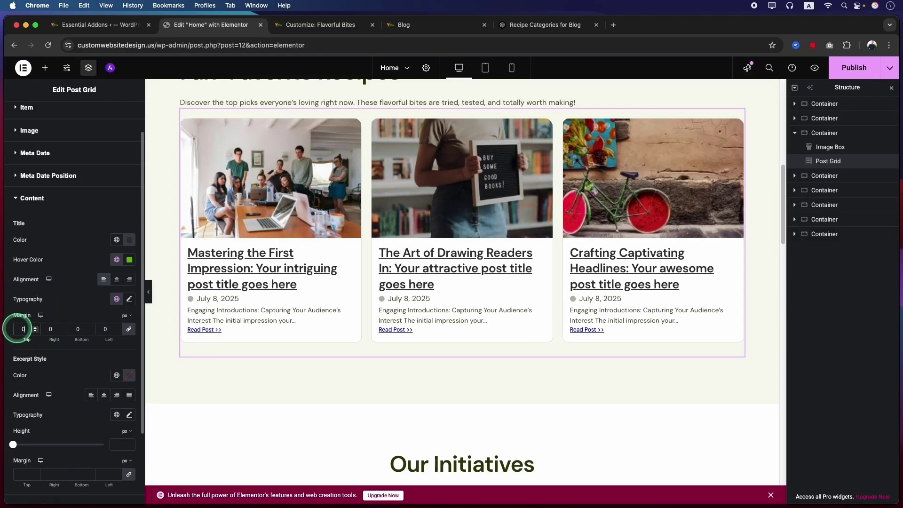
Remove the underline from the Post Grid titles by setting their text decoration to None.
left_click(129, 299)
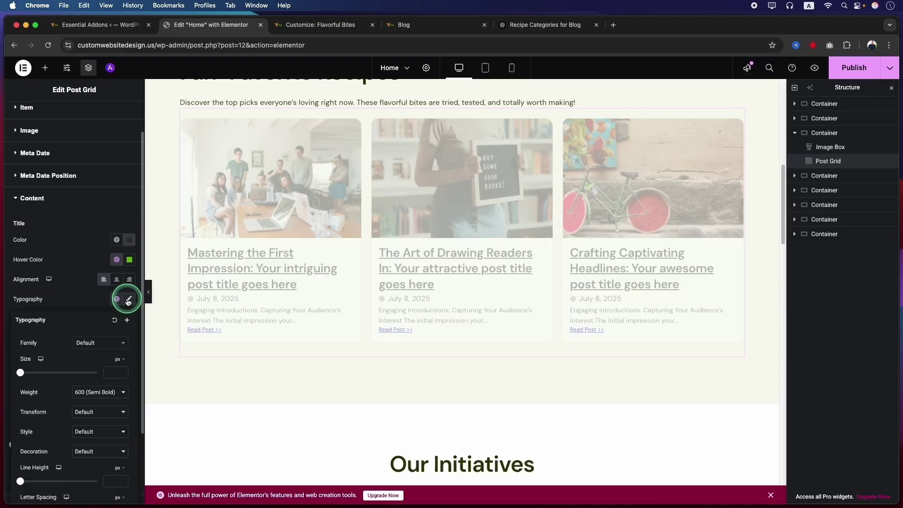
scroll(89, 348, "down", 2)
left_click(93, 359)
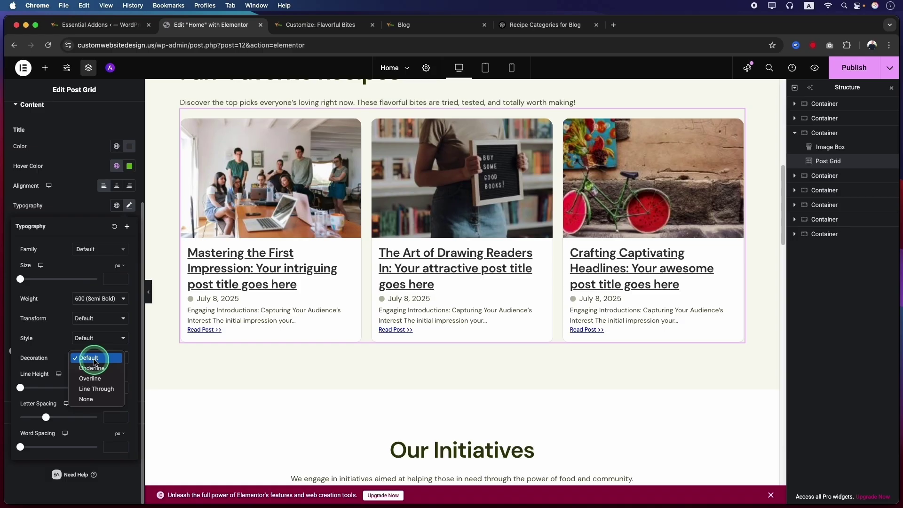
left_click(86, 399)
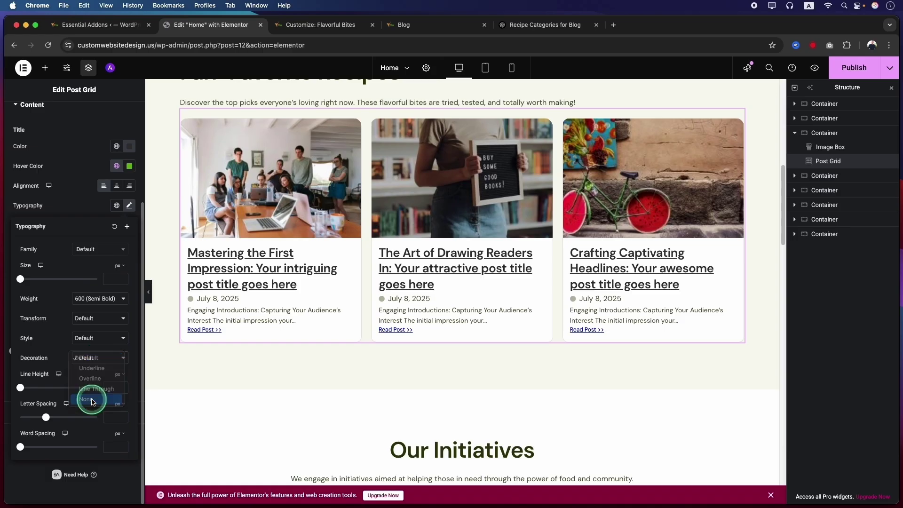
left_click(53, 215)
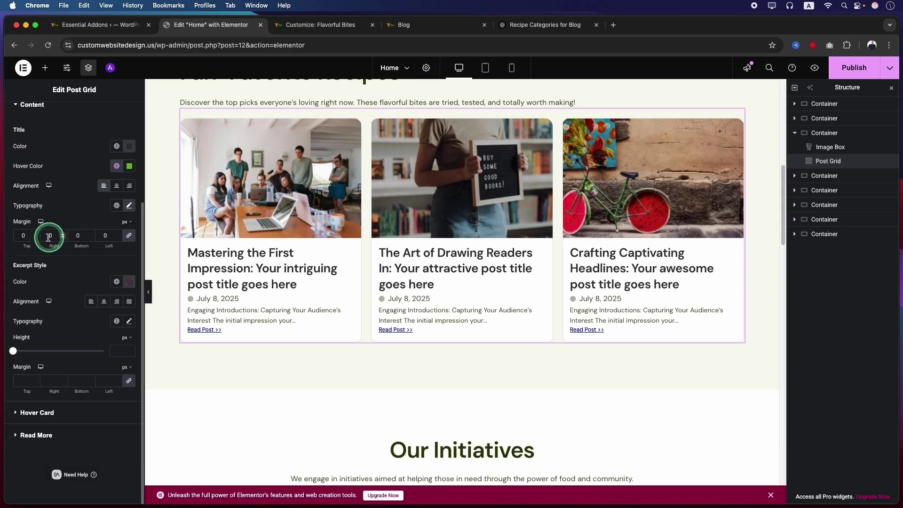
Unlink the title's margin values and set only the bottom margin to 6 px.
left_click(75, 236)
type("0")
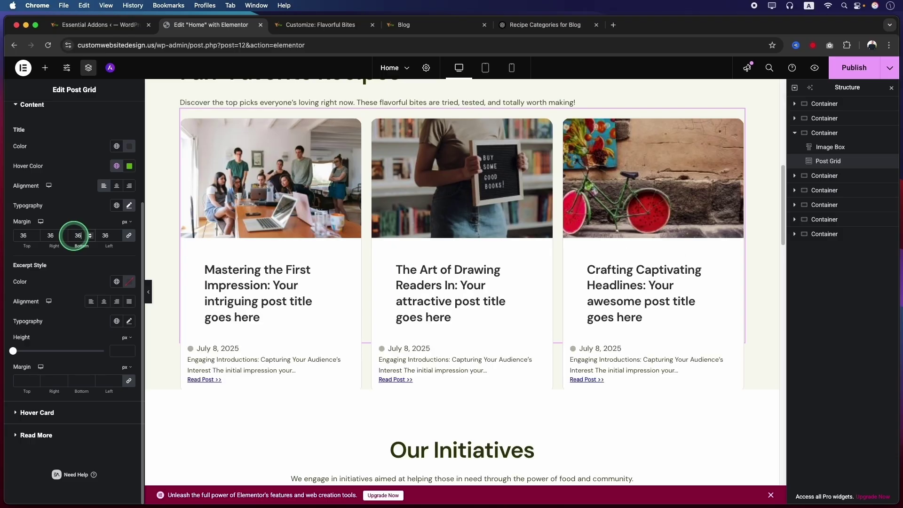
left_click(132, 239)
left_click(88, 237)
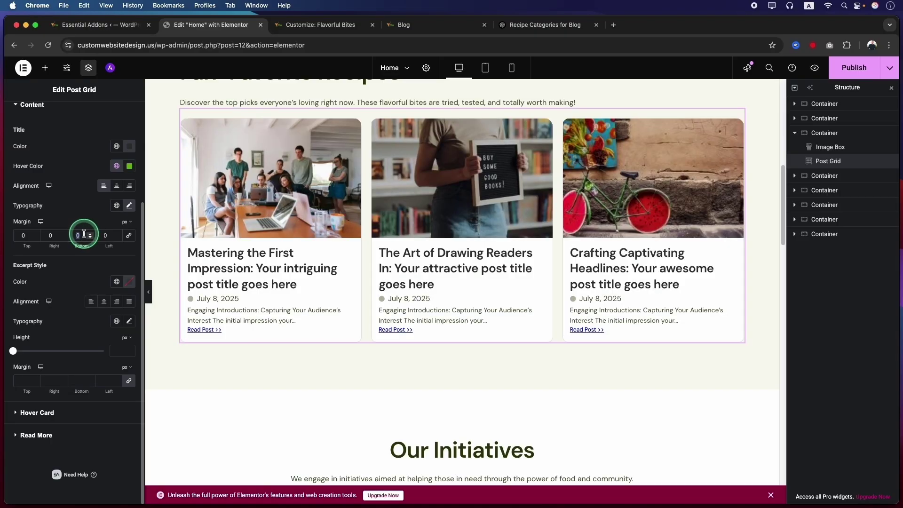
type("6")
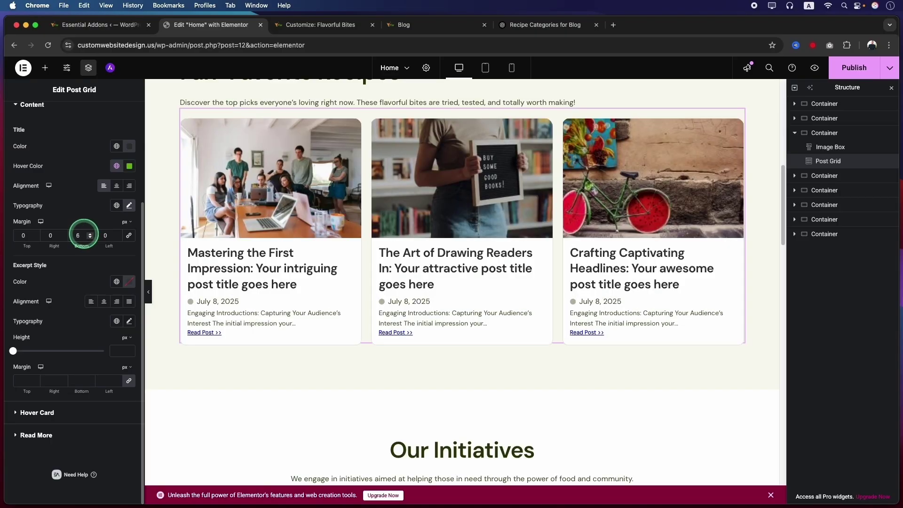
Style the post excerpt with the global Secondary color, left alignment, the global Text font and a 6 px bottom margin.
left_click(72, 335)
left_click(117, 282)
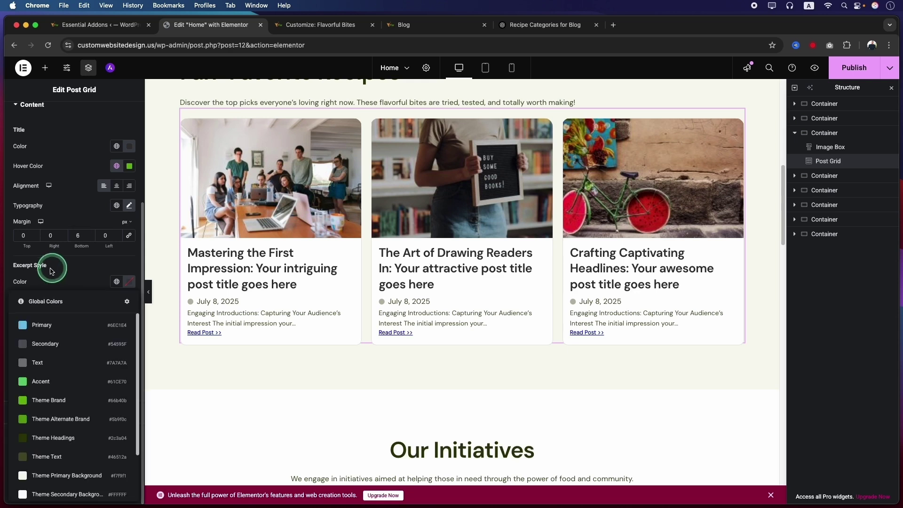
left_click(49, 344)
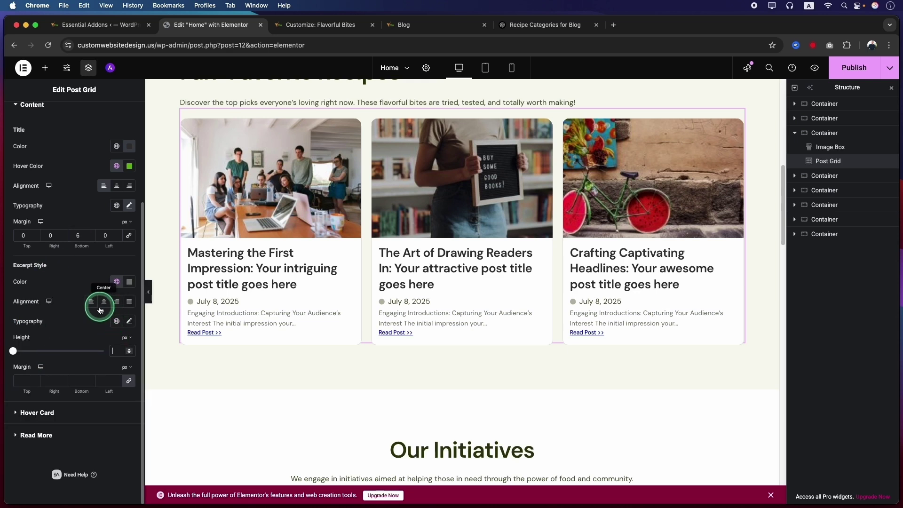
left_click(121, 326)
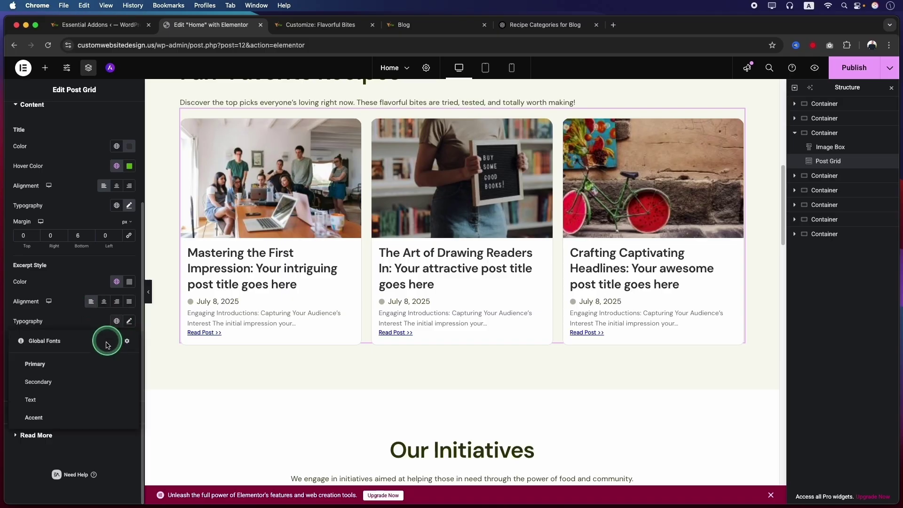
left_click(59, 403)
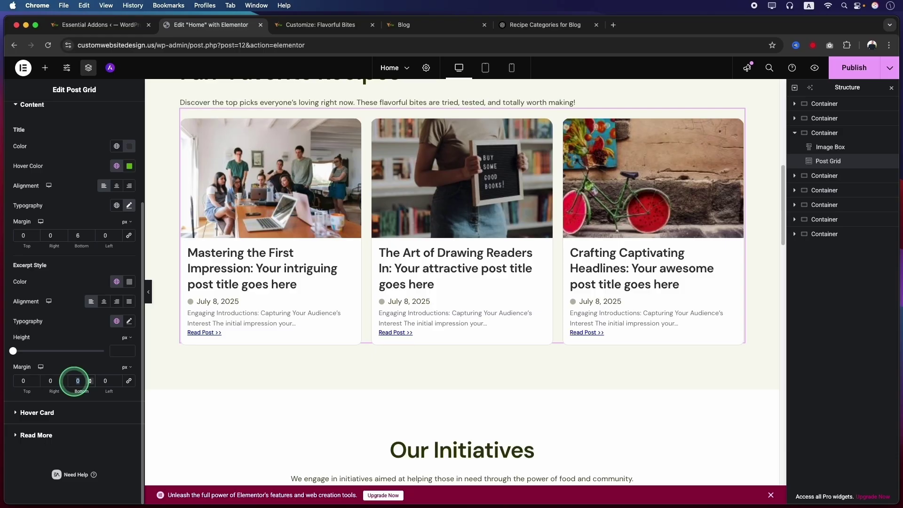
type("6")
Remove the arrow hover icon from the Post Grid's hover card.
left_click(47, 416)
left_click(46, 416)
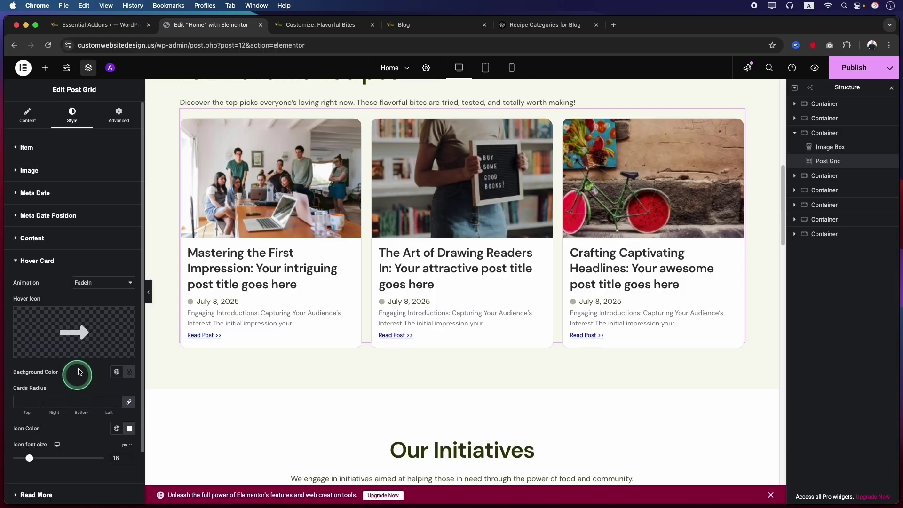
mouse_move(74, 331)
left_click(125, 314)
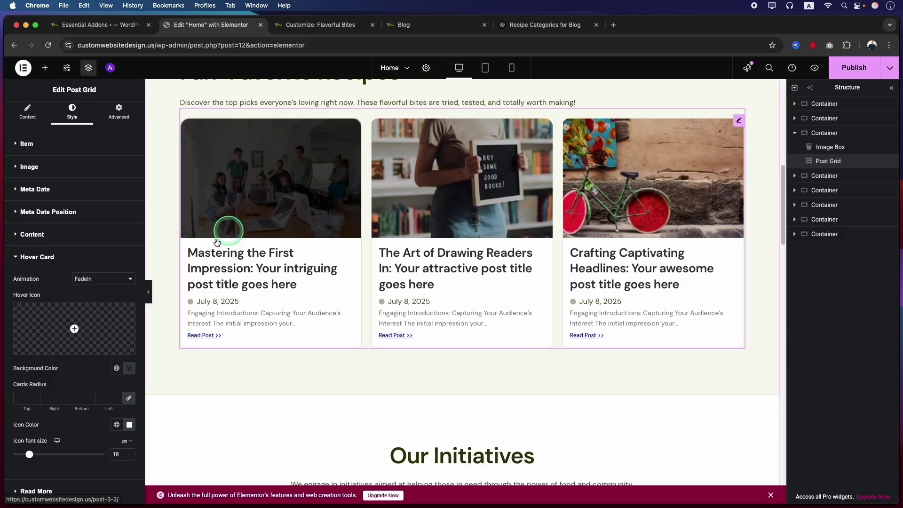
Try the ZoomIn animation on the hover card, and set the animation to None.
left_click(100, 279)
left_click(99, 289)
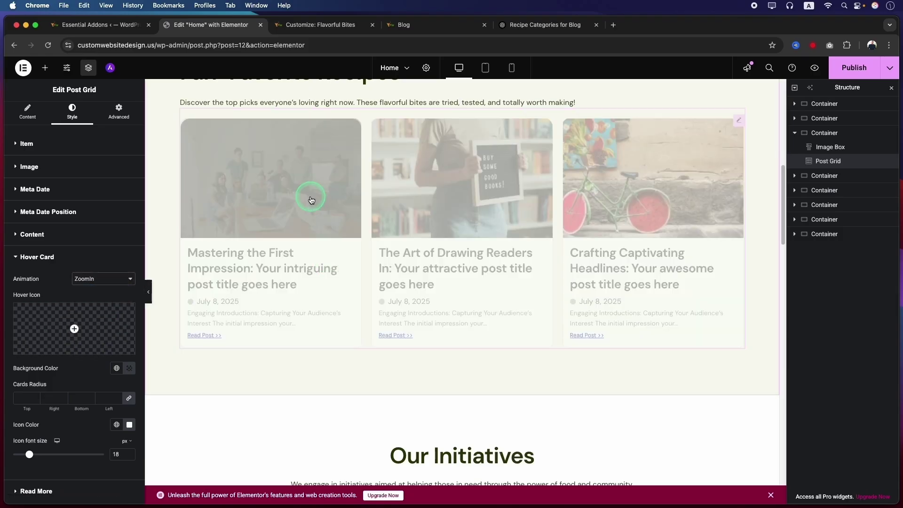
left_click(97, 277)
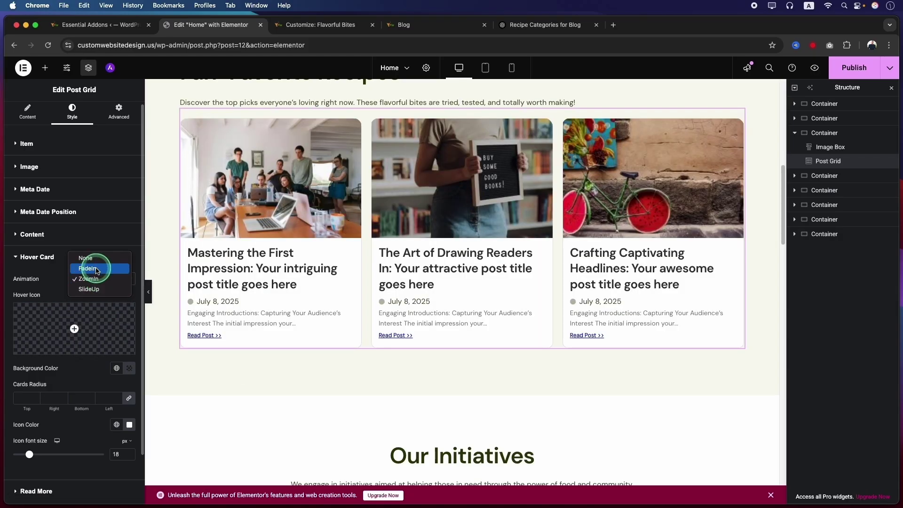
left_click(119, 258)
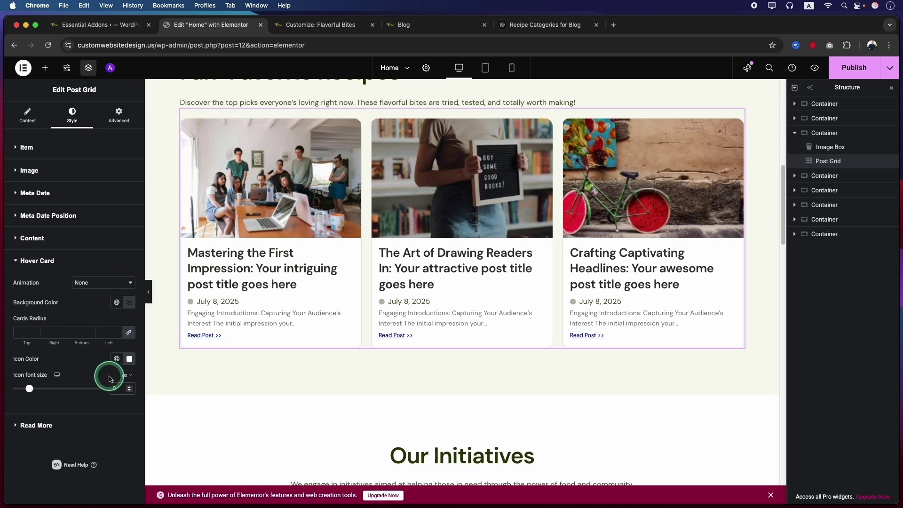
left_click(103, 354)
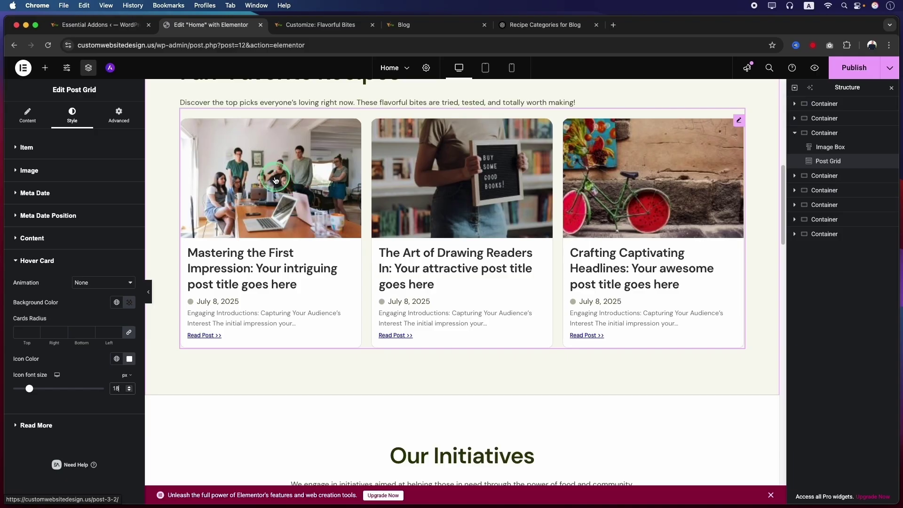
Color the Post Grid's Read More link with the global Theme Brand color and apply the global Secondary font.
left_click(40, 425)
scroll(99, 385, "down", 3)
left_click(117, 282)
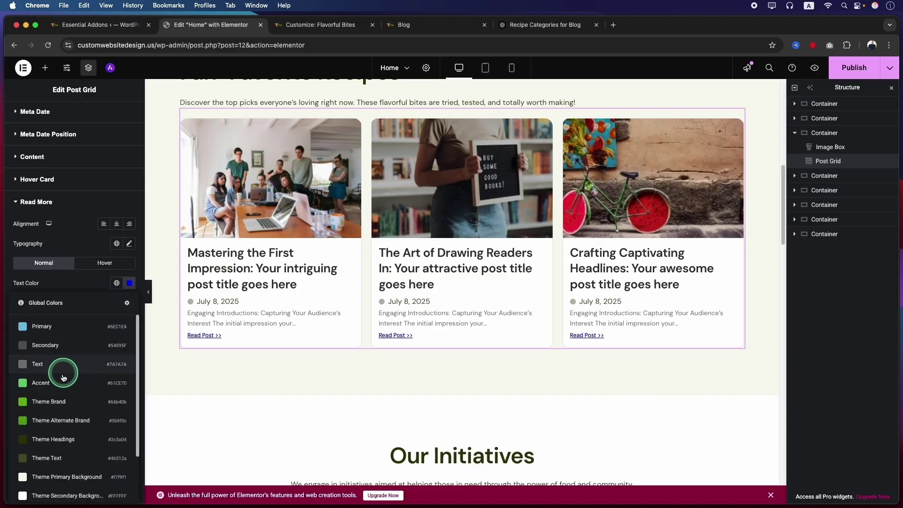
left_click(49, 402)
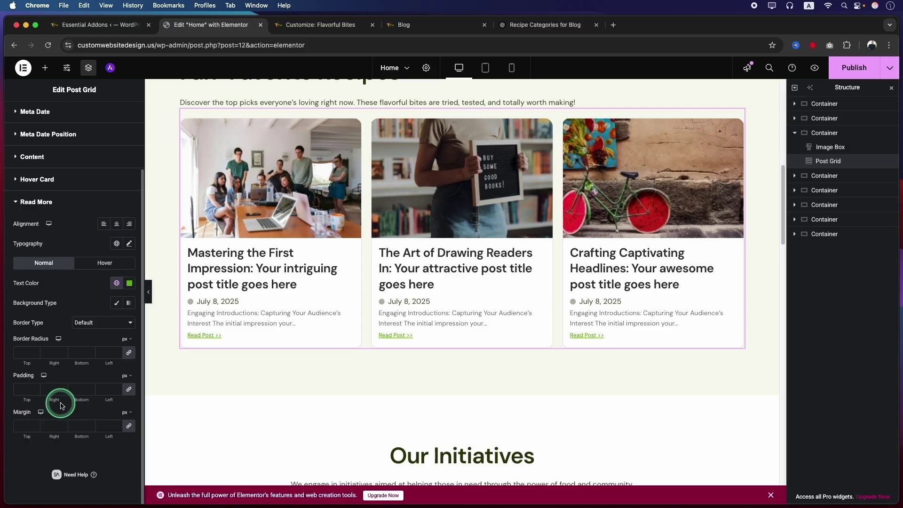
left_click(116, 244)
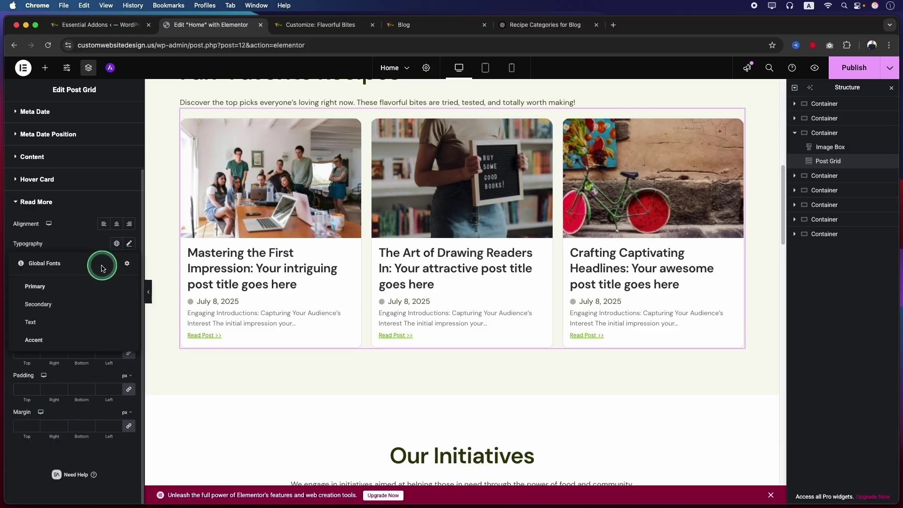
left_click(45, 303)
Customize the Read More link's typography with weight 700 (Bold), decoration None and a size of 16 px.
left_click(129, 243)
left_click(108, 316)
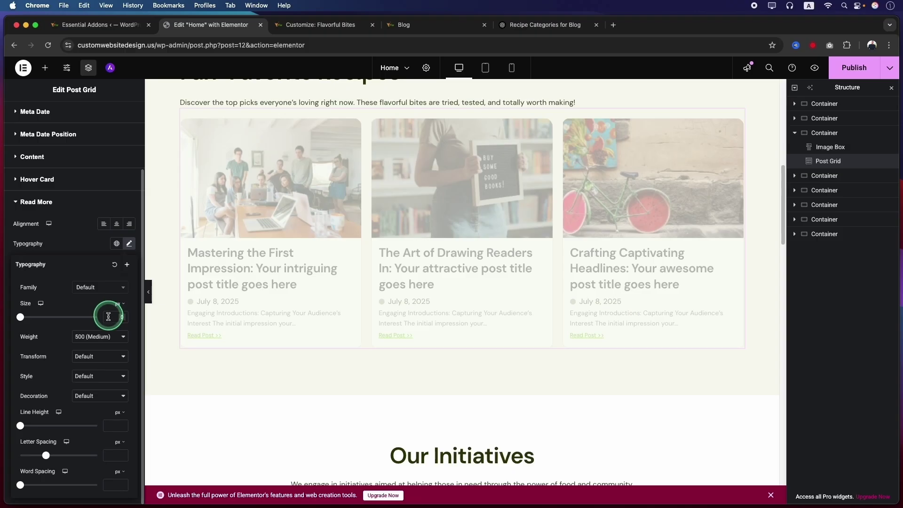
left_click(96, 336)
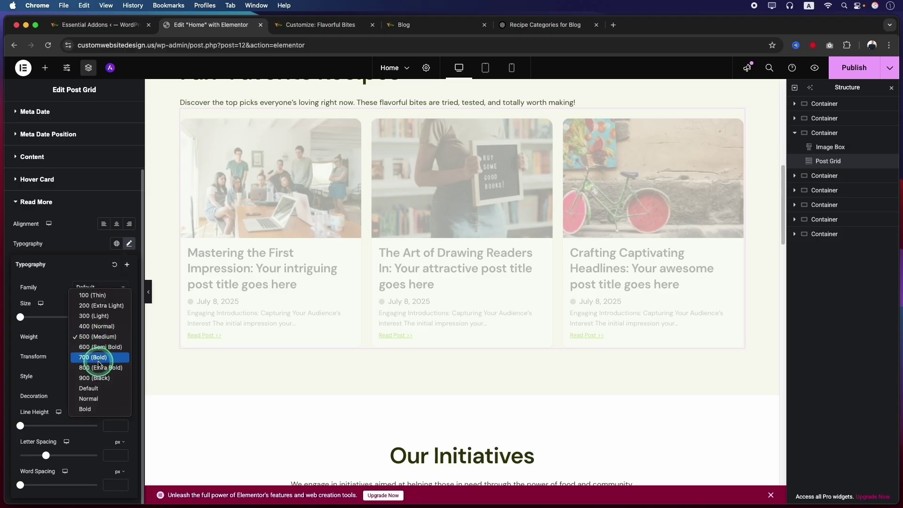
left_click(98, 359)
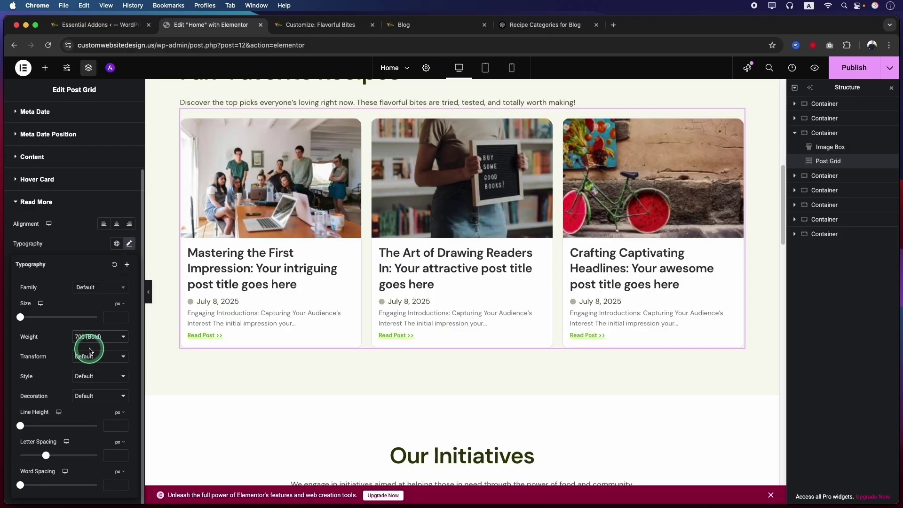
left_click(91, 400)
left_click(80, 398)
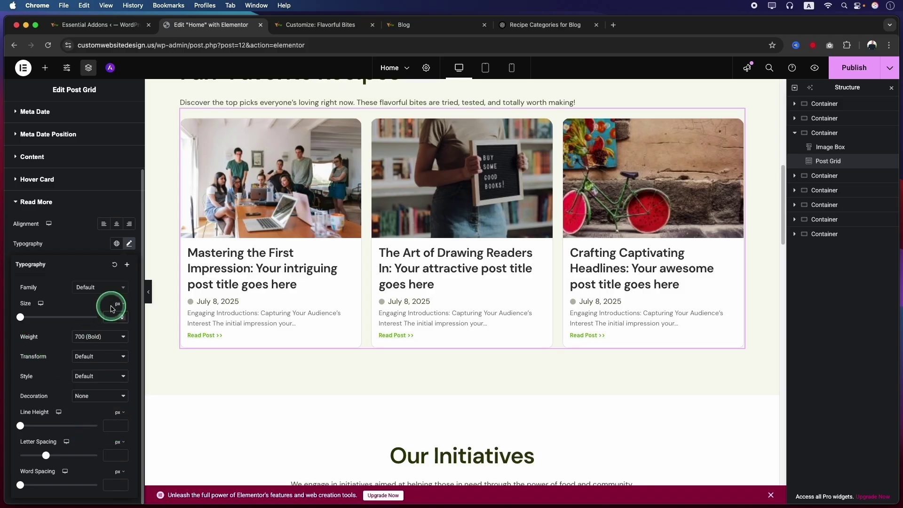
type("16")
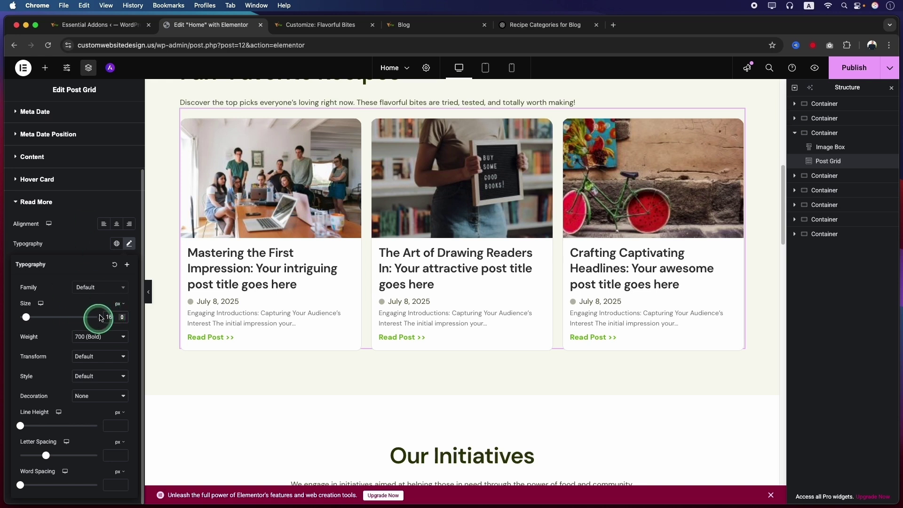
left_click(80, 239)
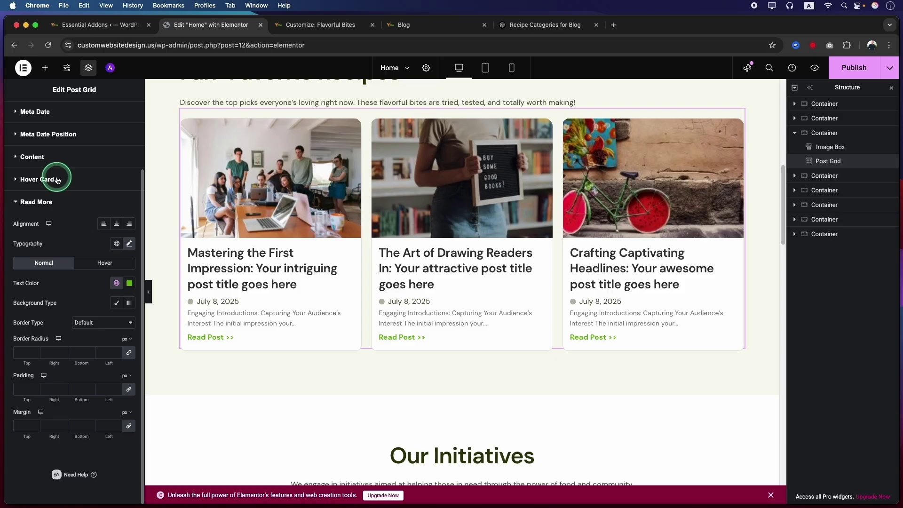
Check the typography size and weight of the post excerpt in the Post Grid's content styling.
left_click(47, 157)
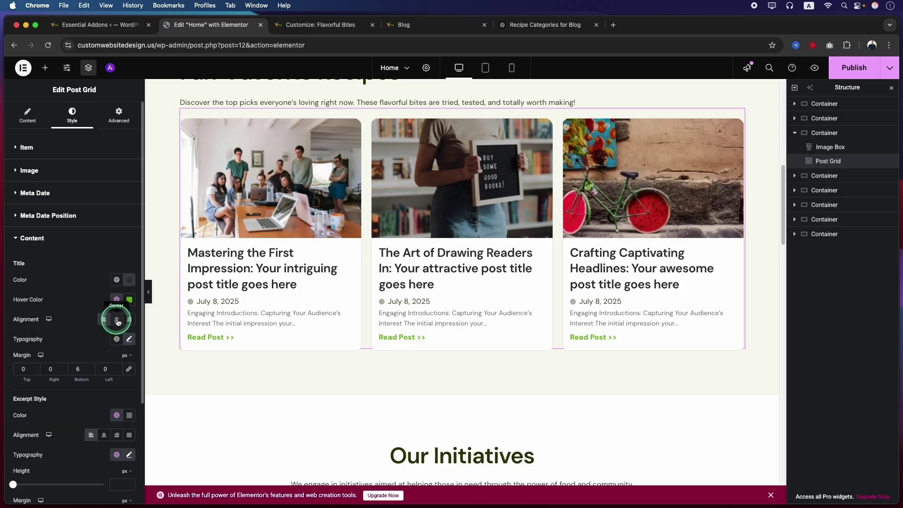
scroll(94, 329, "down", 2)
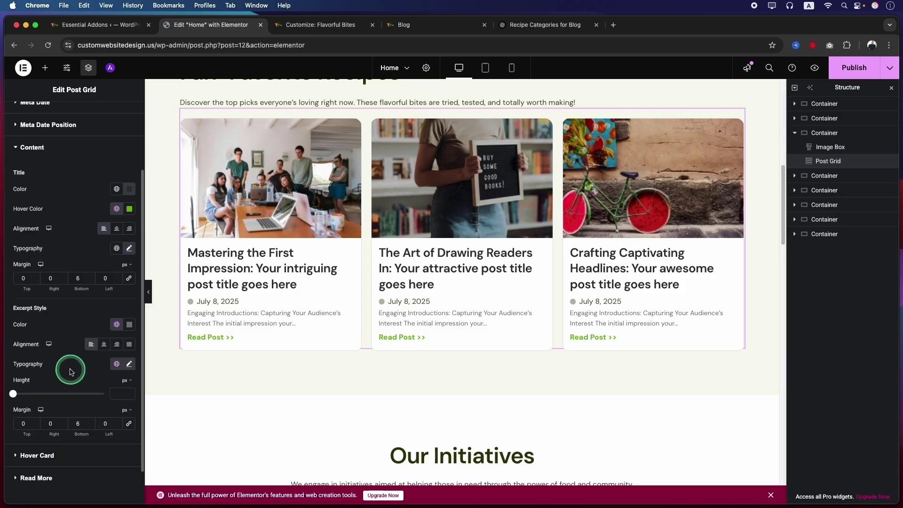
left_click(128, 365)
left_click(111, 437)
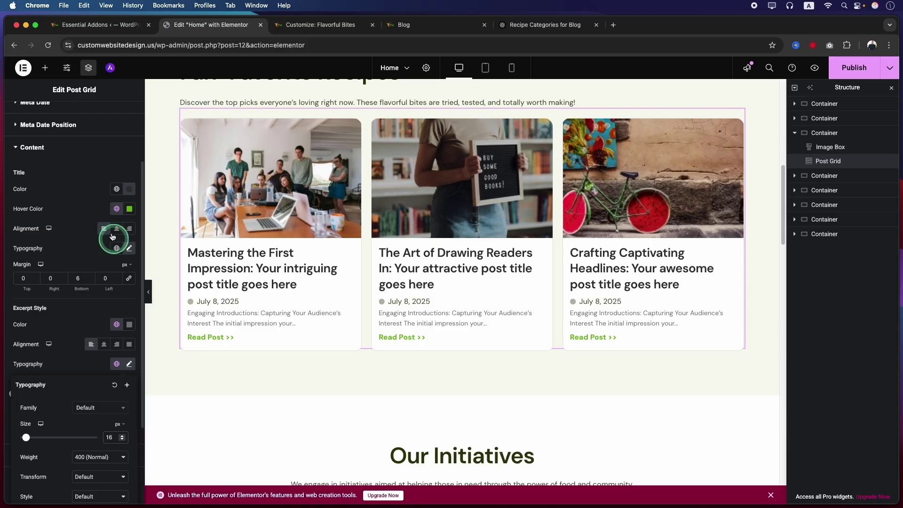
Set the Post Grid's top margin to 30 px to separate it from the Fan-Favorite Recipes intro text.
left_click(524, 205)
scroll(508, 221, "up", 3)
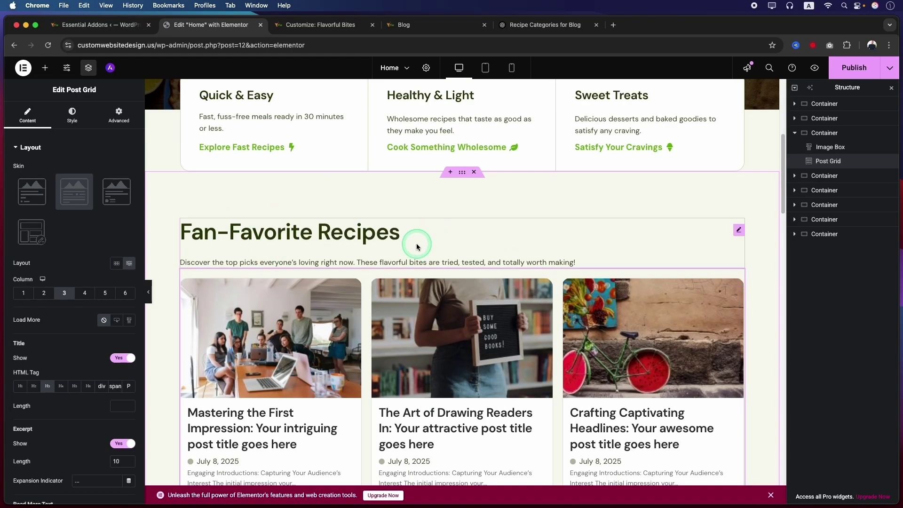
scroll(381, 333, "down", 2)
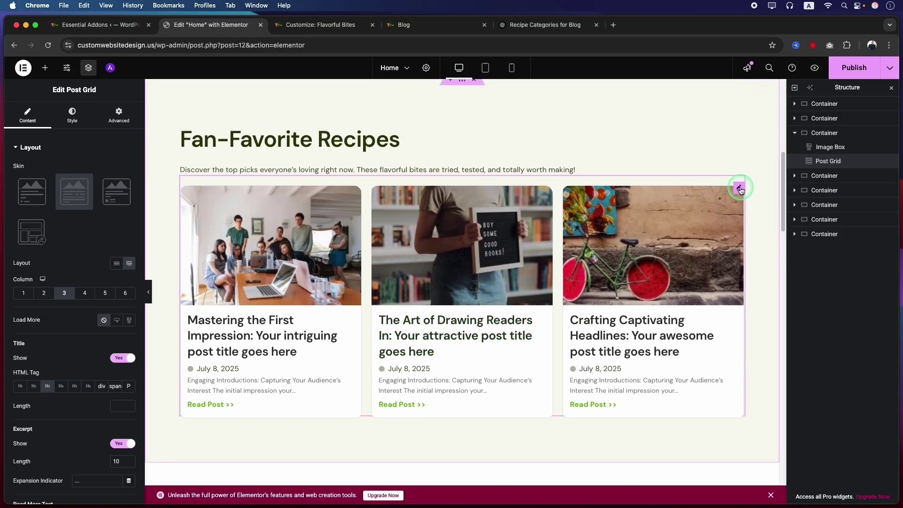
left_click(73, 113)
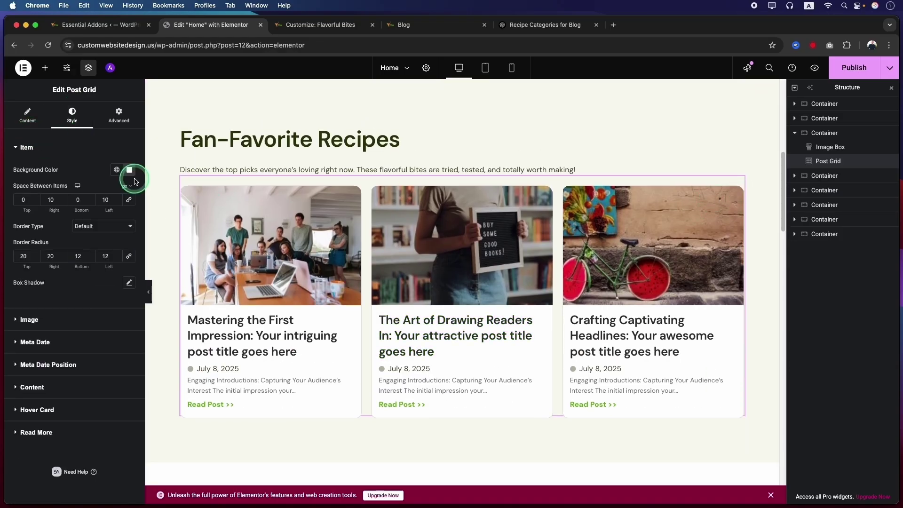
left_click(119, 115)
left_click(25, 180)
type("20")
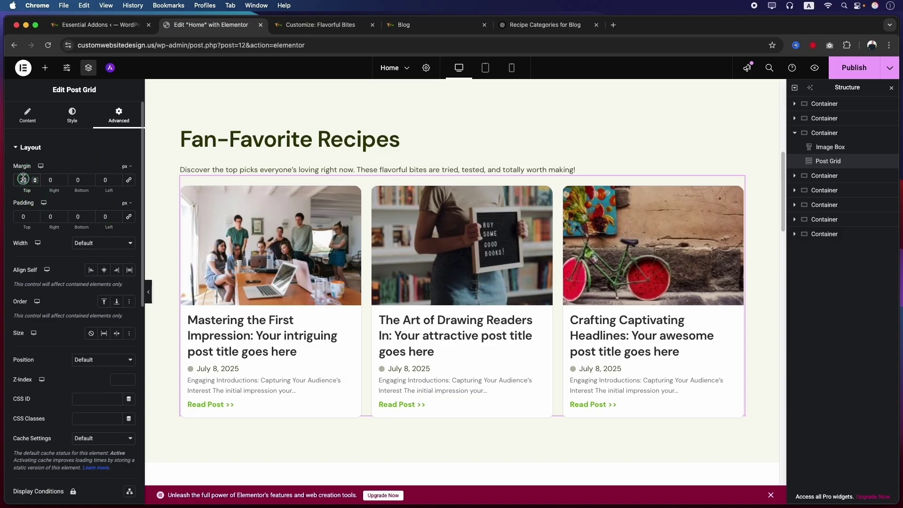
type("30")
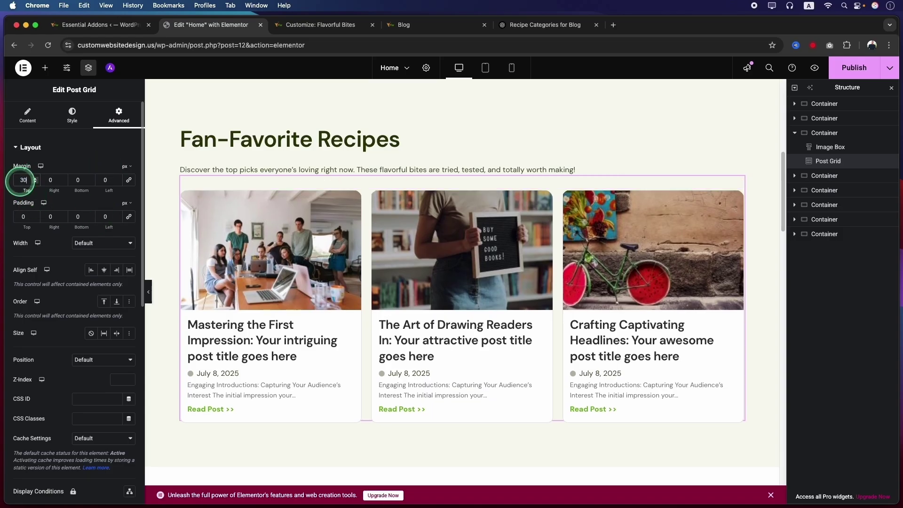
left_click(418, 312)
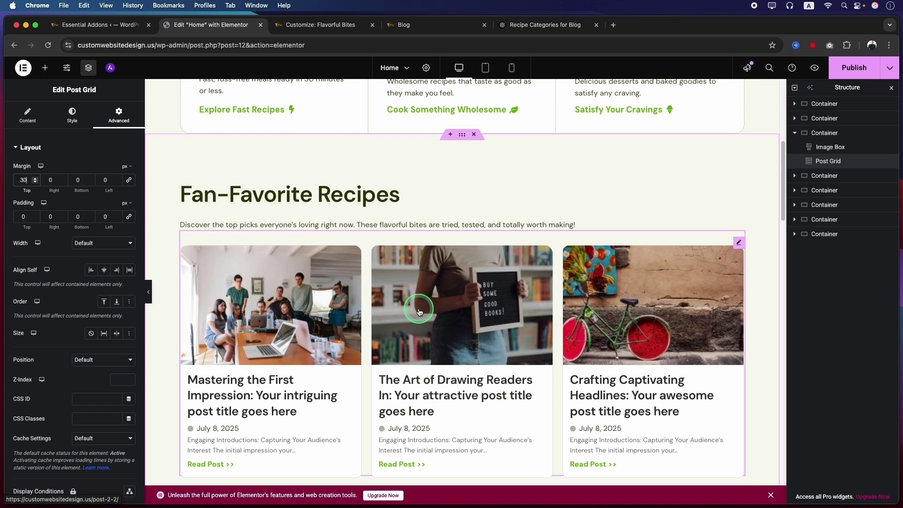
Switch the Post Grid's layout from masonry to the regular grid and set its query to 6 posts per page.
left_click(32, 159)
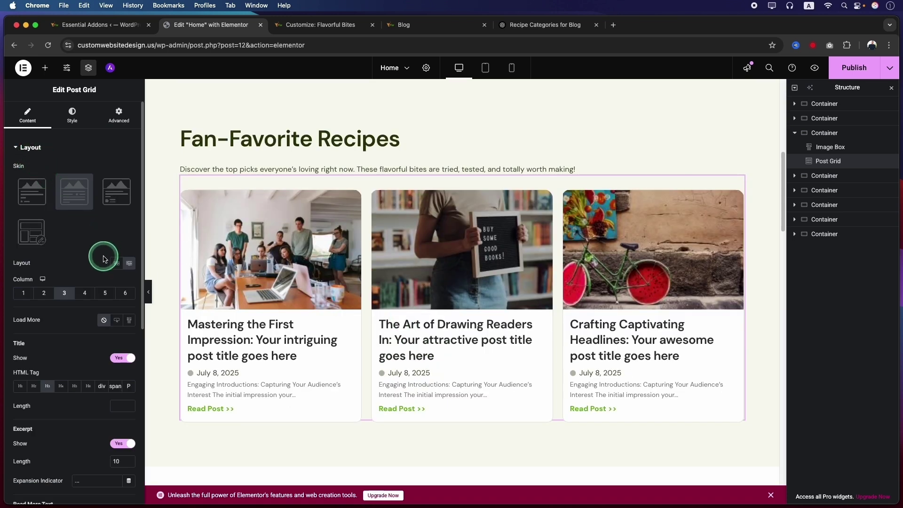
left_click(117, 264)
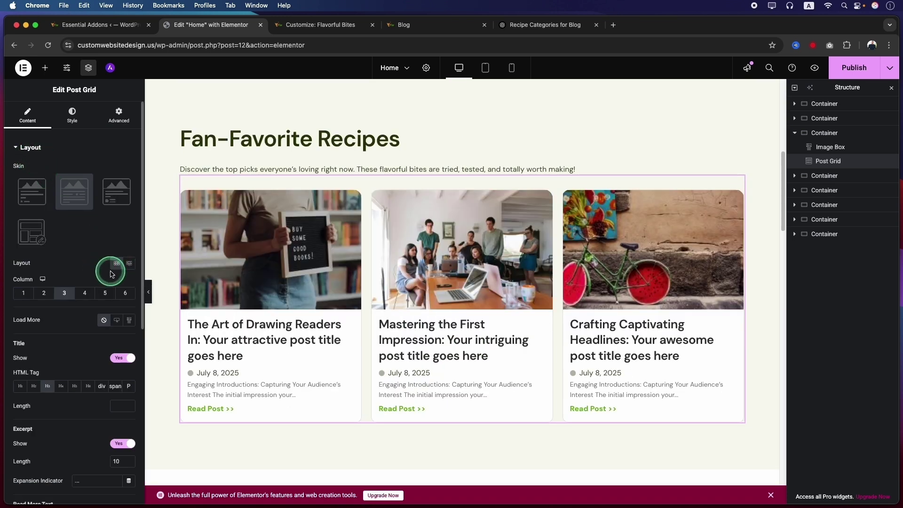
scroll(73, 306, "down", 1)
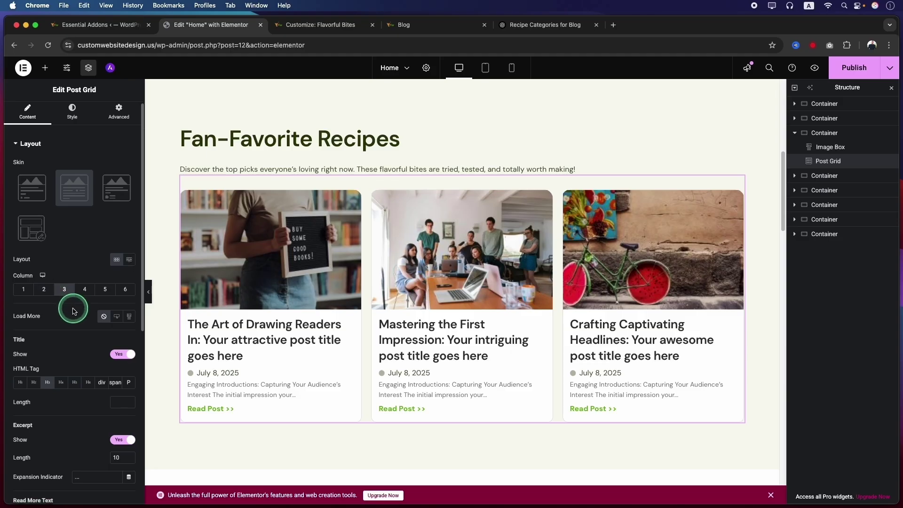
scroll(81, 313, "down", 10)
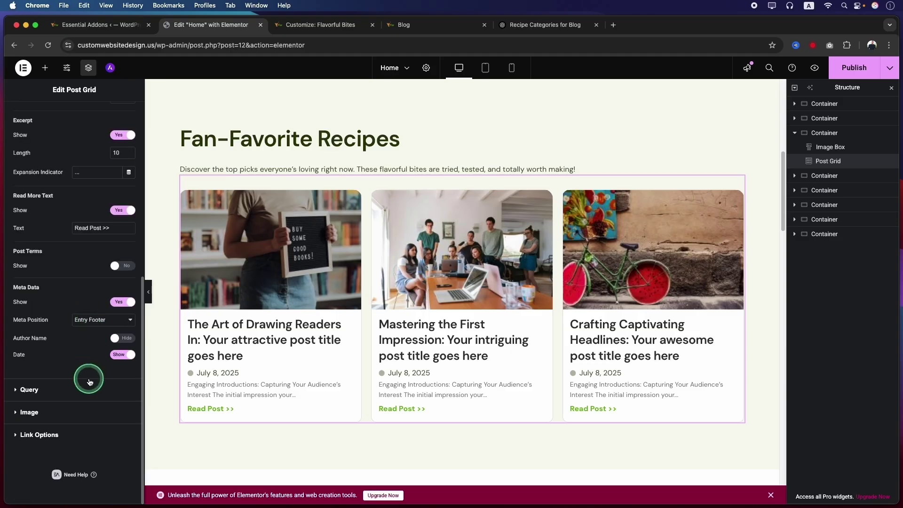
left_click(81, 388)
scroll(81, 327, "down", 3)
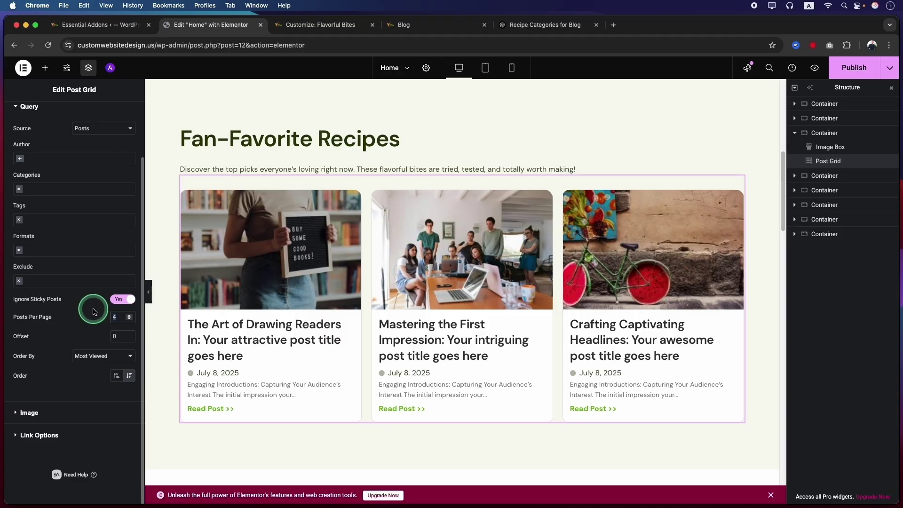
type("6")
left_click(306, 212)
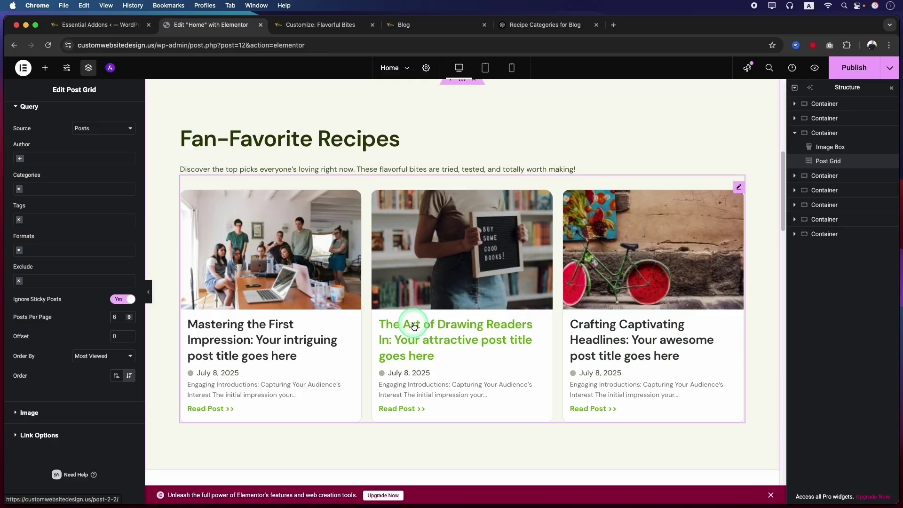
scroll(409, 324, "down", 2)
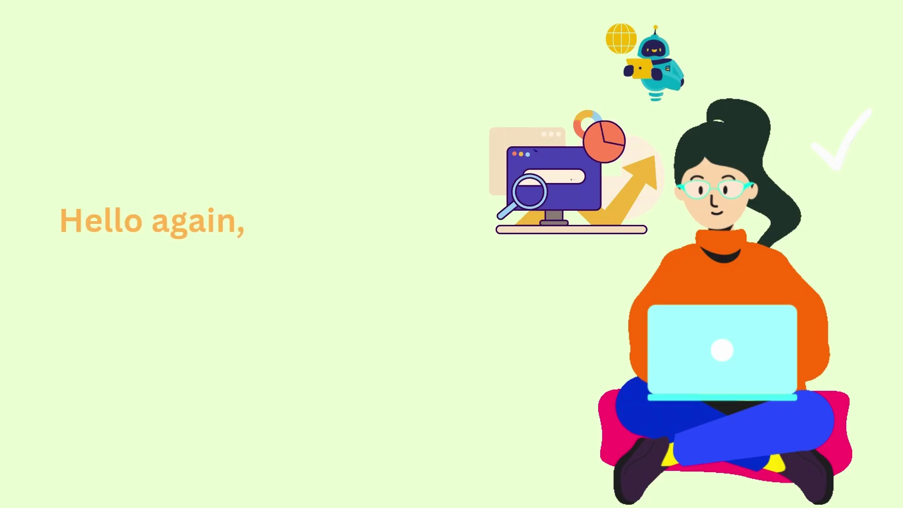